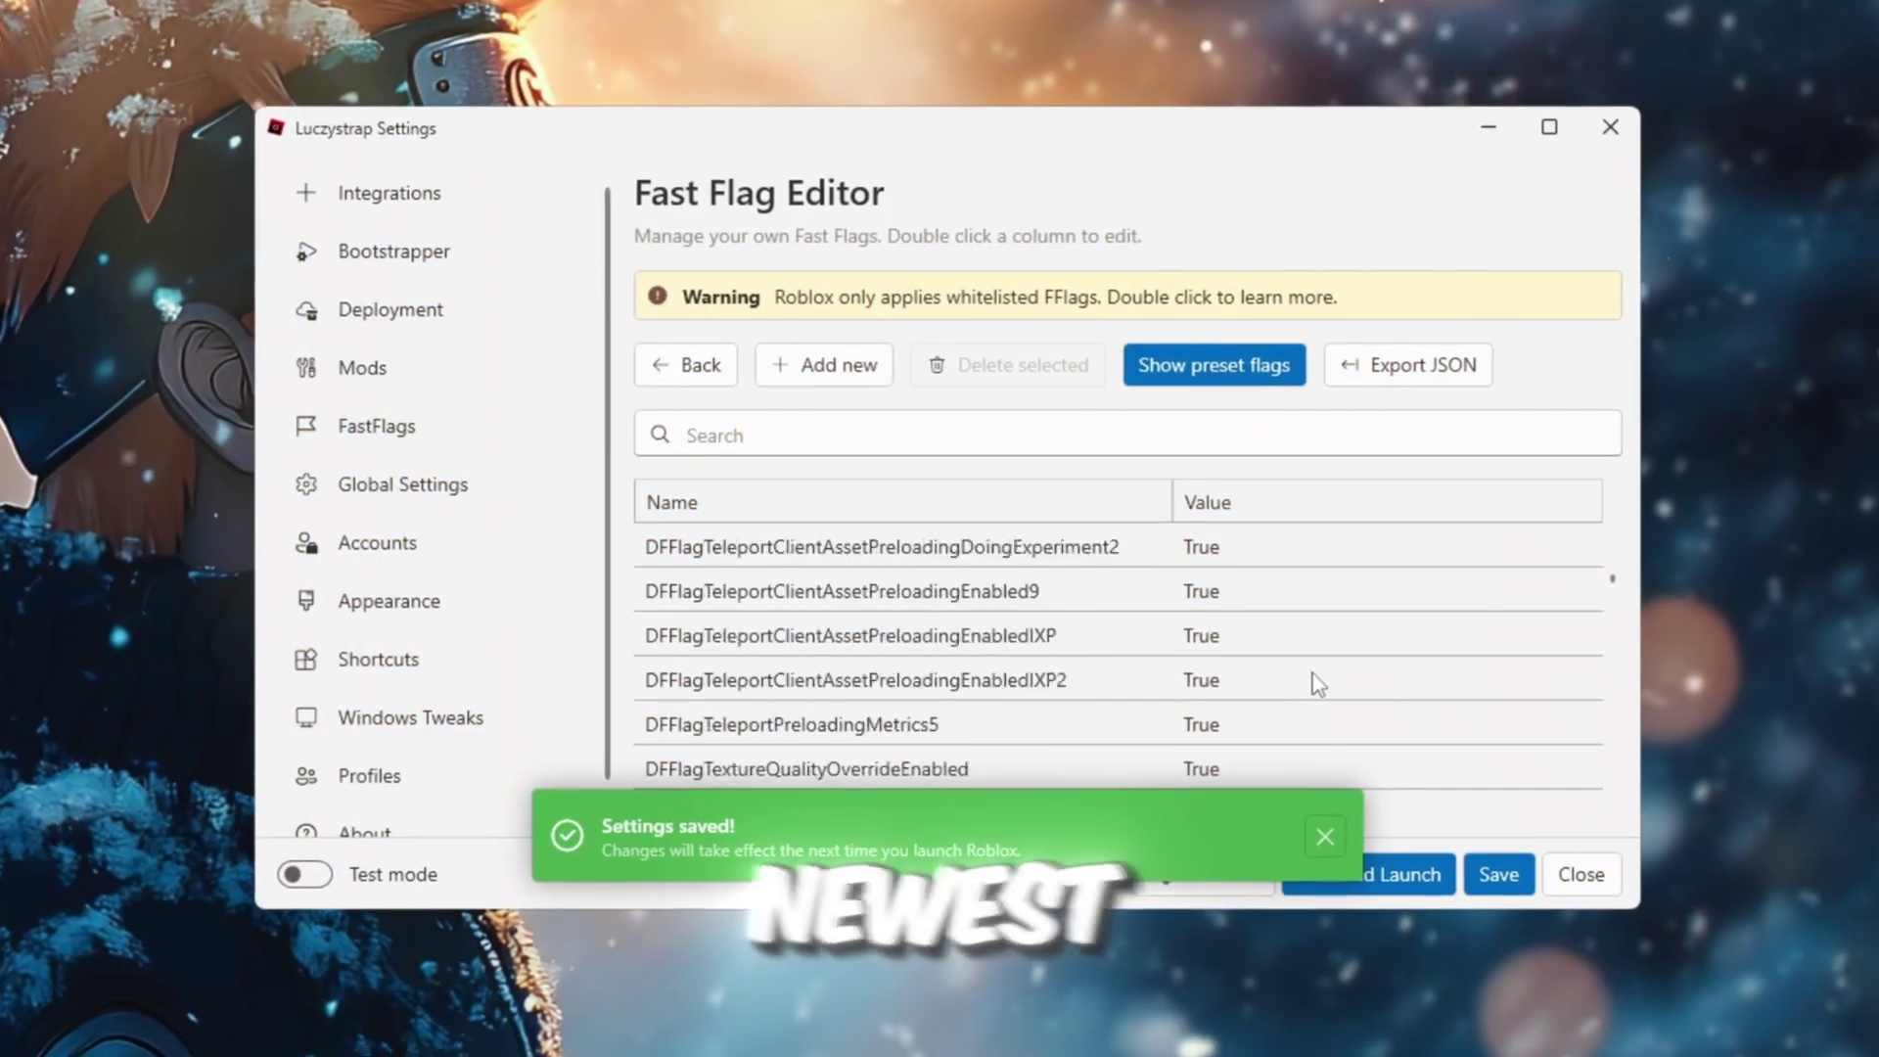
Step: Boost Roblox in GearUP Booster and open the game server region choices, currently on Auto
{"action": "scroll", "coordinate": [1318, 683], "scroll_direction": "down", "scroll_amount": 15}
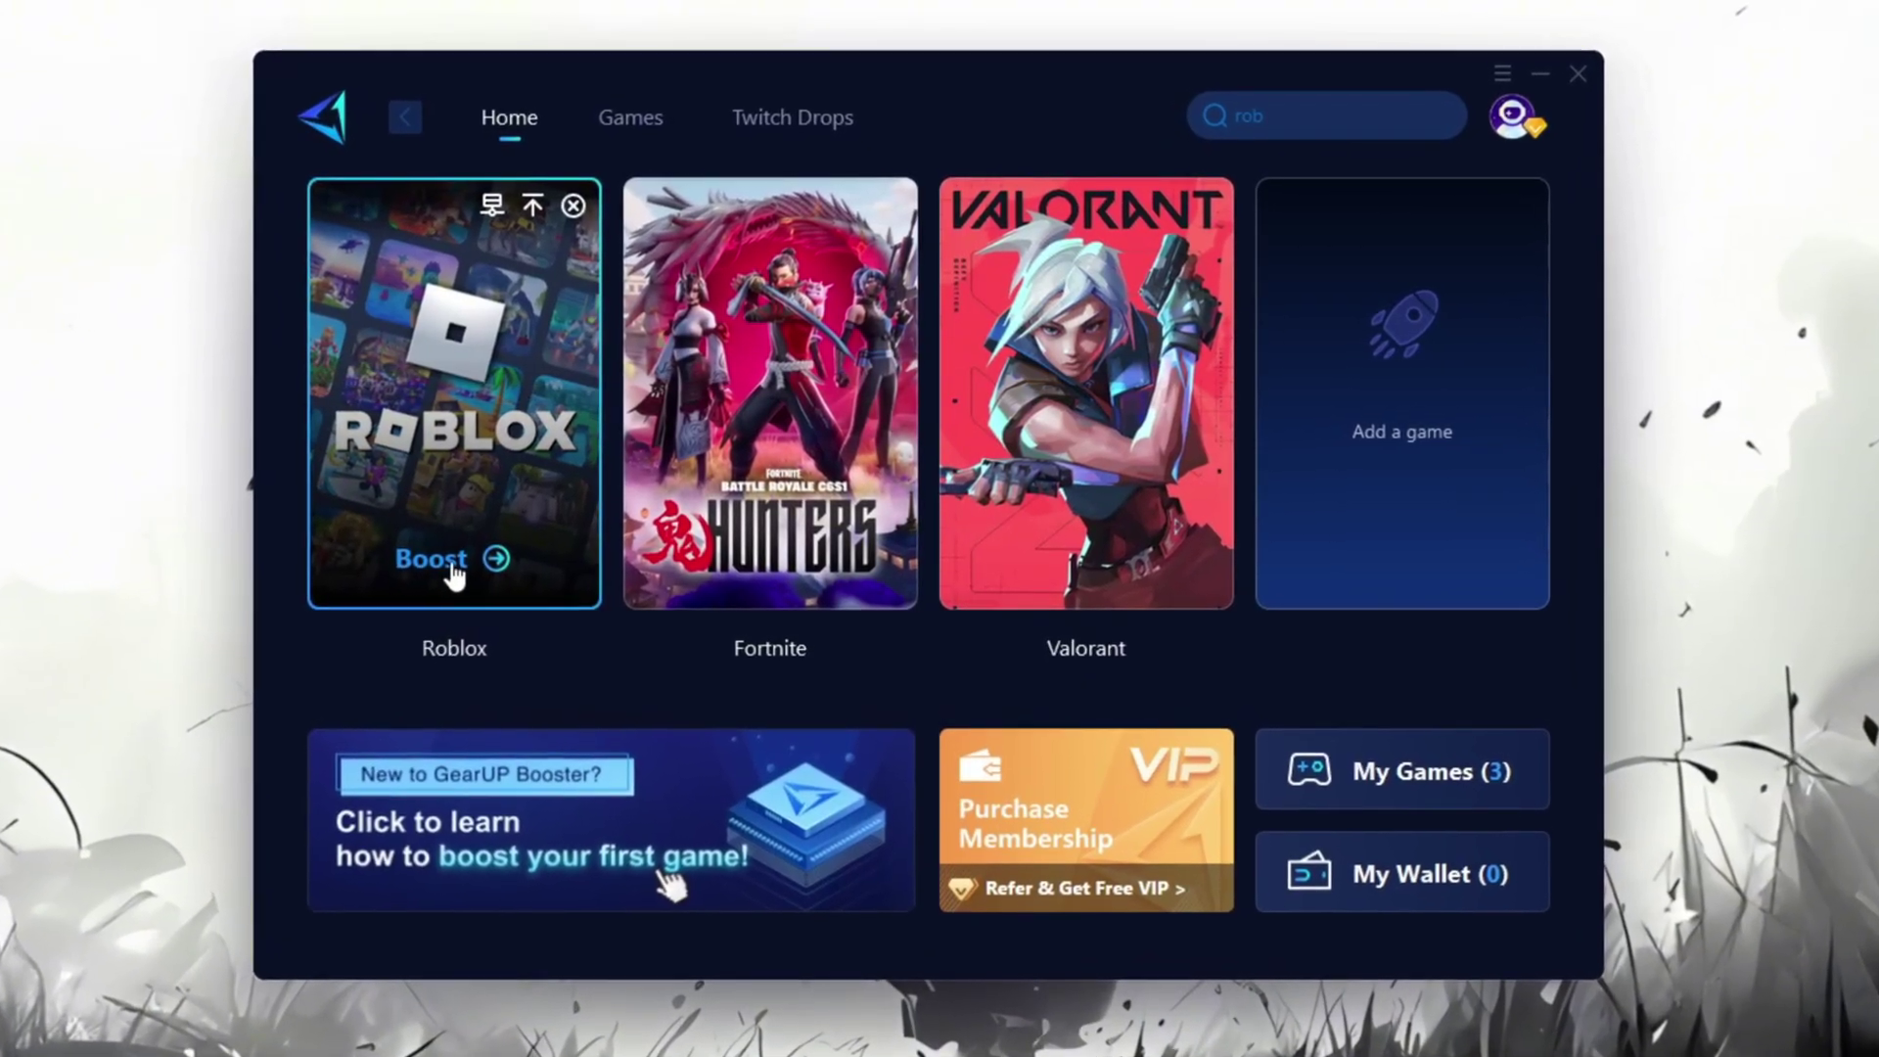
{"action": "left_click", "coordinate": [497, 573]}
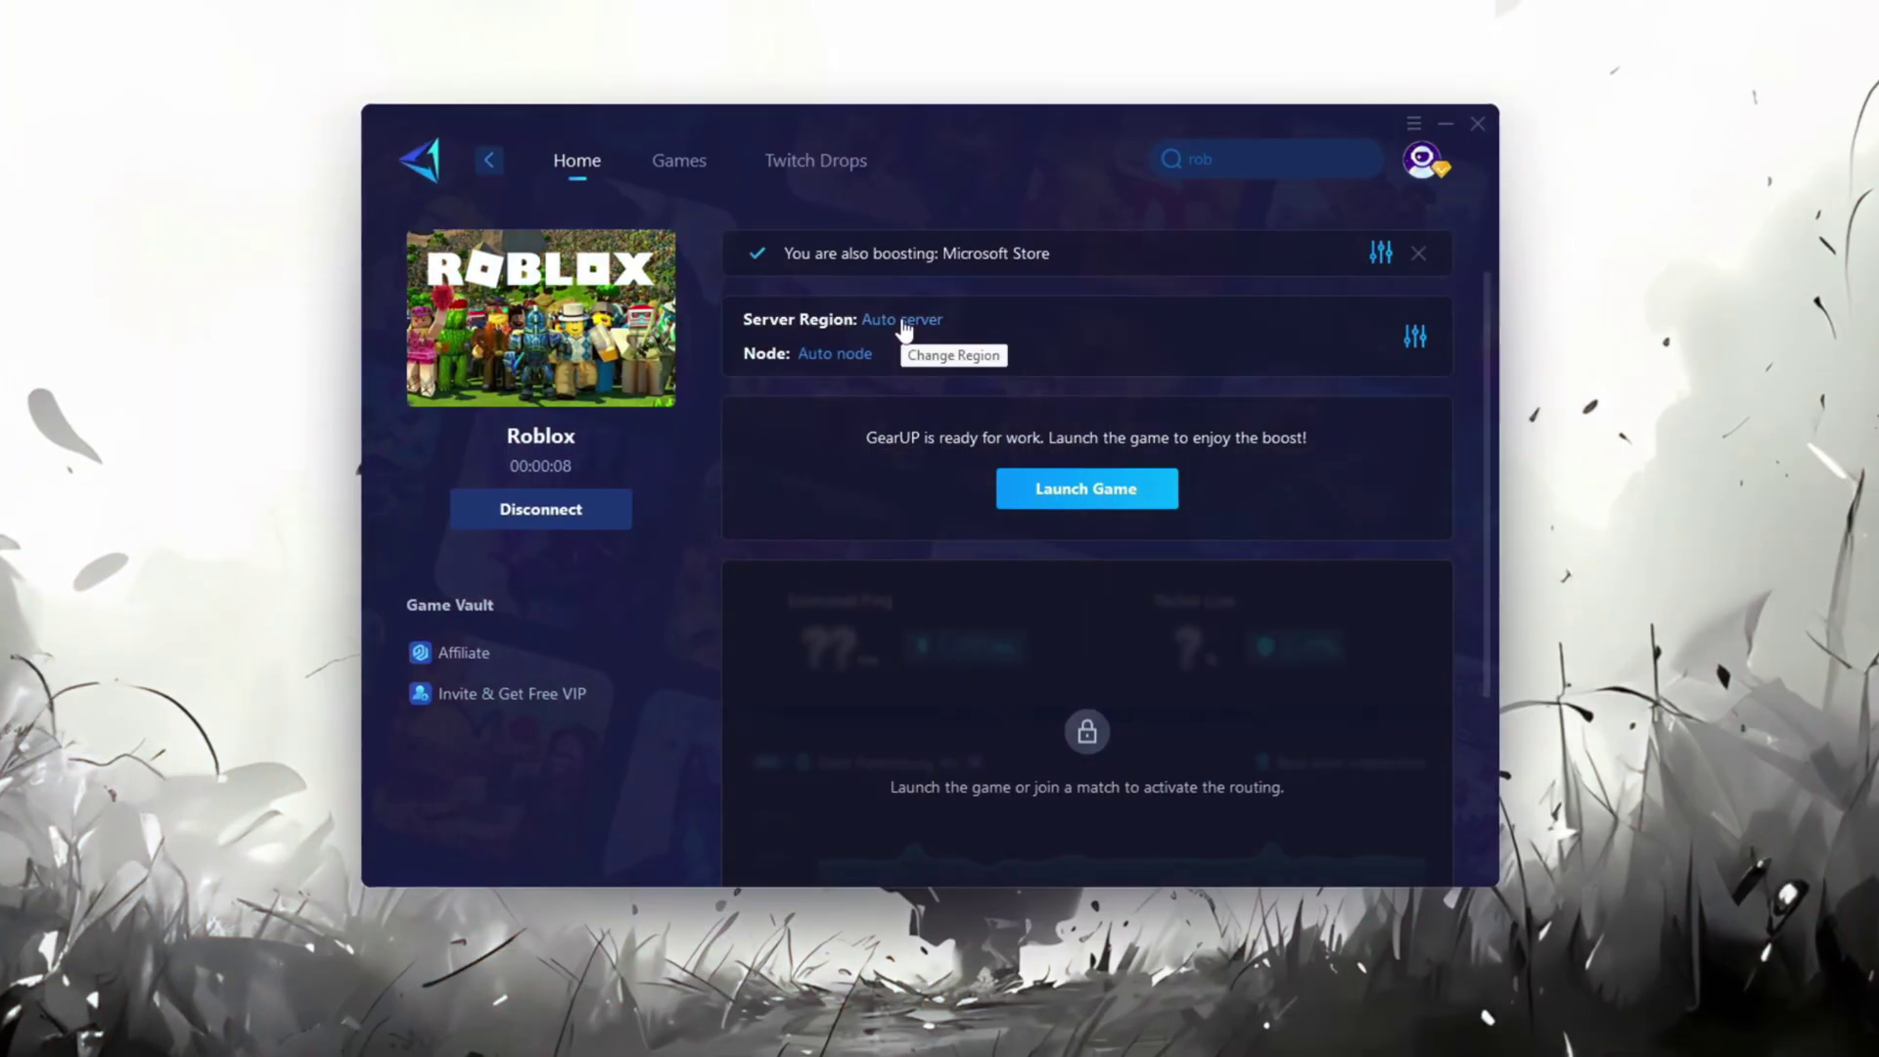
{"action": "left_click", "coordinate": [926, 320]}
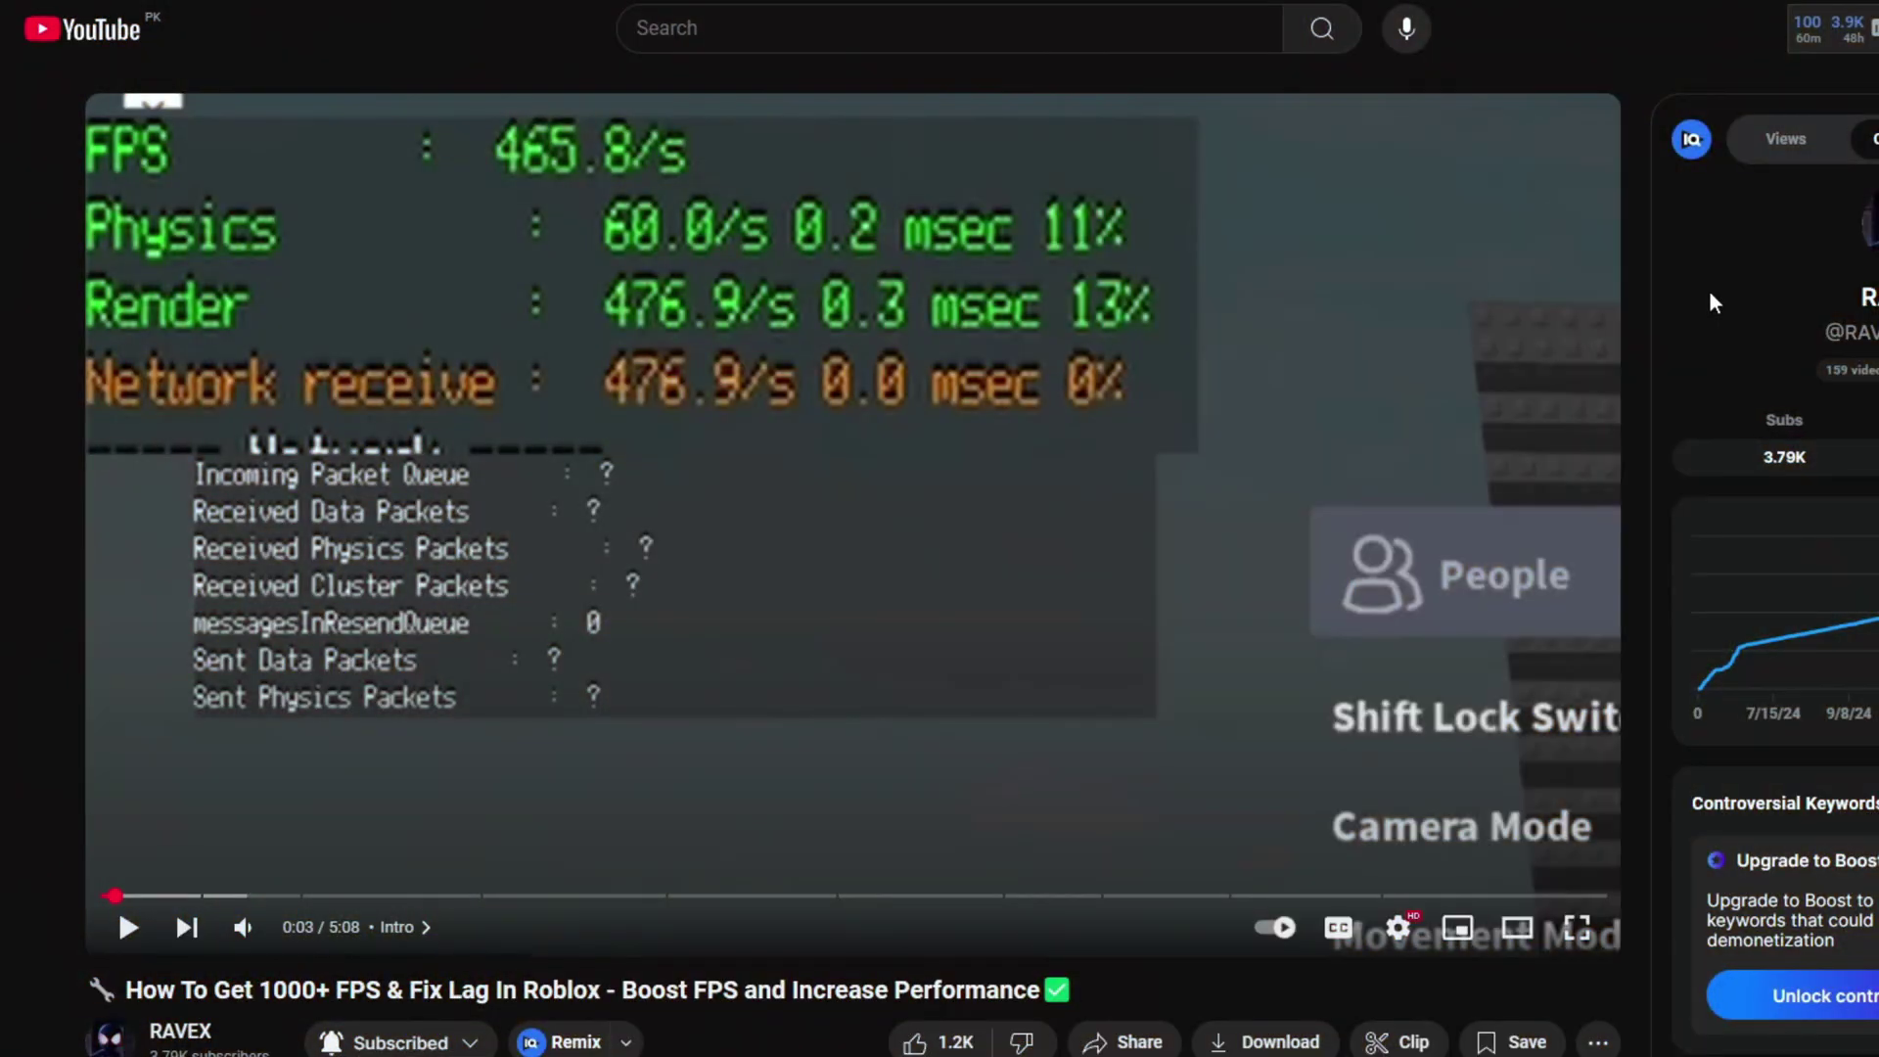
{"action": "scroll", "coordinate": [1709, 290], "scroll_direction": "down", "scroll_amount": 6}
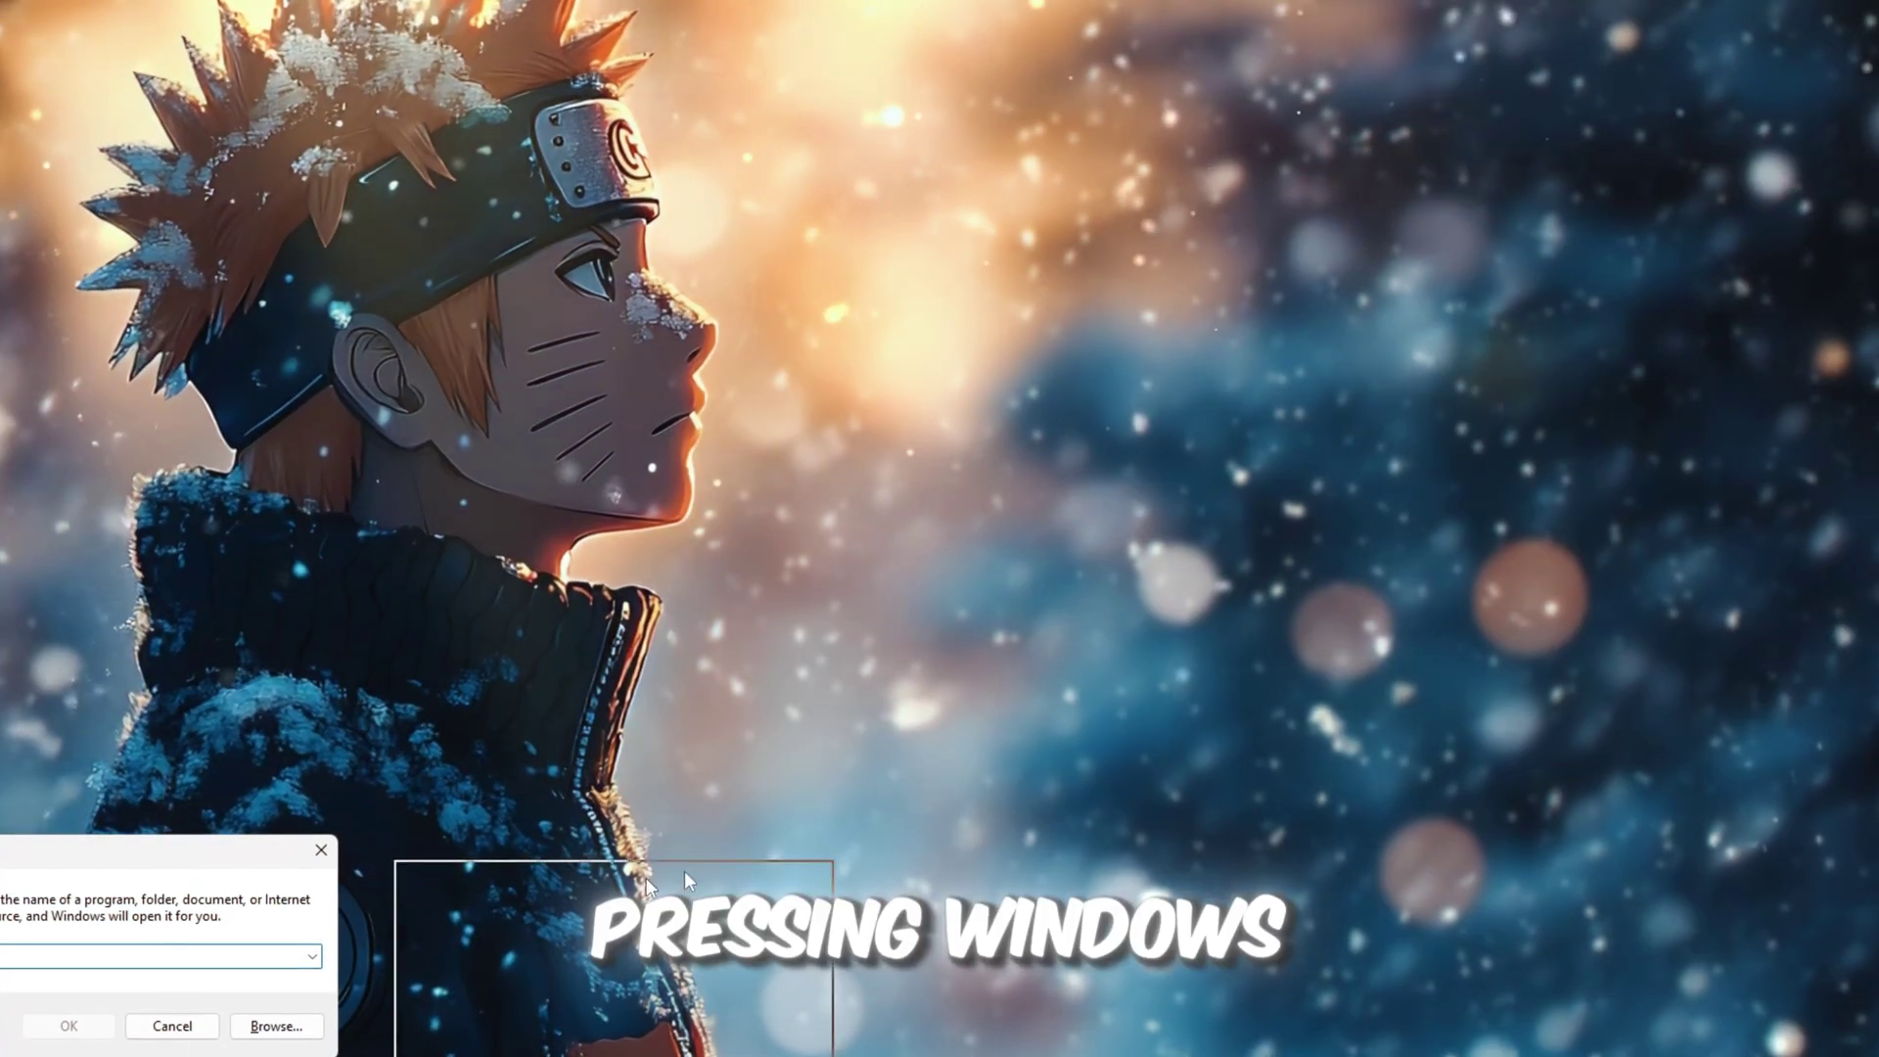
Step: Run gpedit.msc from the Run prompt to launch the Local Group Policy Editor
{"action": "left_click_drag", "start_coordinate": [152, 852], "coordinate": [979, 281]}
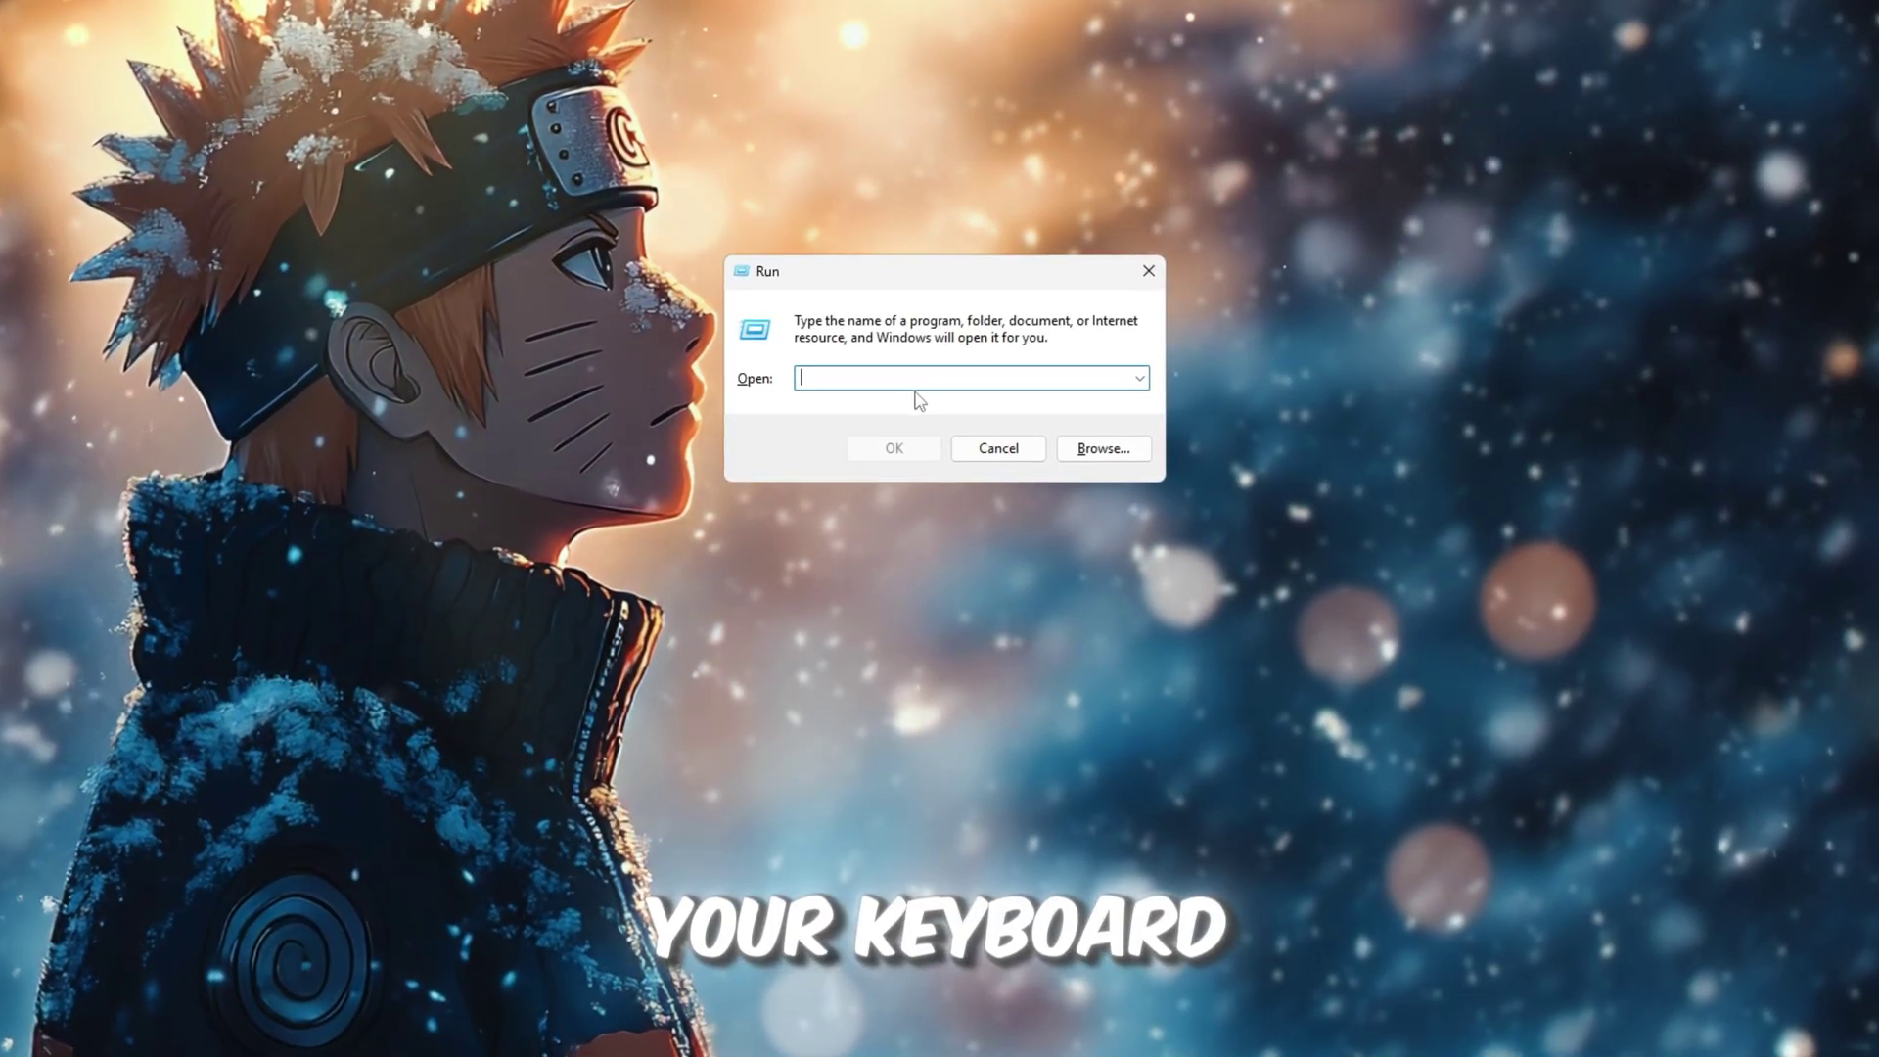
{"action": "type", "text": "gpedit.msc"}
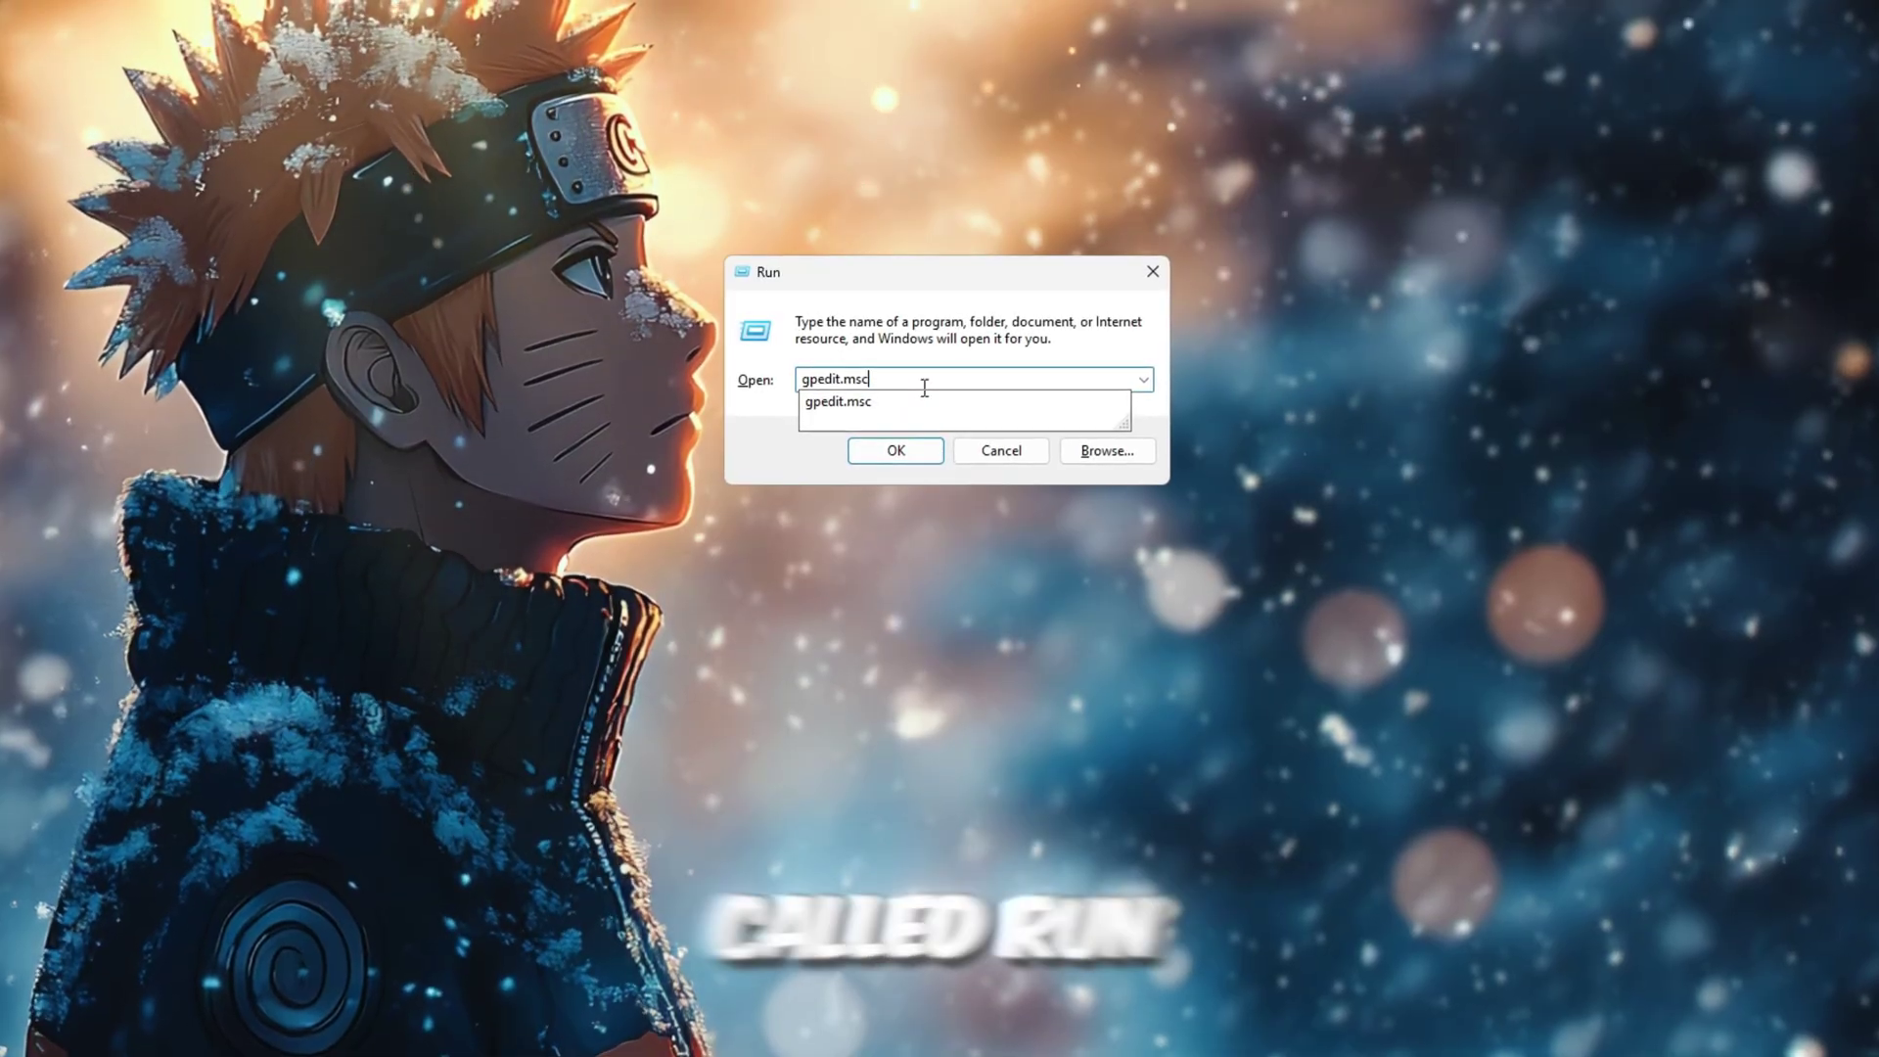
{"action": "left_click", "coordinate": [866, 421]}
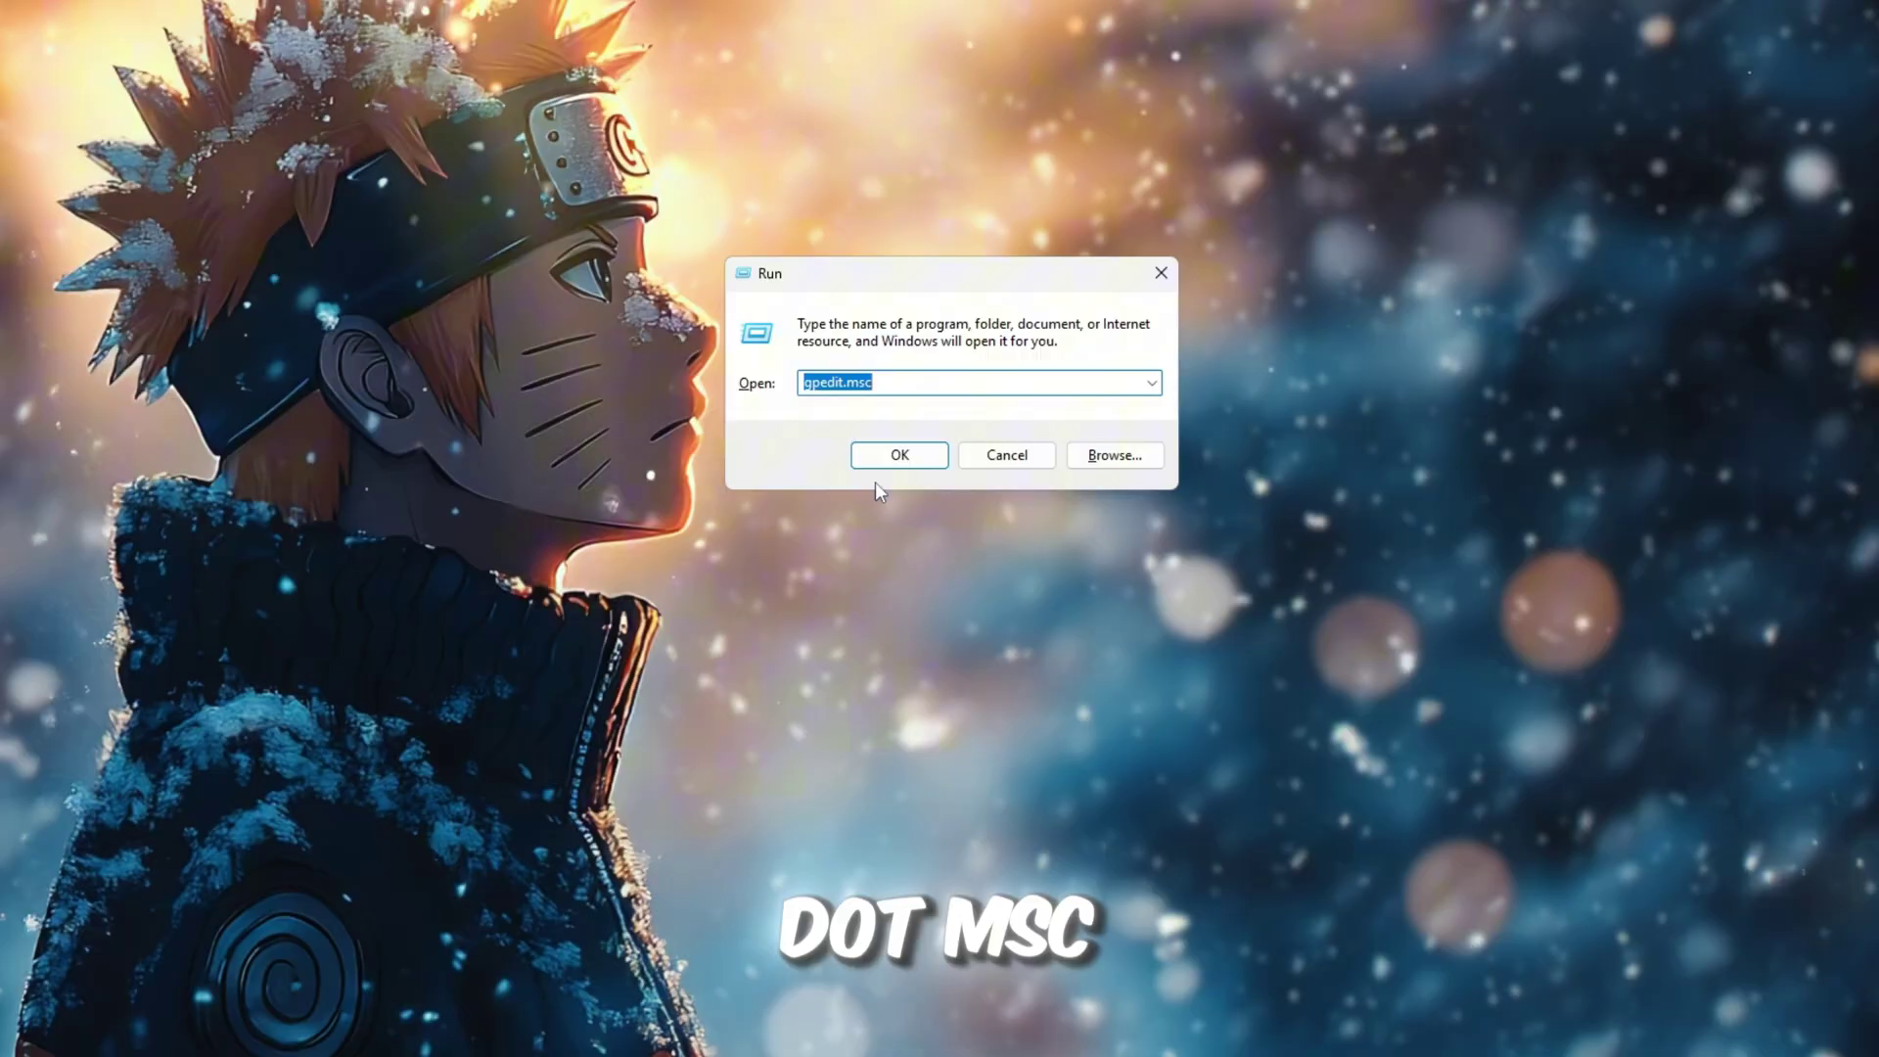
{"action": "left_click", "coordinate": [906, 464]}
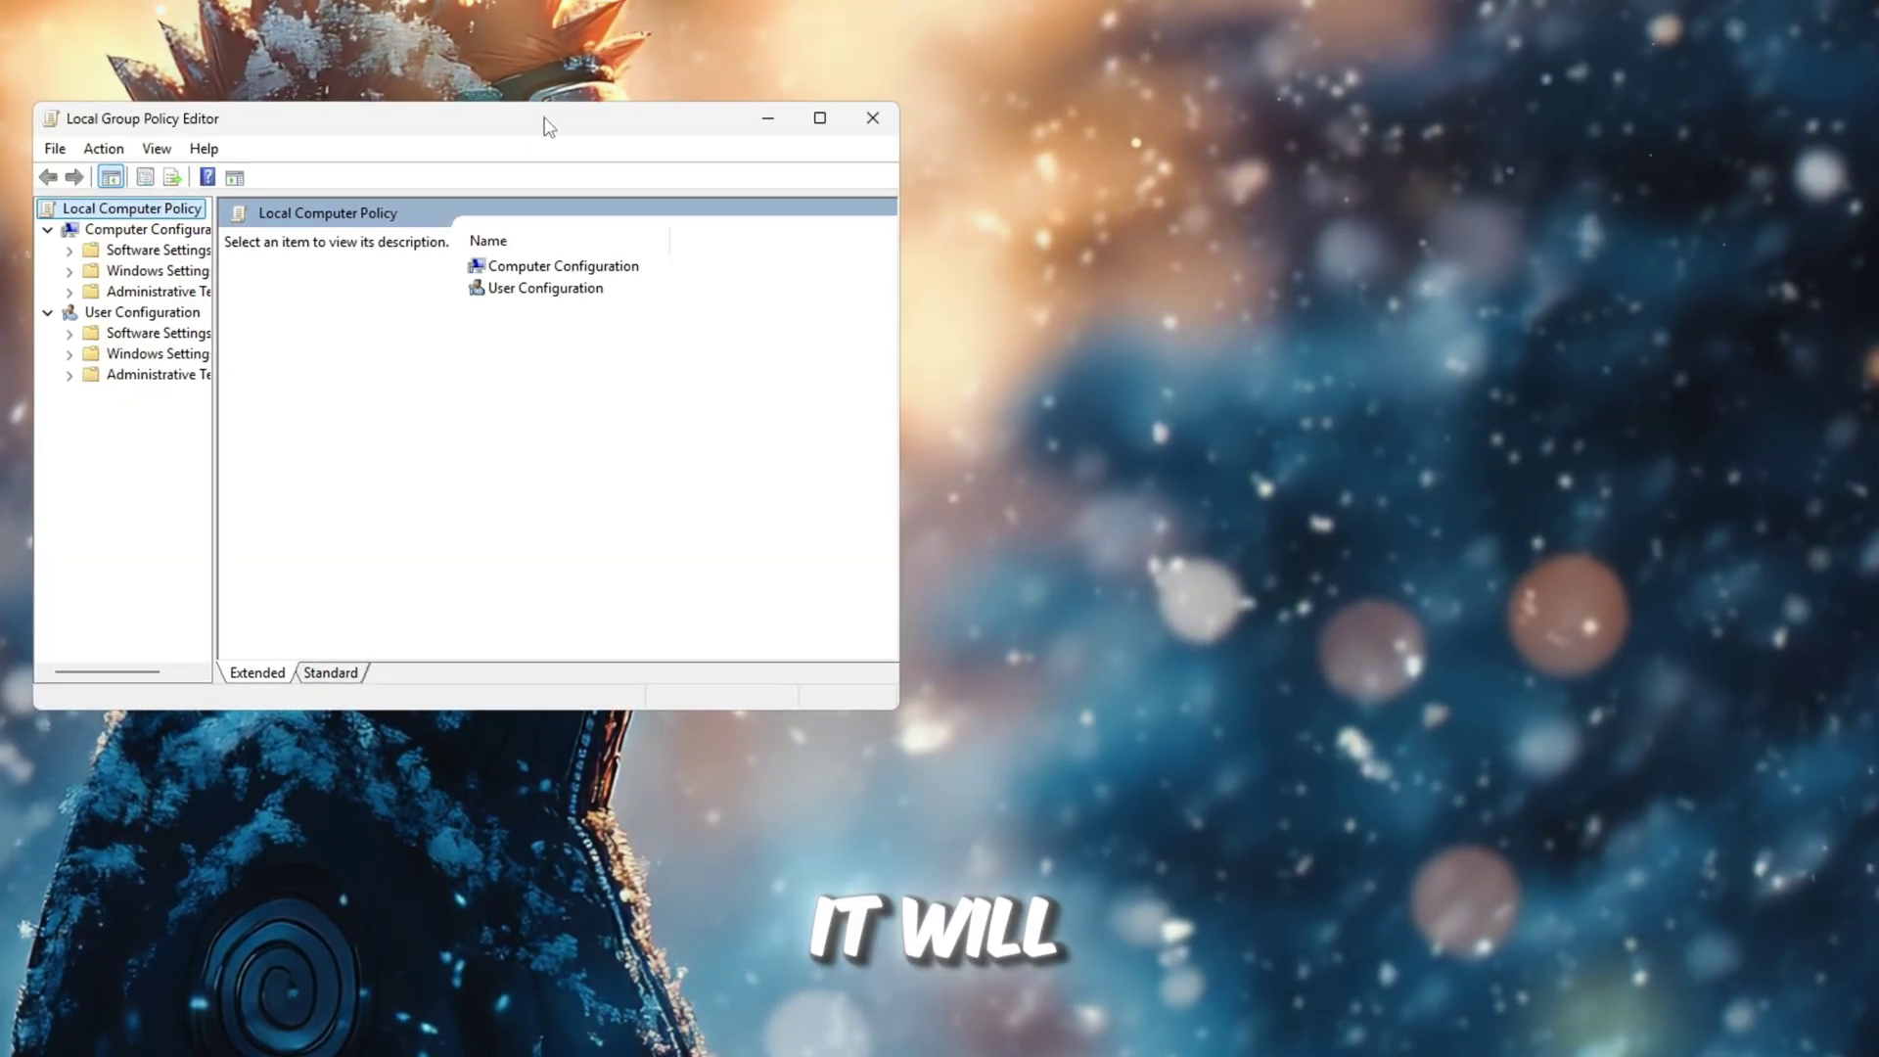
Step: Expand Computer Configuration > Administrative Templates > System in the policy editor
{"action": "left_click_drag", "start_coordinate": [550, 125], "coordinate": [1068, 111]}
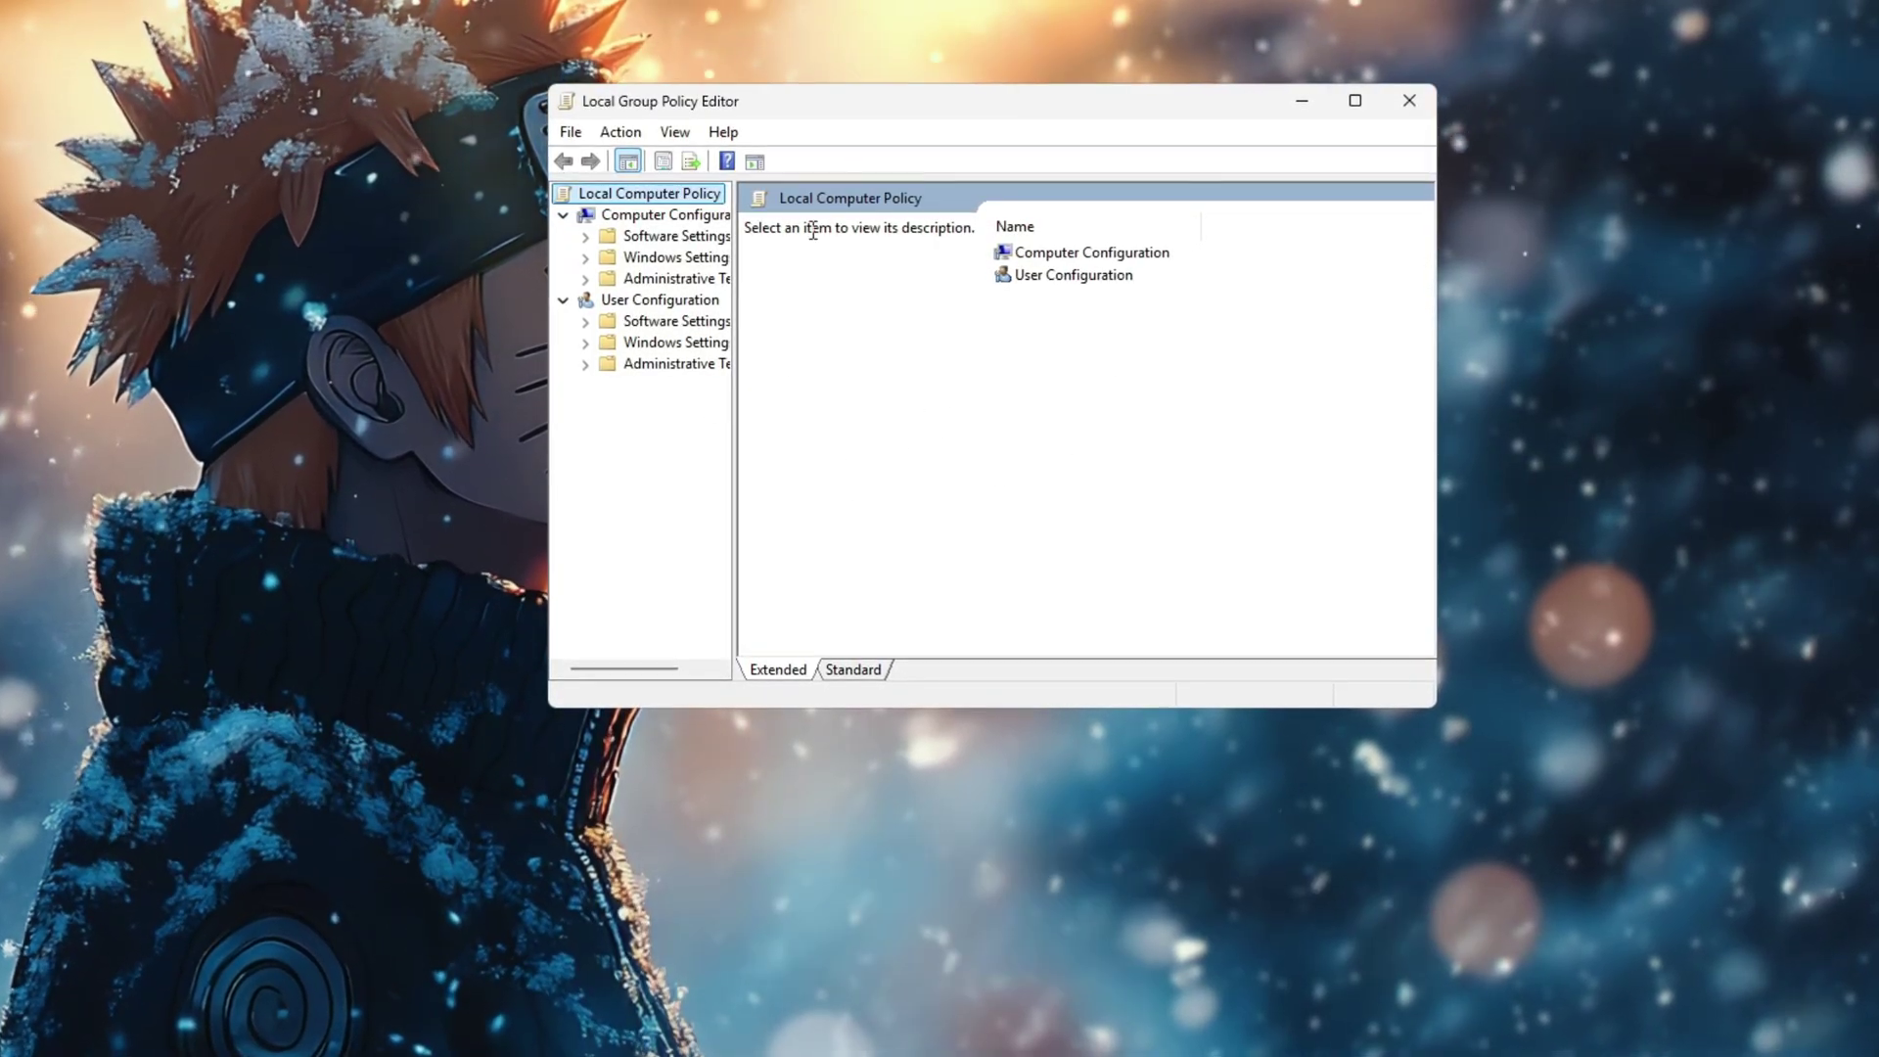
{"action": "left_click", "coordinate": [1041, 256]}
{"action": "double_click", "coordinate": [1086, 258]}
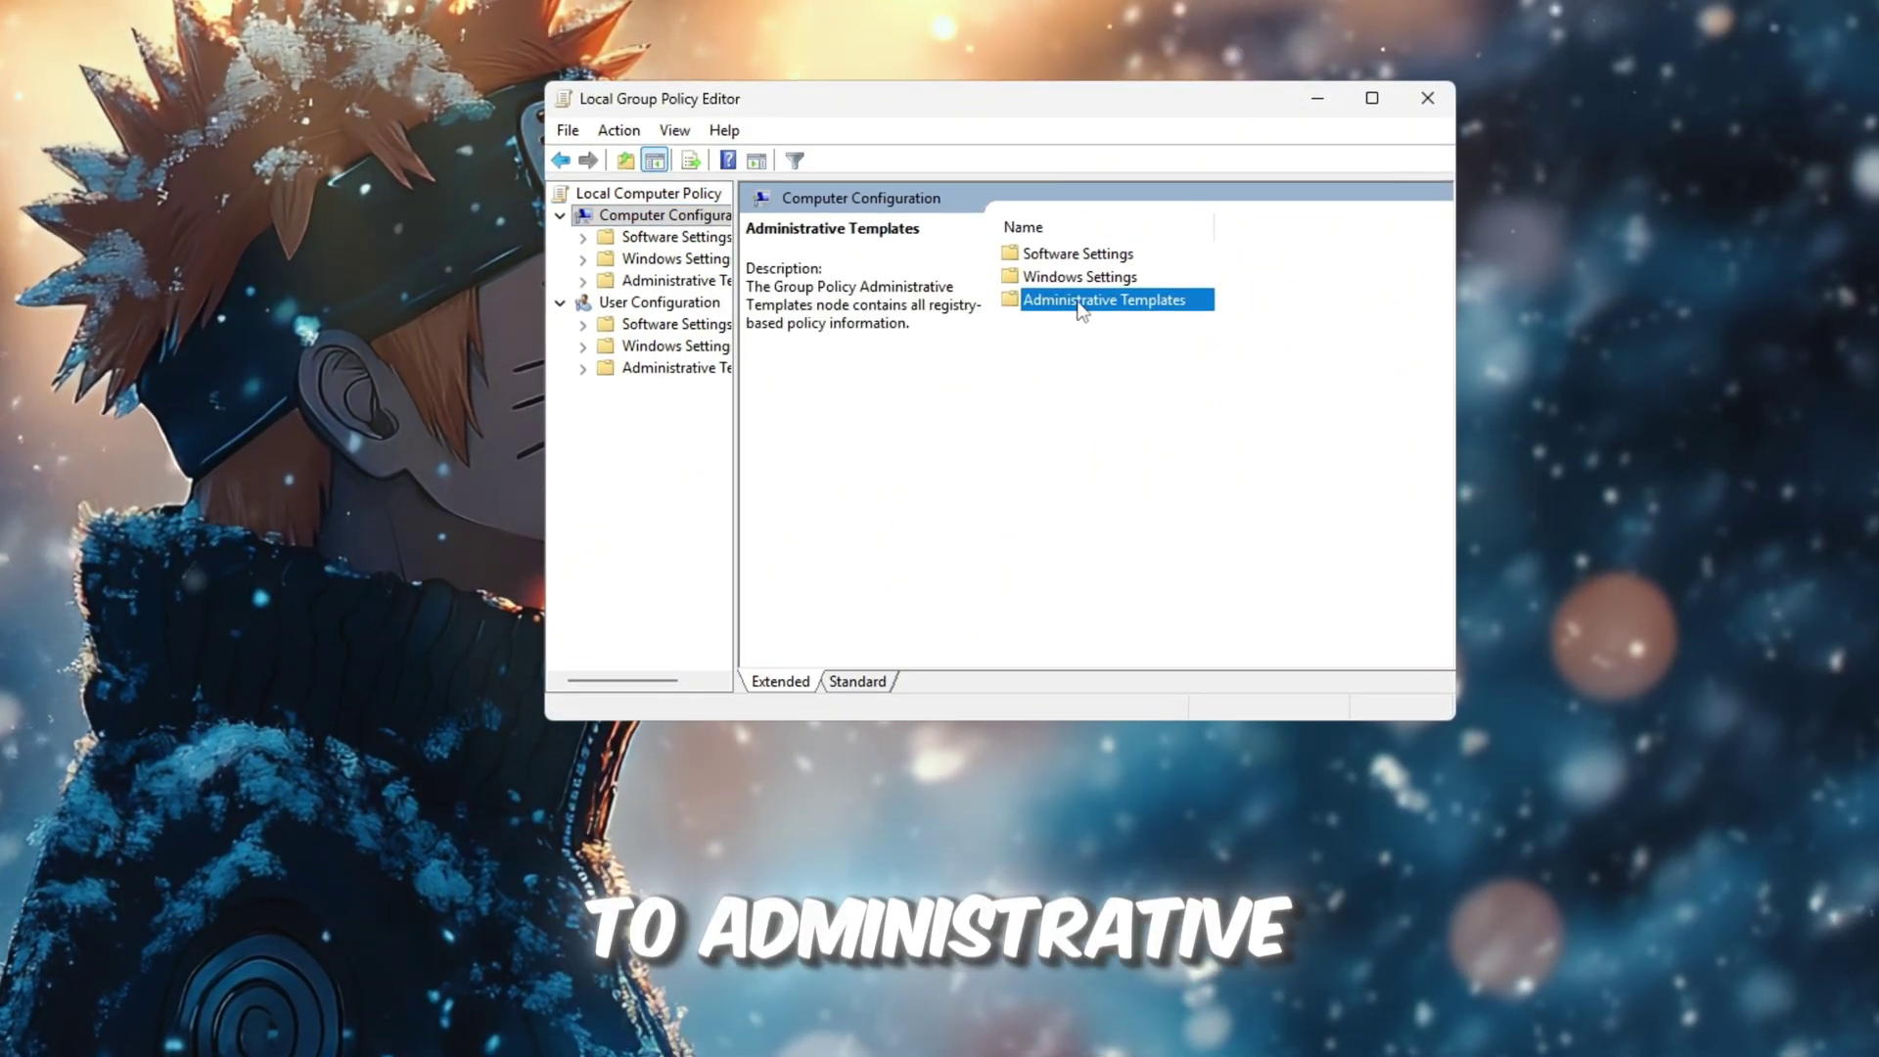
{"action": "double_click", "coordinate": [1078, 300]}
{"action": "double_click", "coordinate": [1047, 393]}
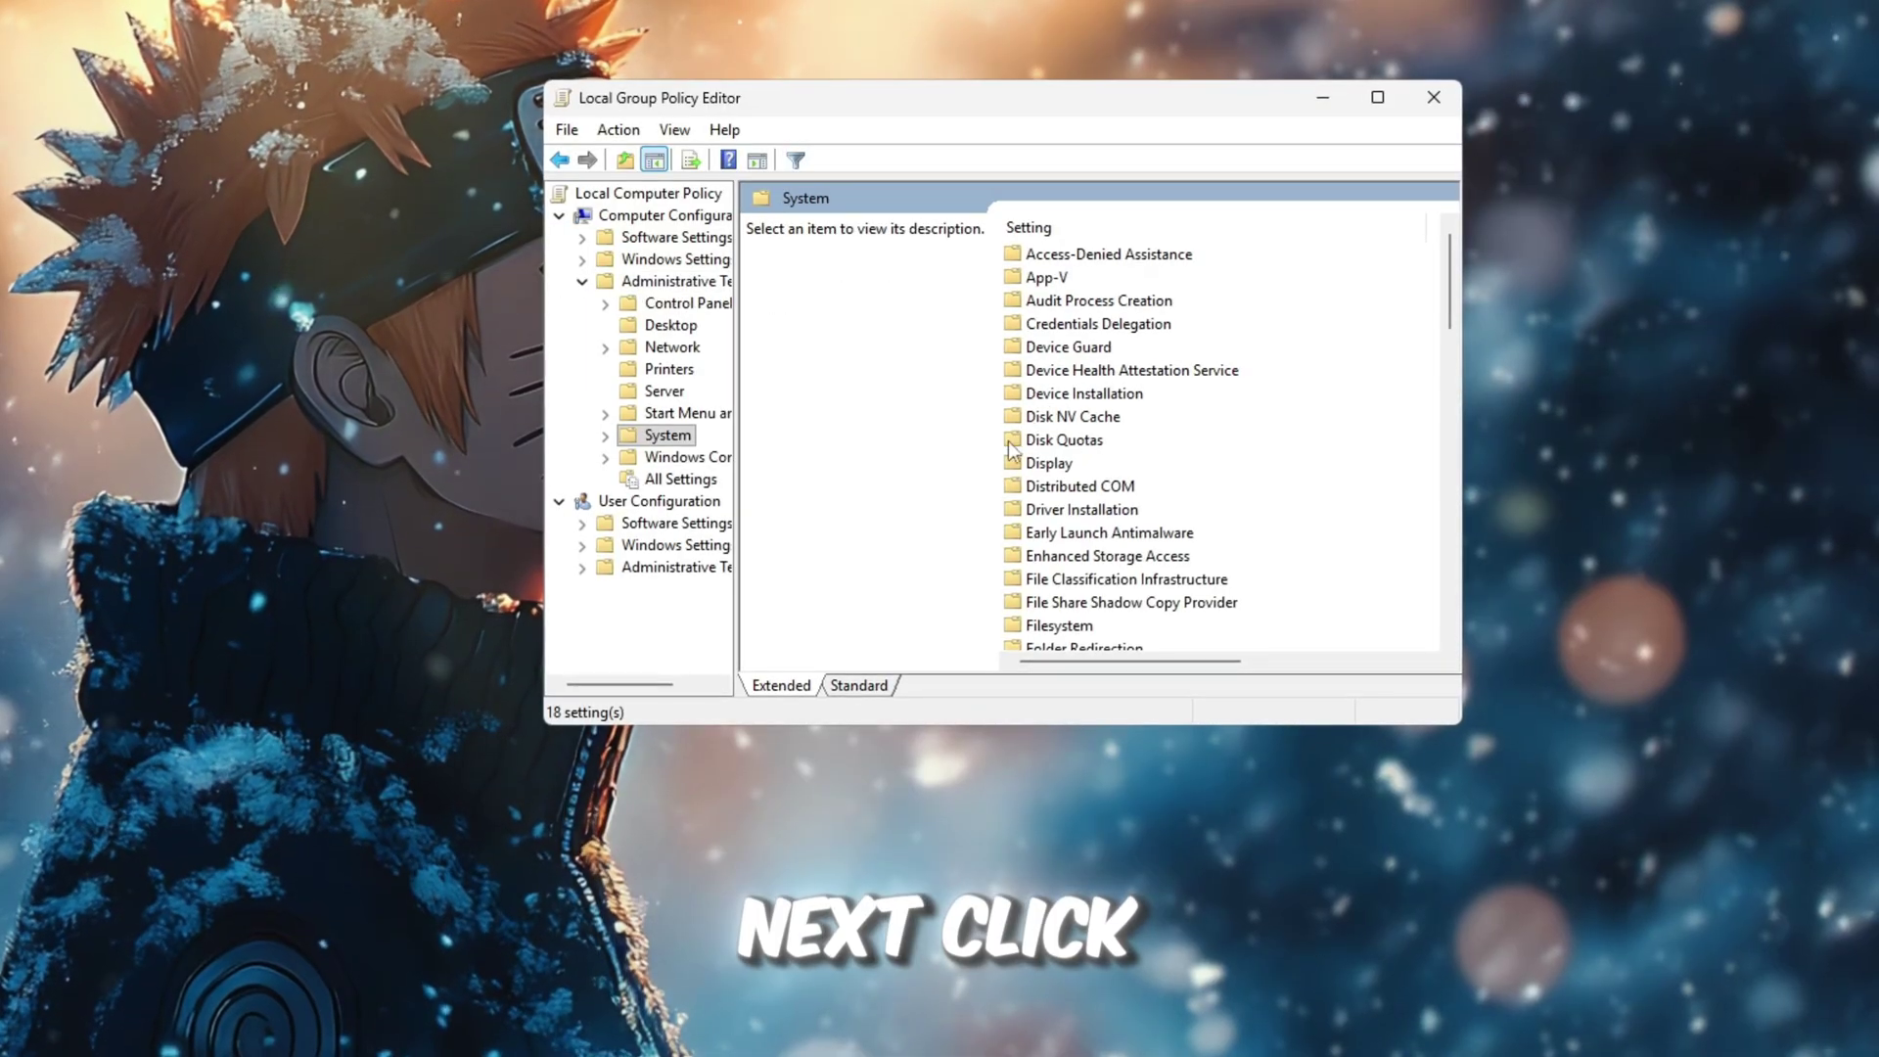
Step: Open Power Management > Power Throttling Settings and select the Turn off Power Throttling policy
{"action": "left_click", "coordinate": [1106, 369]}
{"action": "scroll", "coordinate": [1160, 442], "scroll_direction": "down", "scroll_amount": 10}
{"action": "left_click", "coordinate": [1077, 253]}
{"action": "left_click", "coordinate": [1135, 280]}
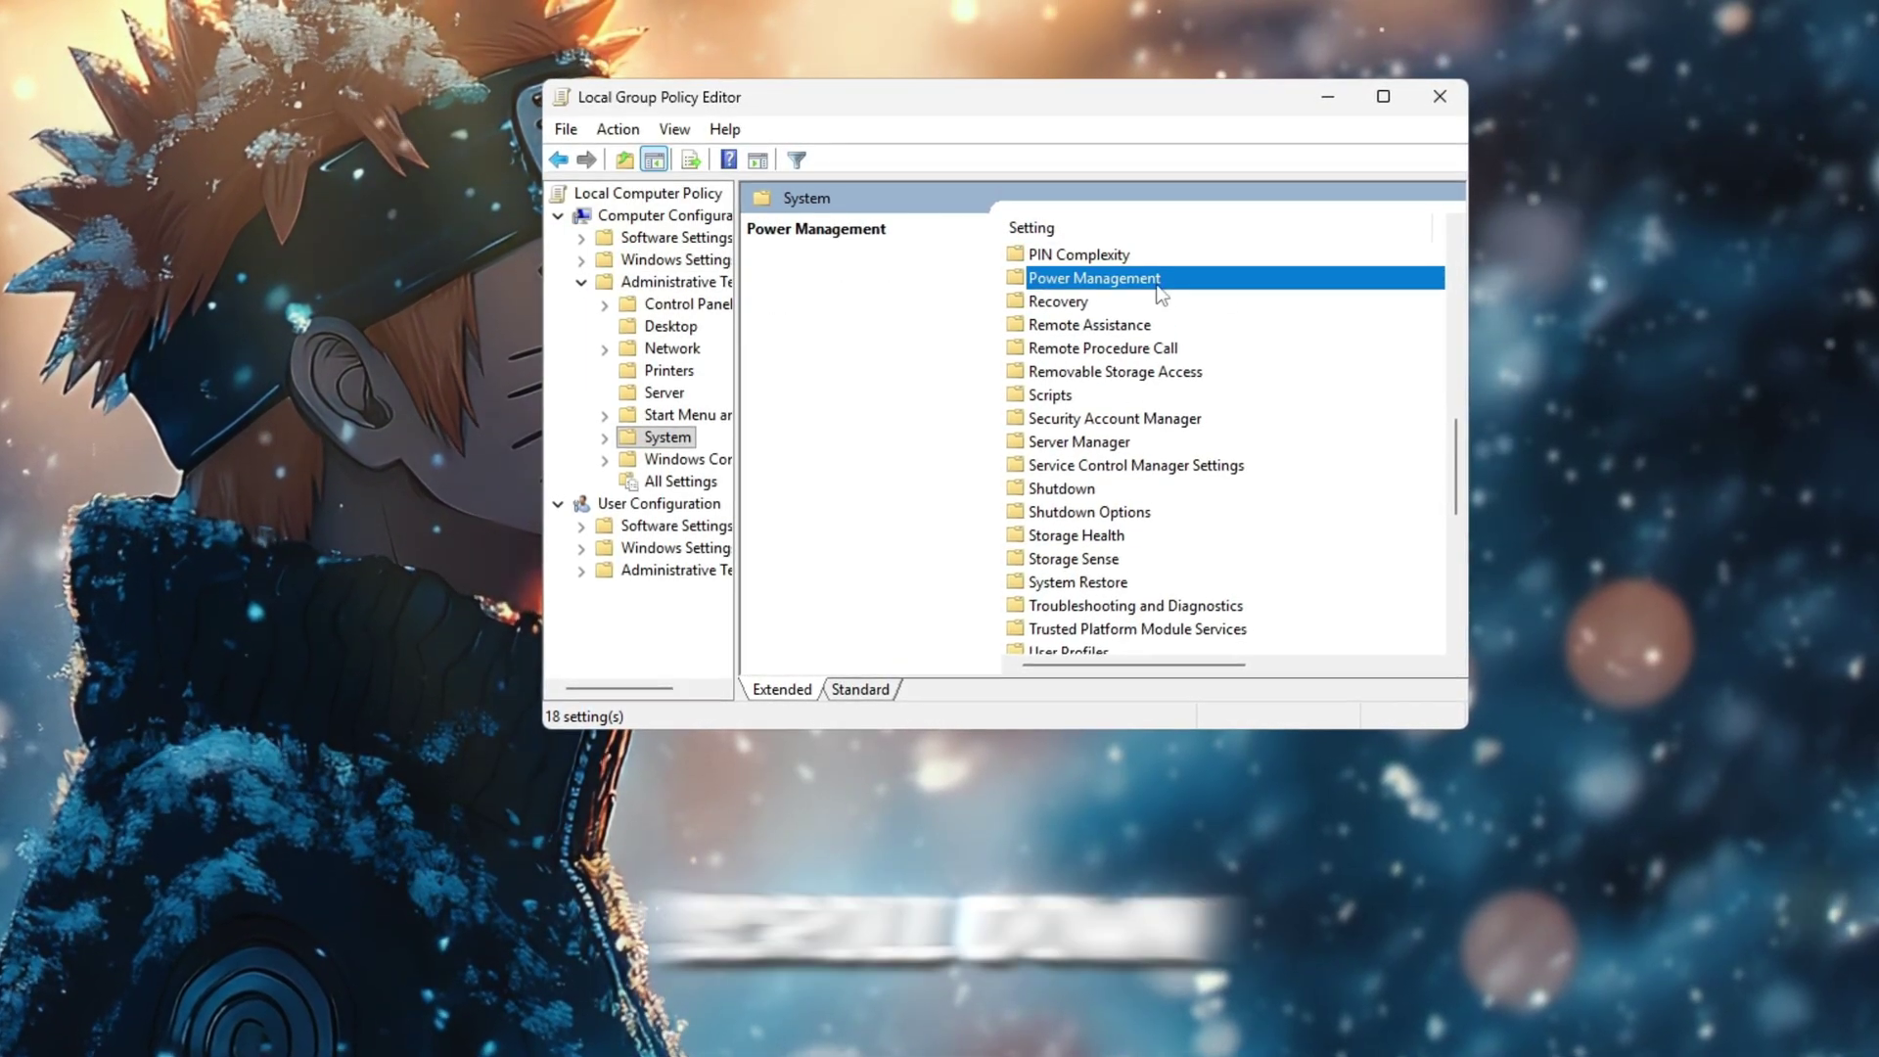
{"action": "double_click", "coordinate": [1136, 279]}
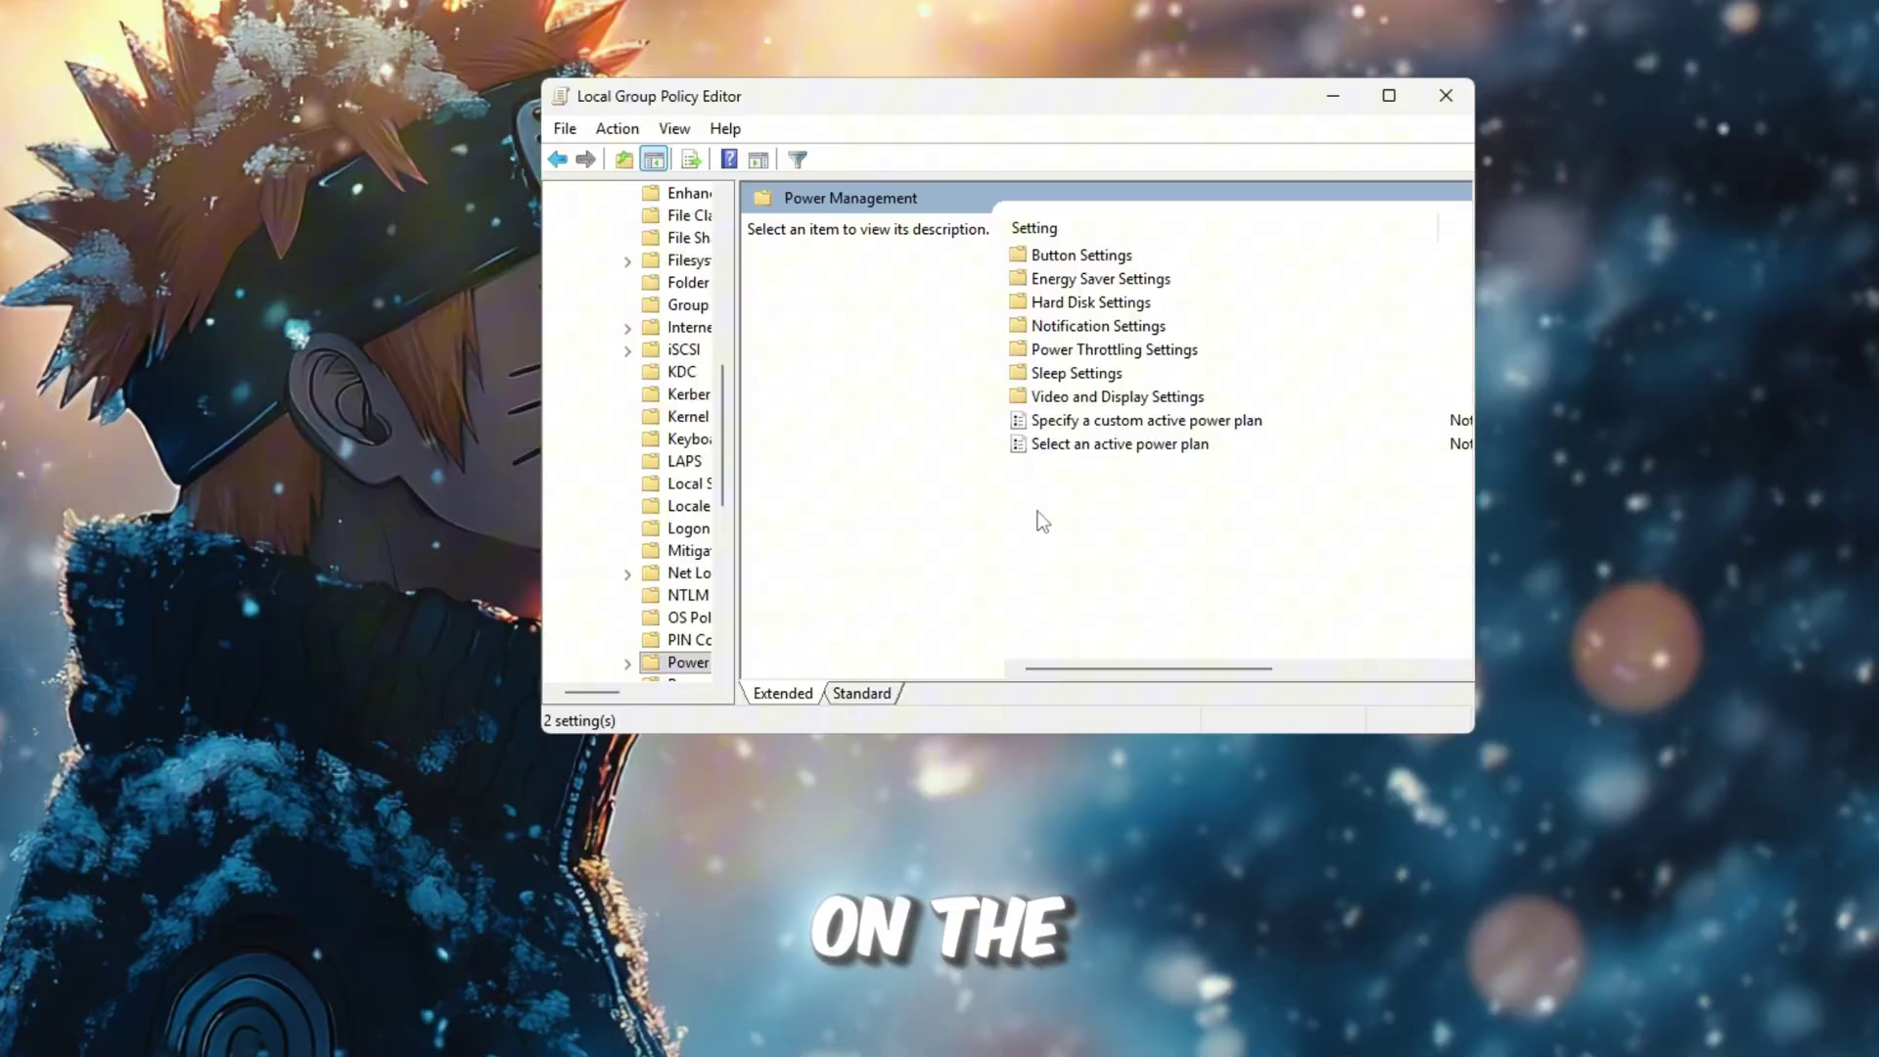
{"action": "left_click", "coordinate": [1046, 348]}
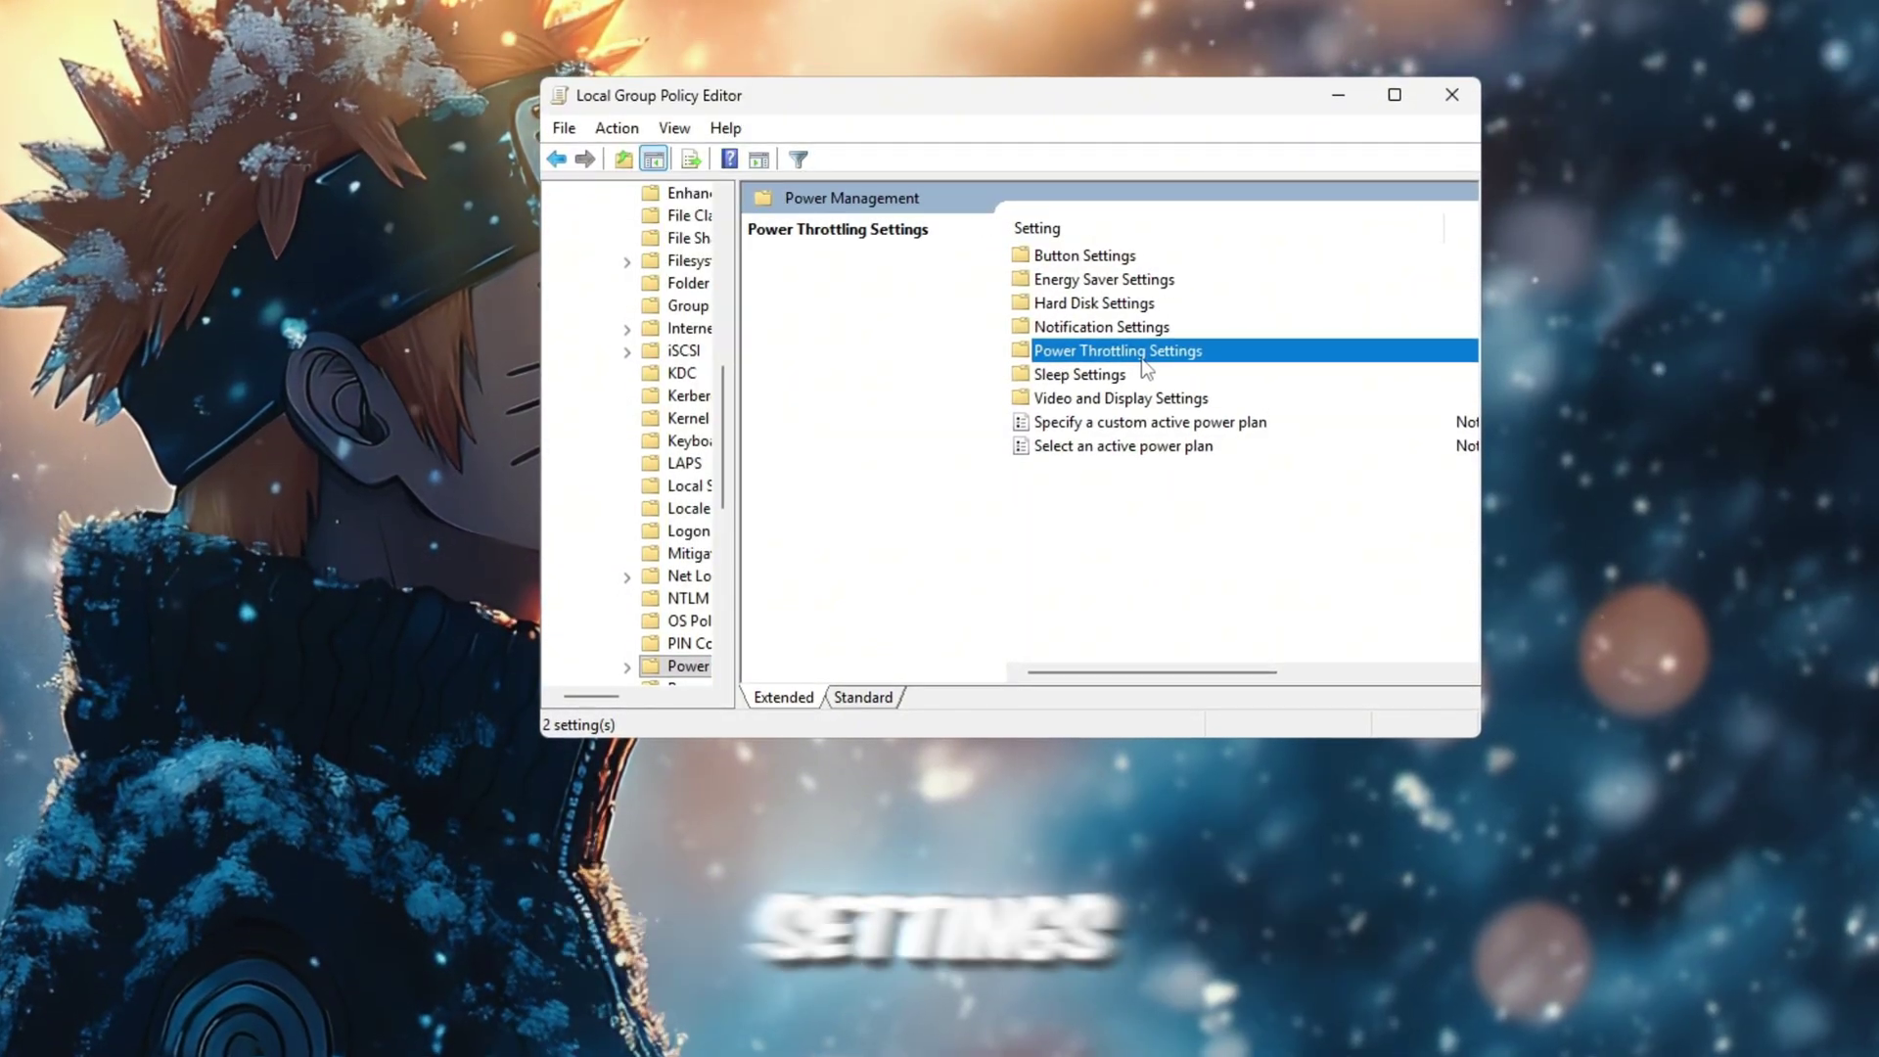
{"action": "double_click", "coordinate": [1028, 353]}
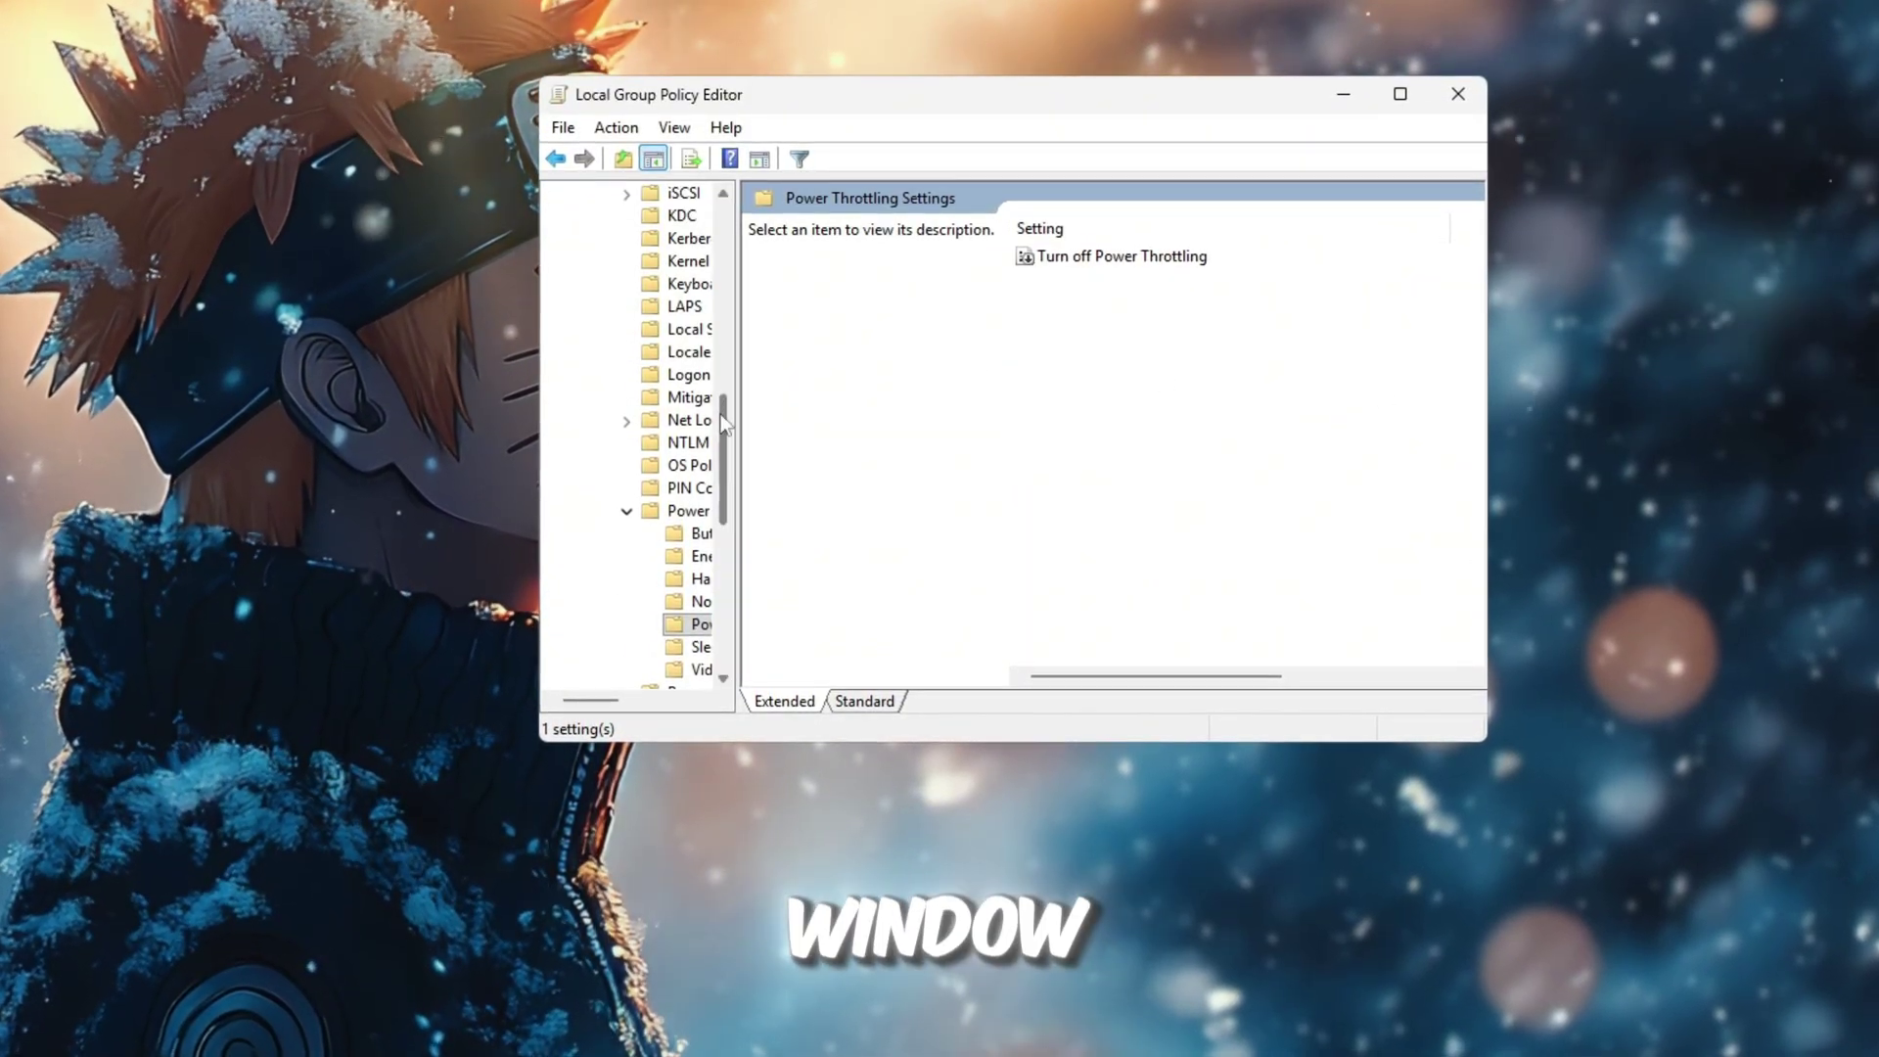
{"action": "left_click", "coordinate": [1104, 257]}
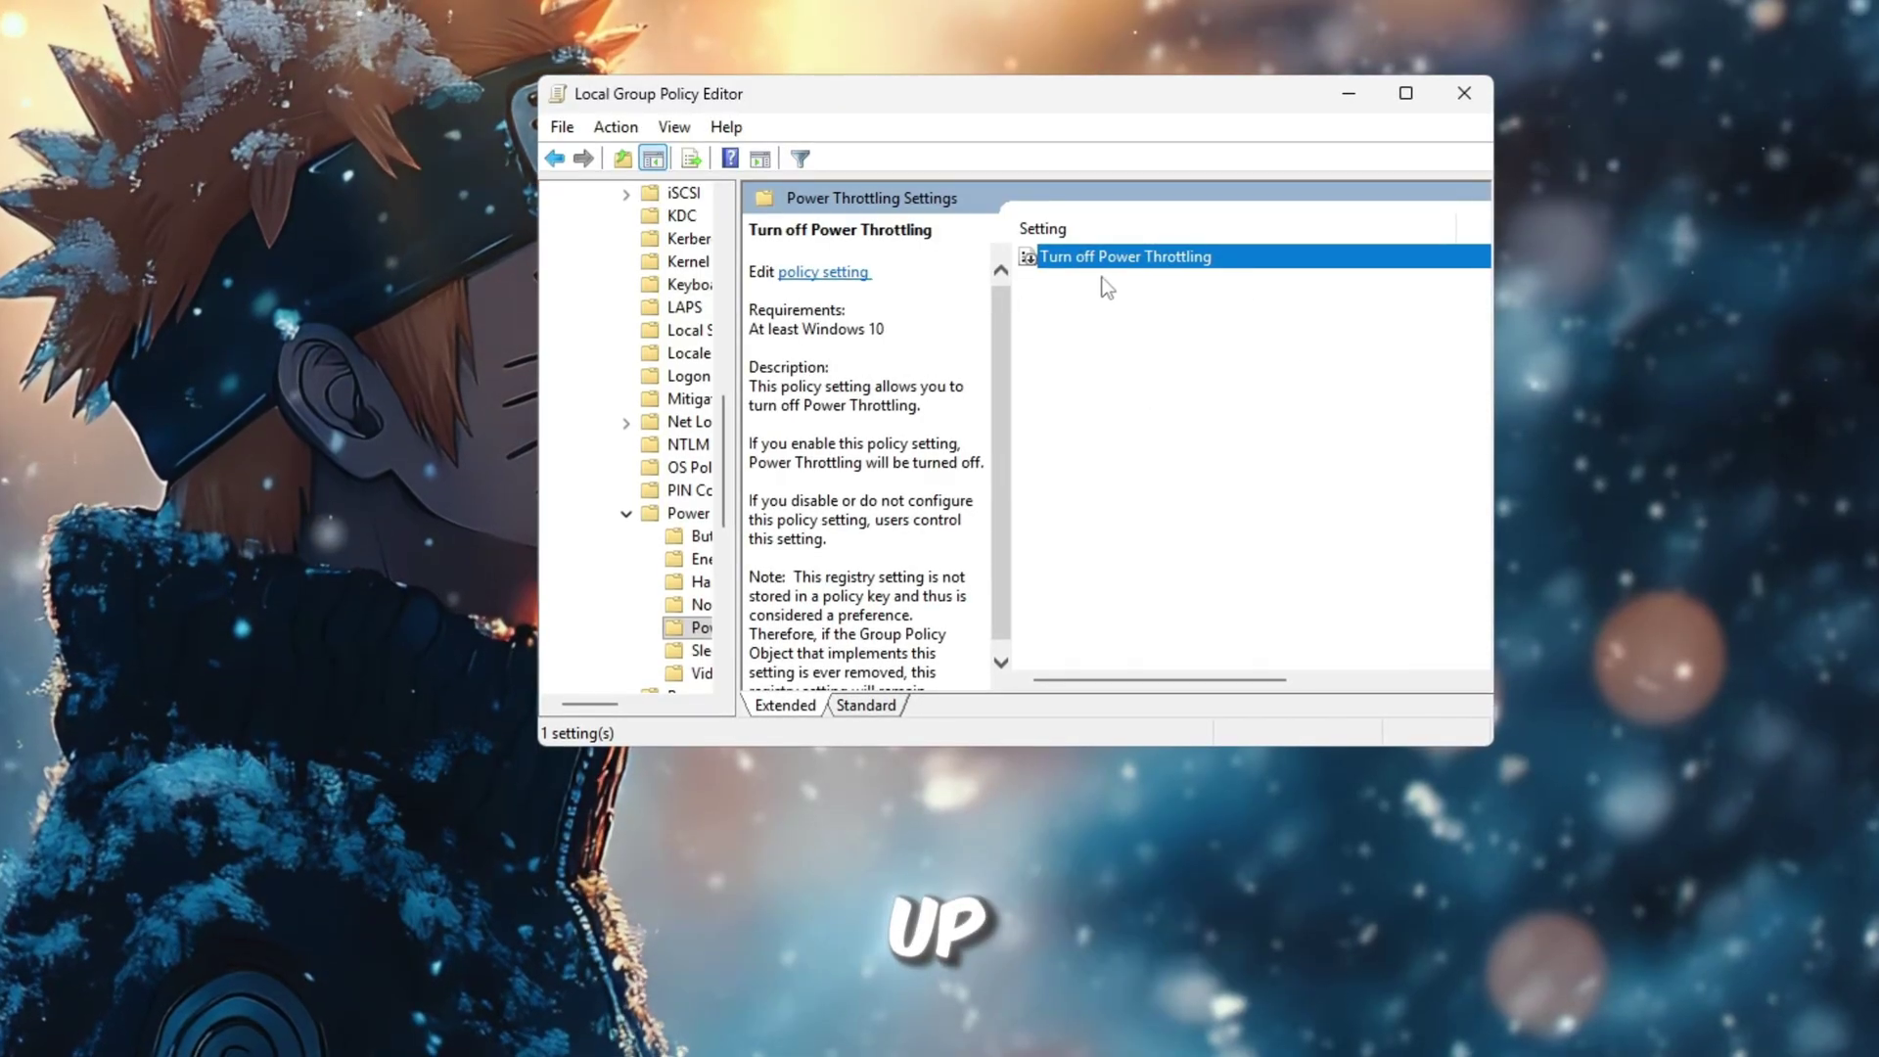
Step: Open the settings window of the Turn off Power Throttling policy
{"action": "double_click", "coordinate": [1162, 263]}
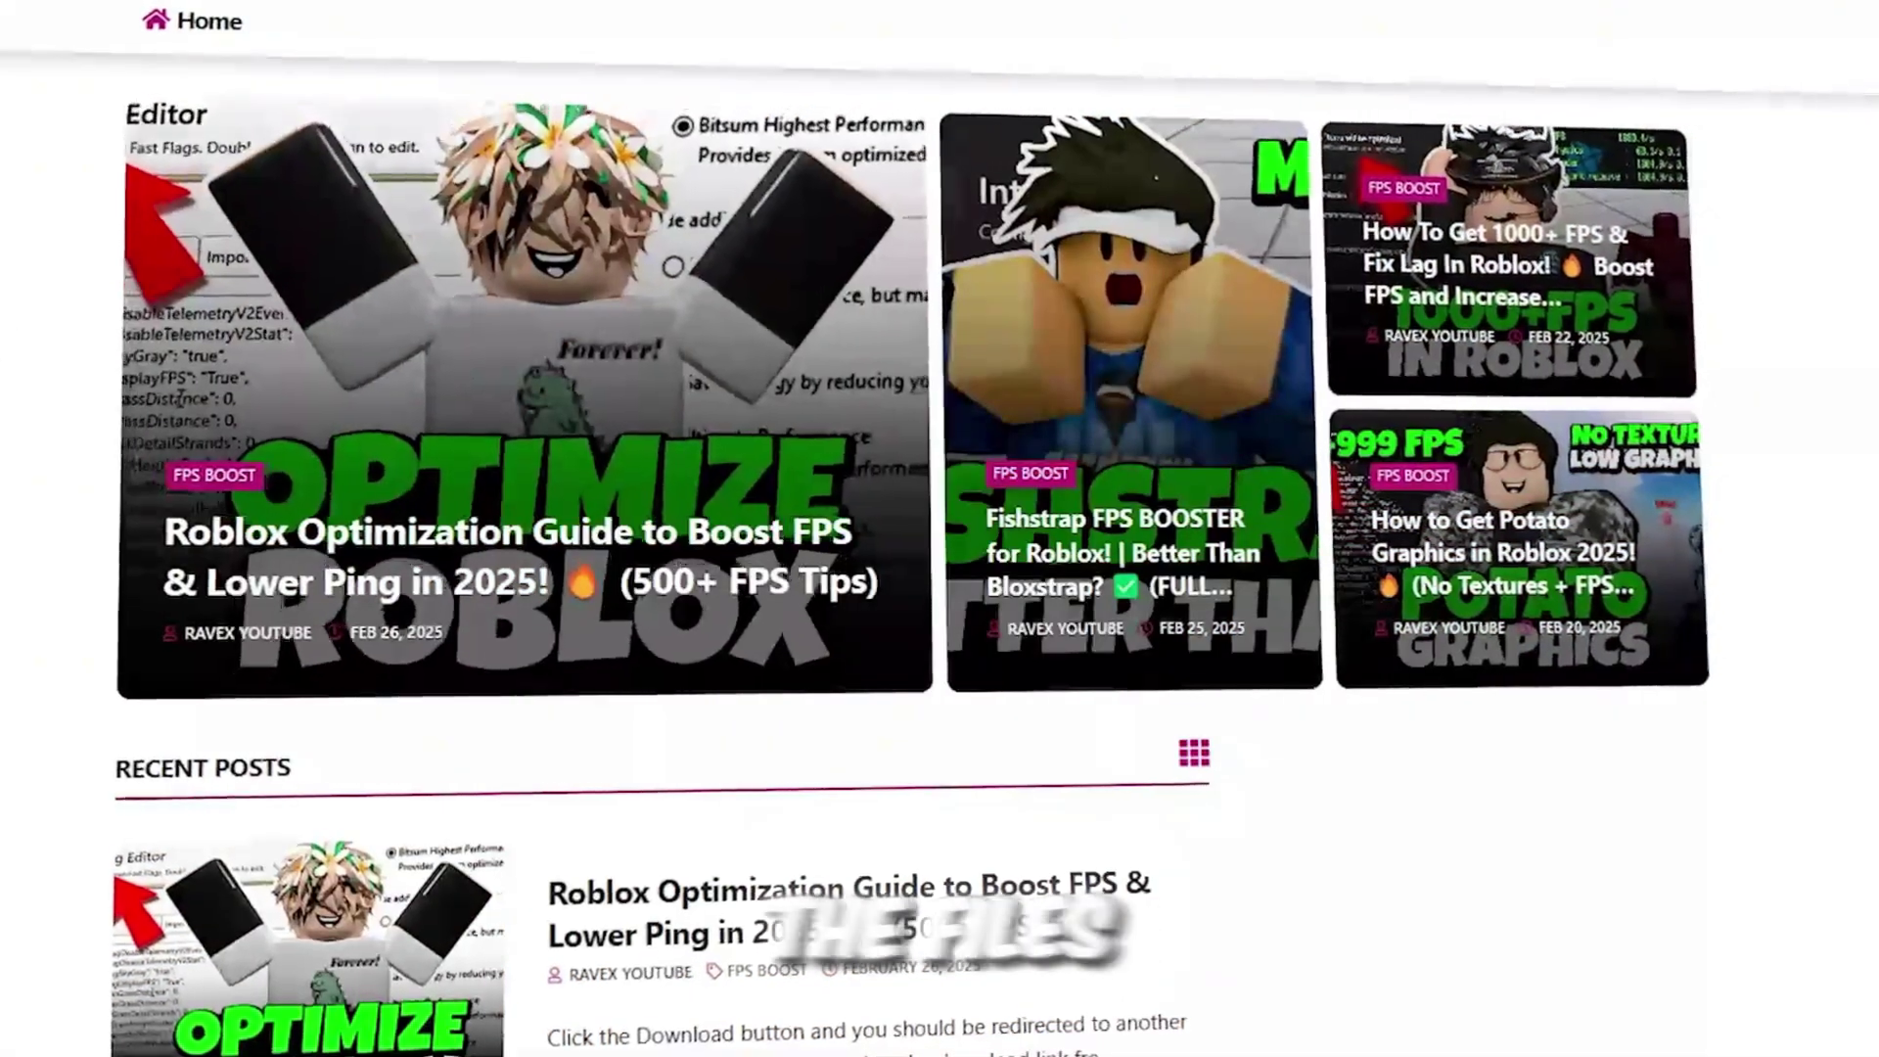
{"action": "scroll", "coordinate": [525, 367], "scroll_direction": "down", "scroll_amount": 5}
{"action": "scroll", "coordinate": [646, 529], "scroll_direction": "down", "scroll_amount": 10}
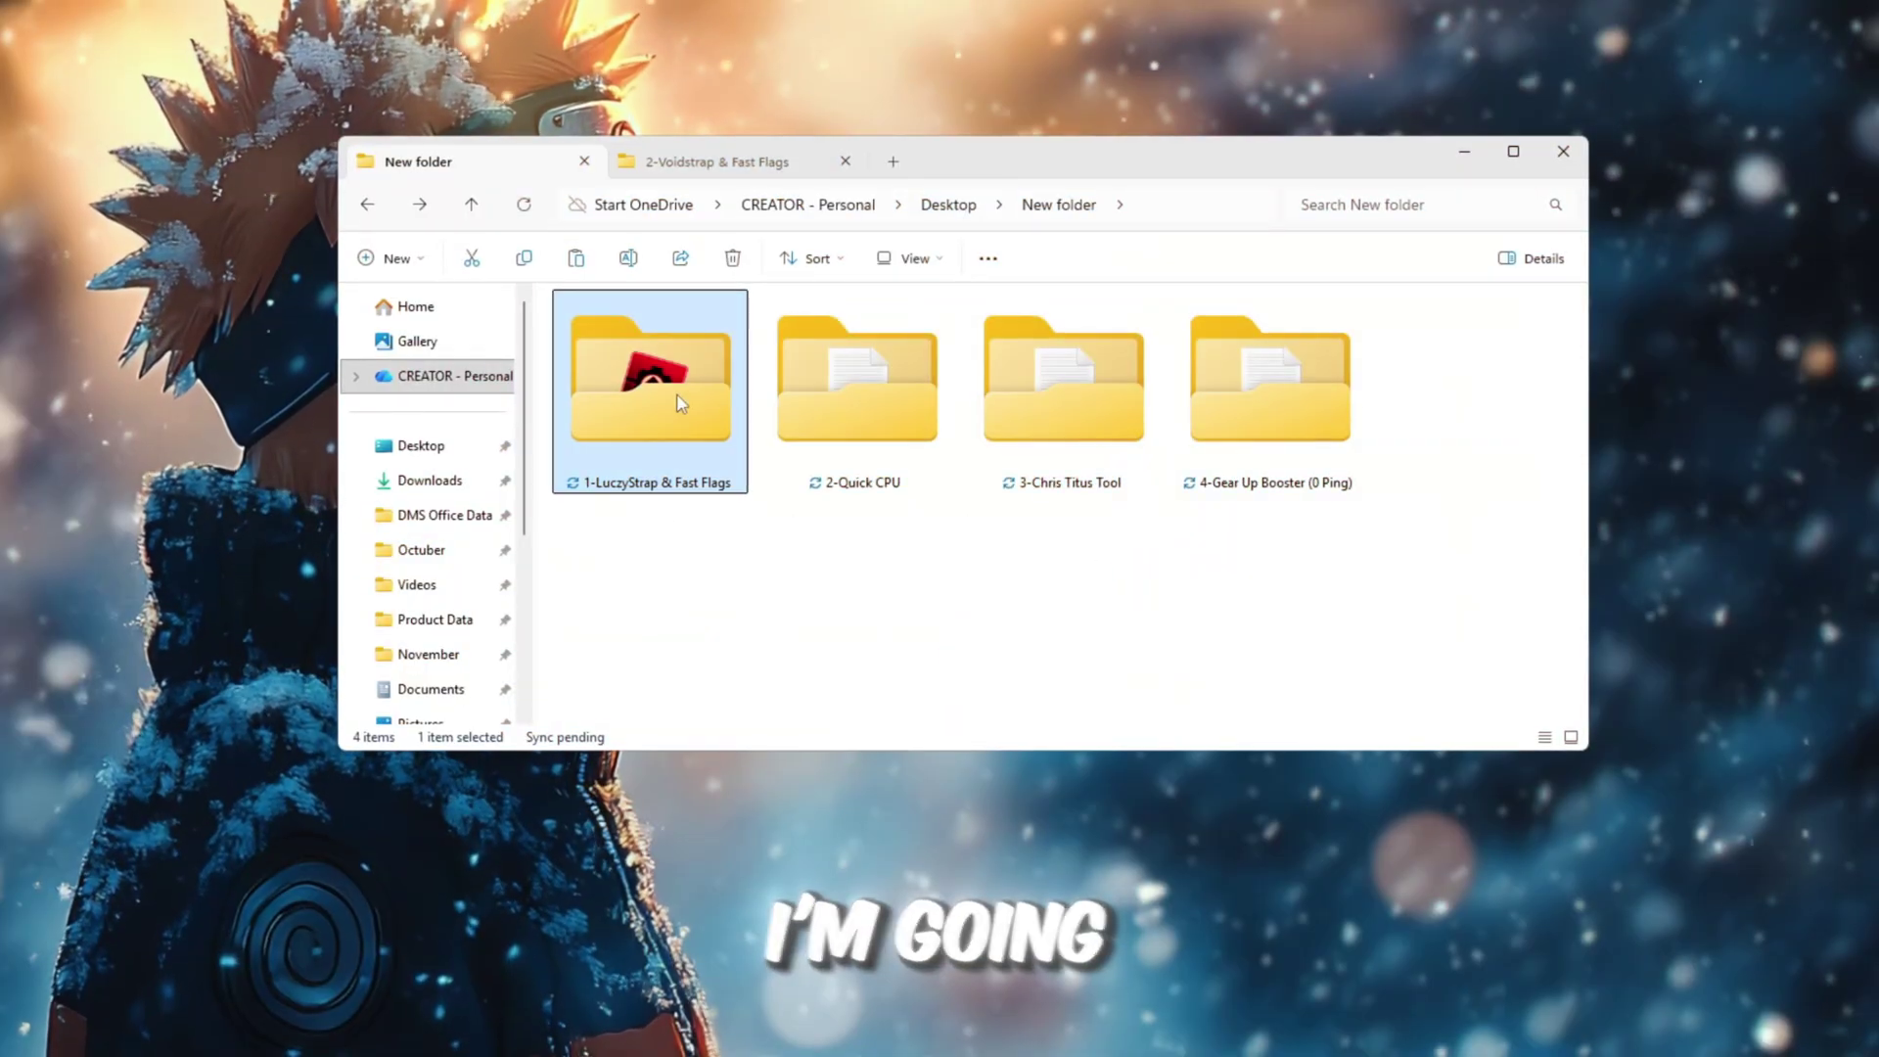
Step: Open the 1-LuczyStrap & Fast Flags folder, then launch Luczystrap 1.4.9.0 through Windows search
{"action": "double_click", "coordinate": [681, 404]}
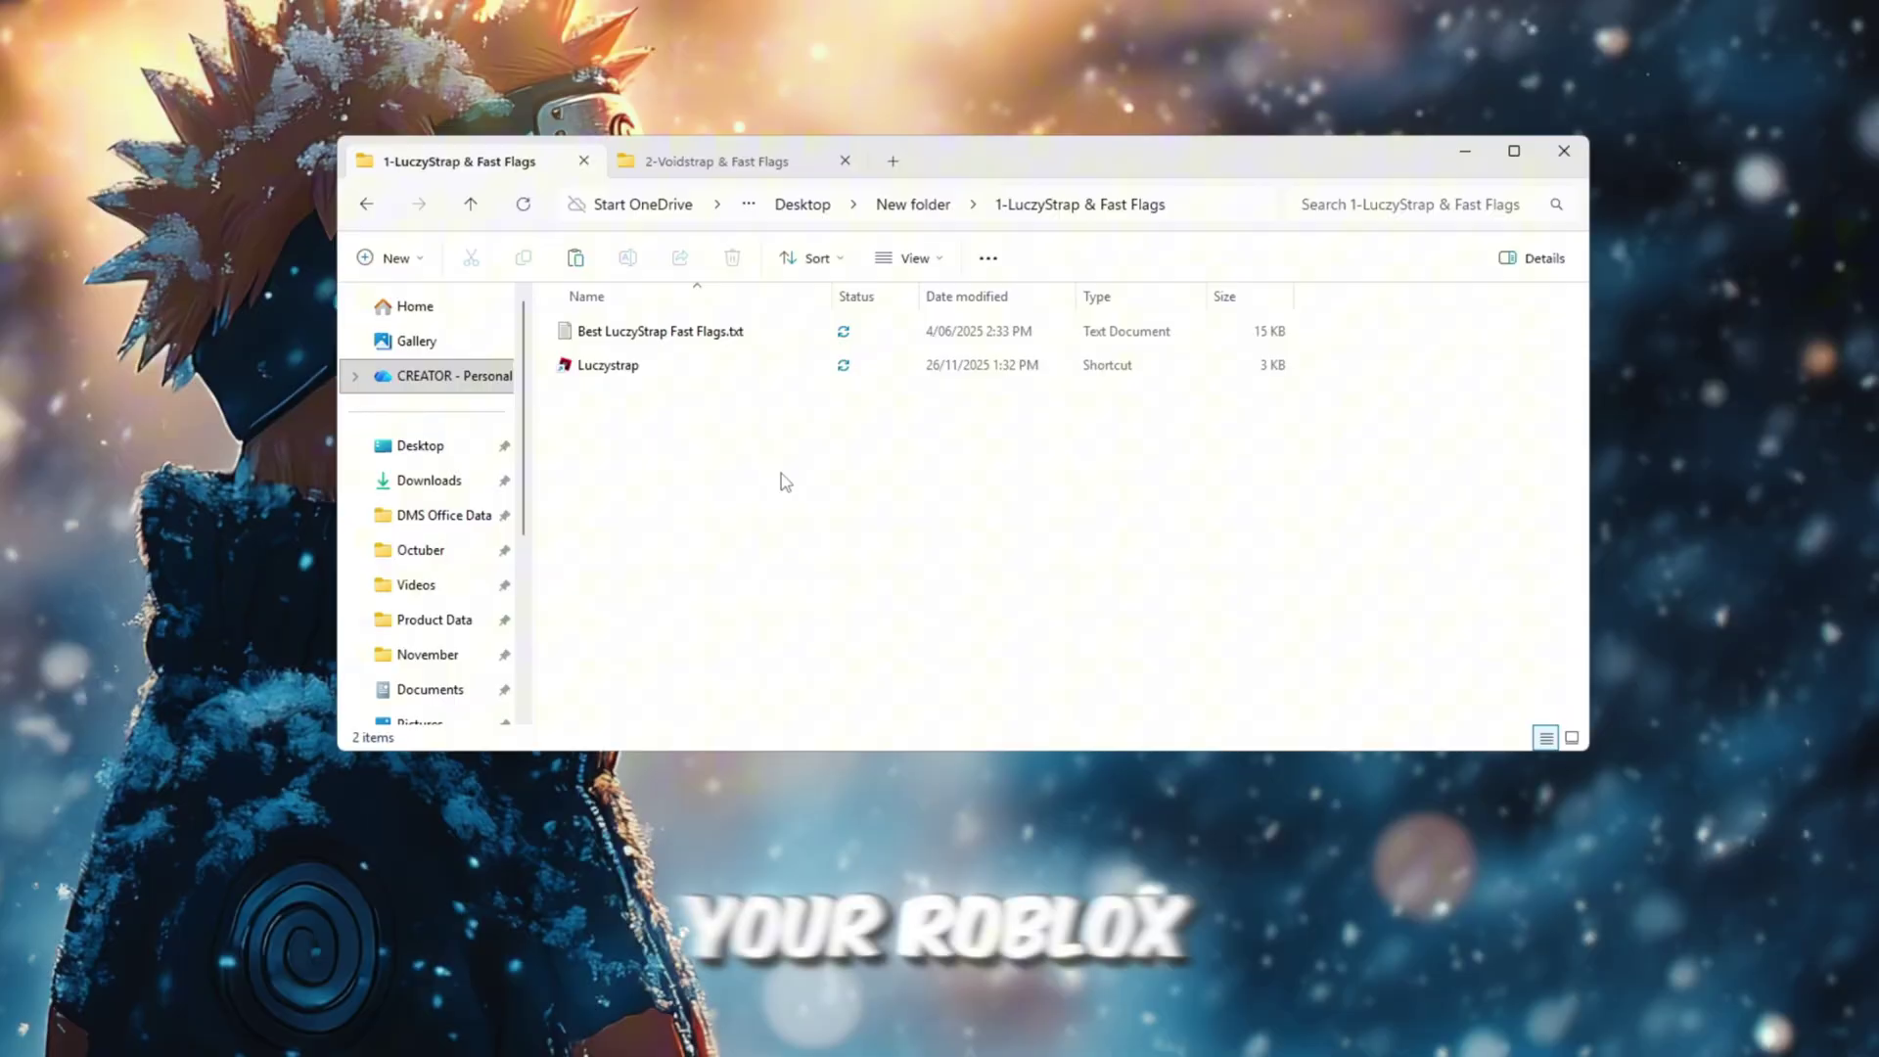
{"action": "left_click", "coordinate": [686, 370]}
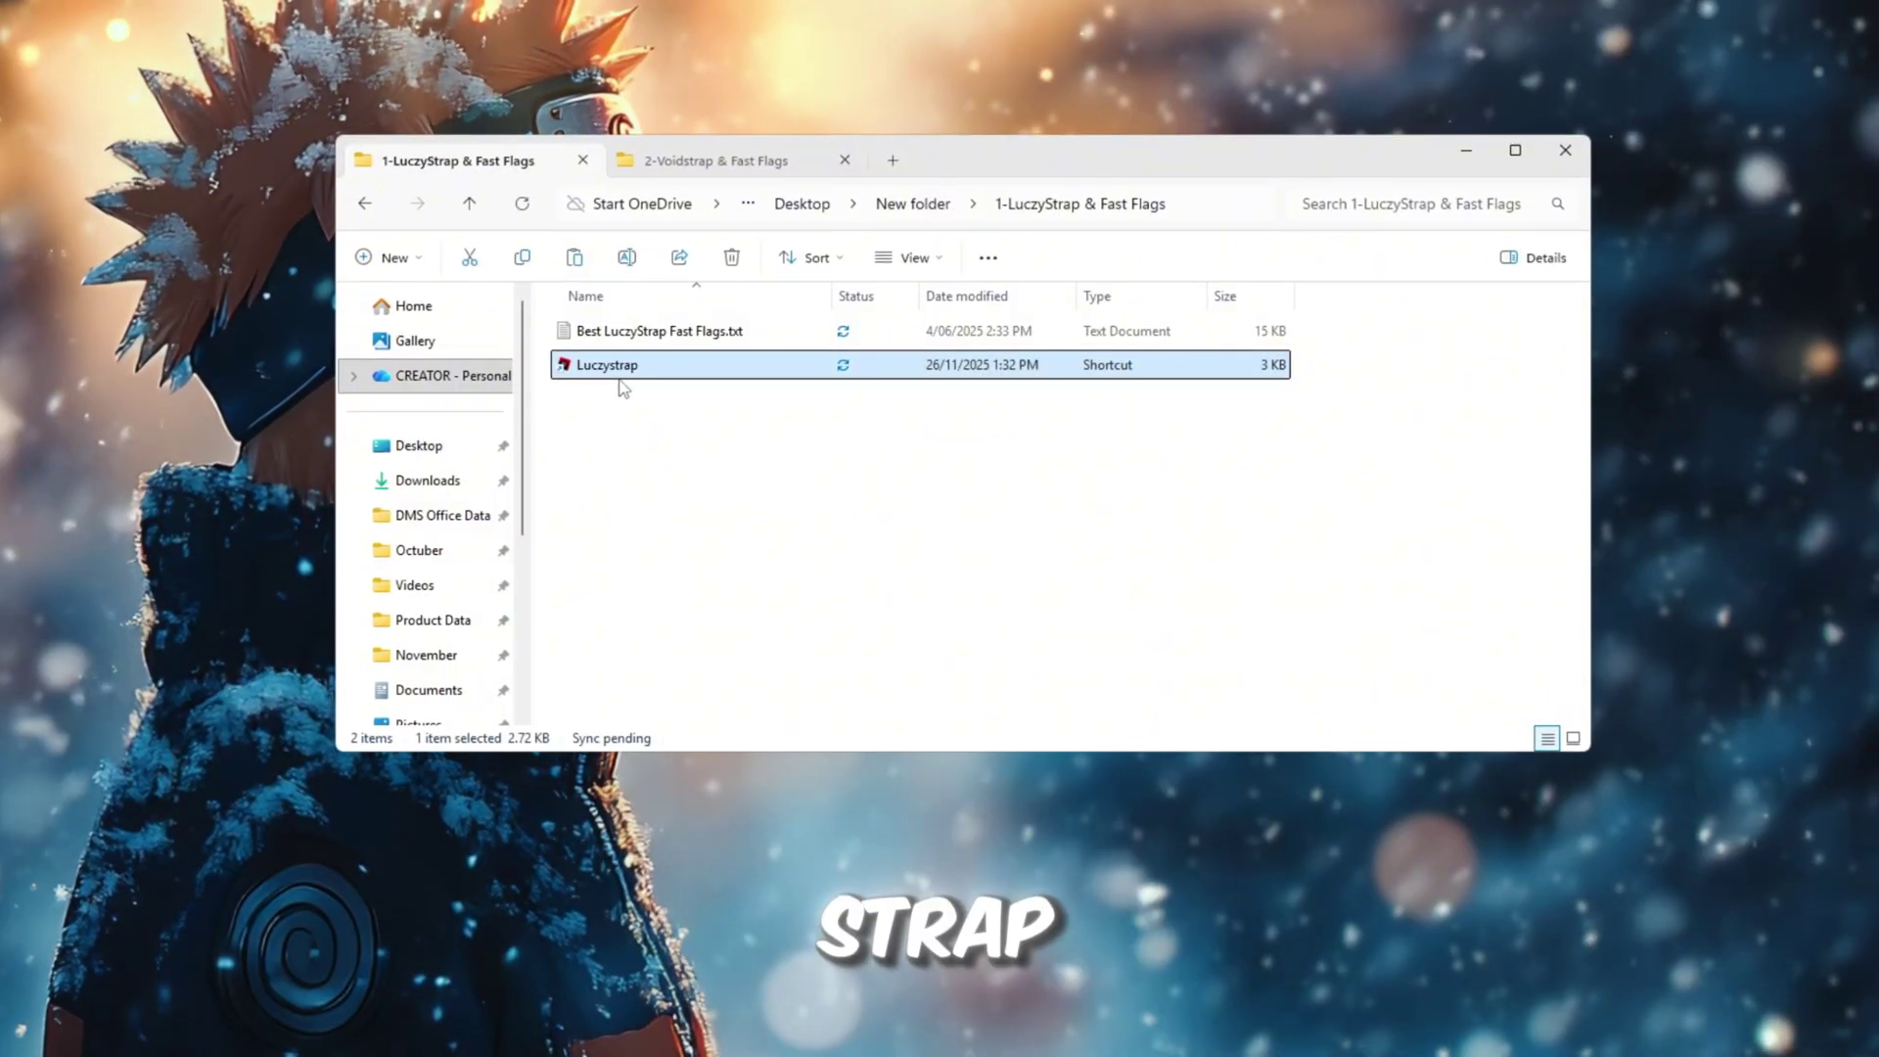
{"action": "scroll", "coordinate": [980, 562], "scroll_direction": "up", "scroll_amount": 5, "text": "ctrl"}
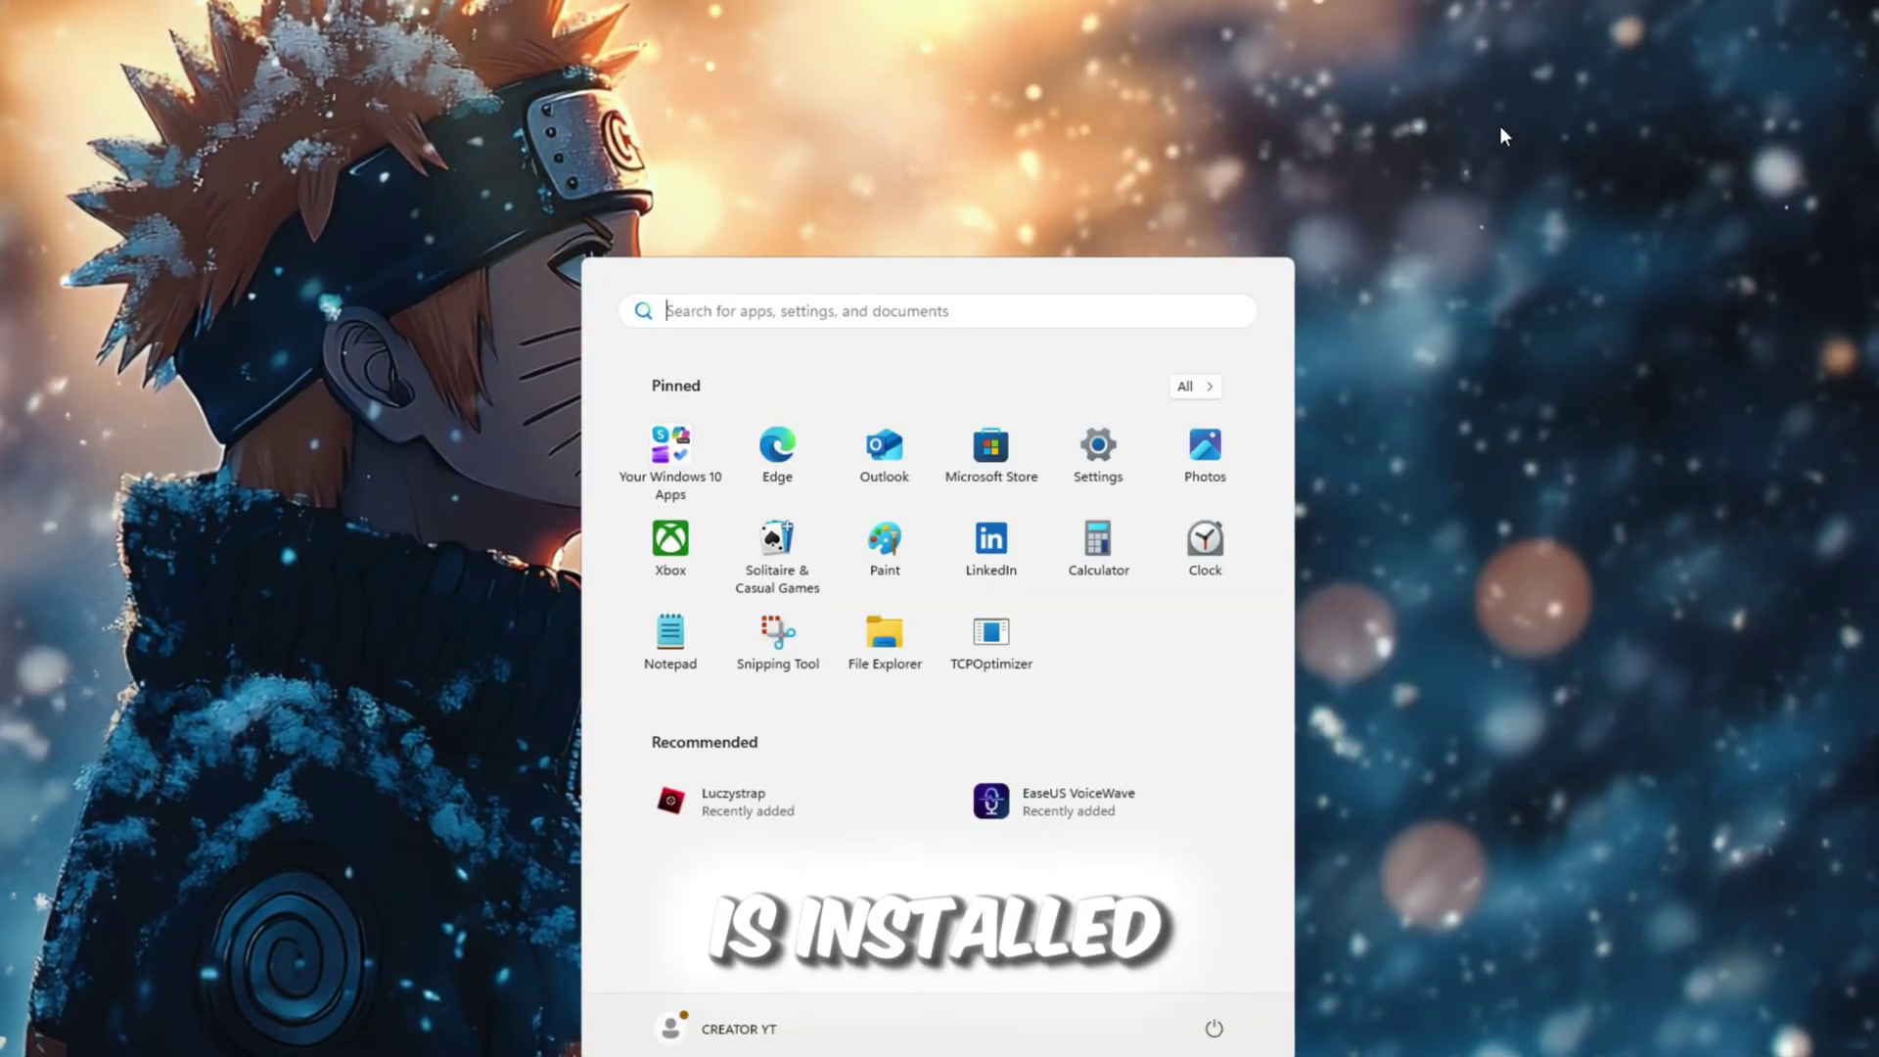
{"action": "type", "text": "Luc"}
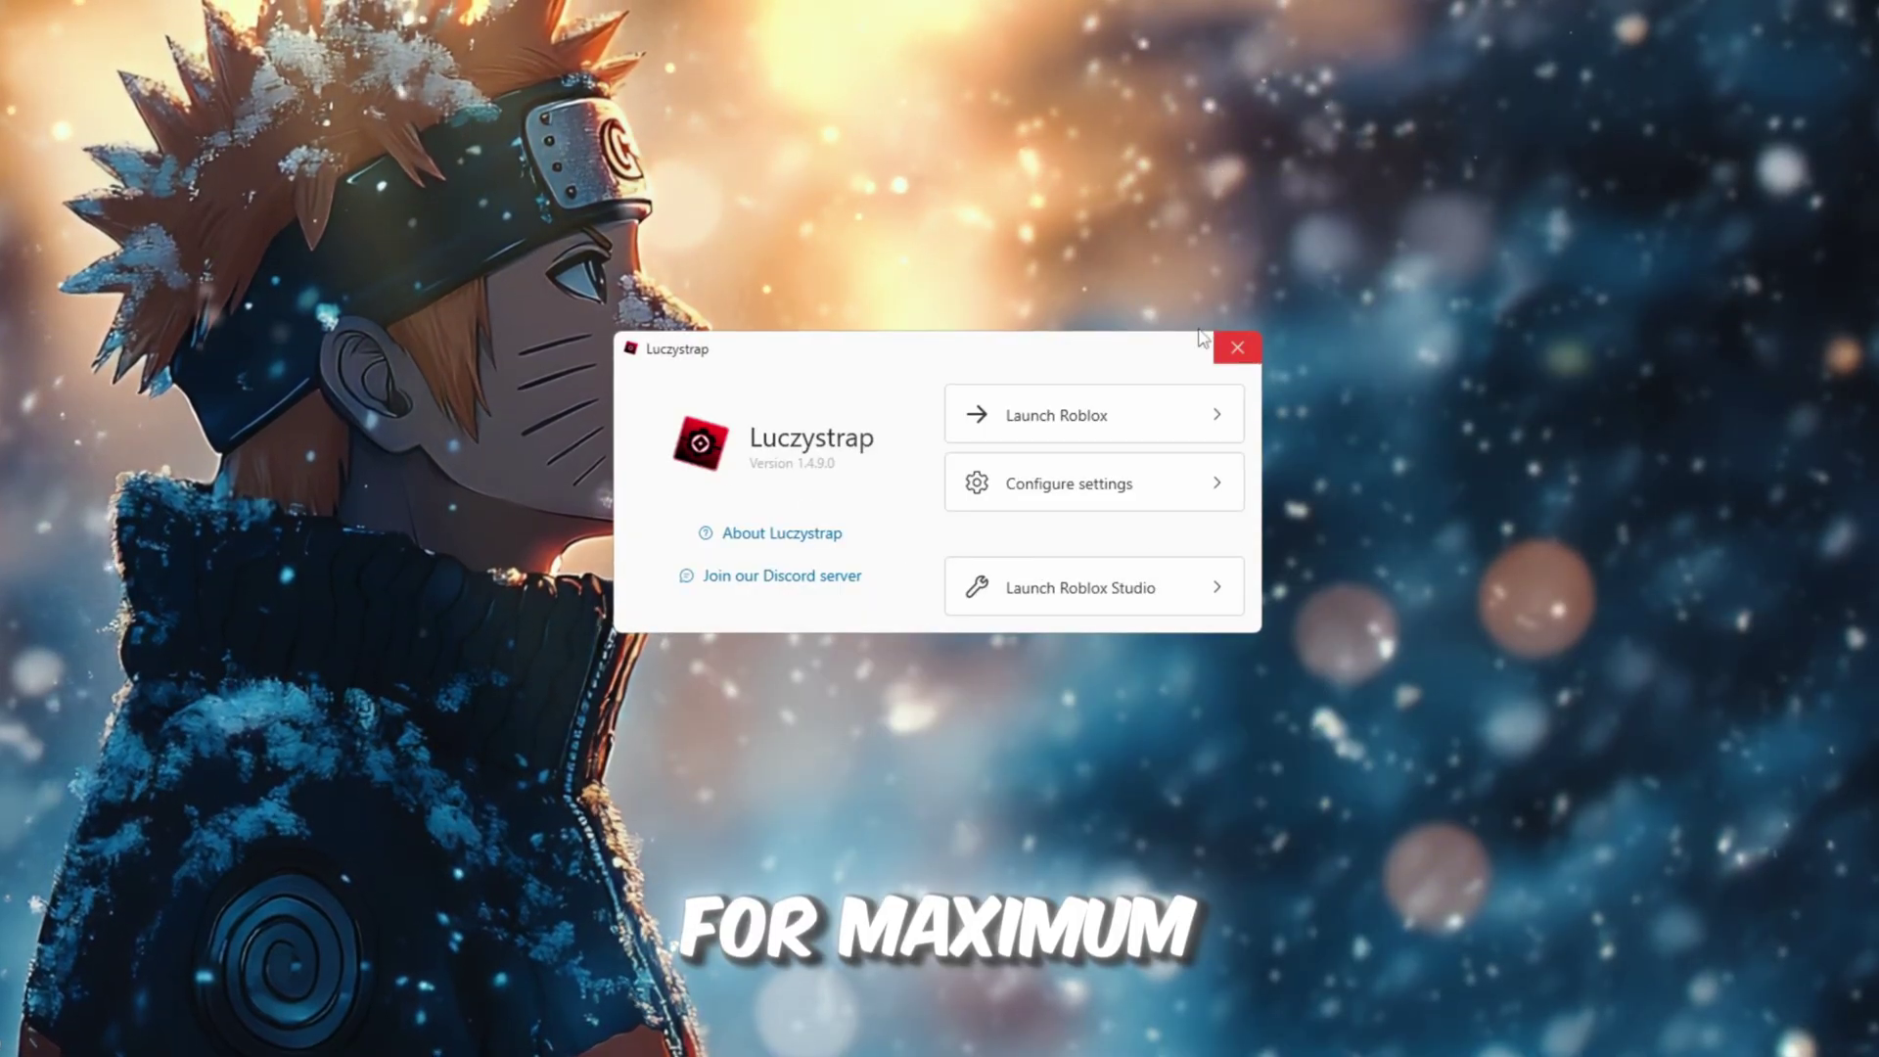
Step: In Luczystrap settings, leave activity tracking and Don't exit to desktop app enabled under Integrations
{"action": "left_click", "coordinate": [1058, 501]}
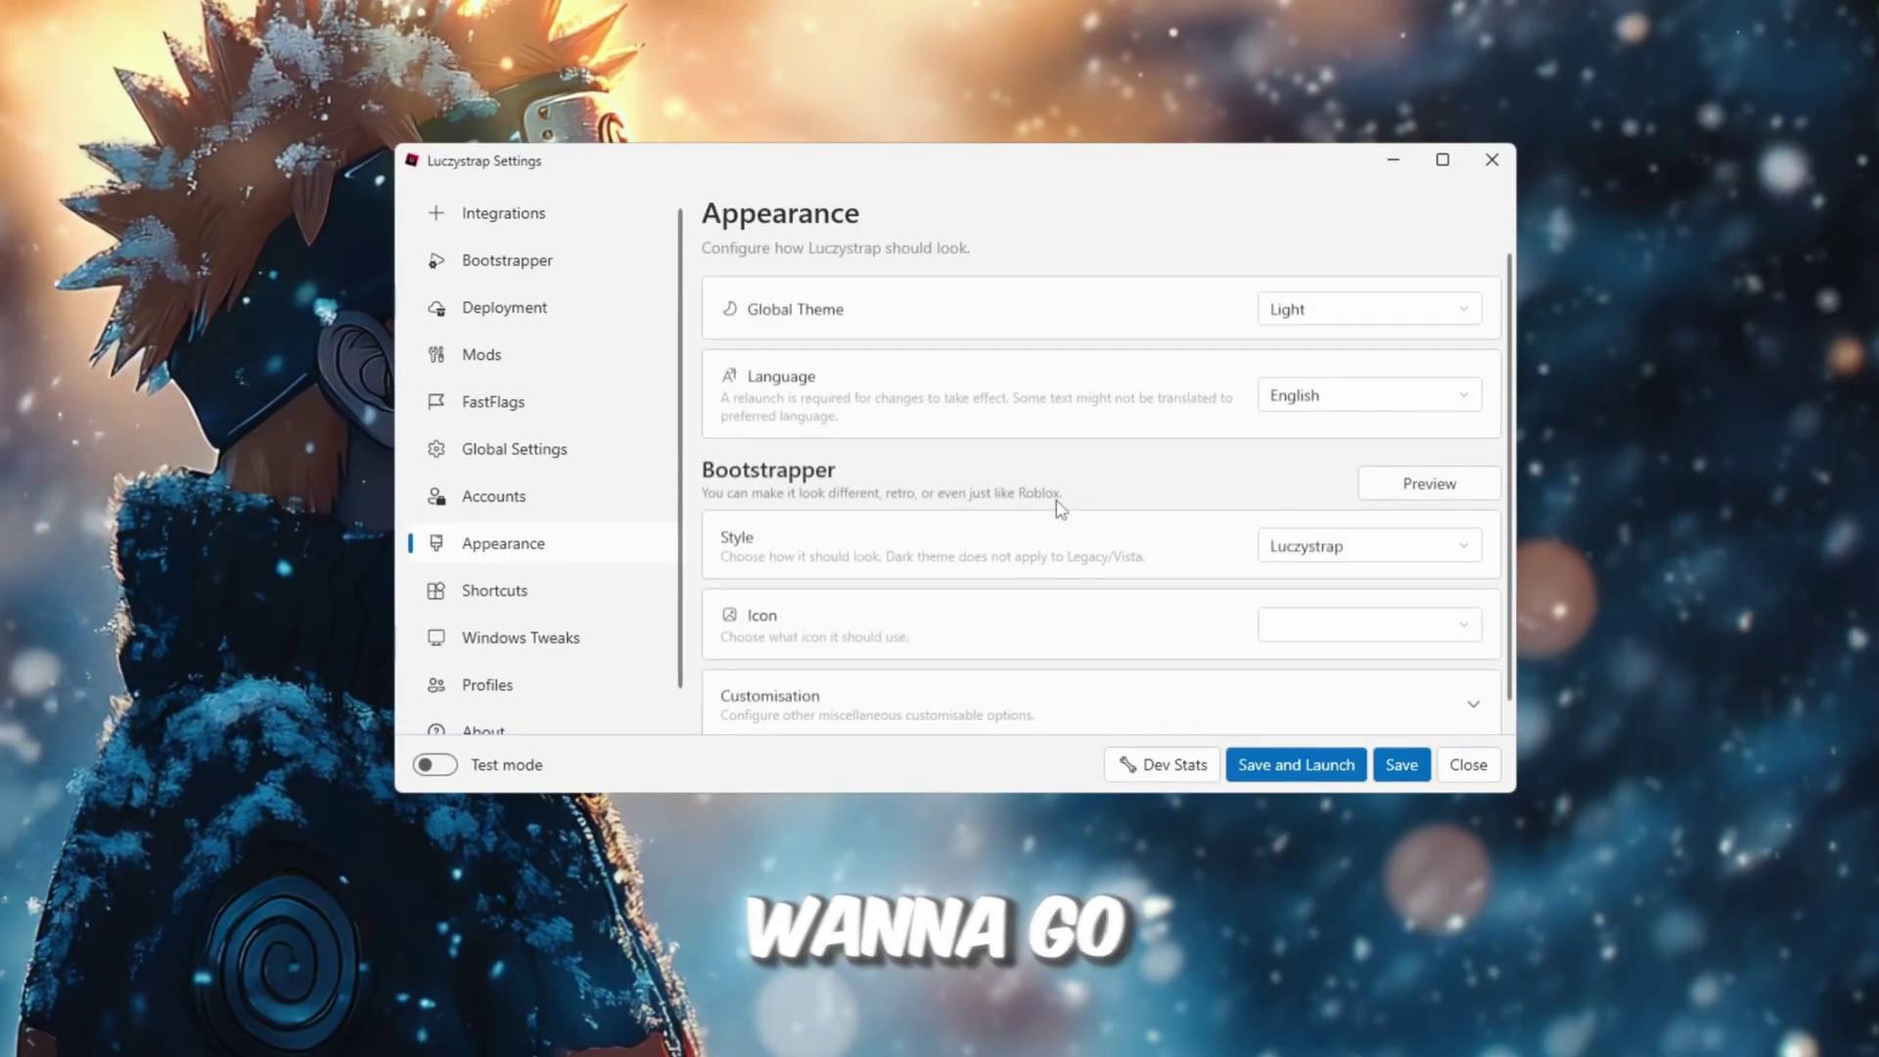
{"action": "left_click", "coordinate": [484, 213]}
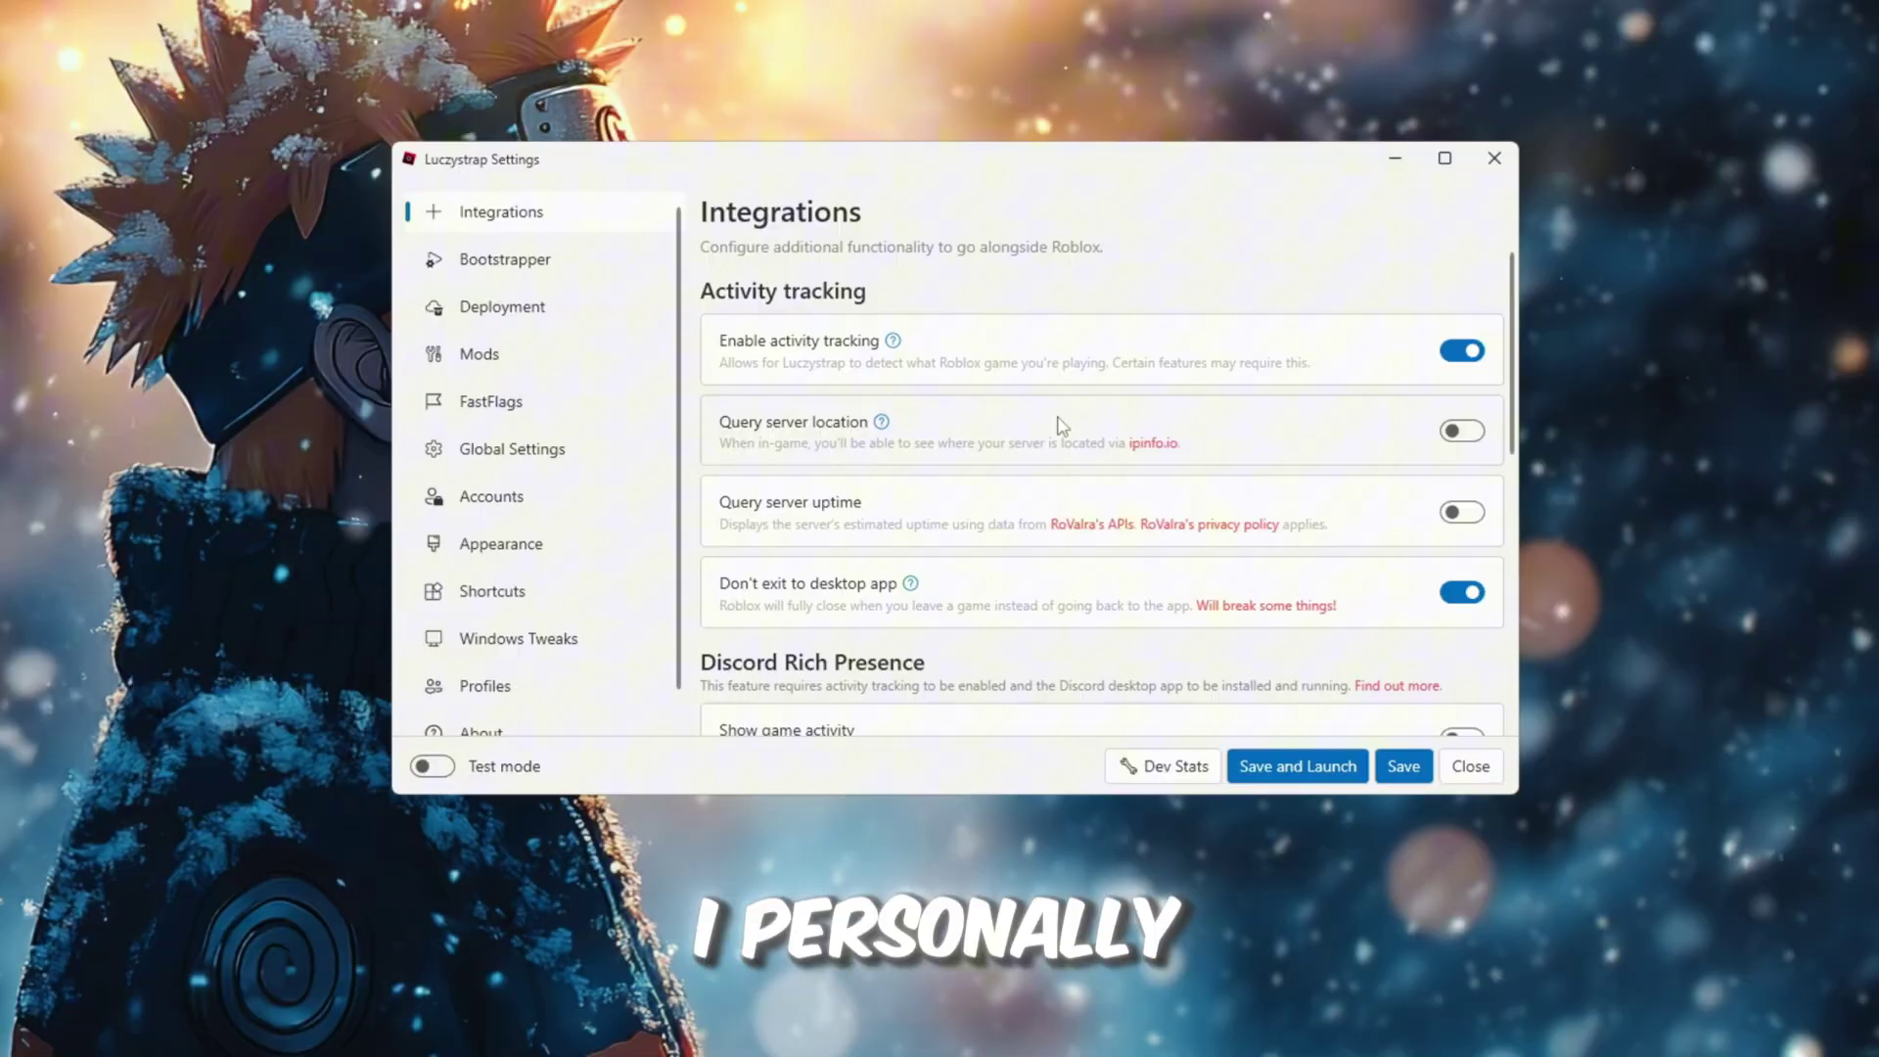
{"action": "left_click", "coordinate": [1465, 350]}
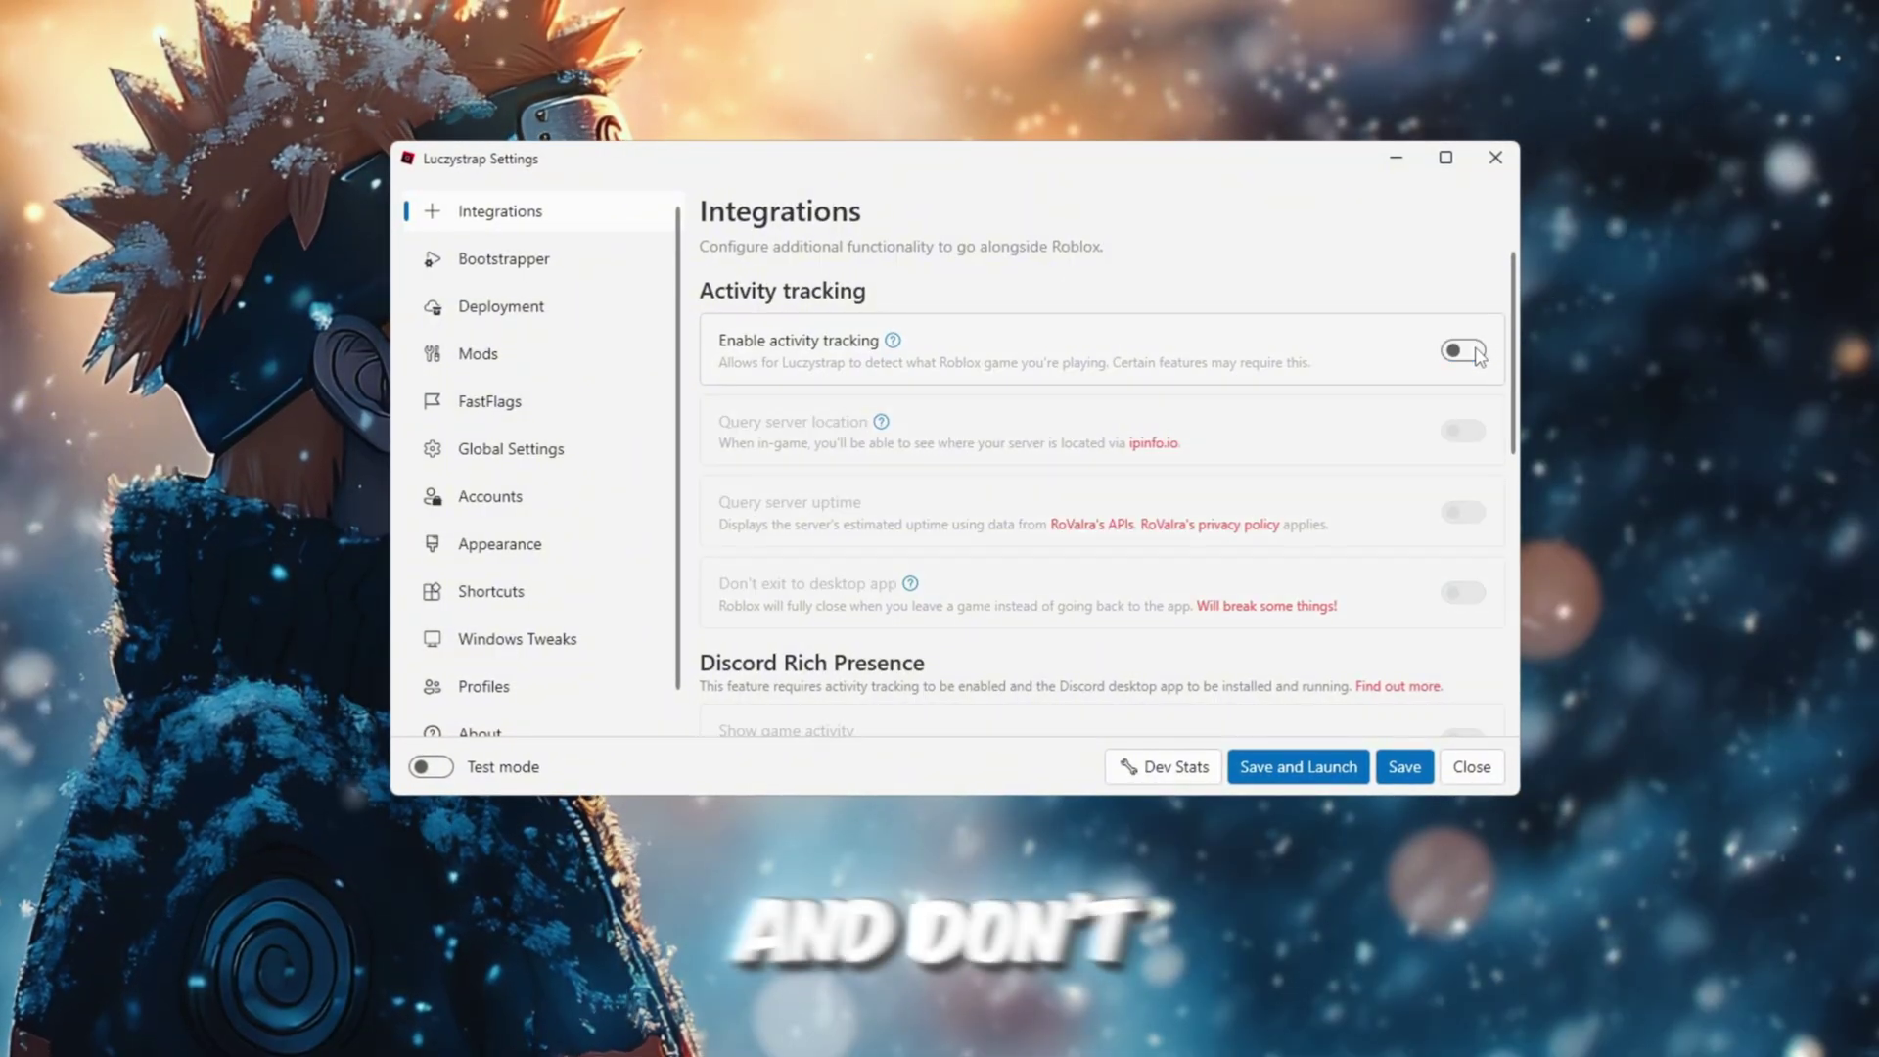
{"action": "left_click", "coordinate": [1466, 351]}
{"action": "left_click", "coordinate": [1468, 589]}
{"action": "left_click", "coordinate": [1478, 593]}
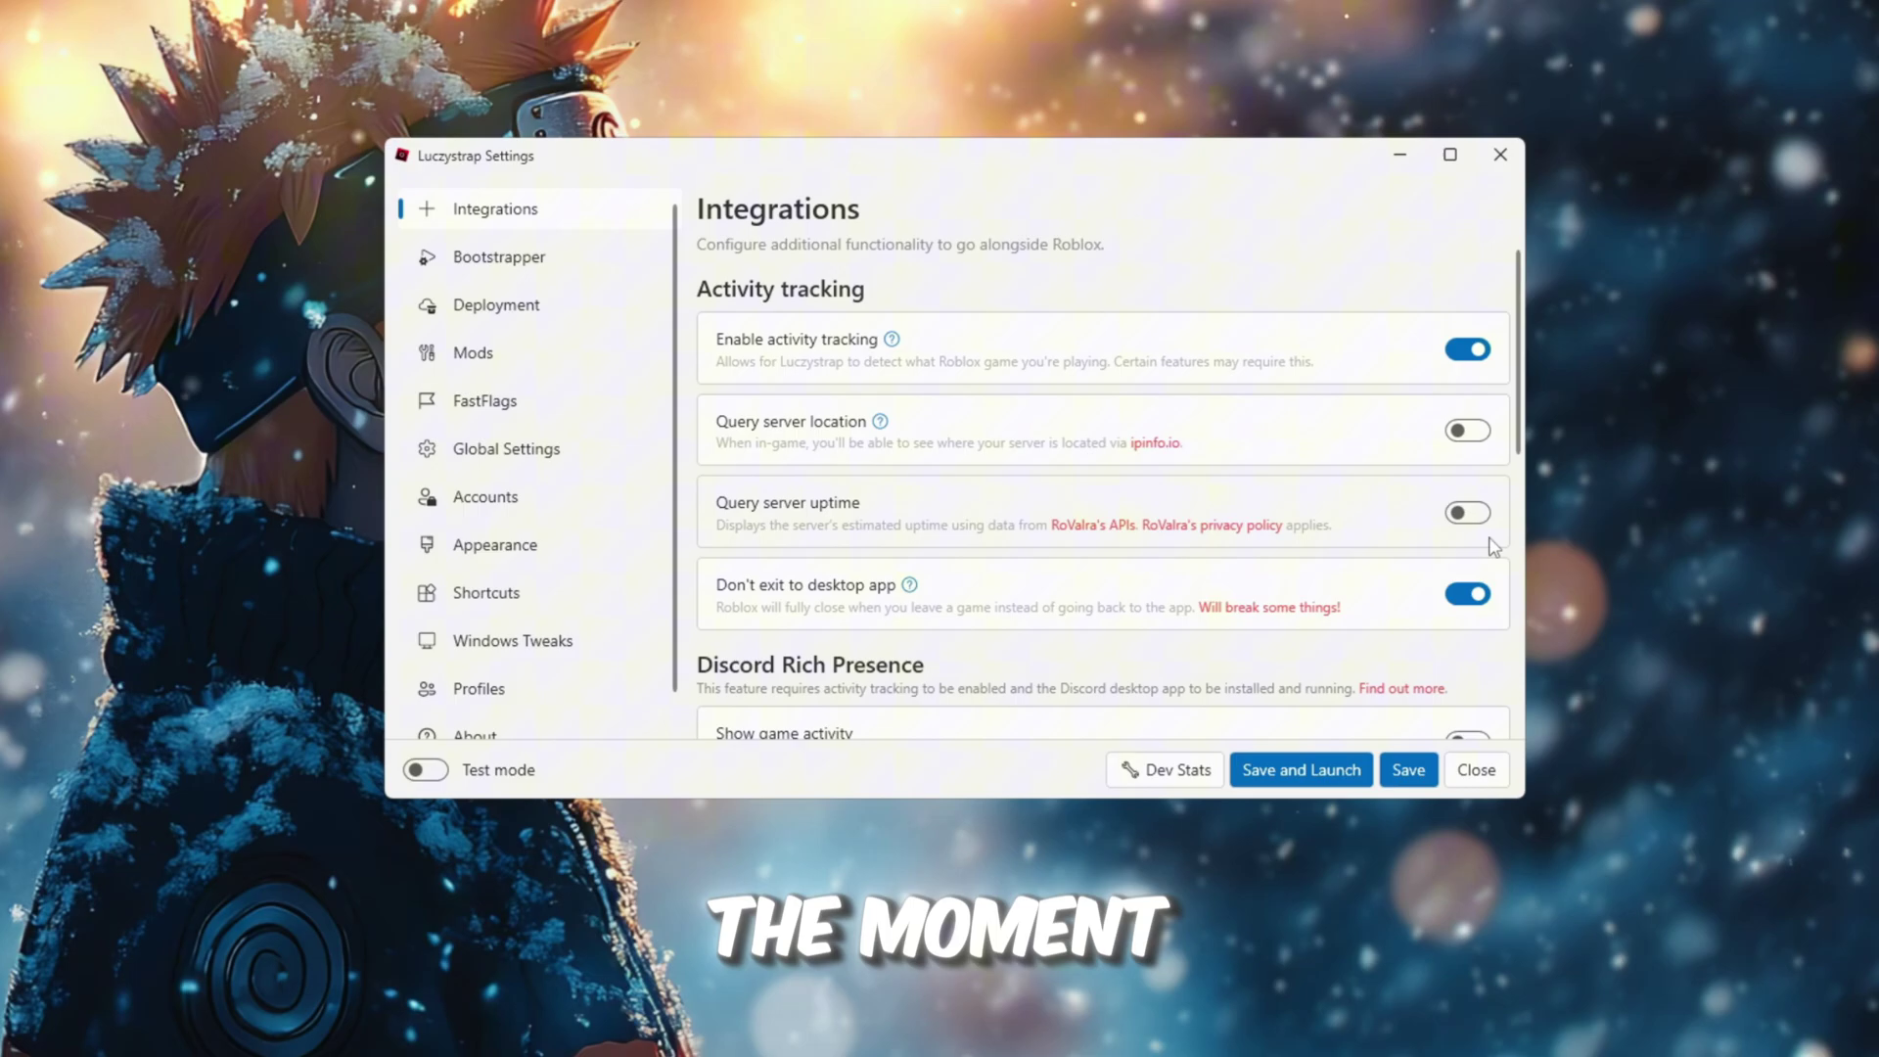
{"action": "scroll", "coordinate": [1011, 450], "scroll_direction": "down", "scroll_amount": 10}
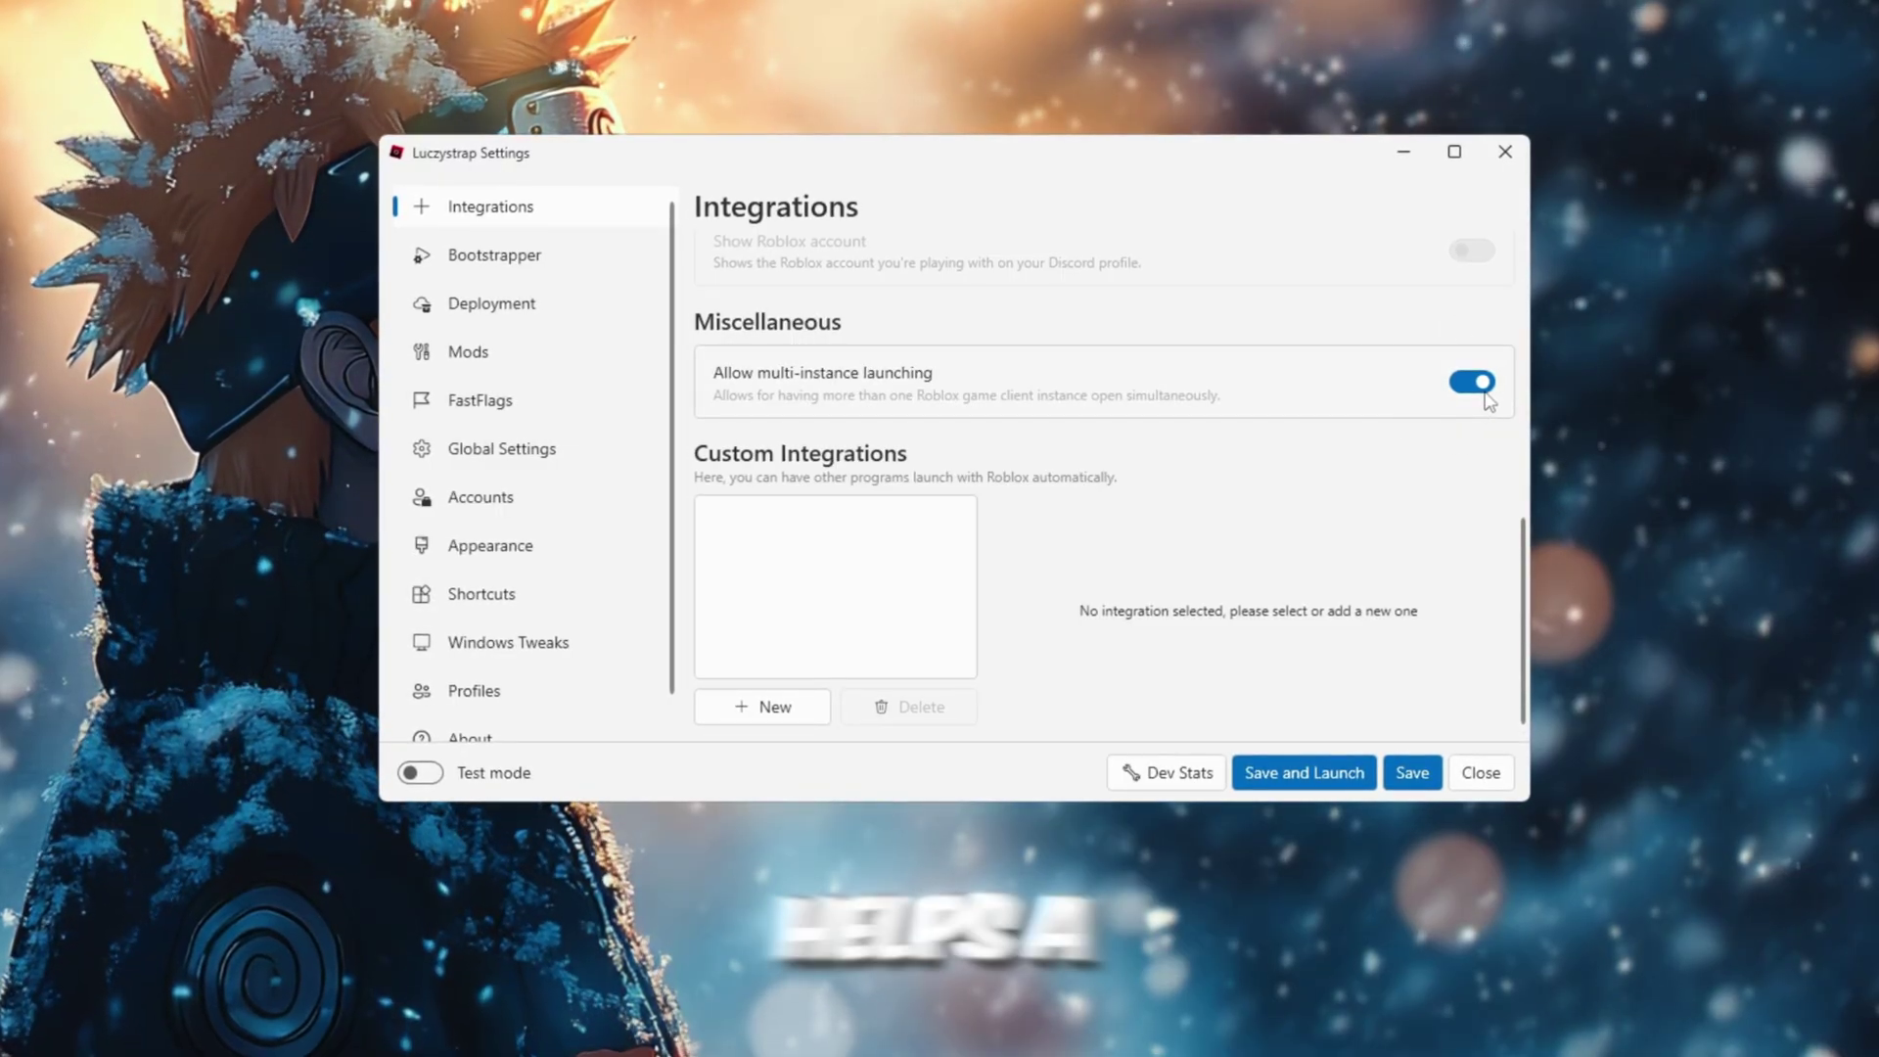
{"action": "left_click", "coordinate": [481, 253]}
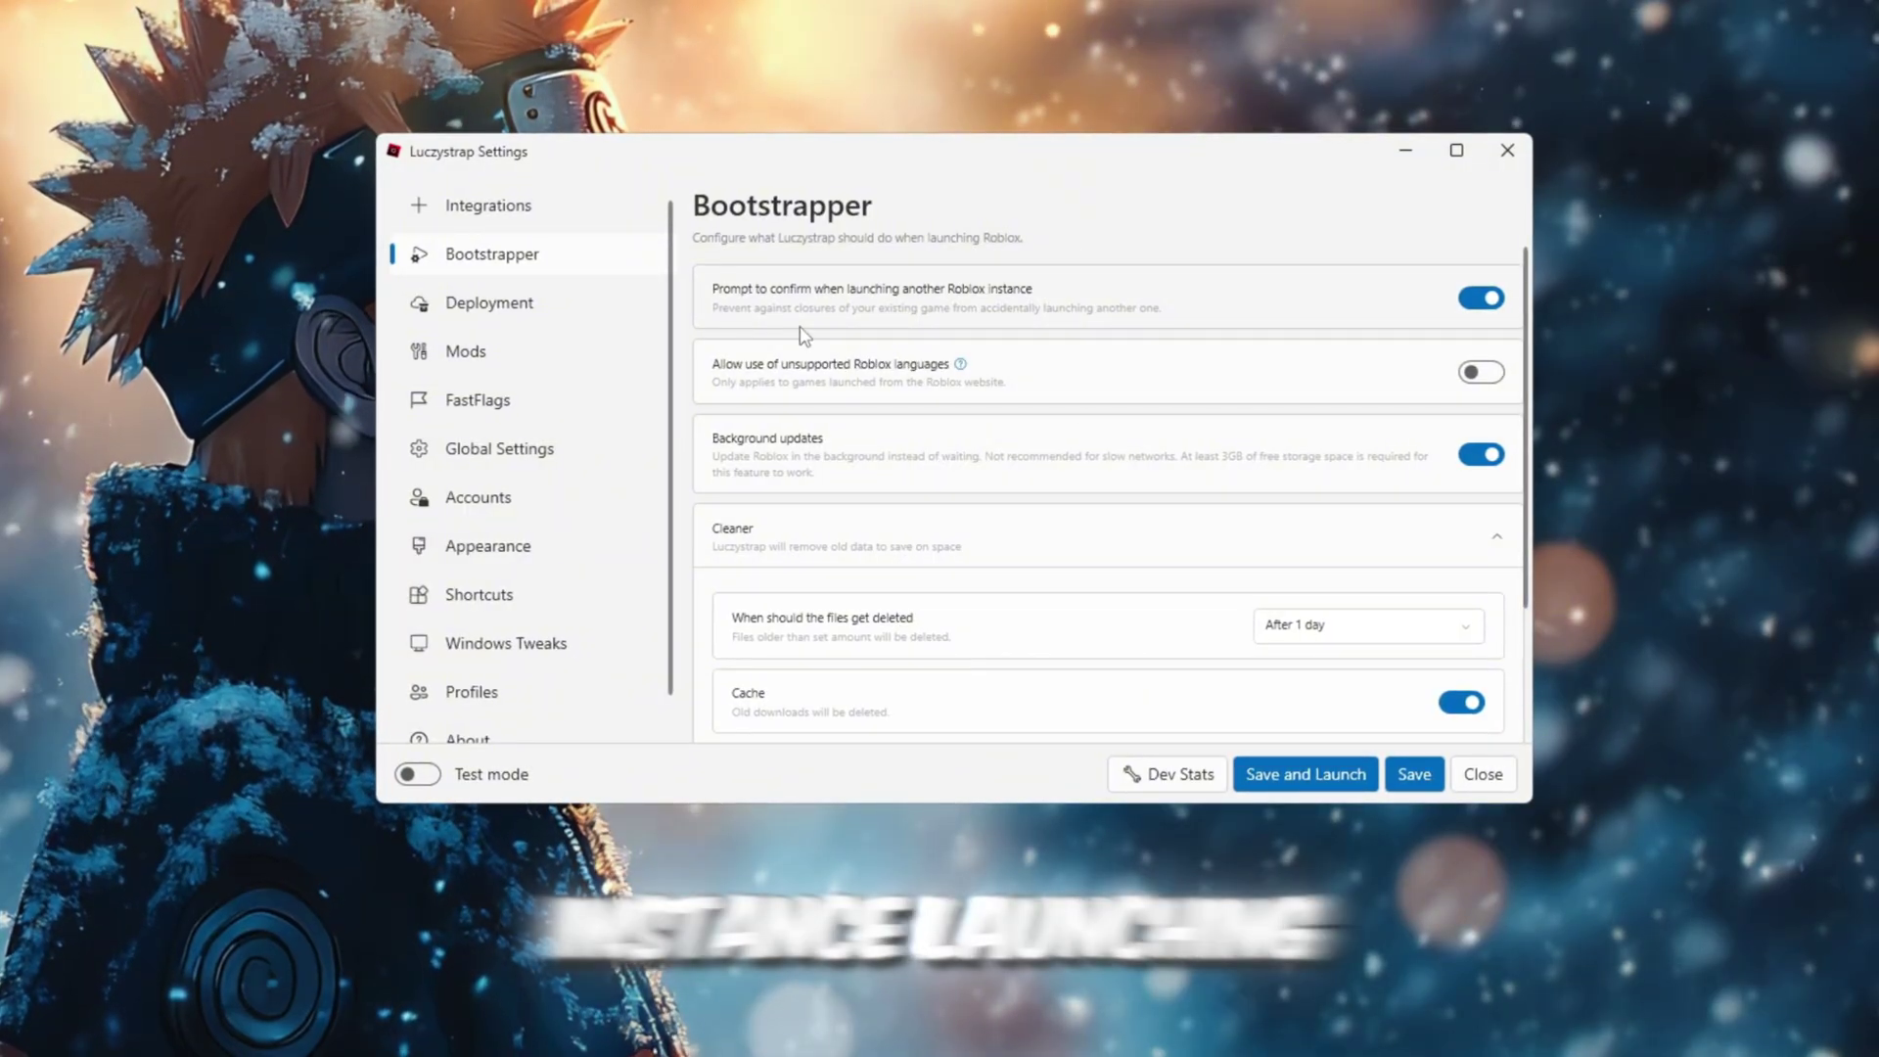
Step: Keep the launch confirmation prompt on, enable background Roblox updates, and set the cleaner to After 1 day
{"action": "left_click", "coordinate": [1483, 299]}
{"action": "left_click", "coordinate": [1483, 298]}
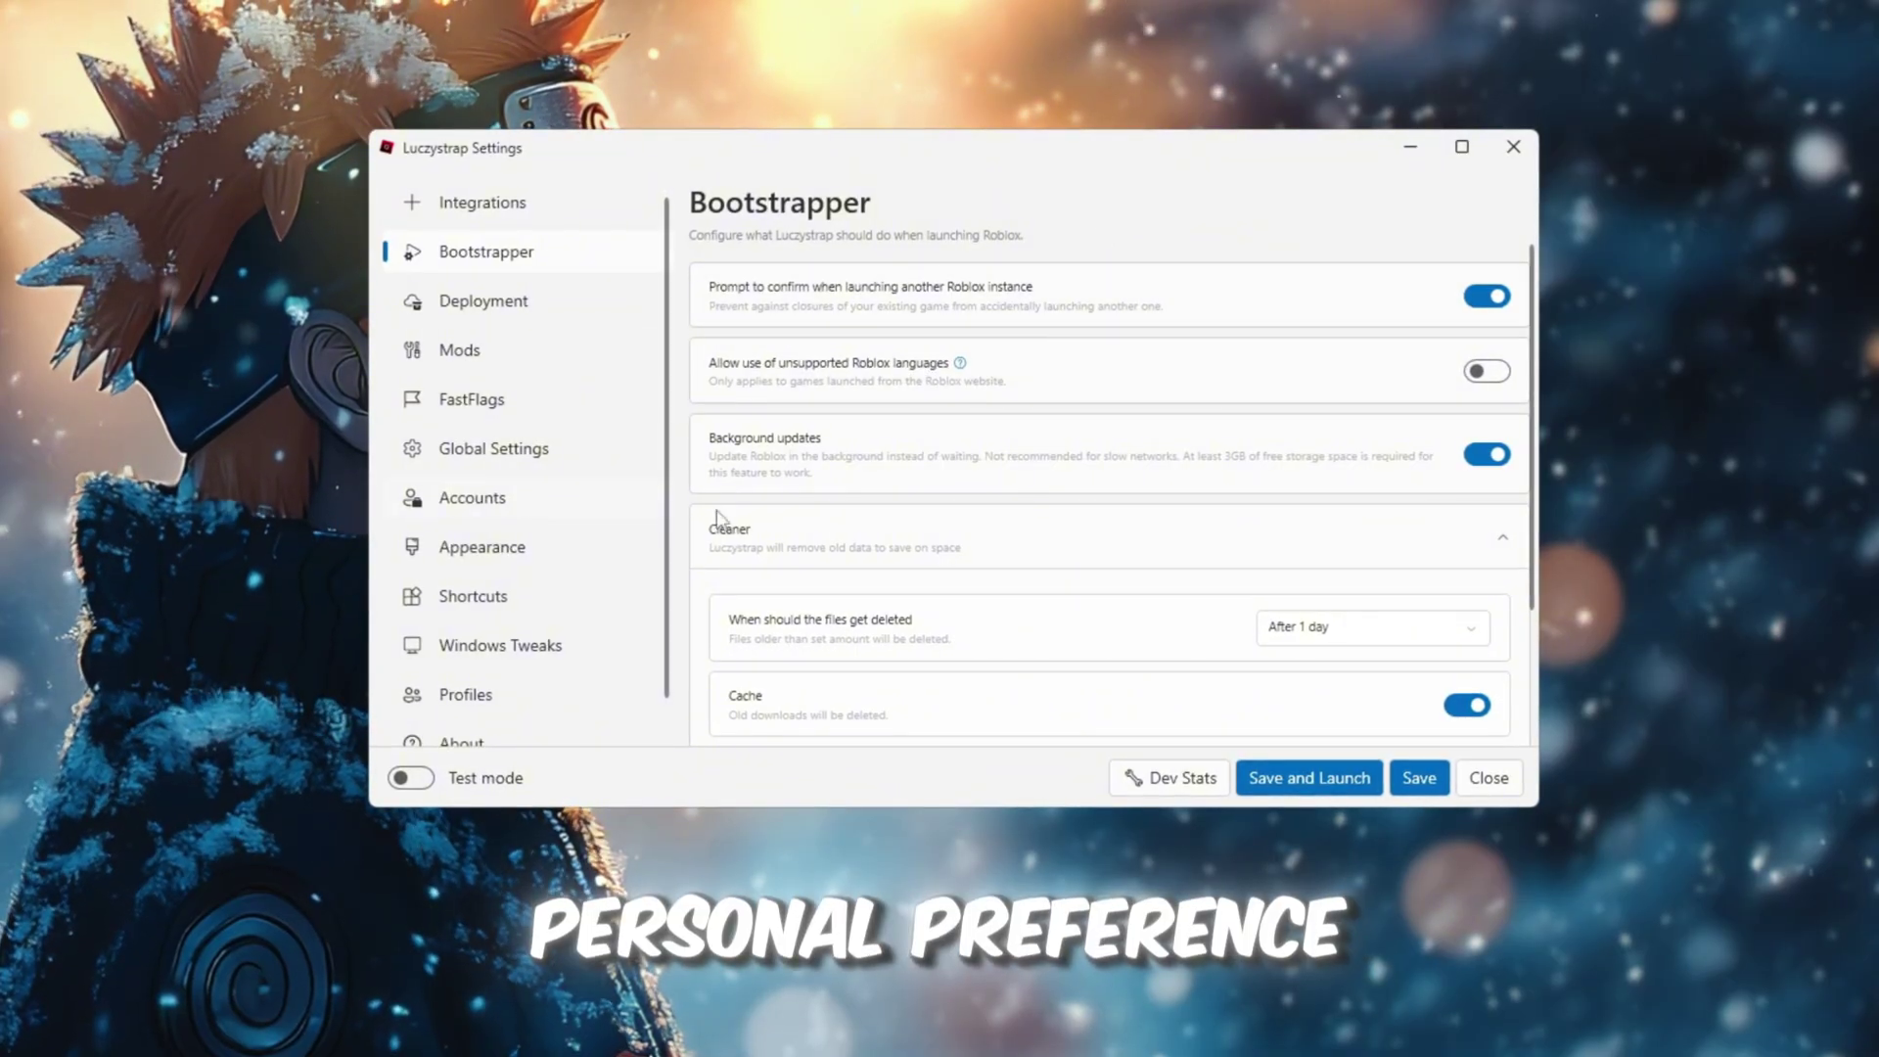
{"action": "left_click", "coordinate": [1508, 457]}
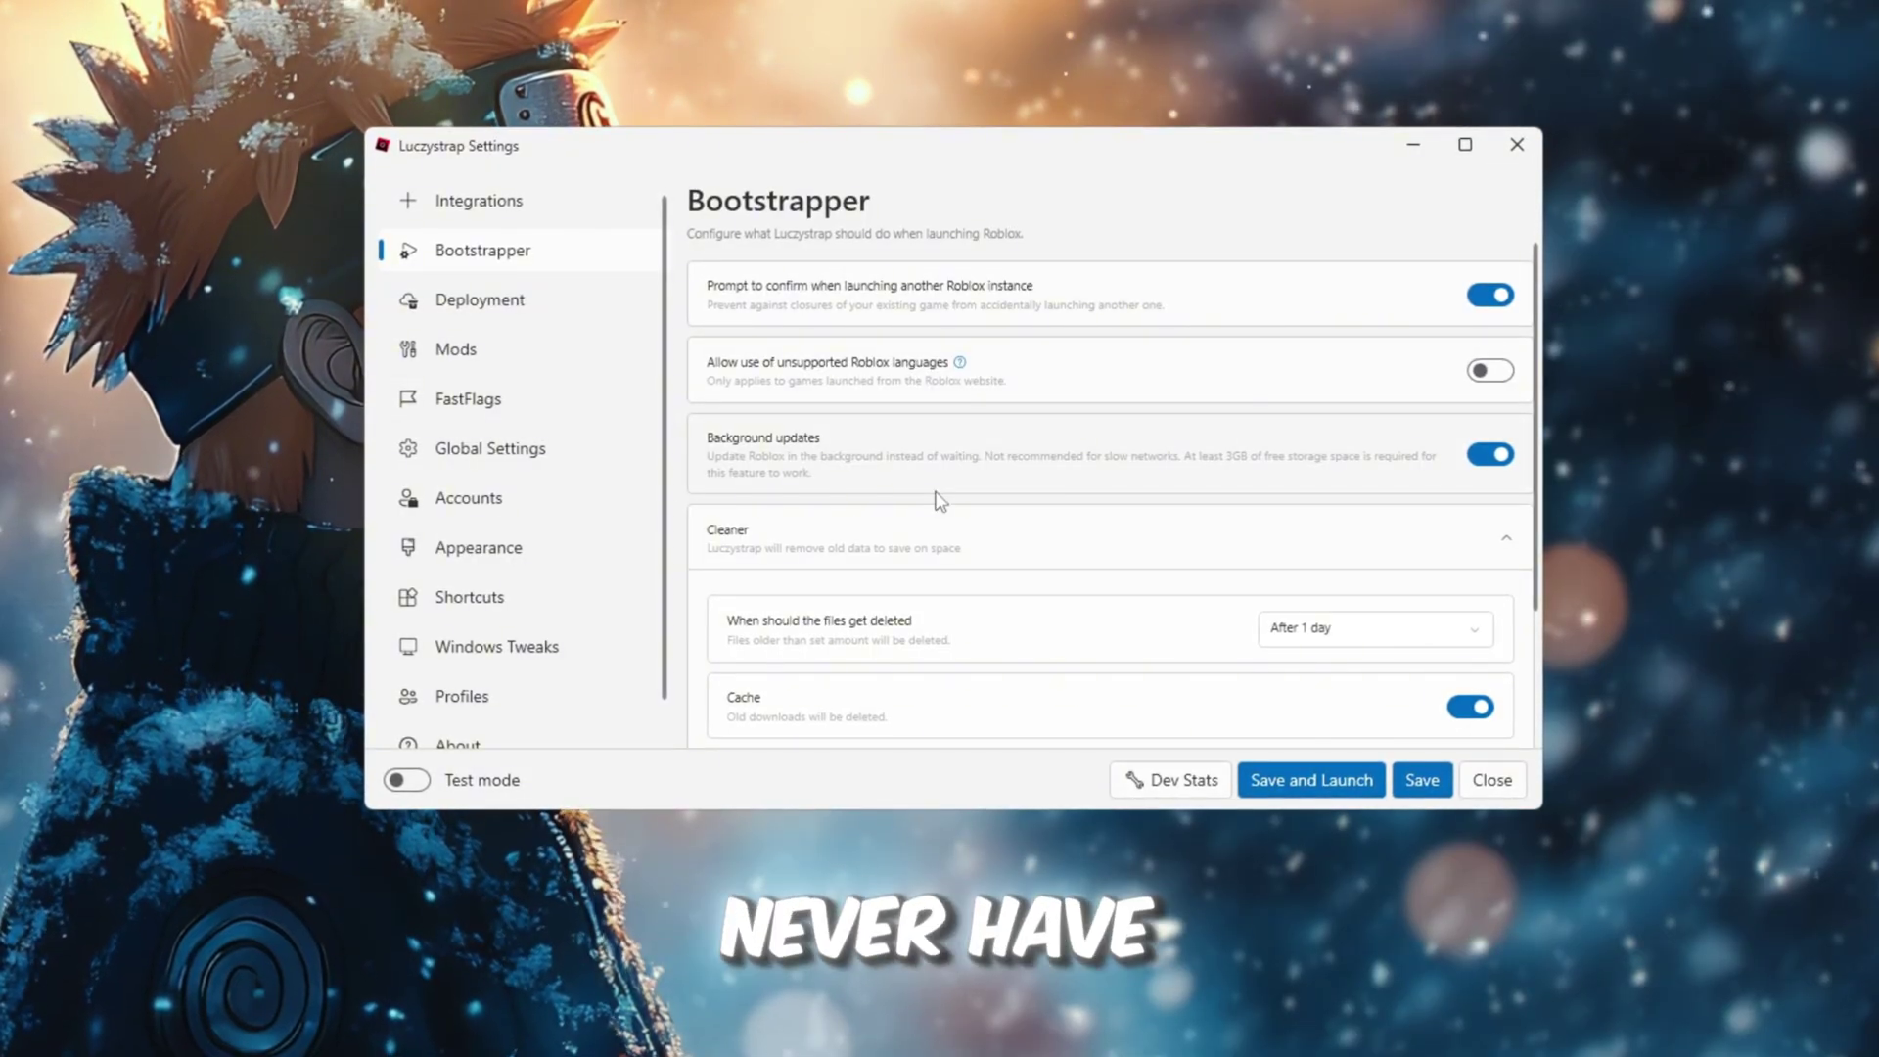
{"action": "scroll", "coordinate": [936, 500], "scroll_direction": "down", "scroll_amount": 3}
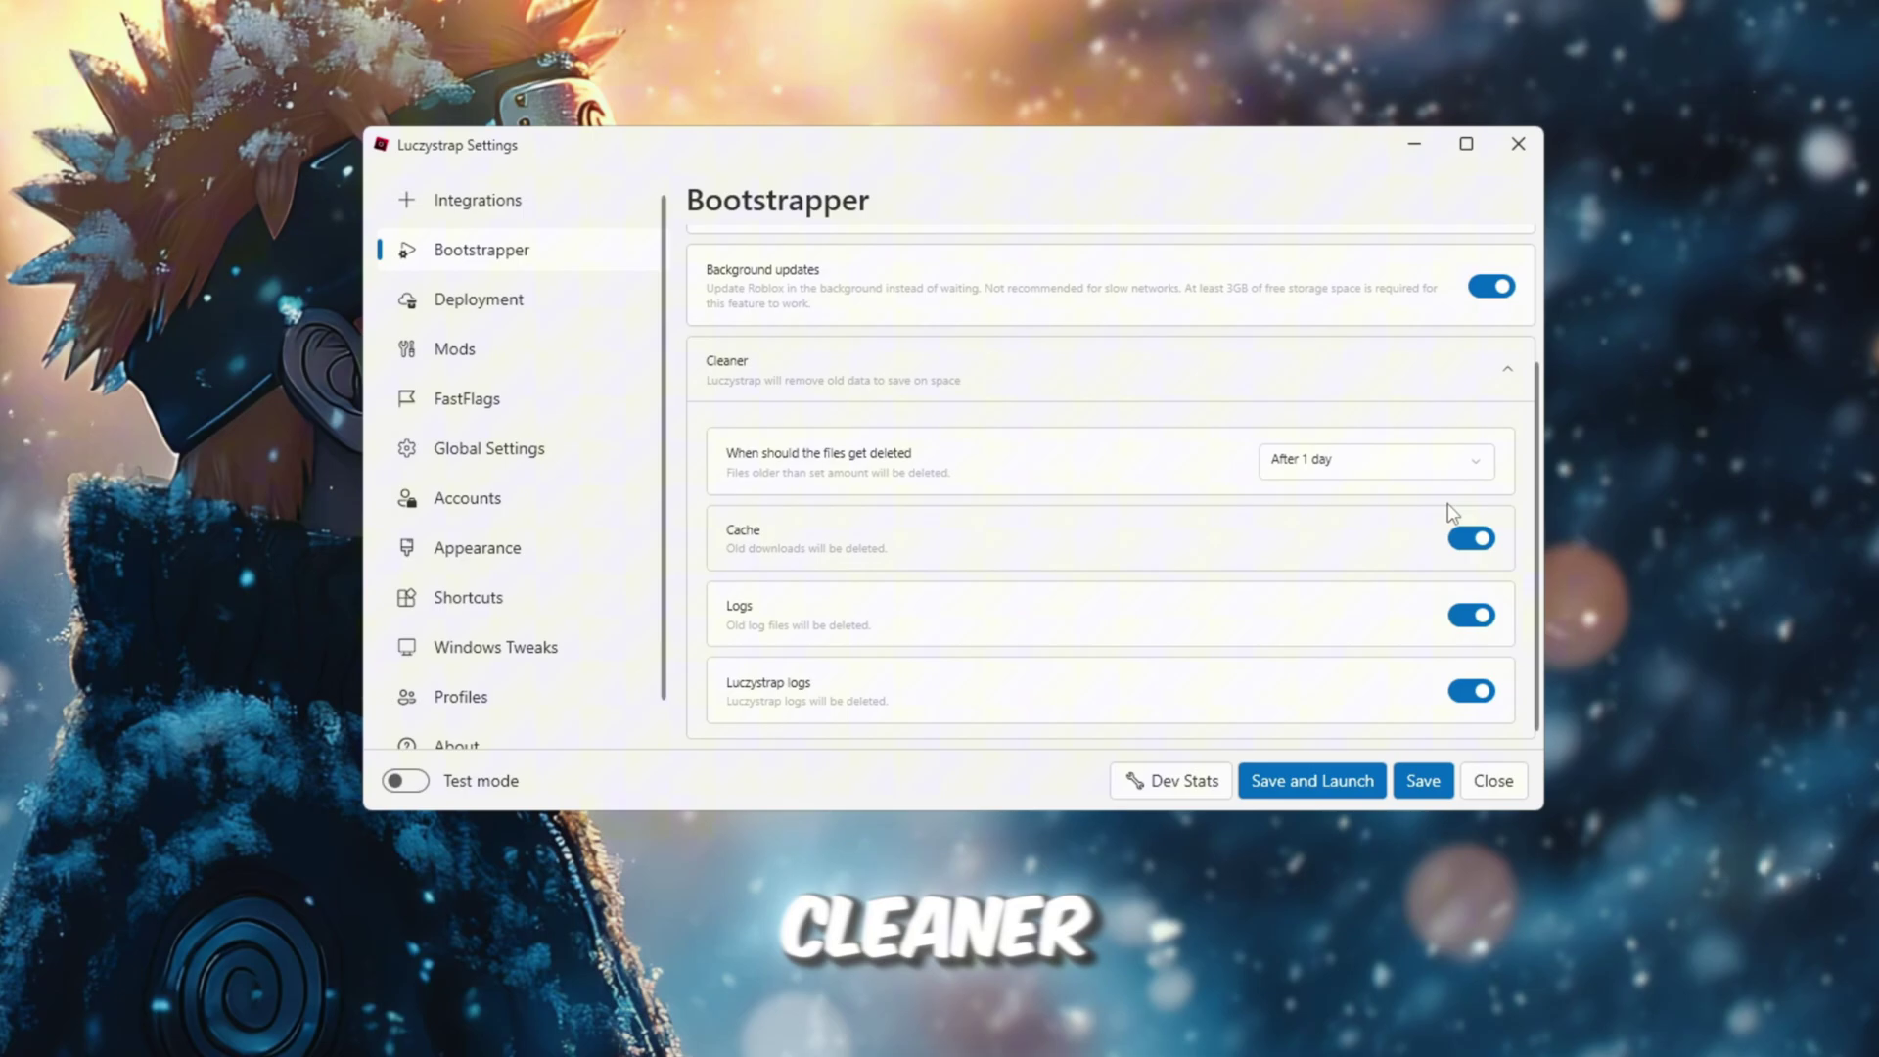
{"action": "left_click", "coordinate": [1442, 466]}
{"action": "left_click", "coordinate": [1407, 564]}
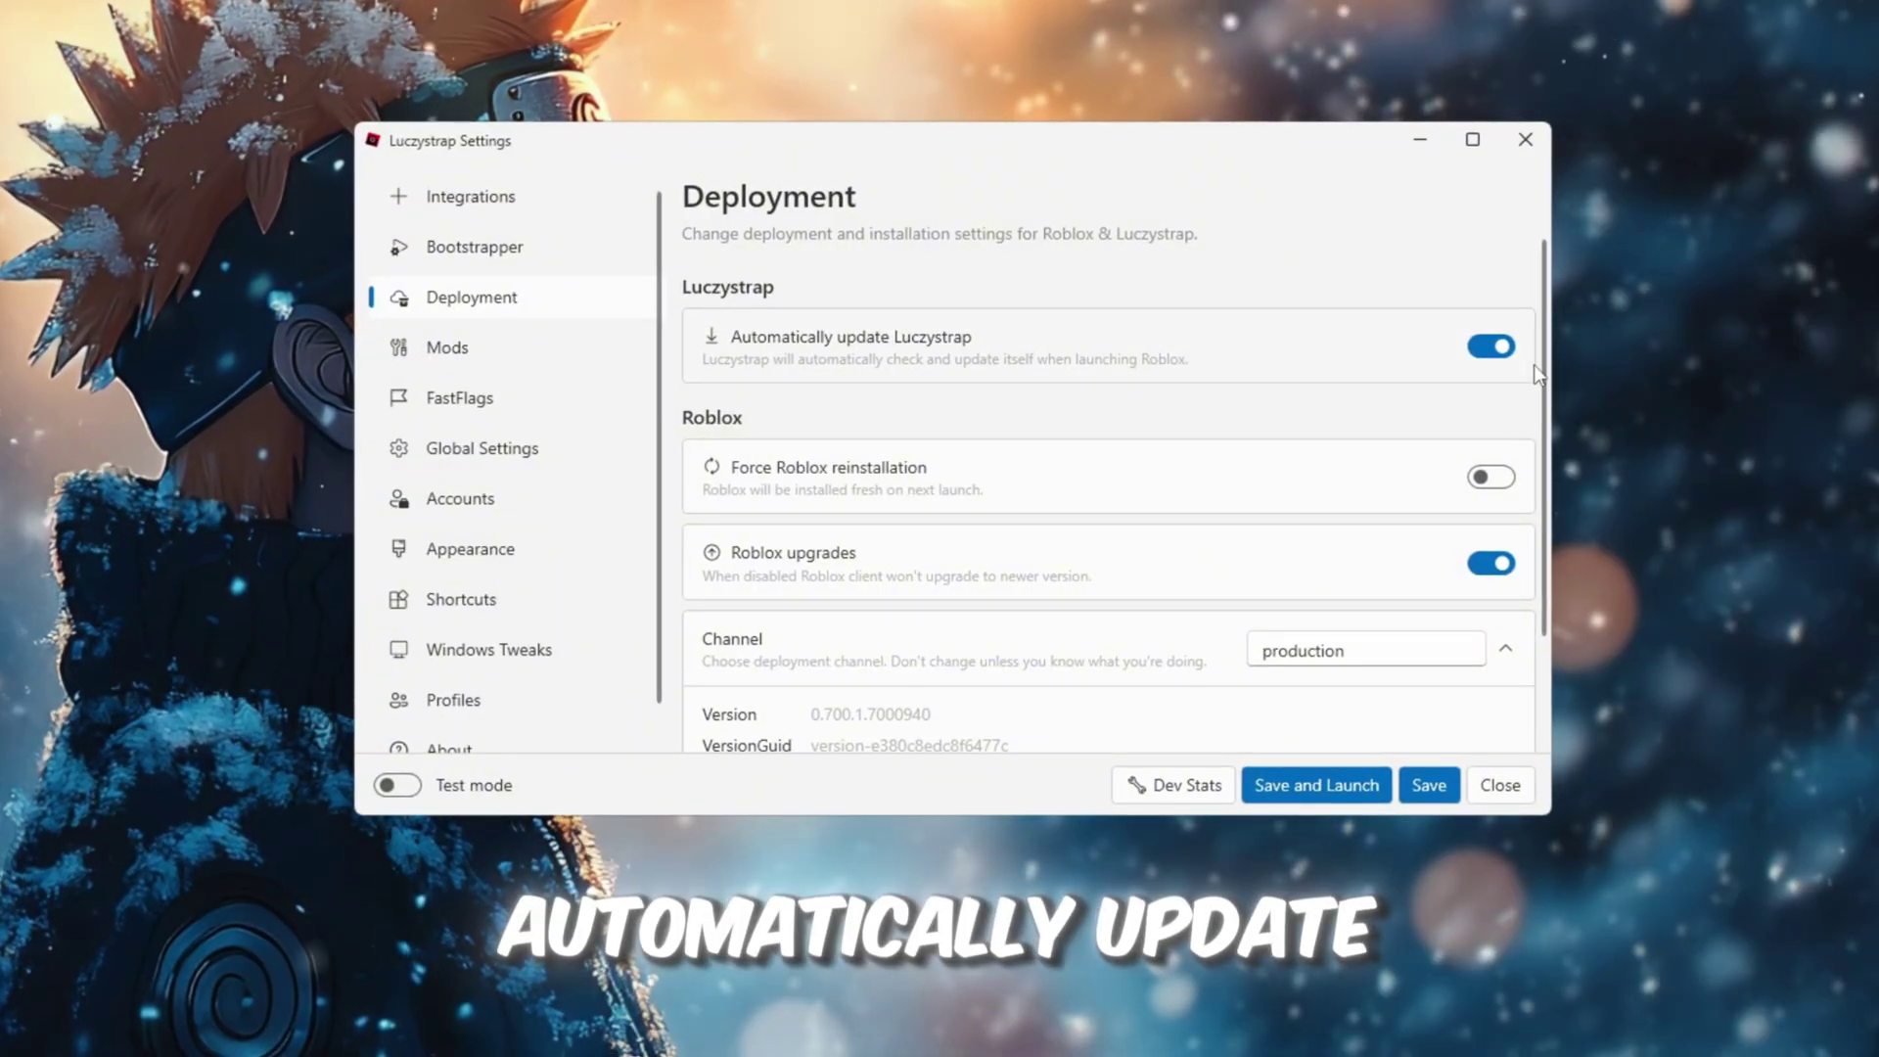
Step: Keep automatic Luczystrap updates on, enable Roblox upgrades, and go to the FastFlags page
{"action": "left_click", "coordinate": [1495, 345]}
{"action": "left_click", "coordinate": [1495, 345]}
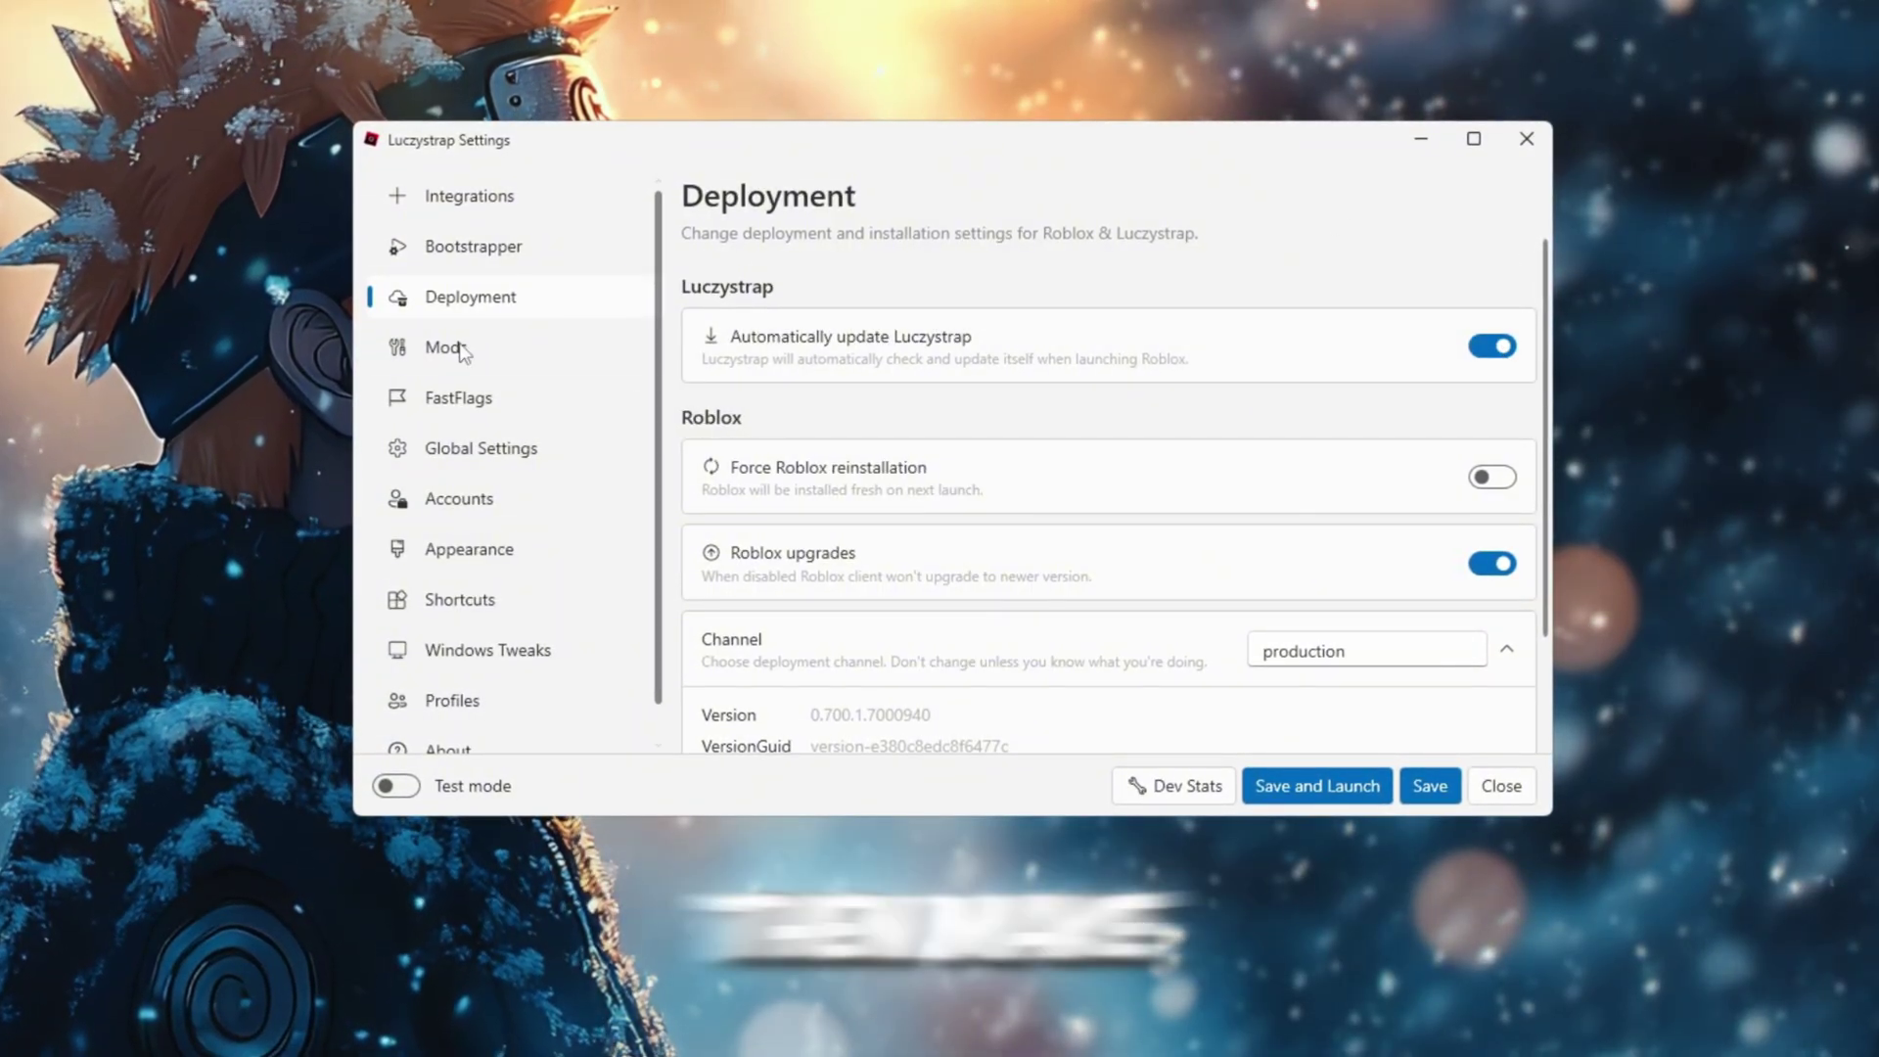
{"action": "left_click", "coordinate": [1505, 570]}
{"action": "scroll", "coordinate": [1090, 548], "scroll_direction": "down", "scroll_amount": 2}
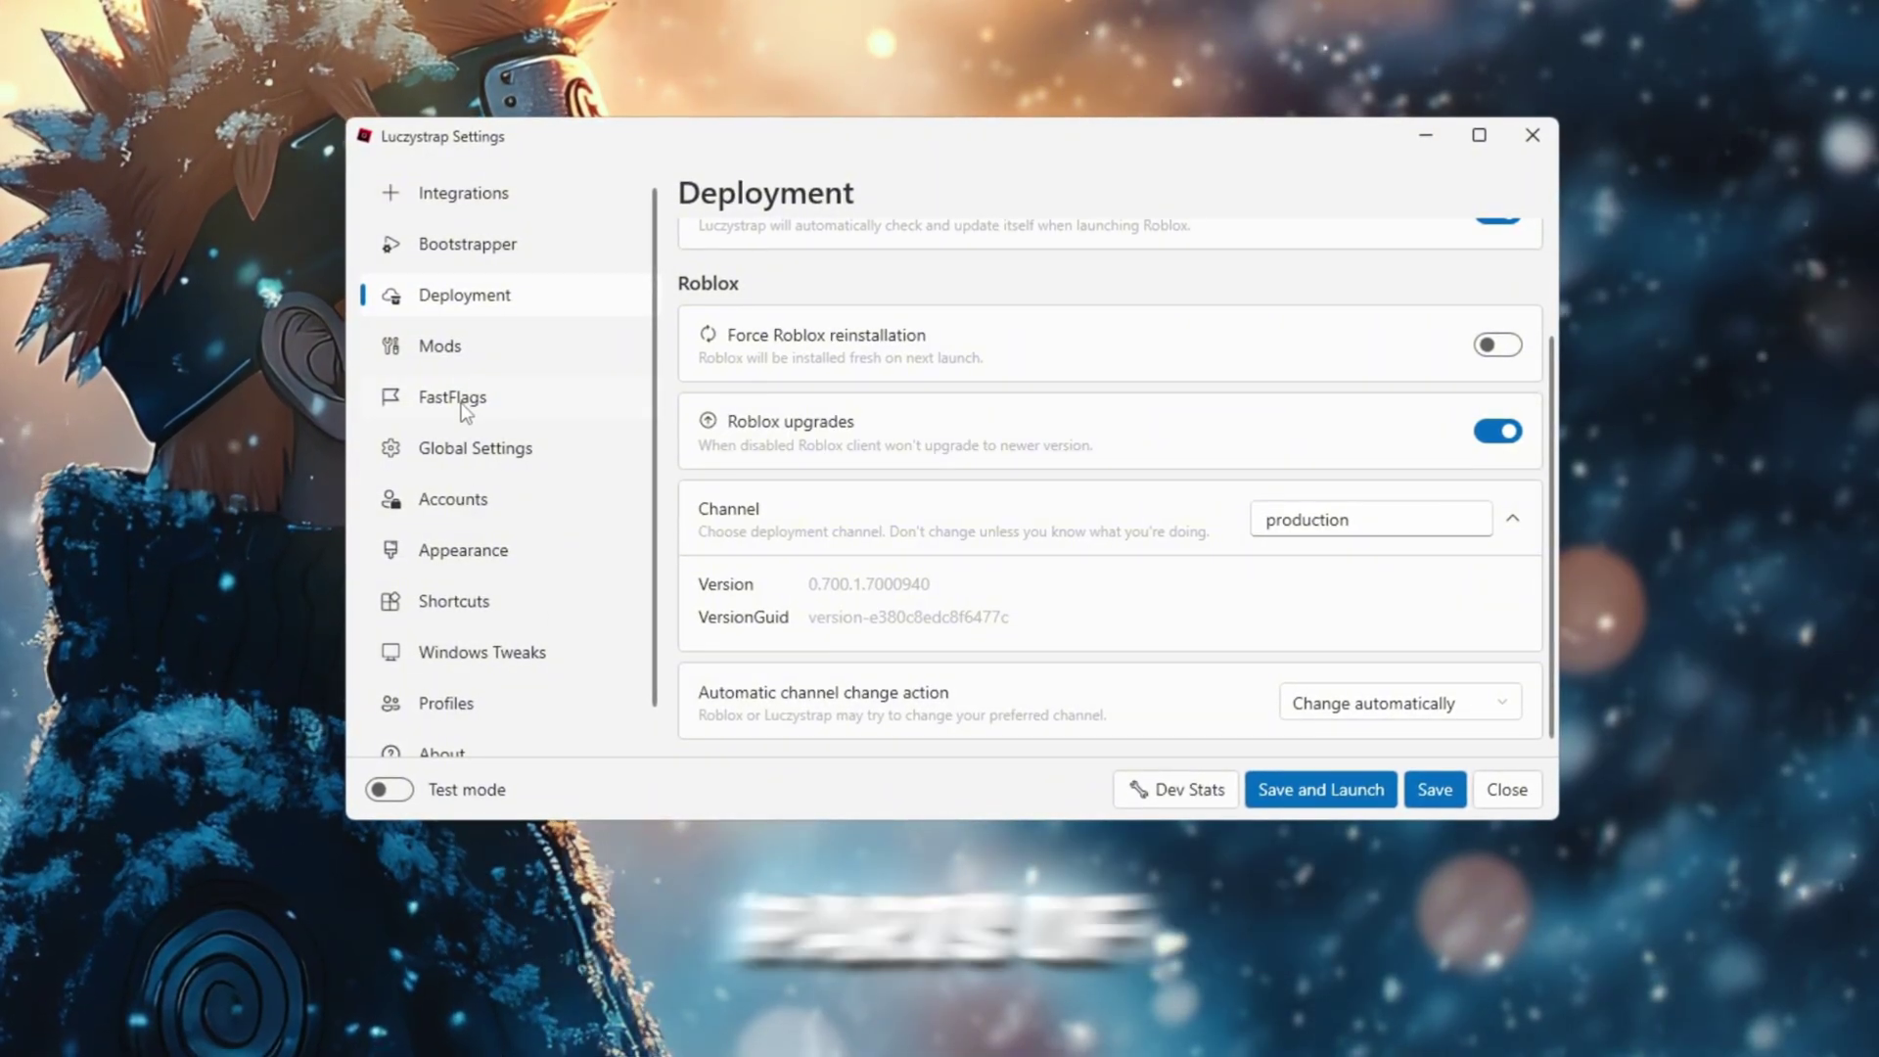
{"action": "left_click", "coordinate": [460, 403]}
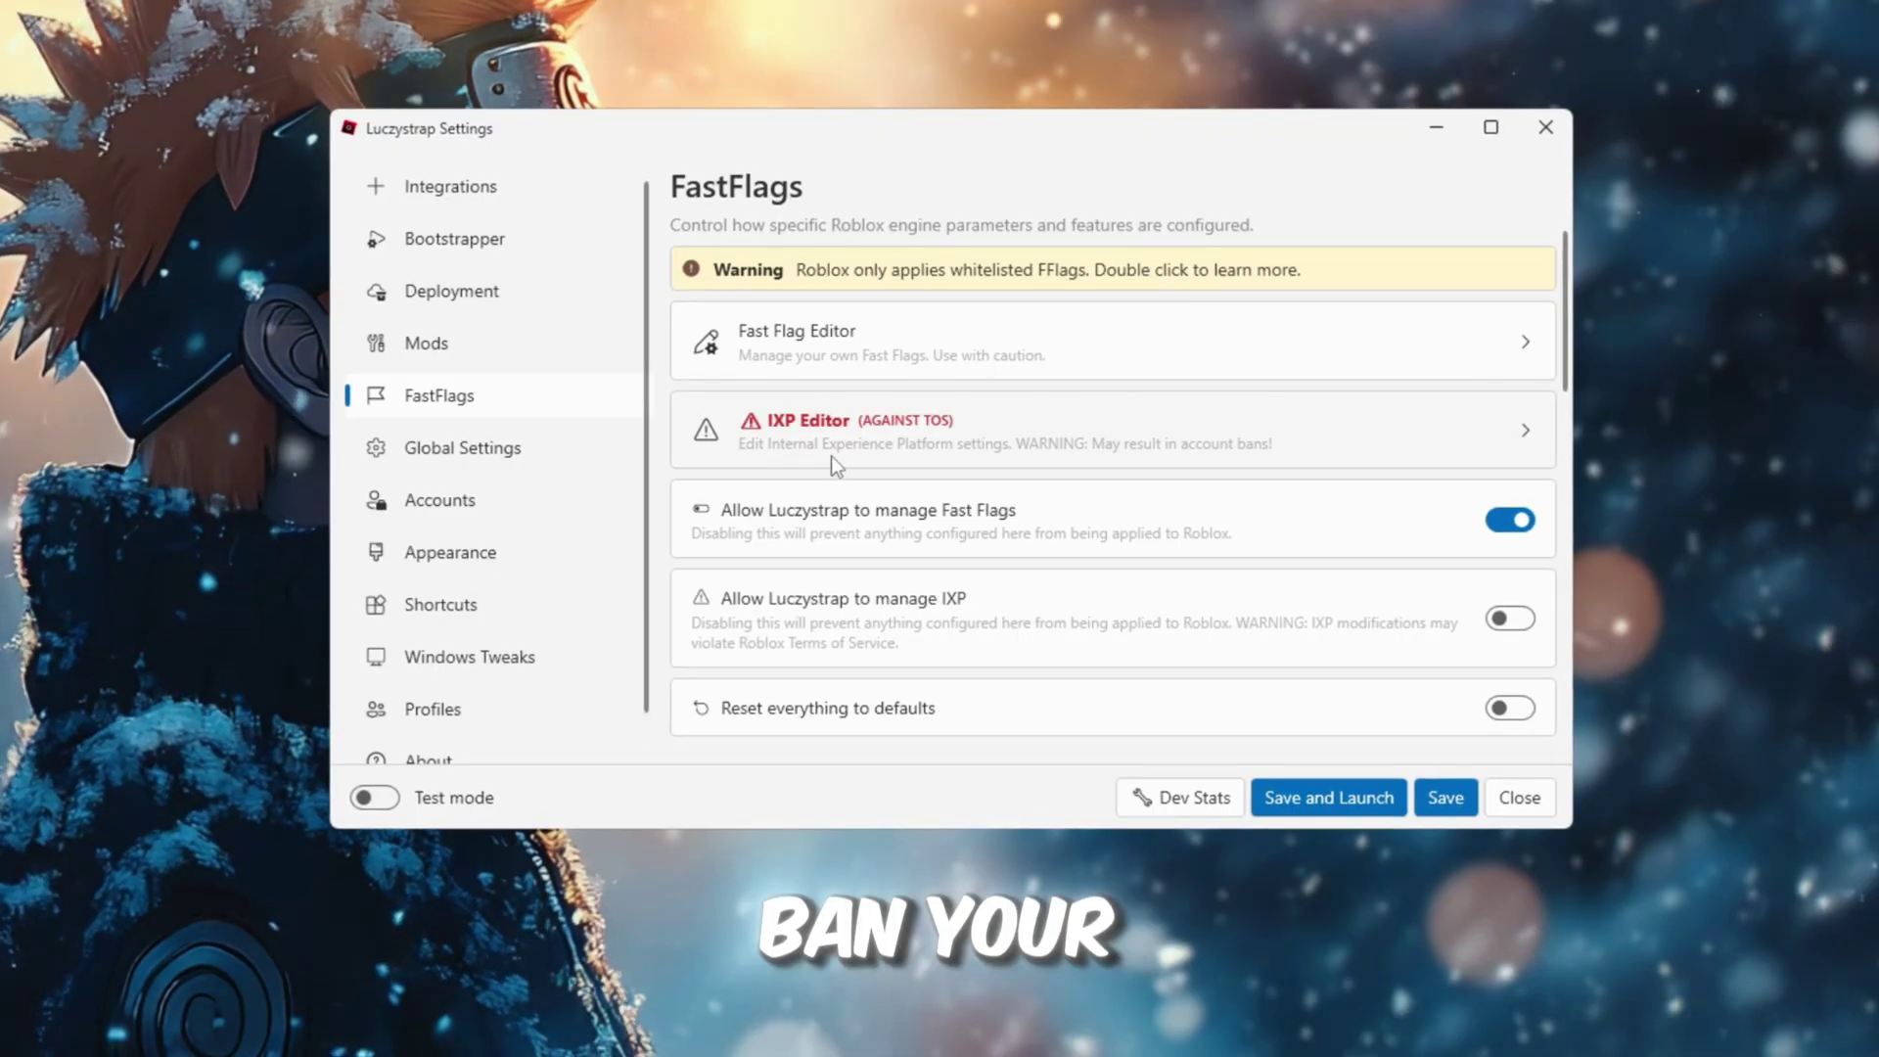
Step: Open the Fast Flag Editor, add a new flag, and switch to the Import JSON view
{"action": "left_click", "coordinate": [985, 337]}
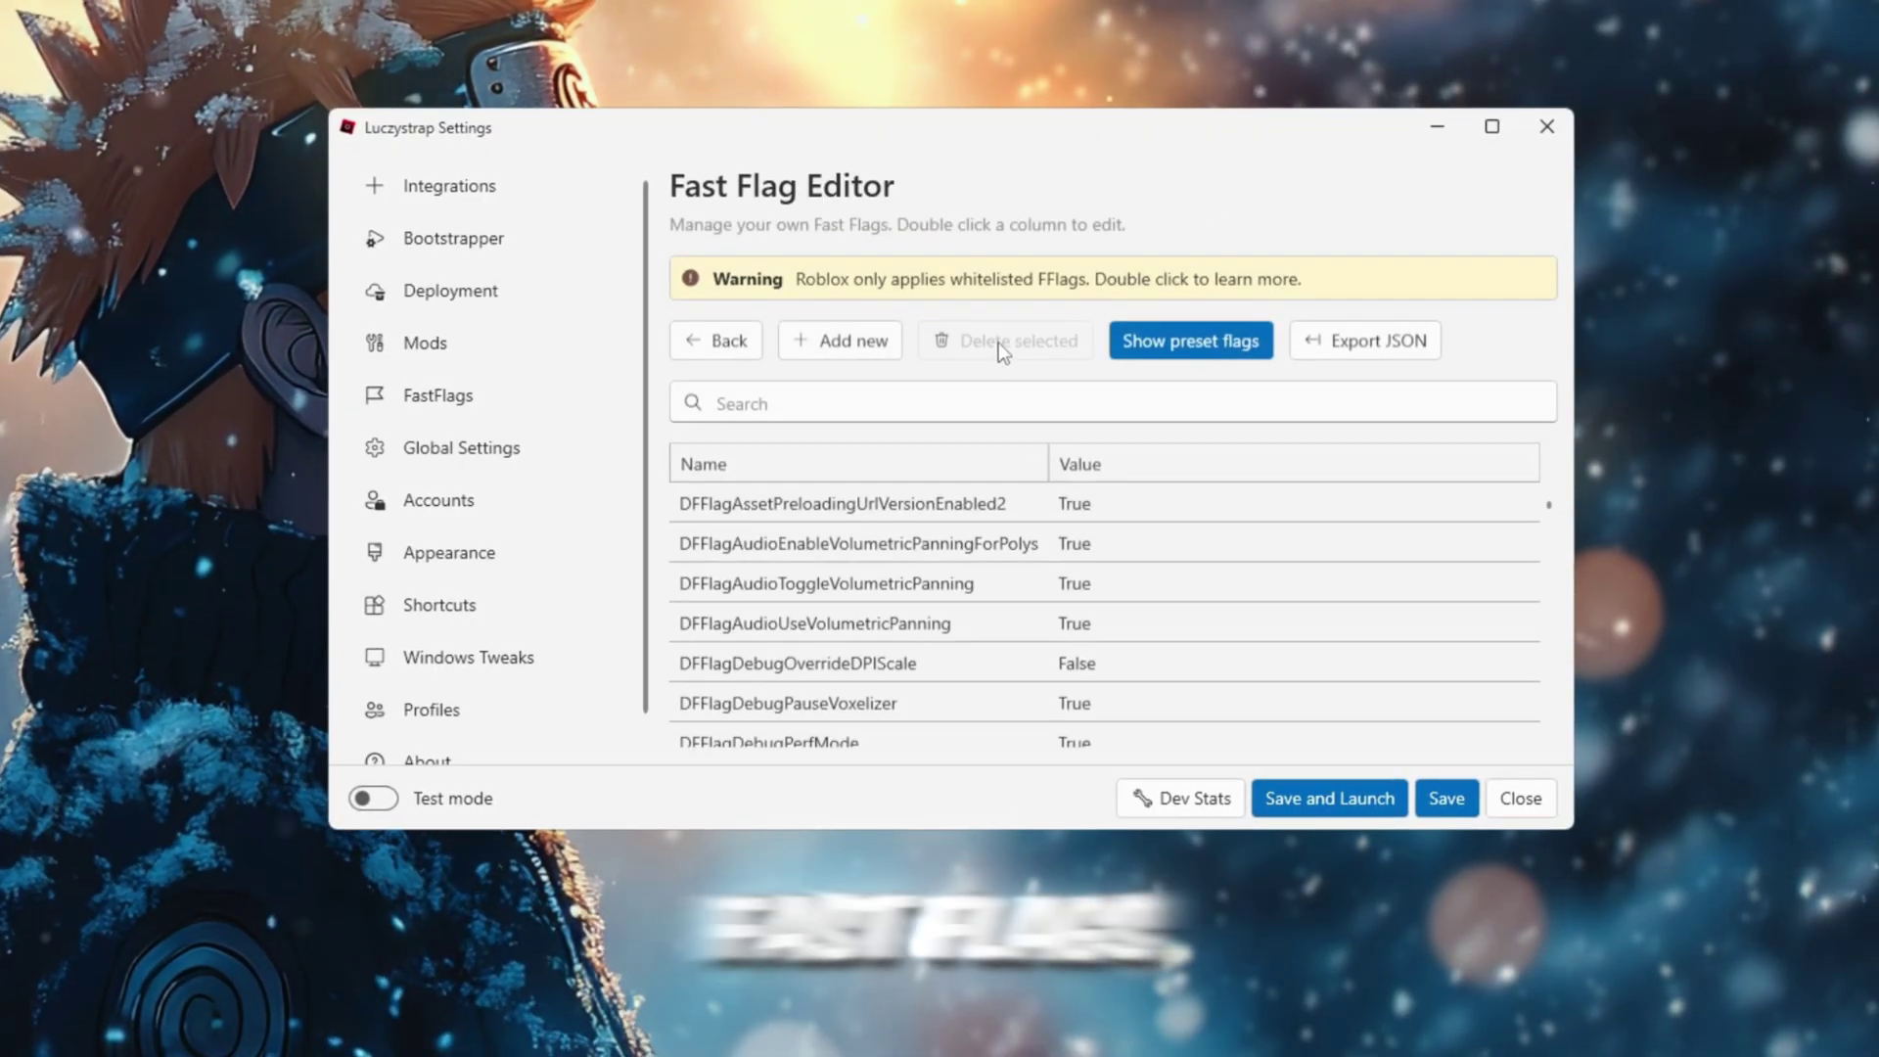
{"action": "left_click", "coordinate": [838, 349]}
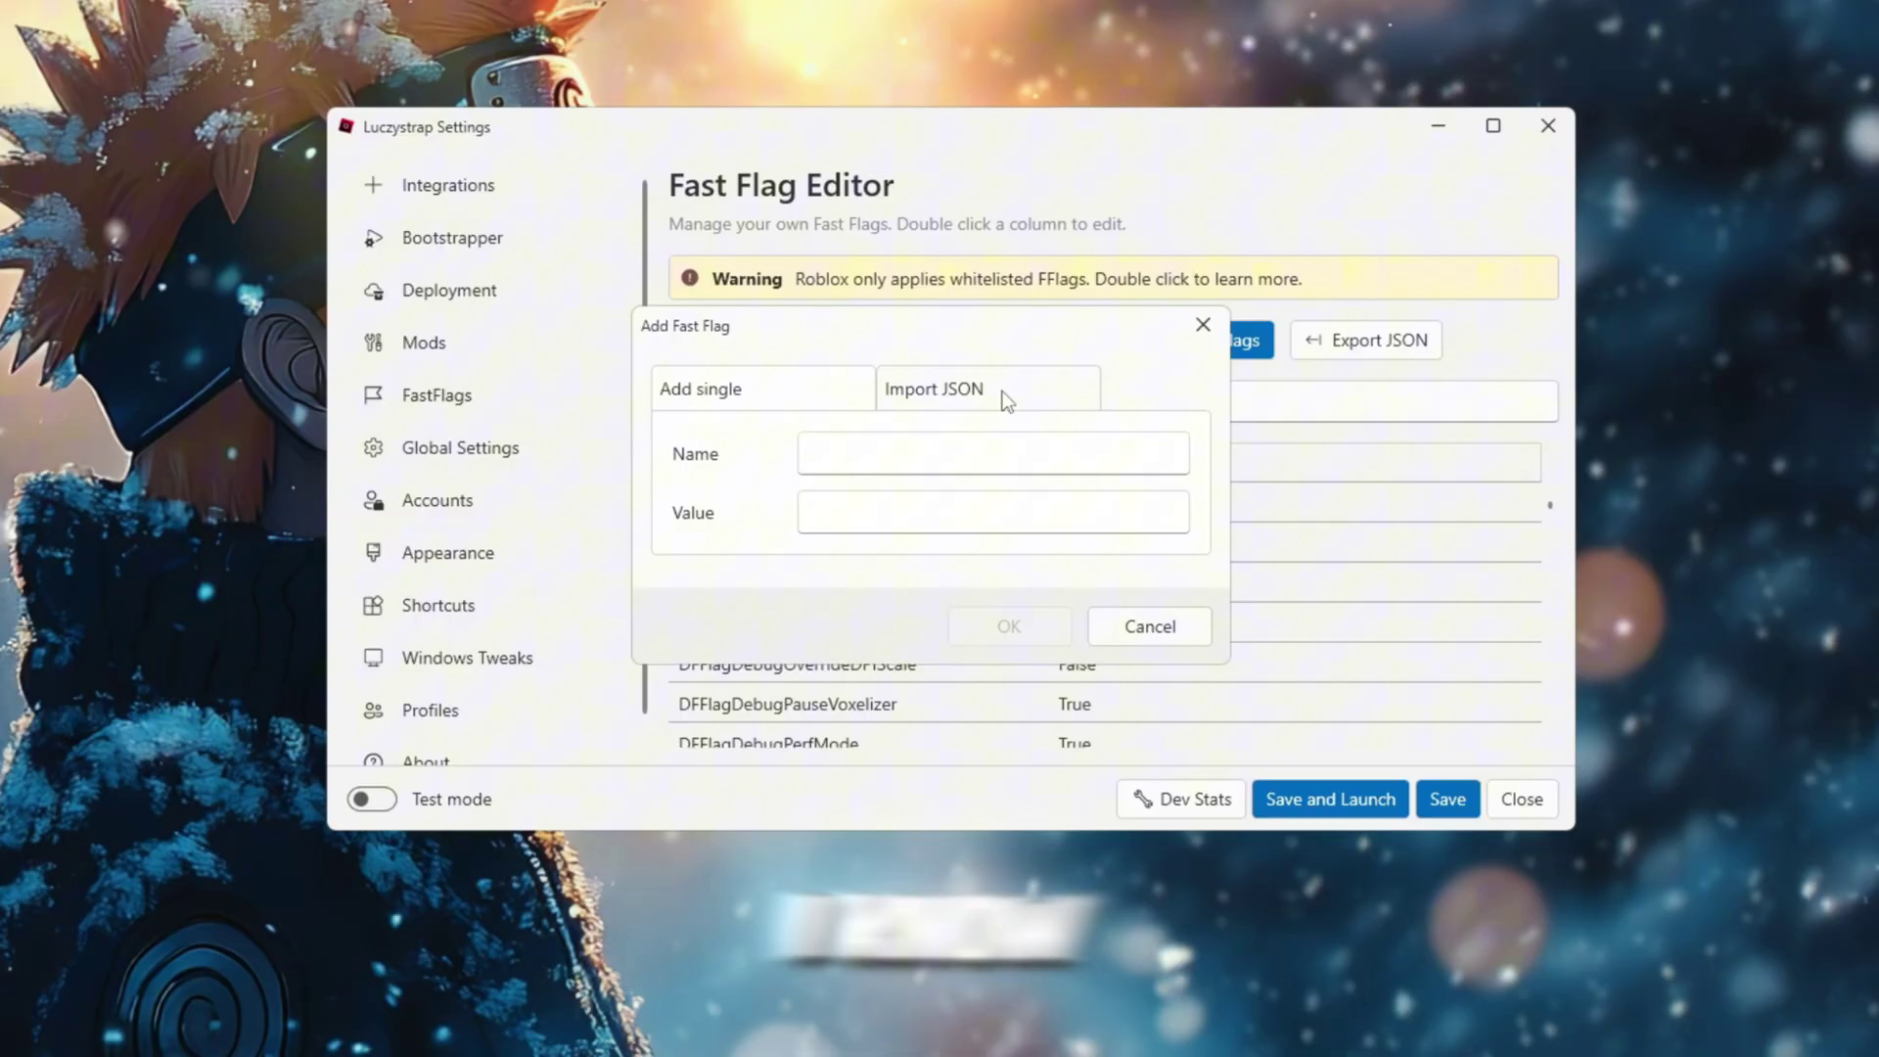
{"action": "left_click", "coordinate": [1007, 397]}
Step: Open Best LuczyStrap Fast Flags.txt in Notepad and copy its whole 14,450-character JSON flag list
{"action": "left_click", "coordinate": [629, 1018]}
{"action": "double_click", "coordinate": [668, 423]}
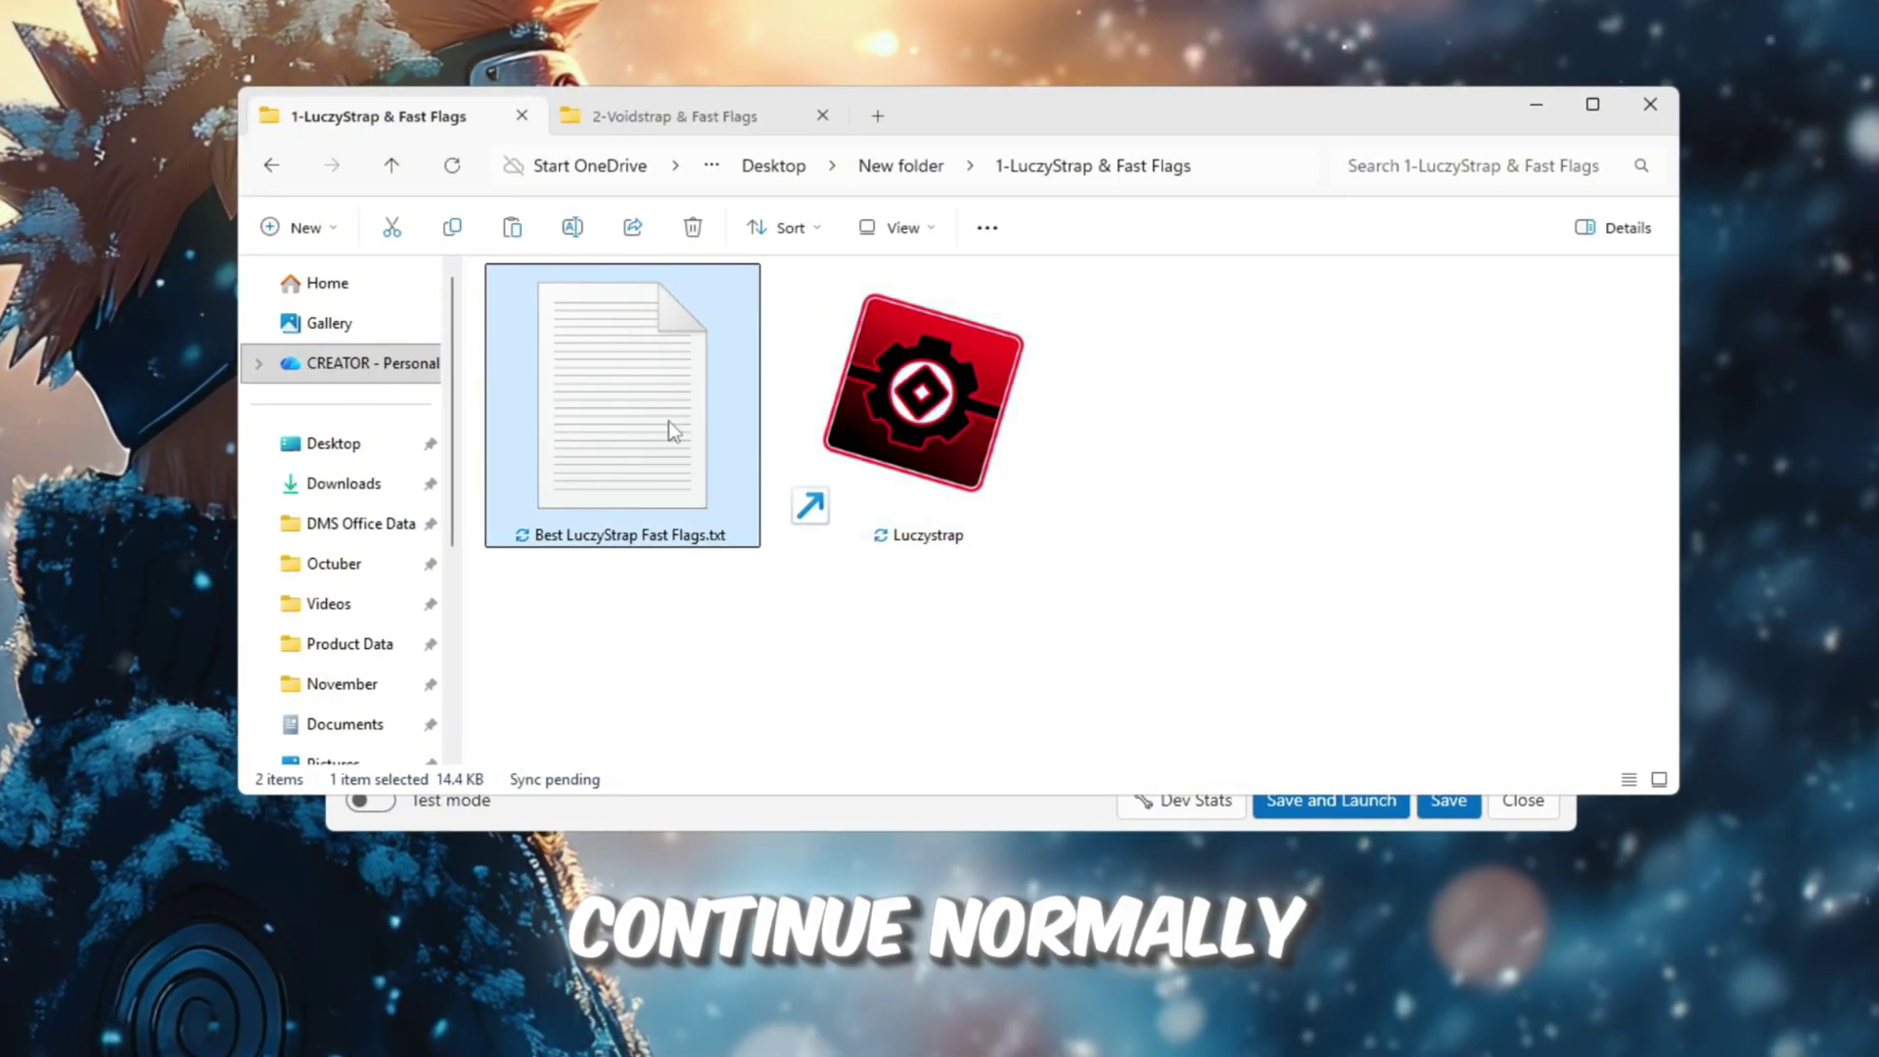
{"action": "key", "text": "ctrl+a"}
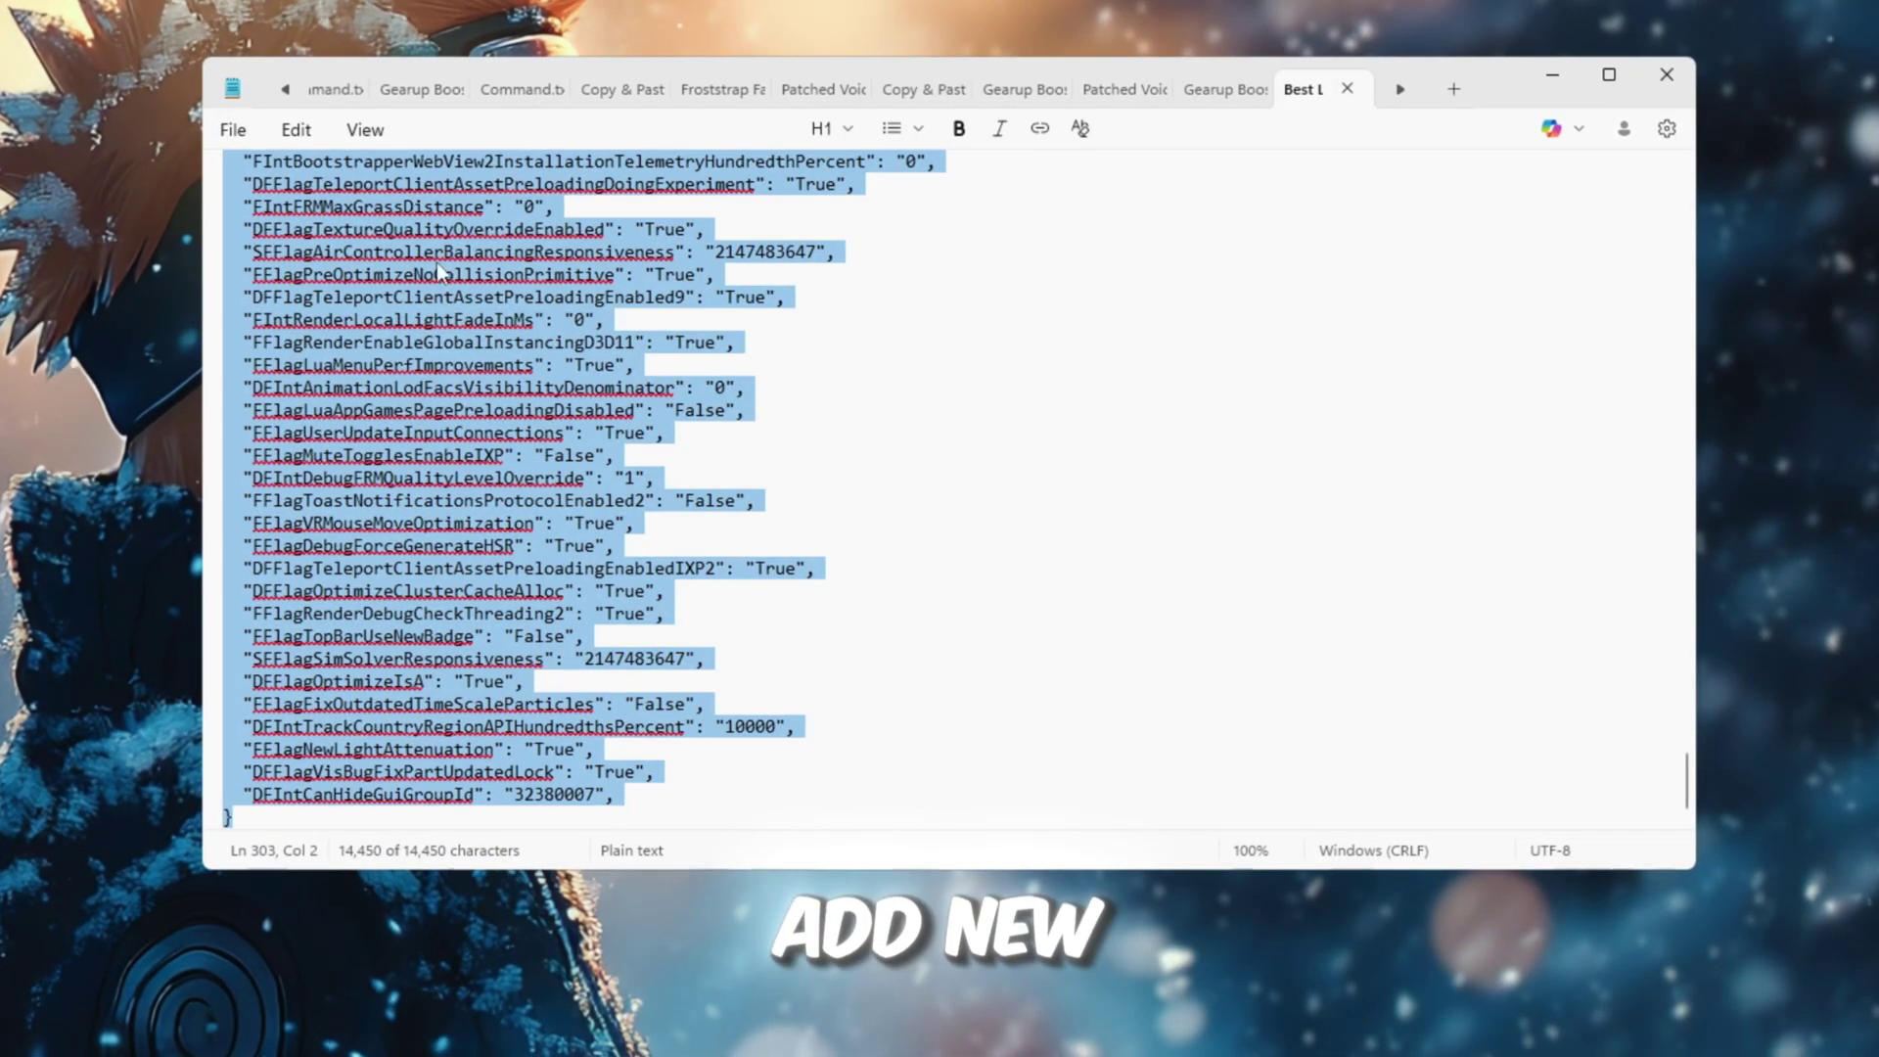
{"action": "right_click", "coordinate": [437, 255]}
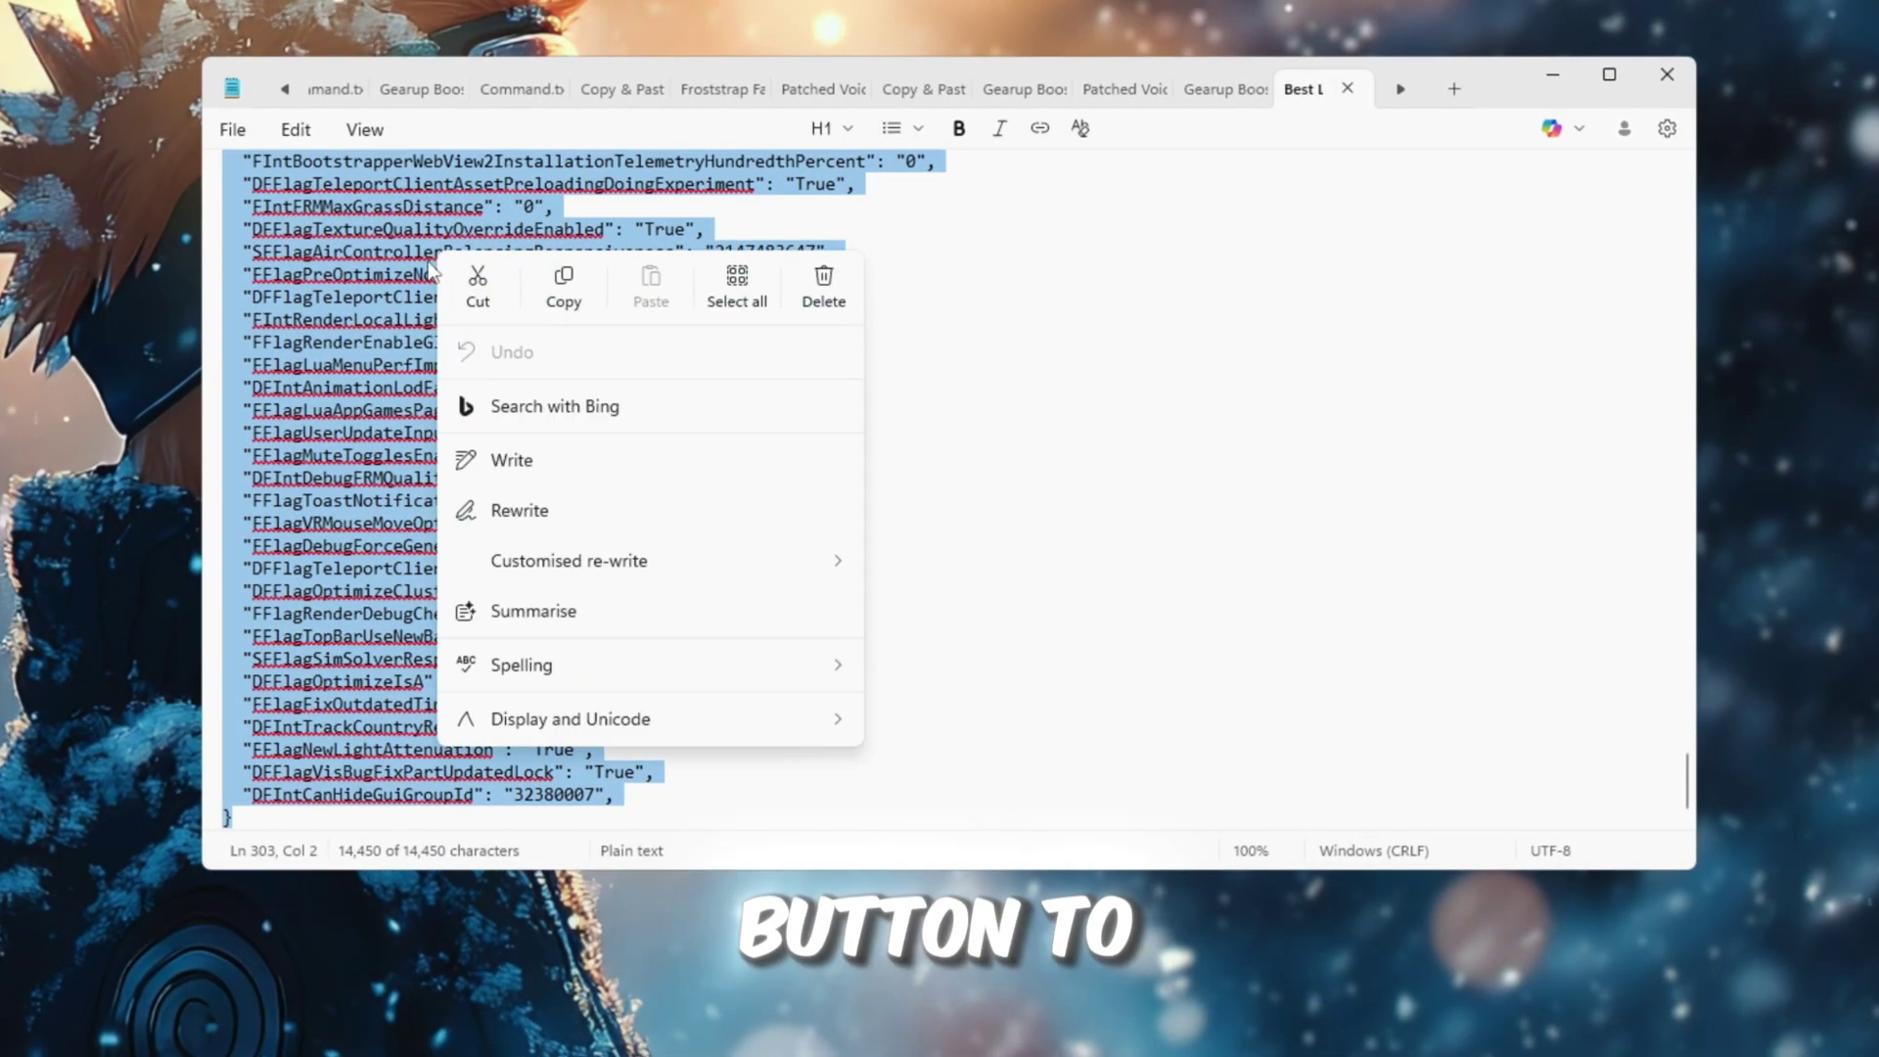
{"action": "left_click", "coordinate": [565, 301]}
{"action": "scroll", "coordinate": [898, 363], "scroll_direction": "up", "scroll_amount": 20}
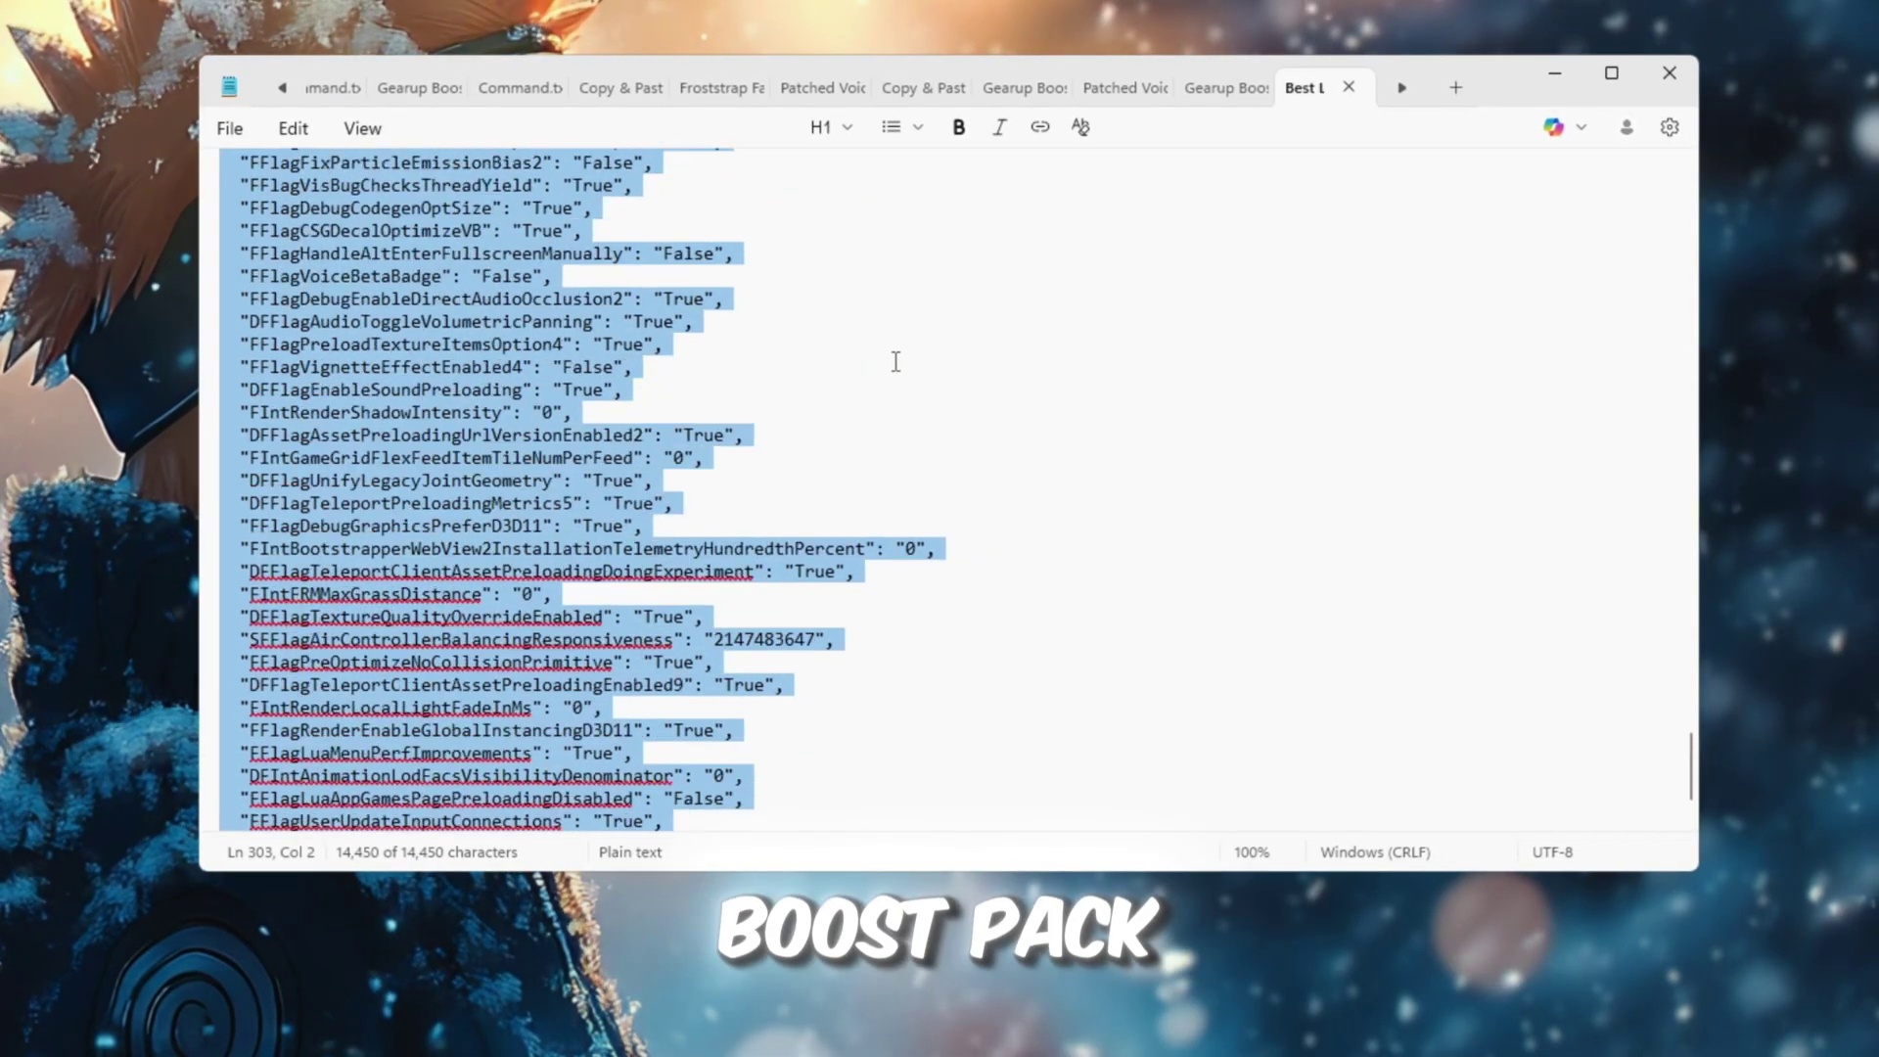
{"action": "scroll", "coordinate": [896, 369], "scroll_direction": "up", "scroll_amount": 8}
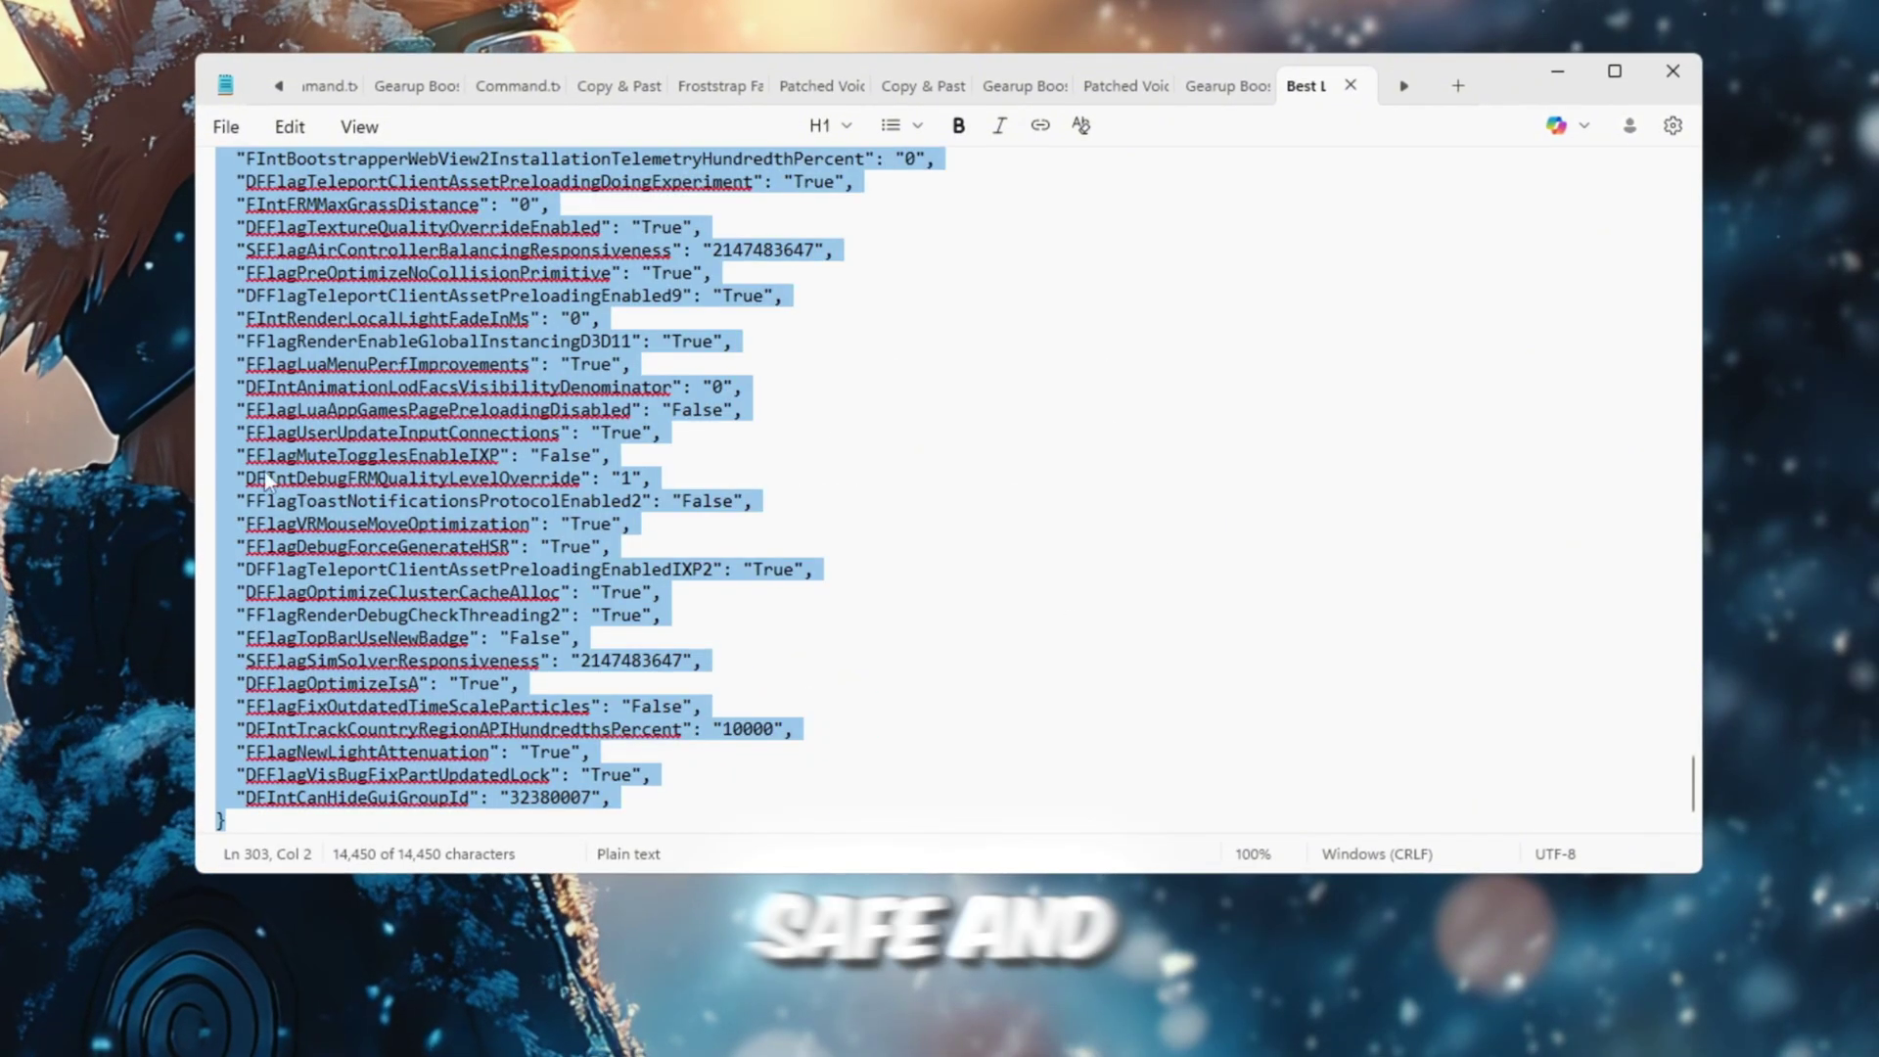
{"action": "scroll", "coordinate": [780, 512], "scroll_direction": "up", "scroll_amount": 20}
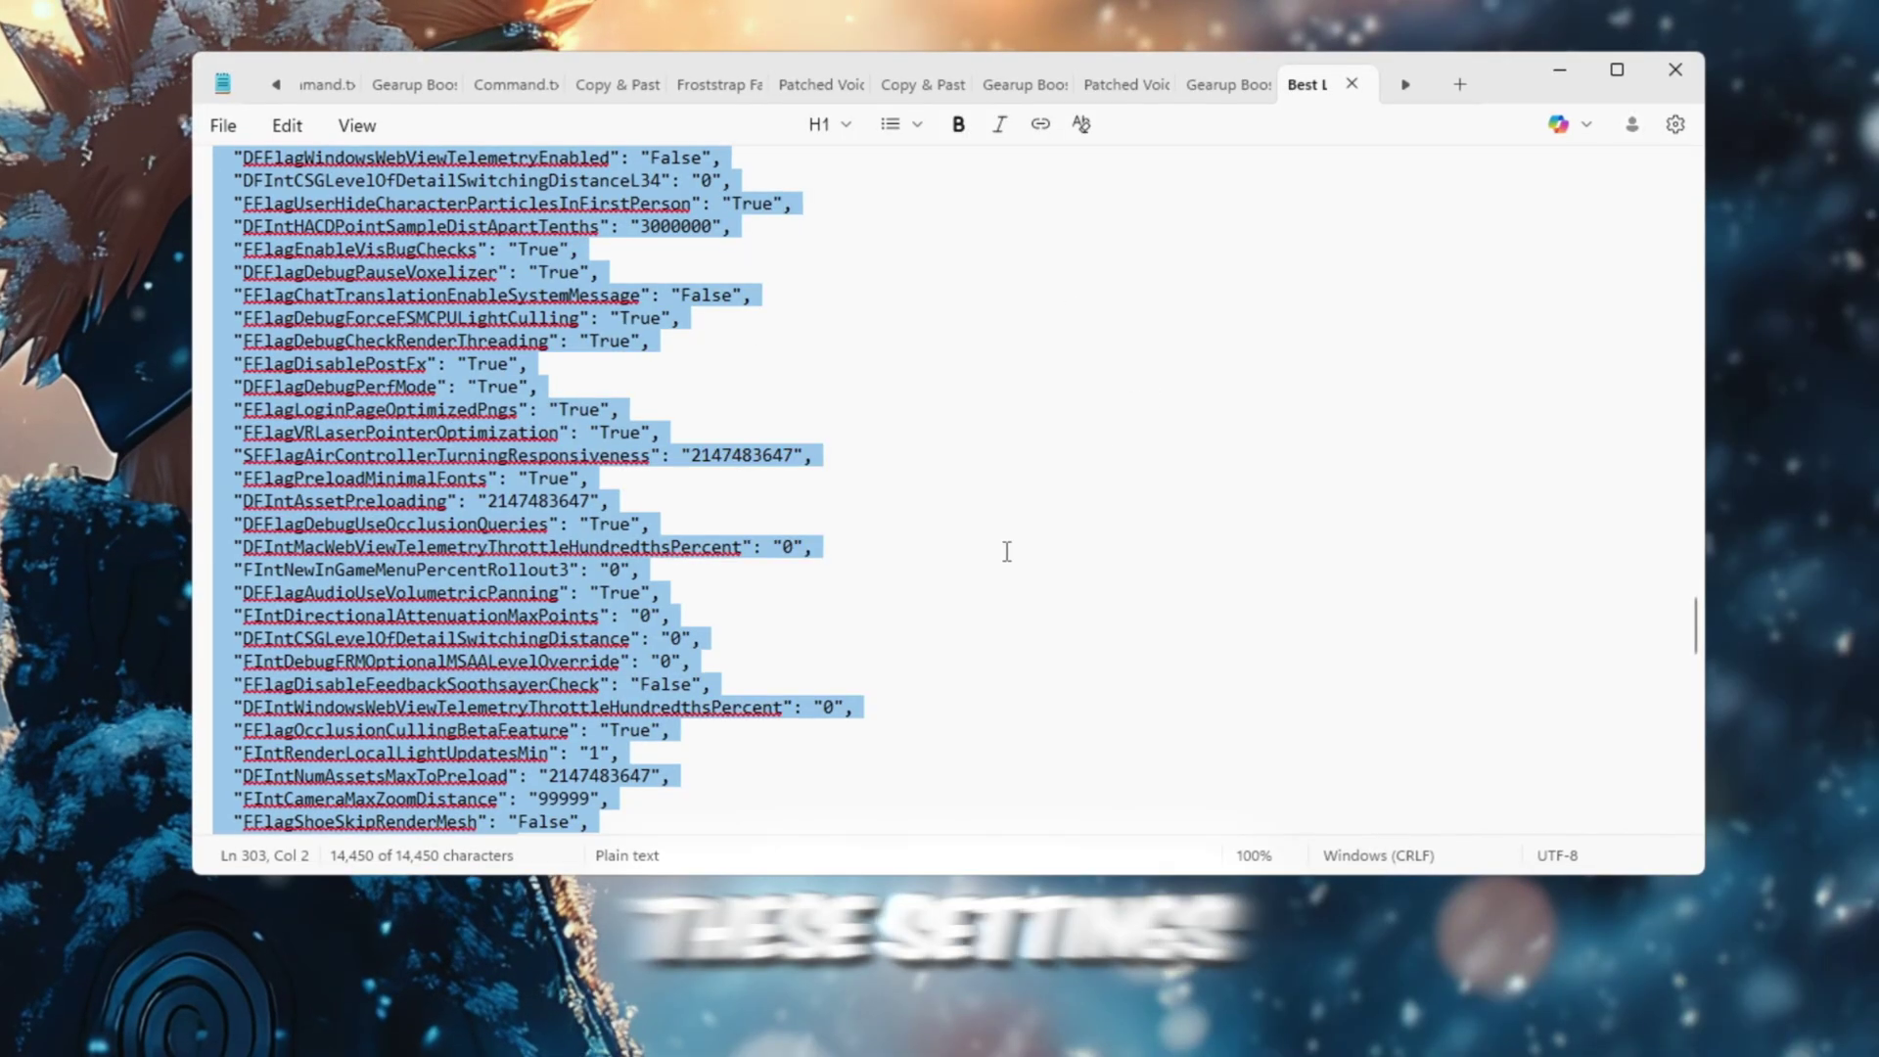
{"action": "right_click", "coordinate": [388, 311]}
{"action": "left_click", "coordinate": [516, 348]}
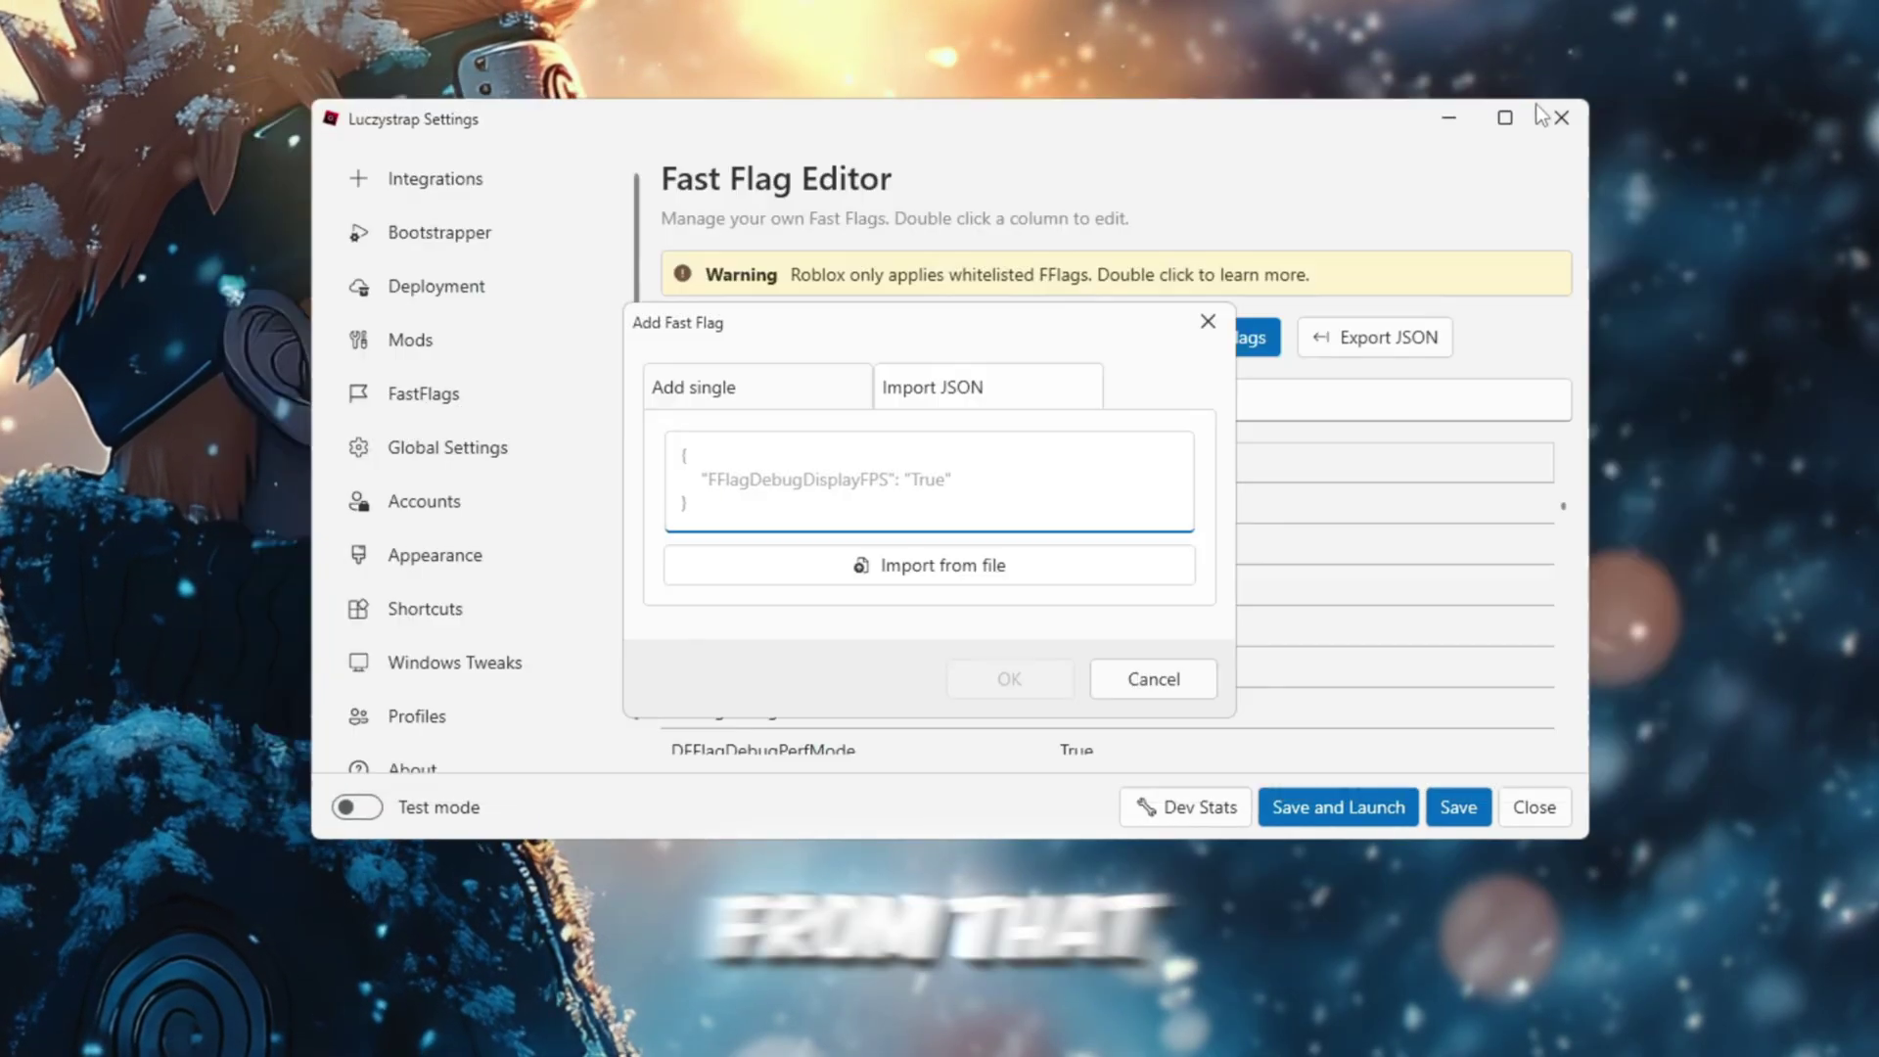
Step: Import the pasted JSON flag list, accepting the size warning and overwriting the 226 conflicting flags
{"action": "key", "text": "ctrl+v"}
{"action": "key", "text": "Return"}
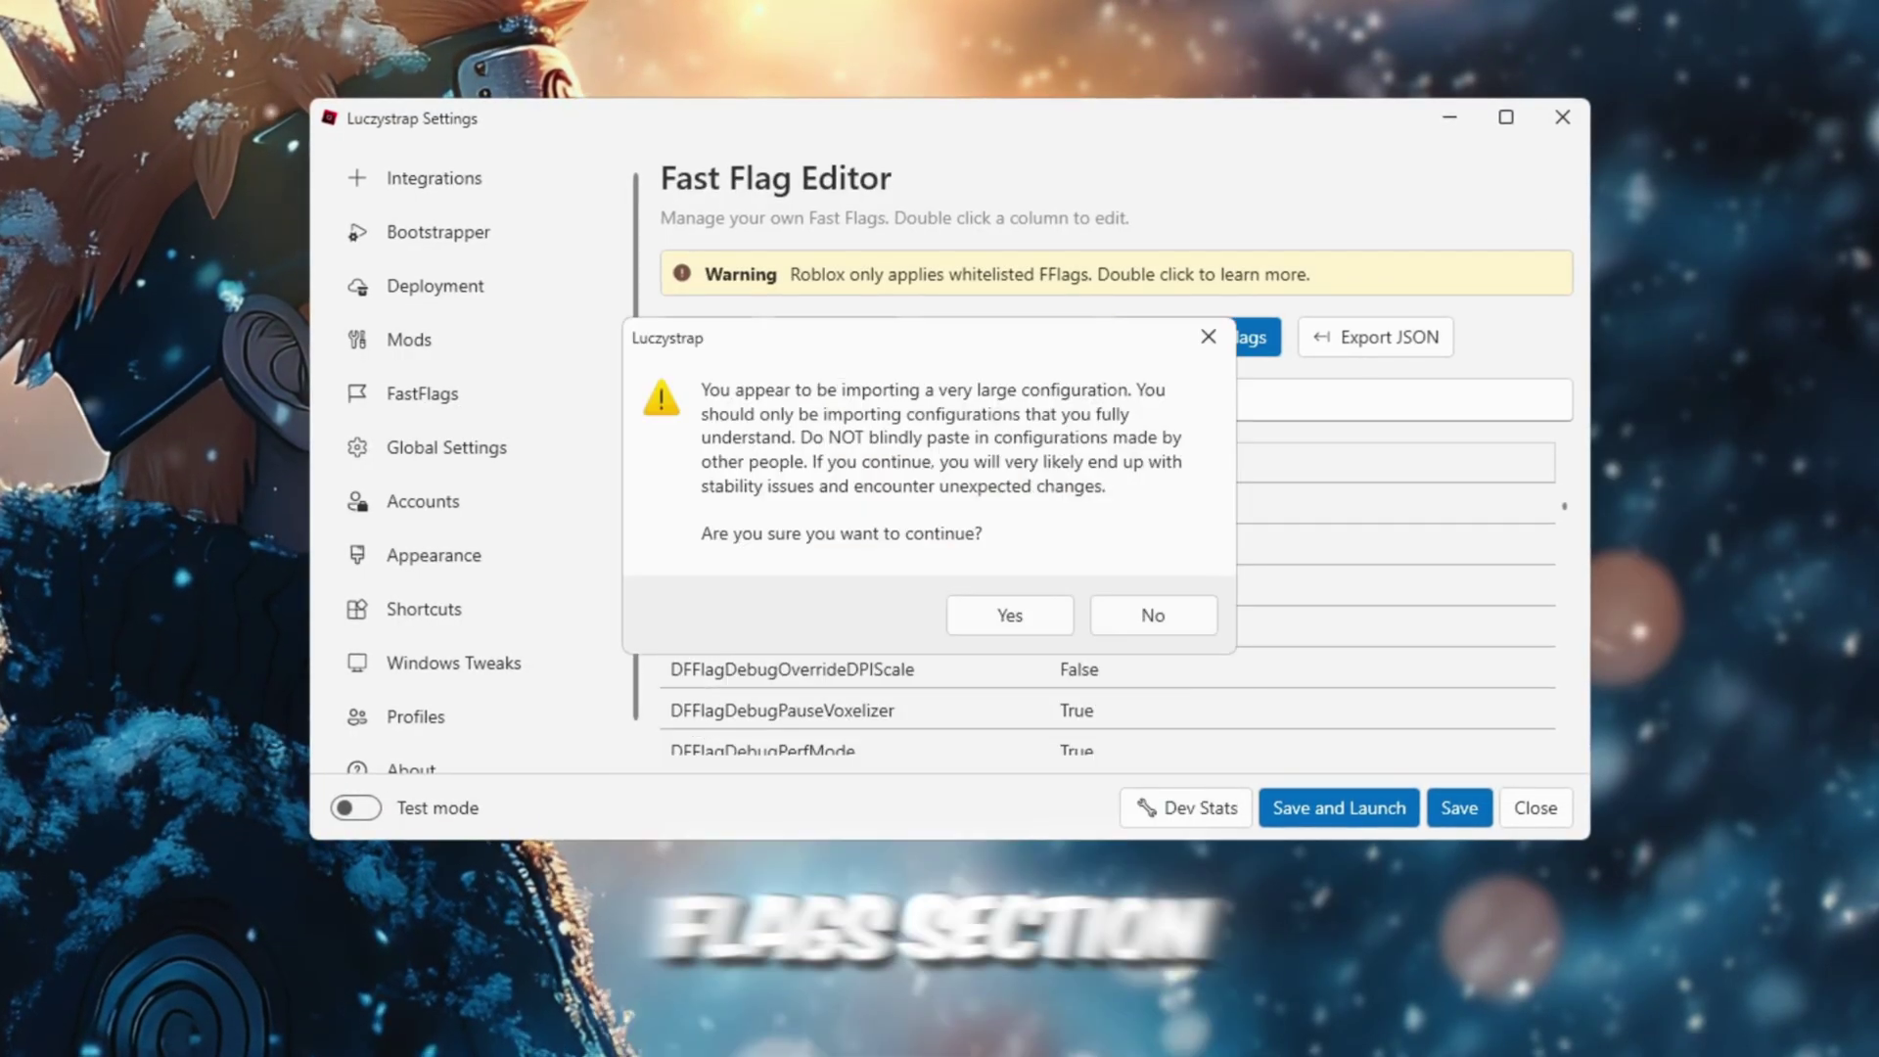
{"action": "left_click", "coordinate": [1028, 615]}
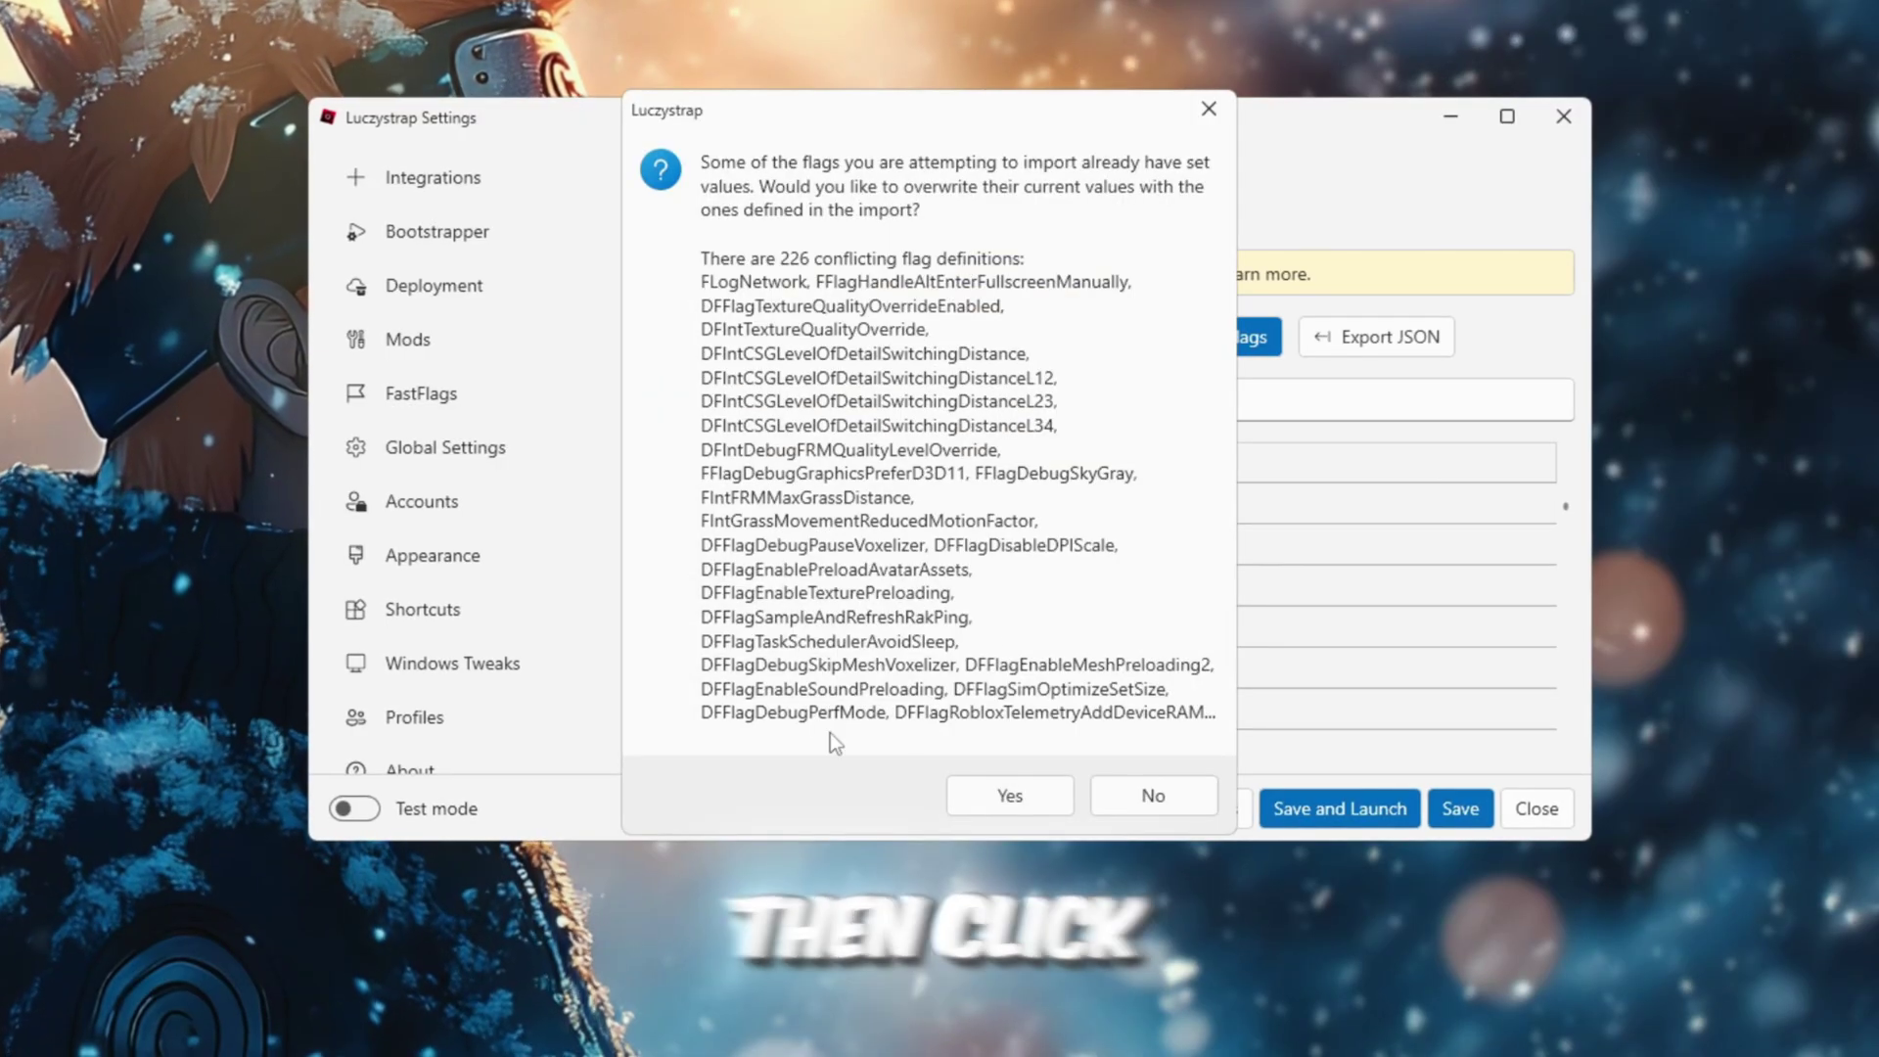
{"action": "left_click", "coordinate": [982, 789]}
Step: Save the imported Fast Flag settings
{"action": "left_click", "coordinate": [1464, 812]}
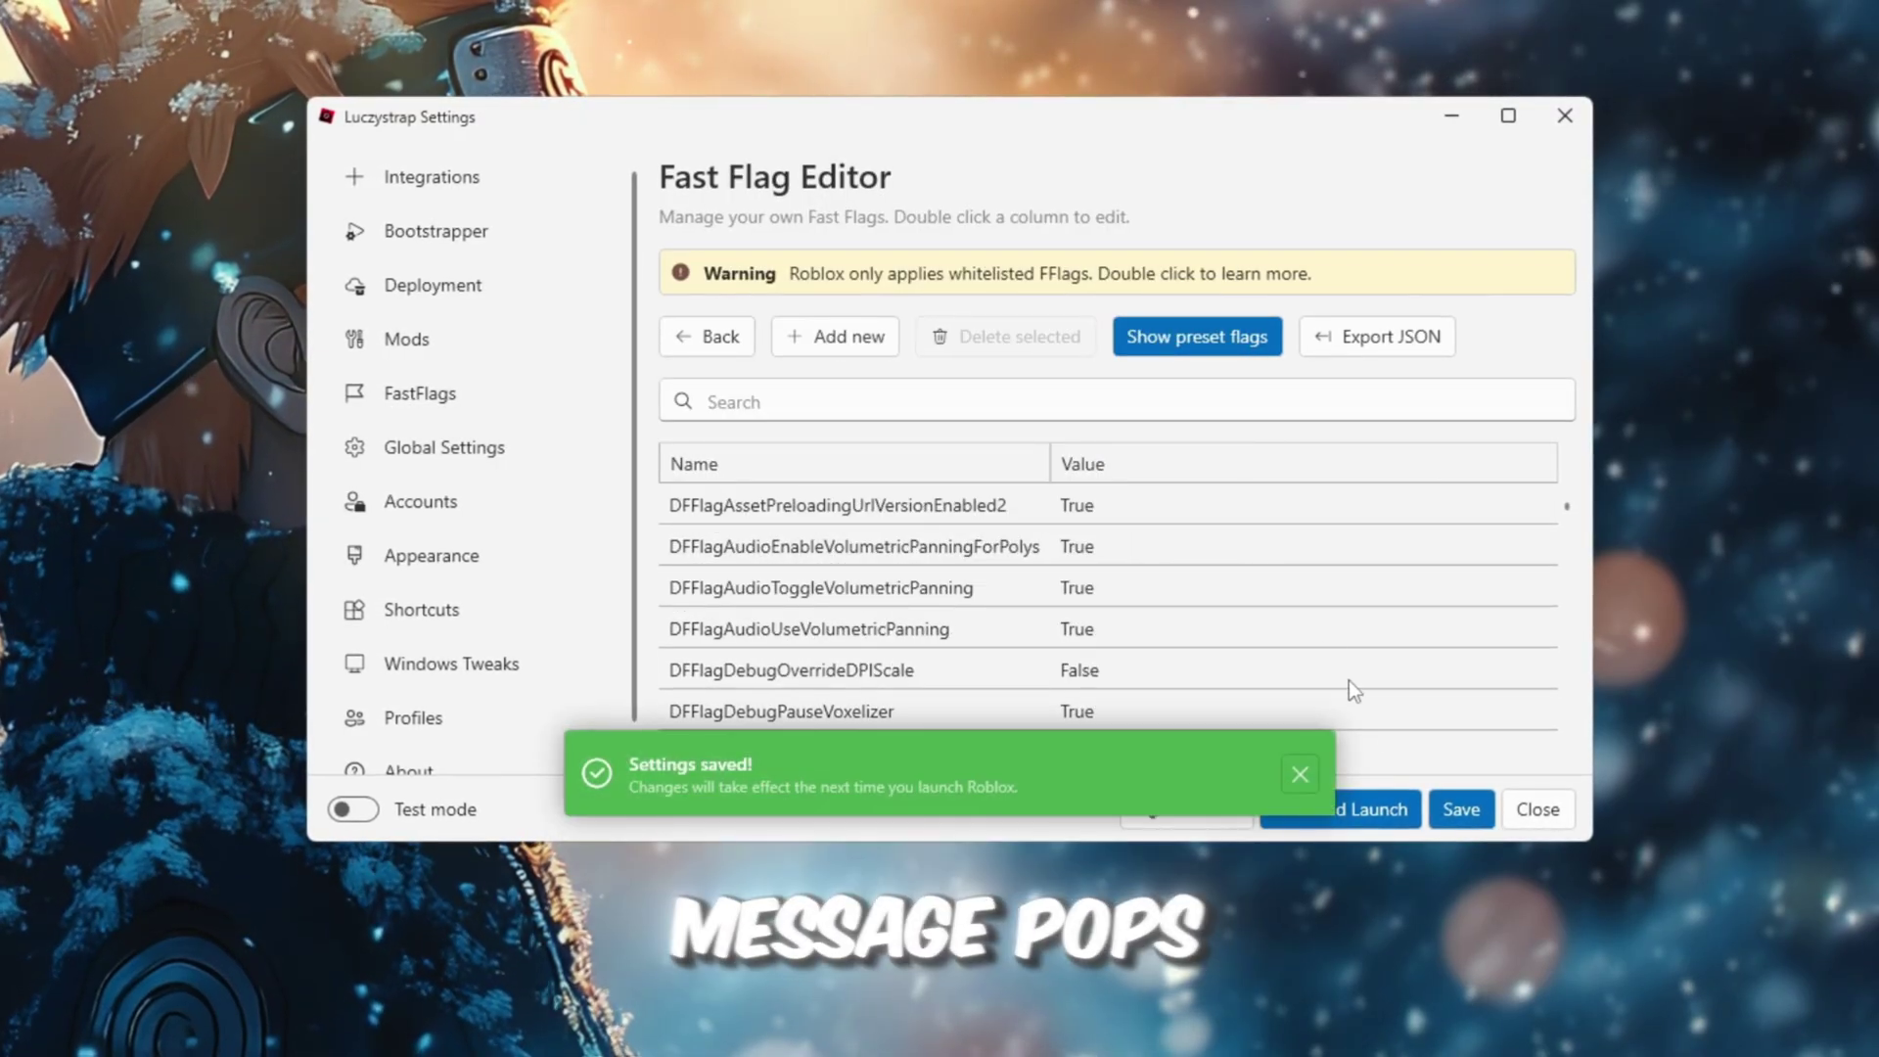
{"action": "scroll", "coordinate": [1349, 679], "scroll_direction": "down", "scroll_amount": 5}
{"action": "scroll", "coordinate": [1289, 631], "scroll_direction": "down", "scroll_amount": 15}
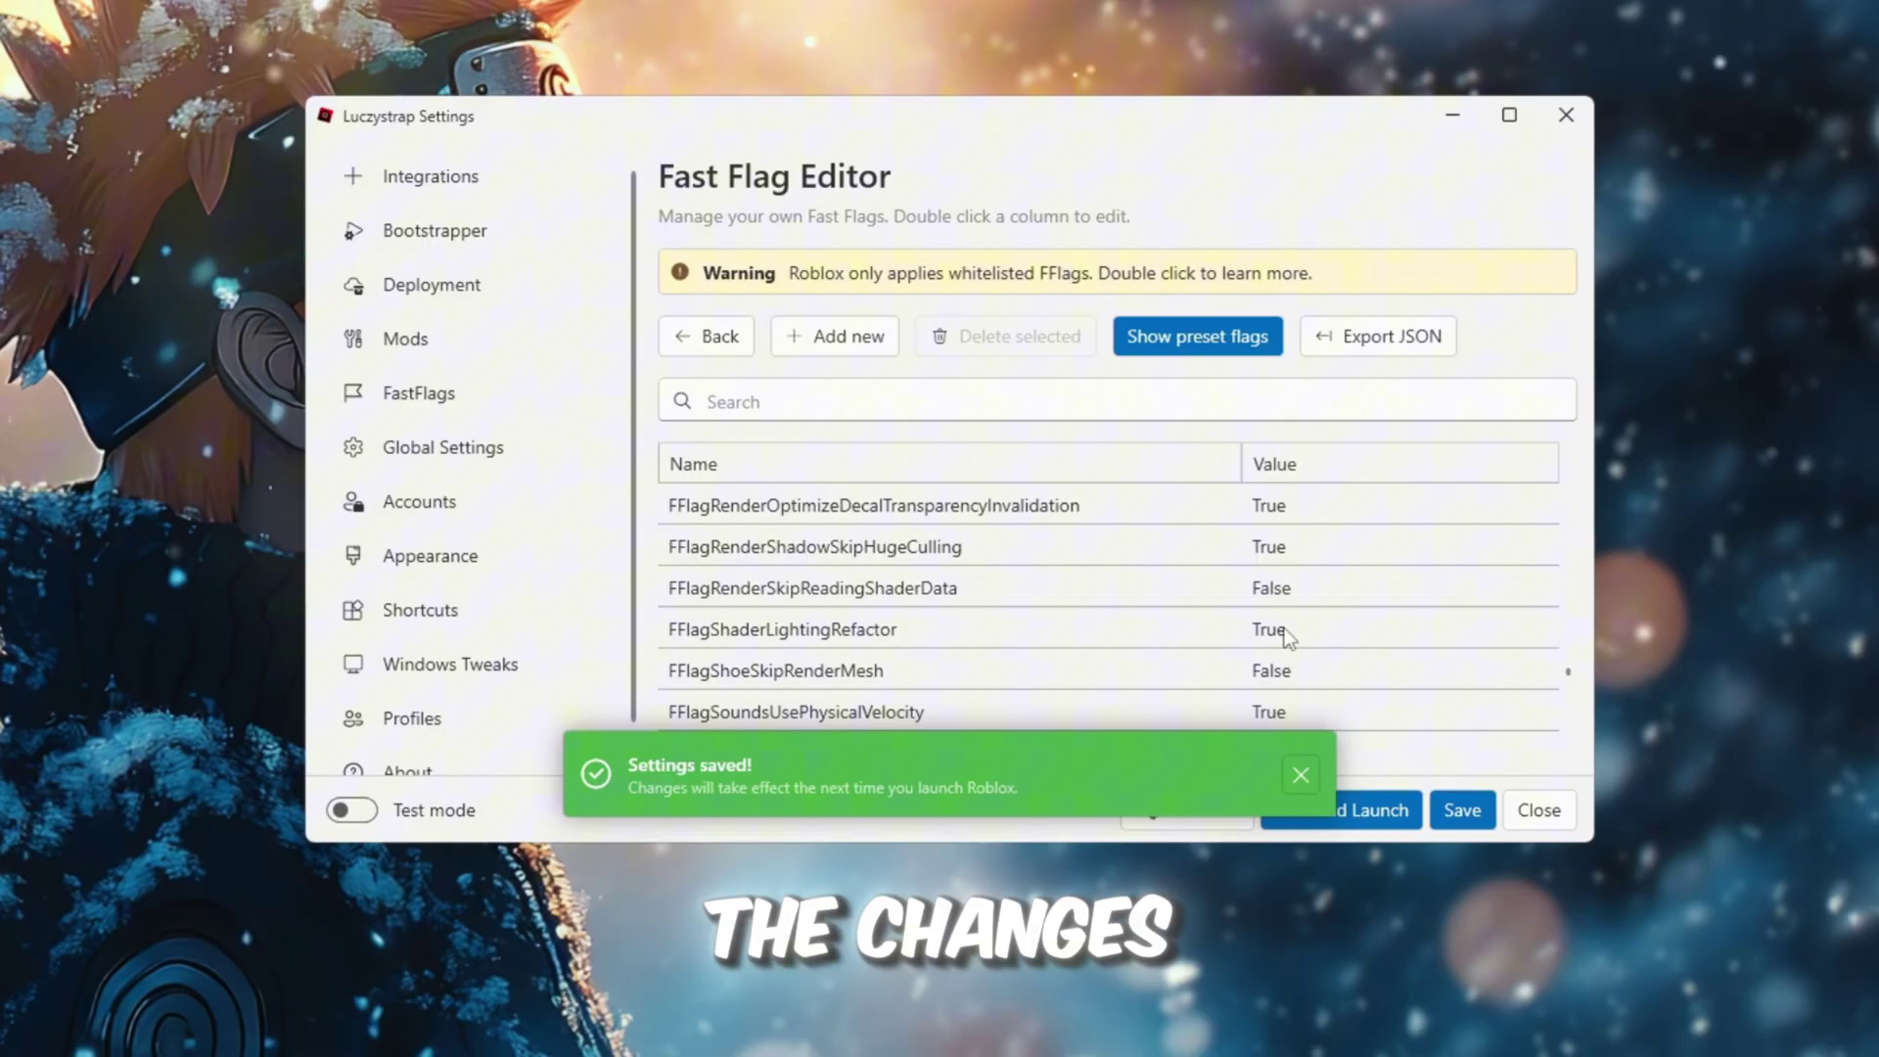
{"action": "scroll", "coordinate": [1284, 630], "scroll_direction": "down", "scroll_amount": 5}
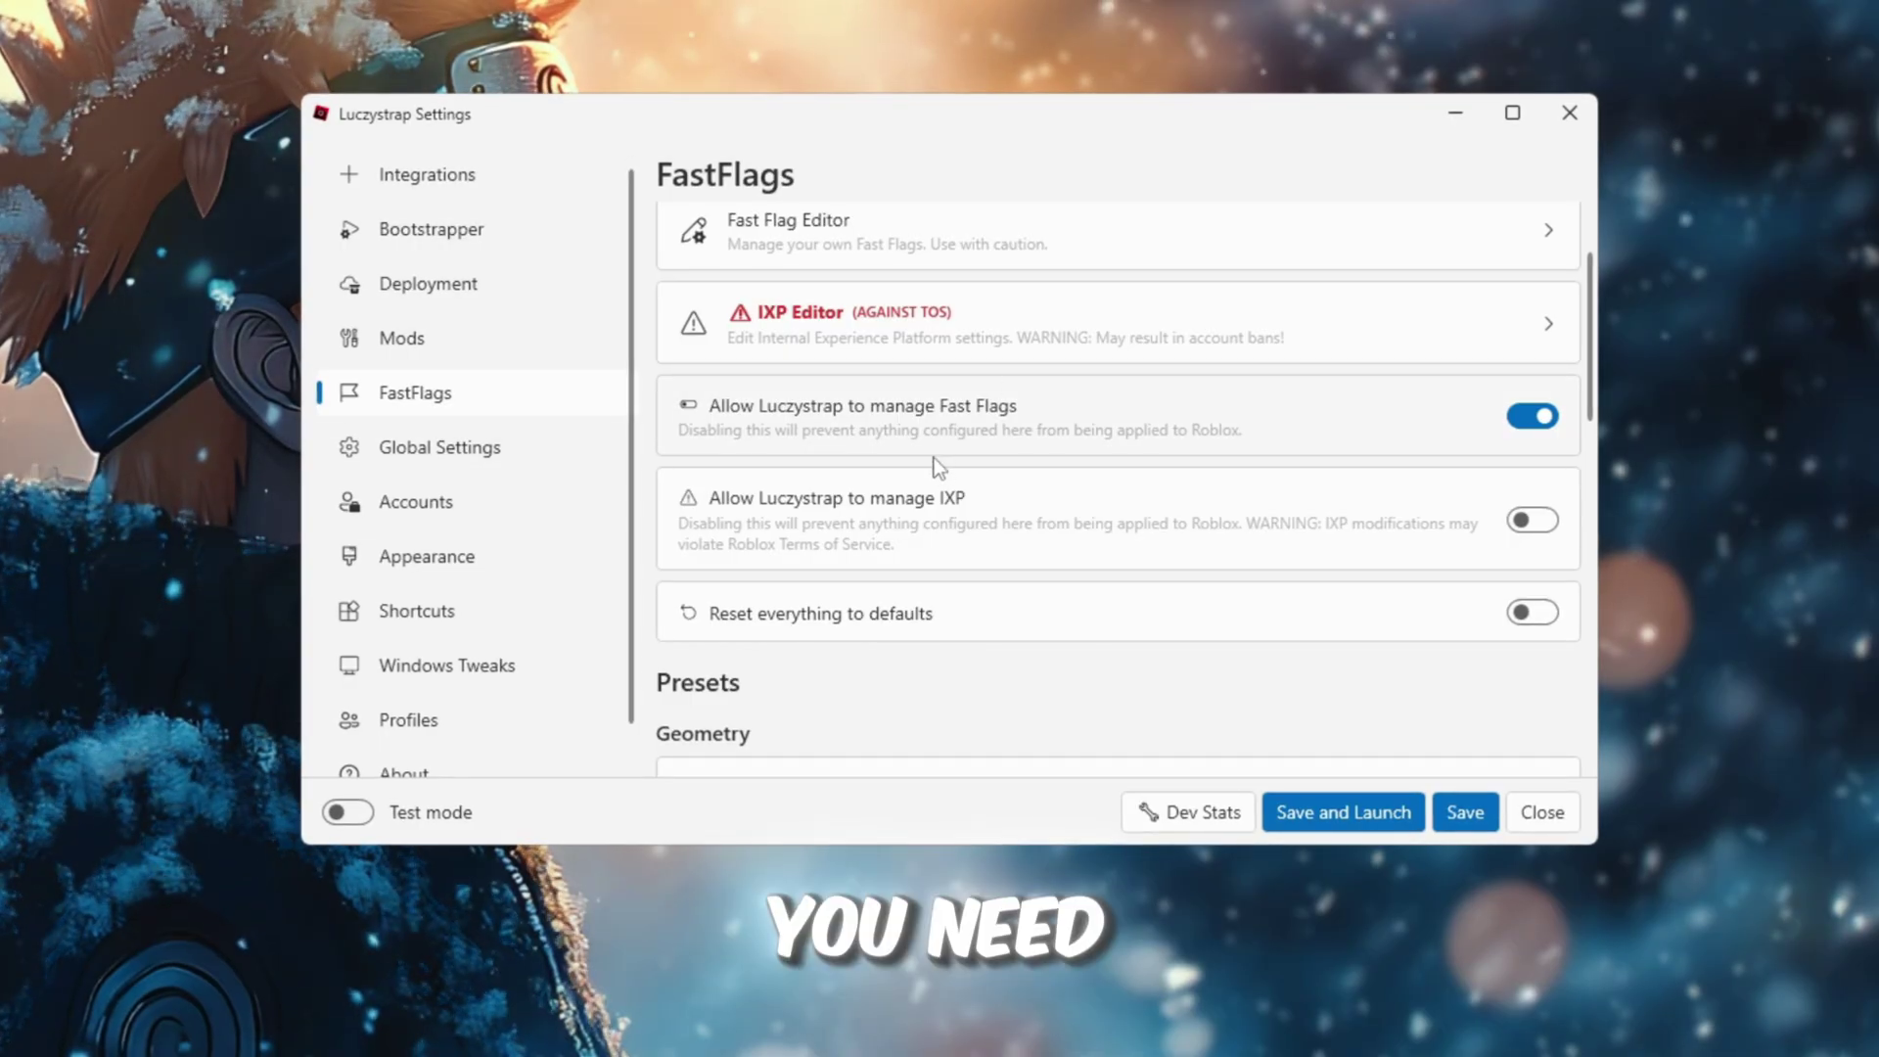
Step: Keep Fast Flag management on and drag the Mesh detail preset down to lowest quality
{"action": "left_click", "coordinate": [1537, 419]}
{"action": "left_click", "coordinate": [1537, 419]}
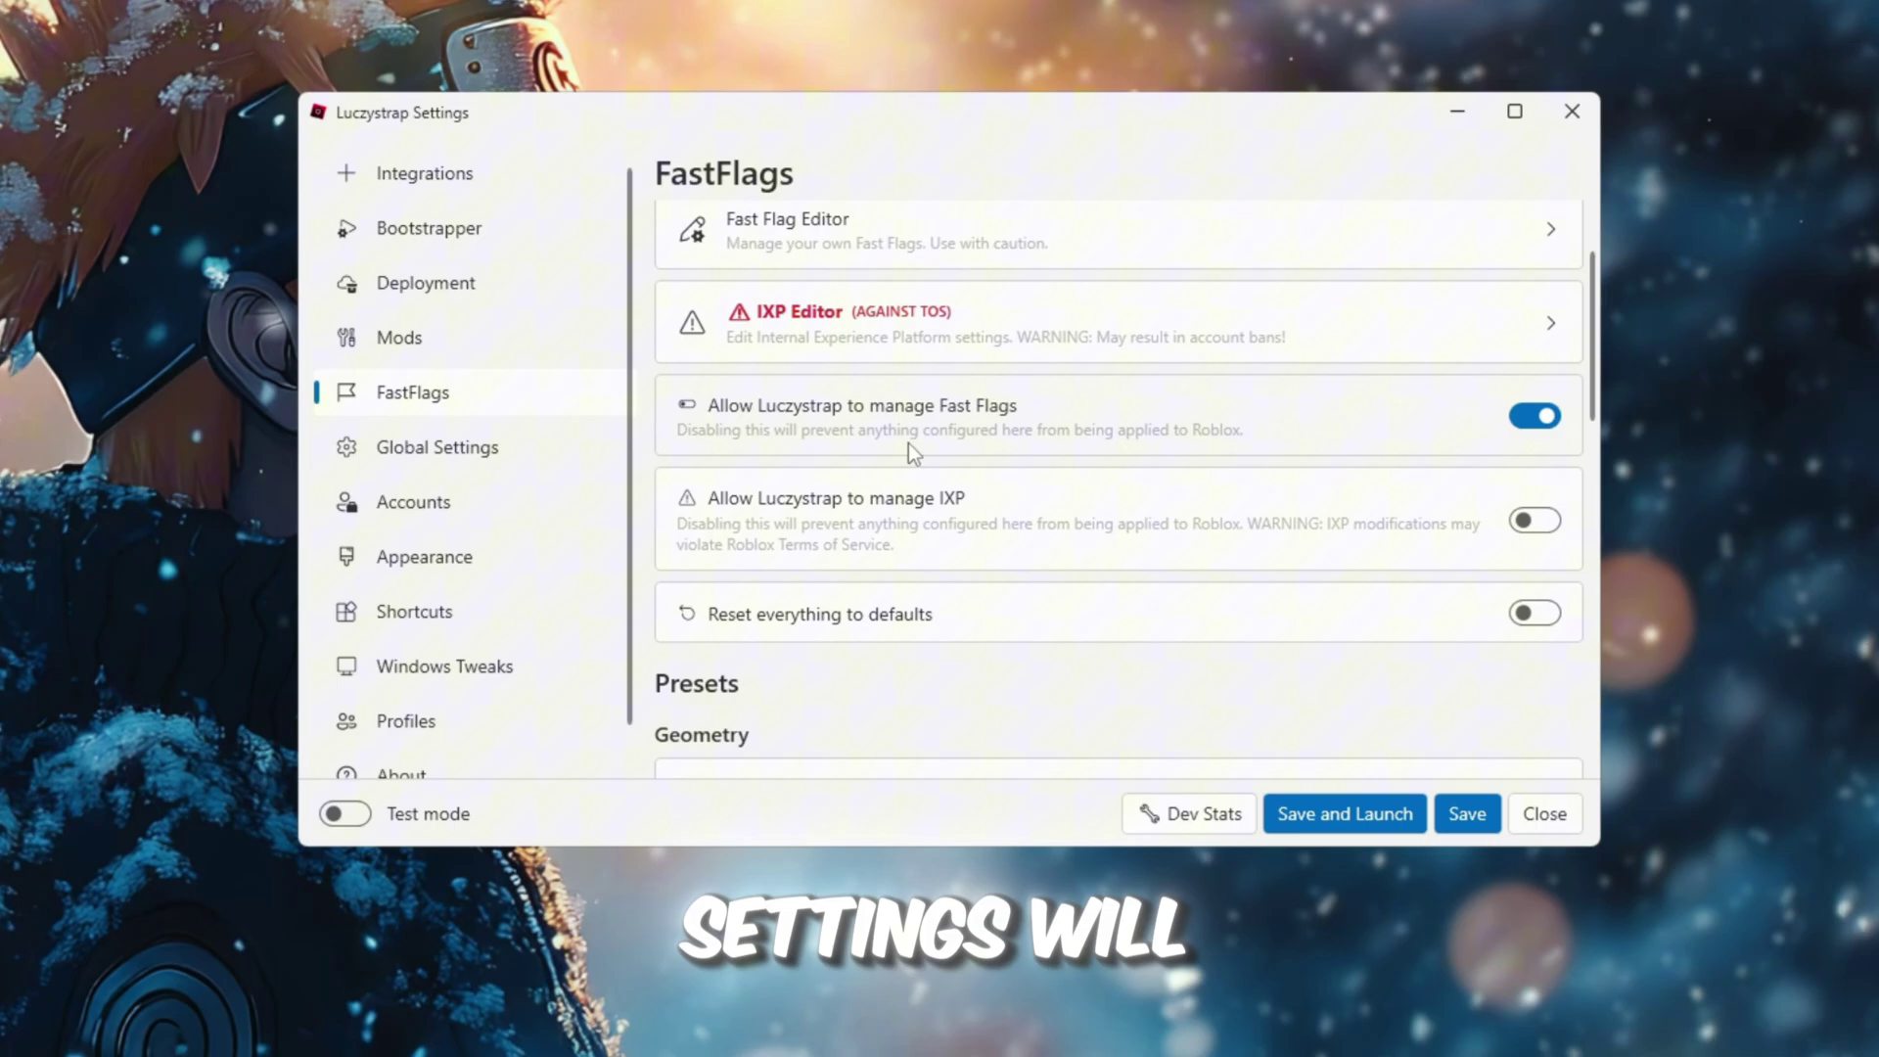
{"action": "scroll", "coordinate": [1179, 663], "scroll_direction": "down", "scroll_amount": 4}
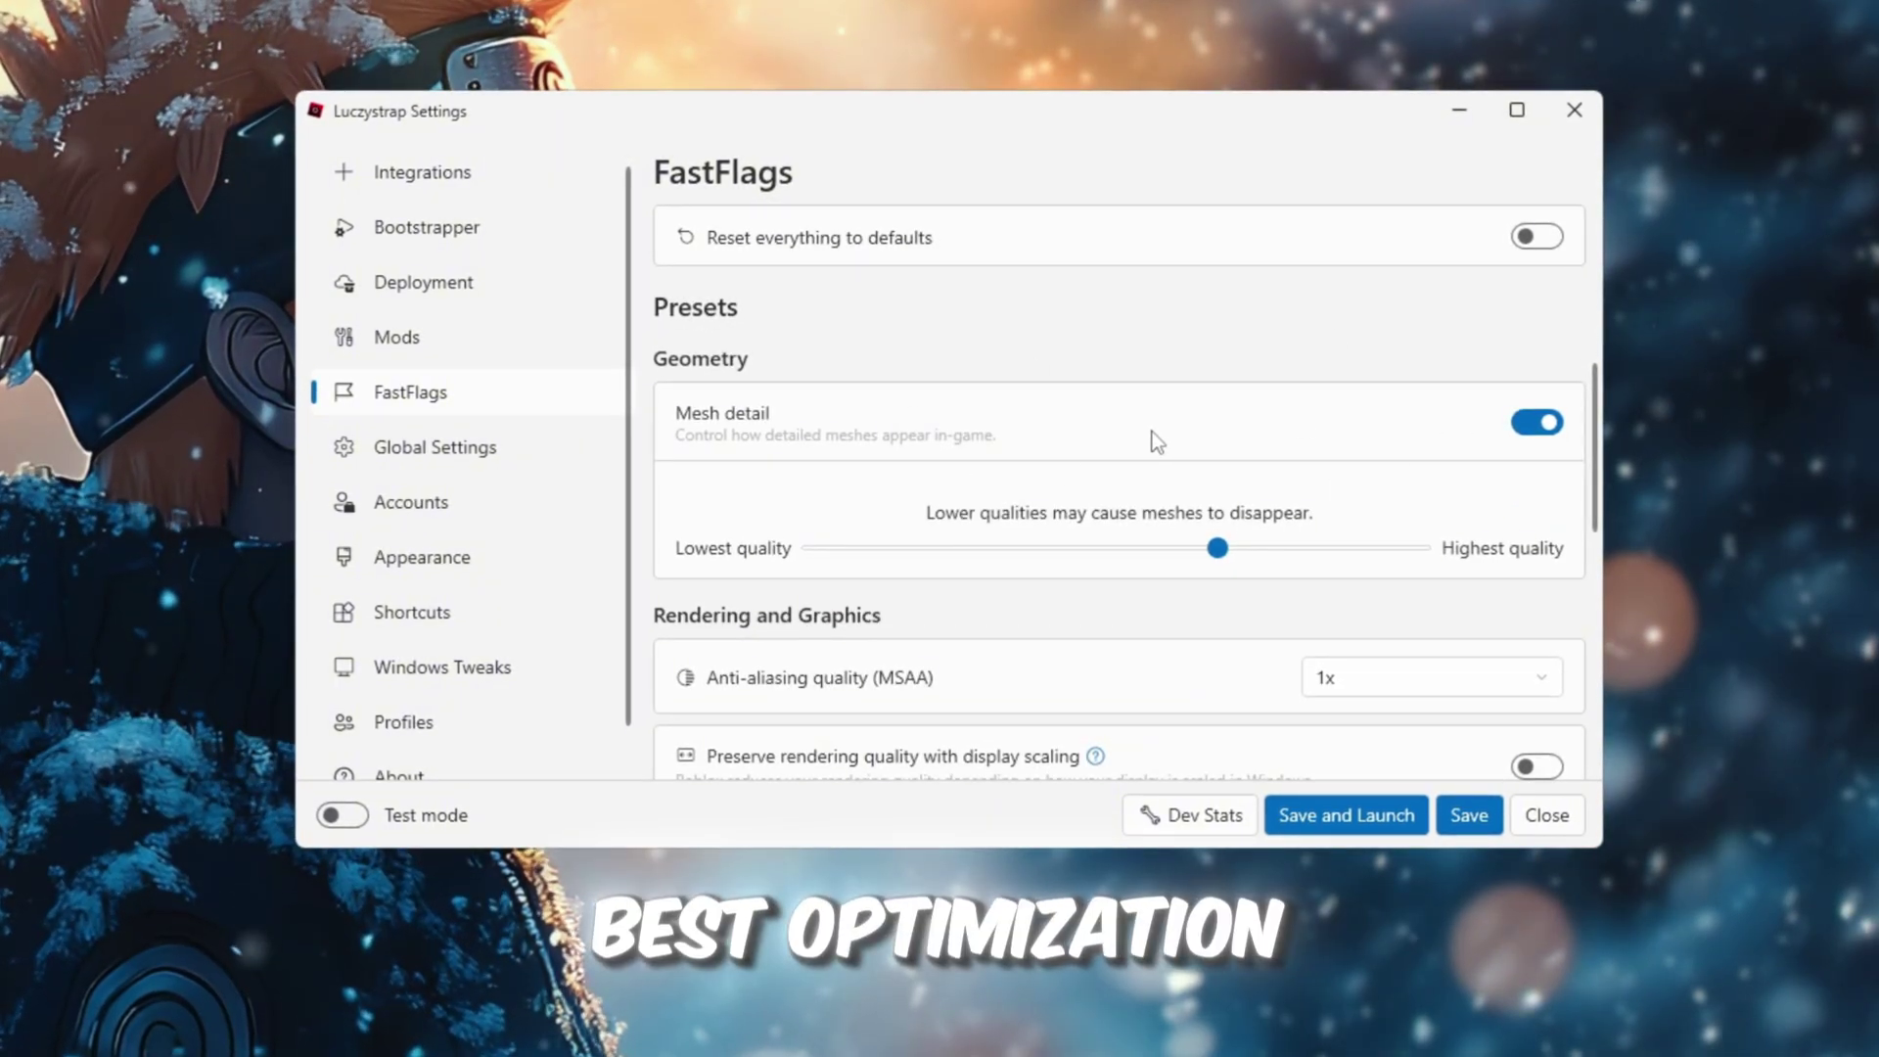
{"action": "left_click", "coordinate": [1538, 422]}
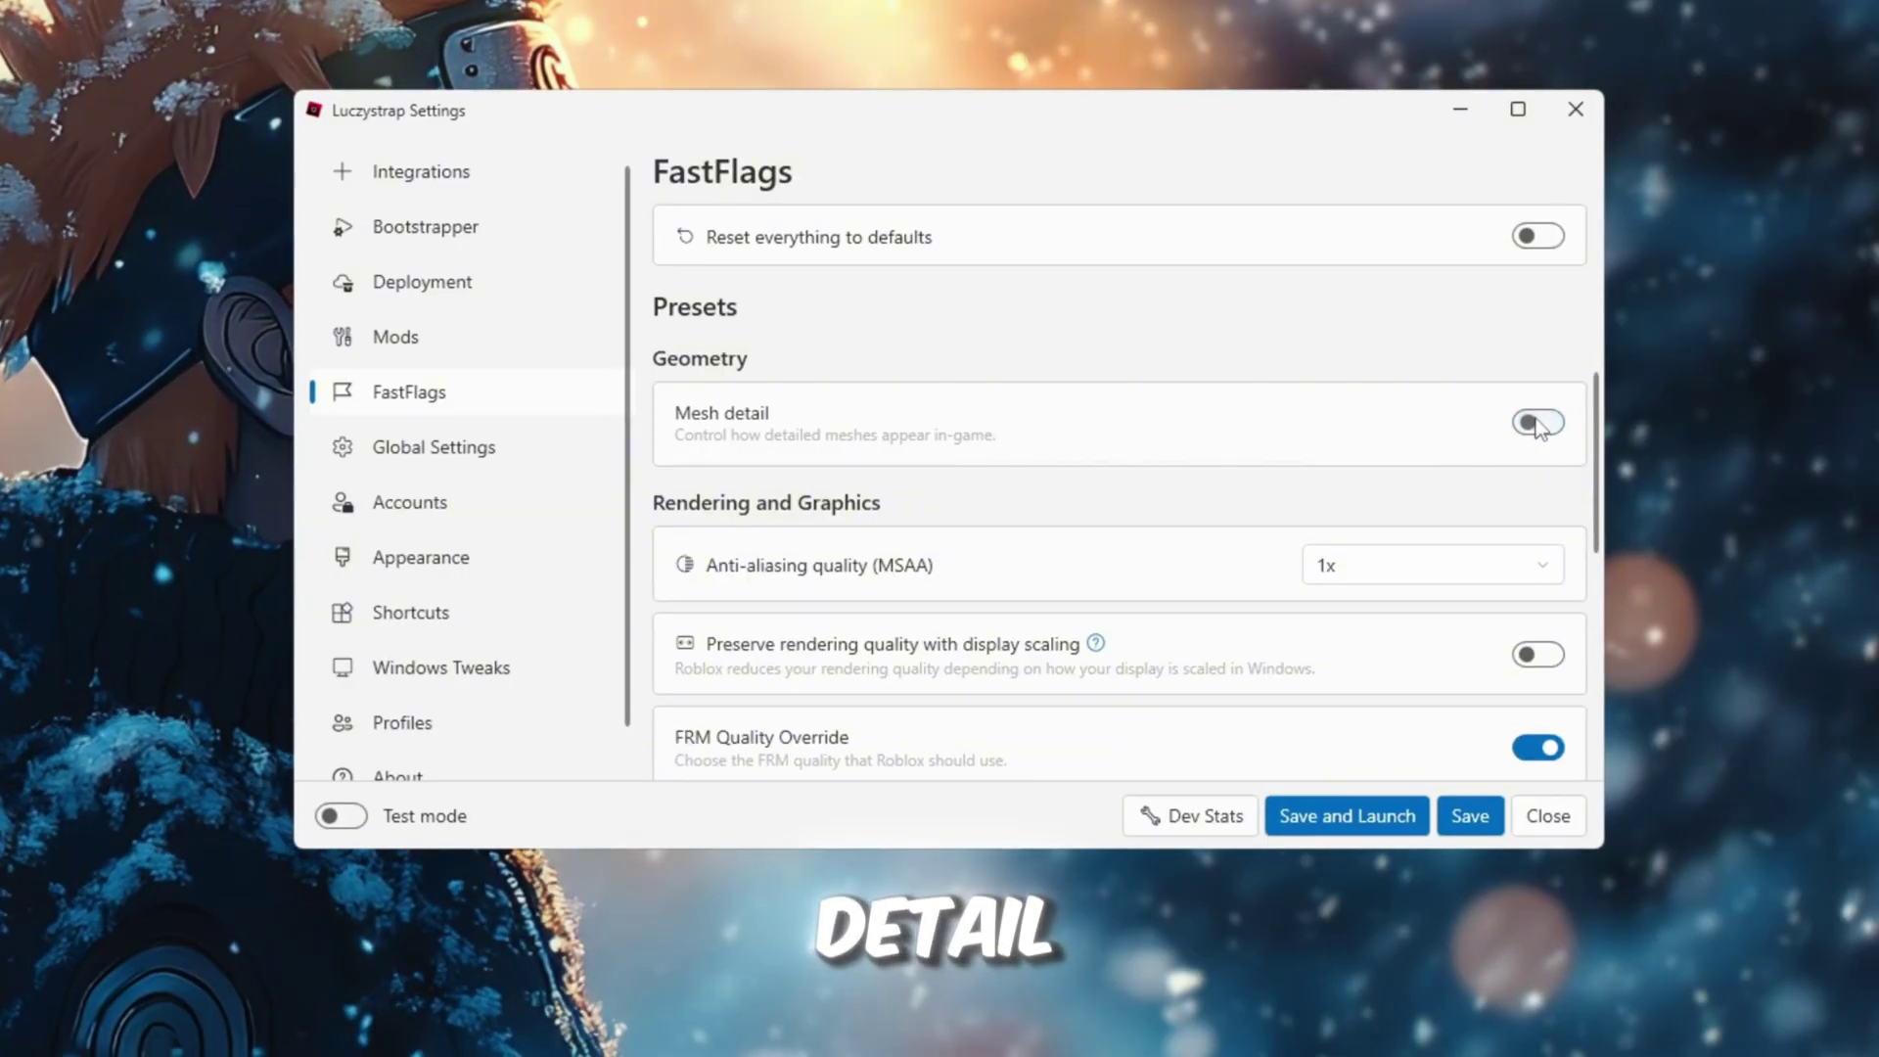
{"action": "left_click", "coordinate": [1538, 422]}
{"action": "left_click_drag", "start_coordinate": [990, 550], "coordinate": [818, 550]}
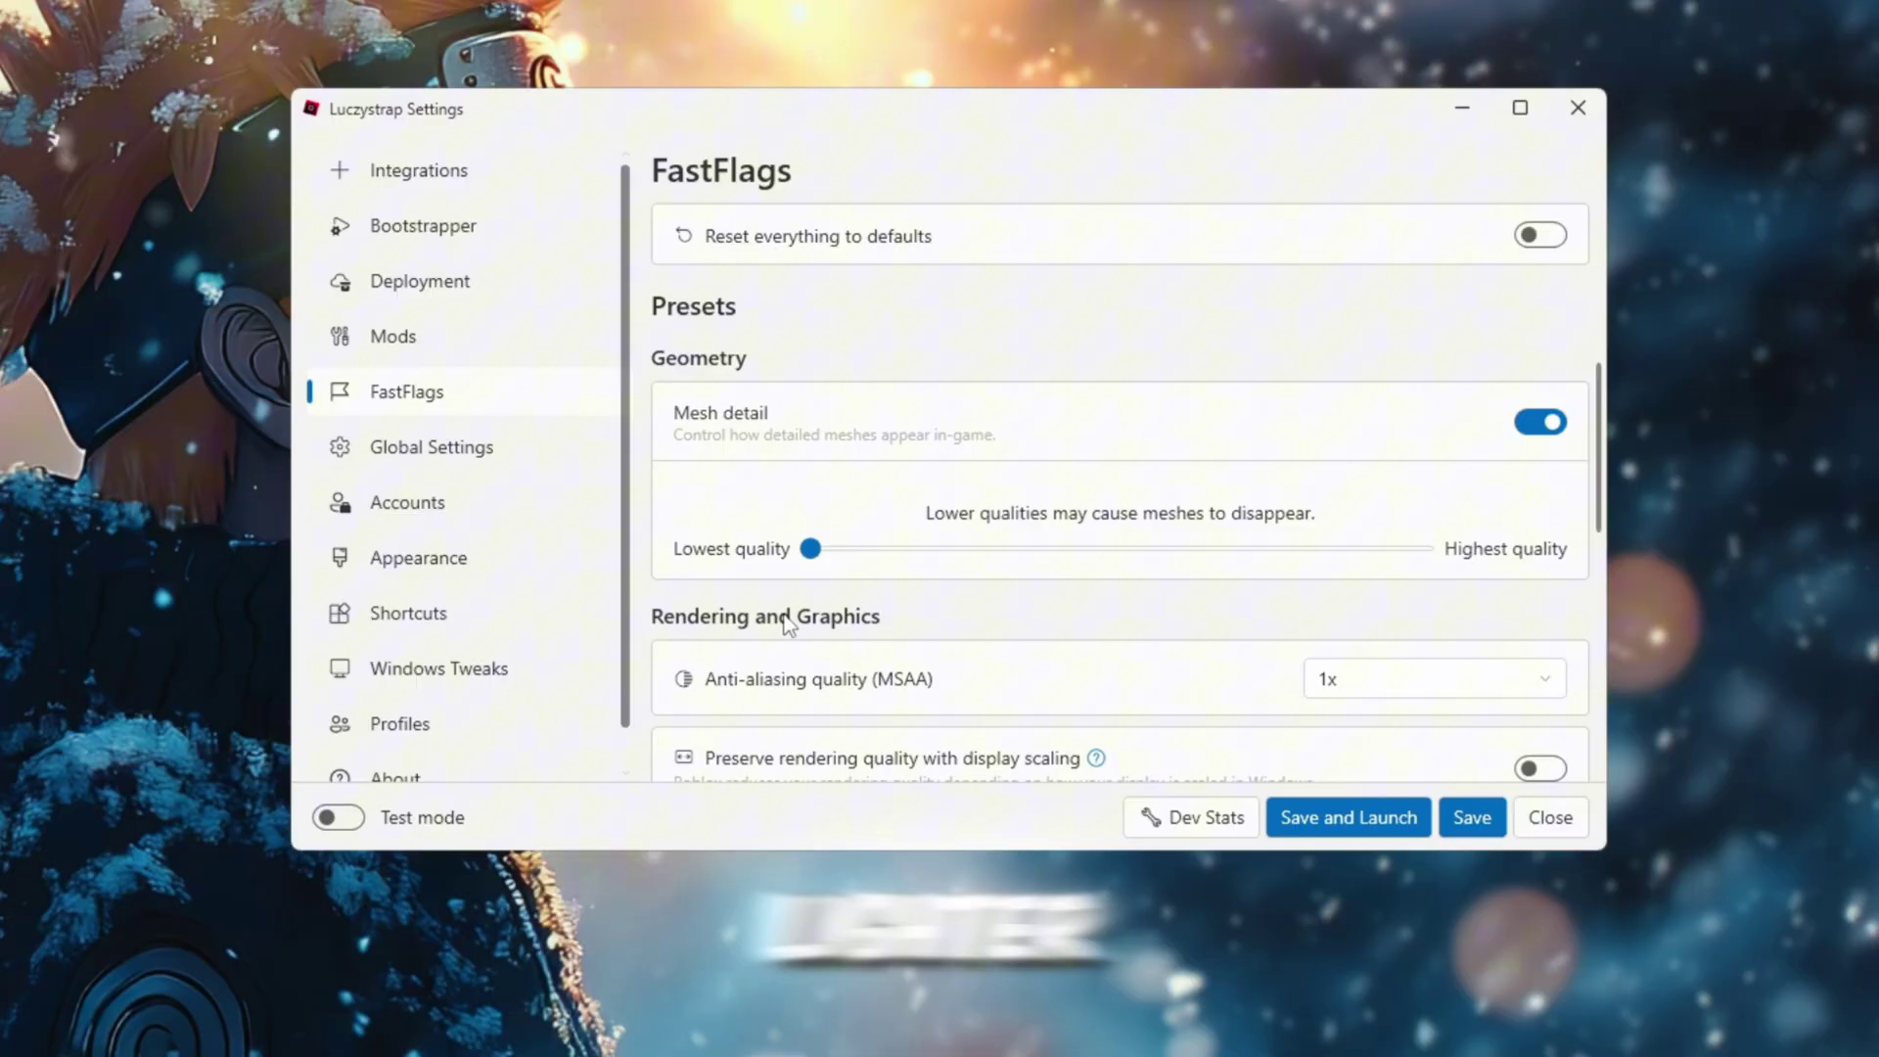
Step: Keep MSAA at 1x and turn on preserving rendering quality with display scaling
{"action": "left_click", "coordinate": [1388, 683]}
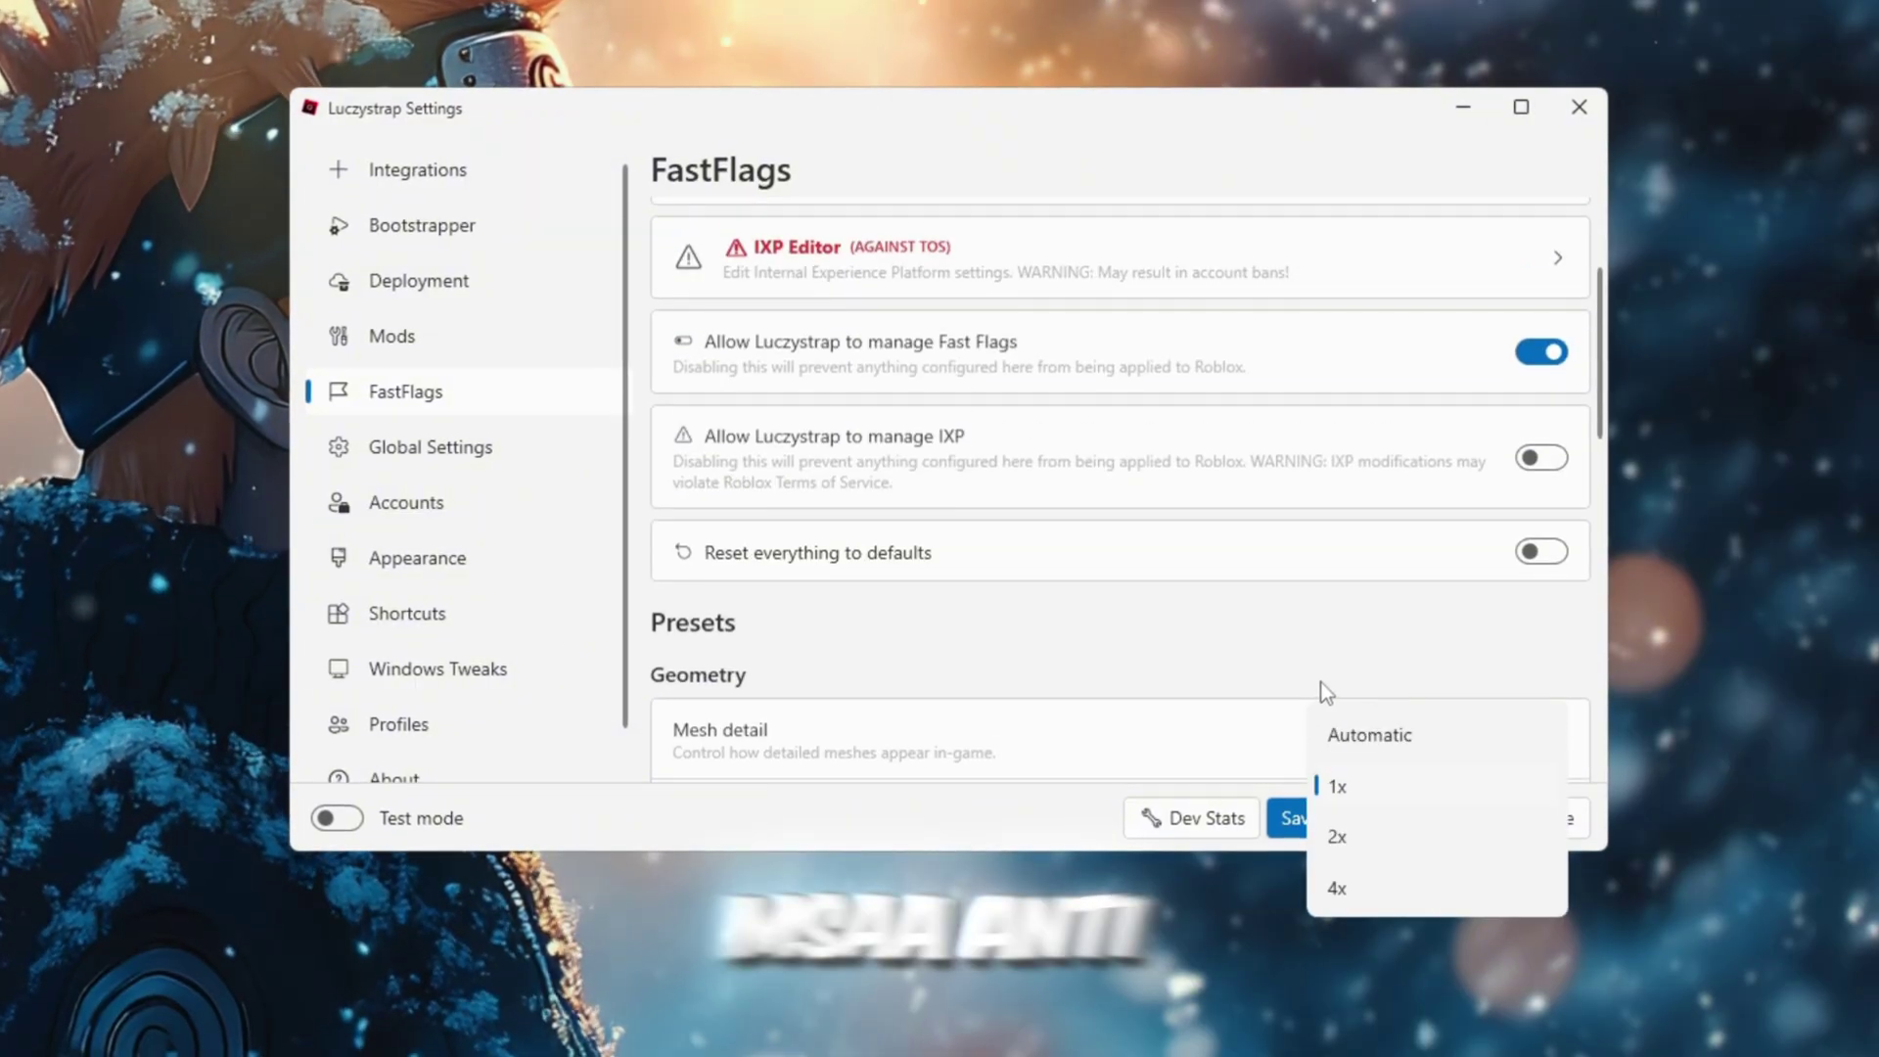
{"action": "left_click", "coordinate": [1375, 788]}
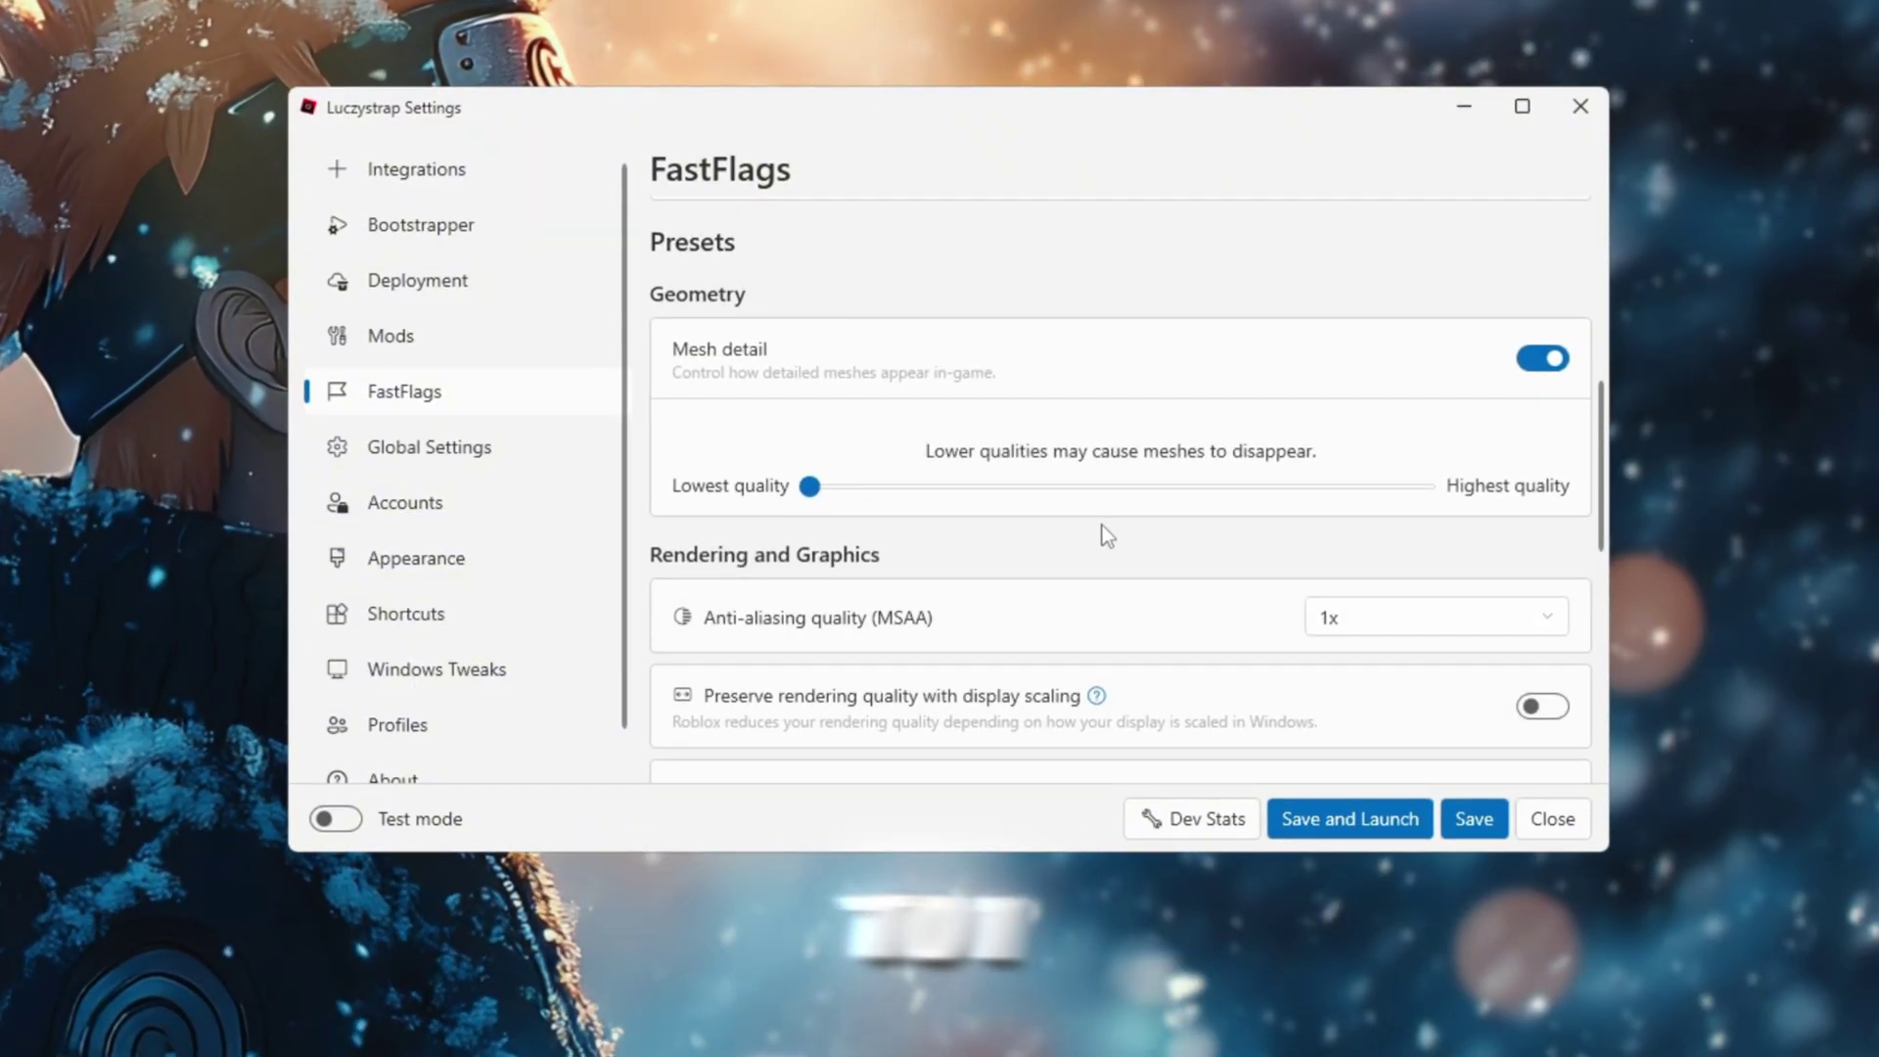
{"action": "scroll", "coordinate": [1102, 533], "scroll_direction": "down", "scroll_amount": 3}
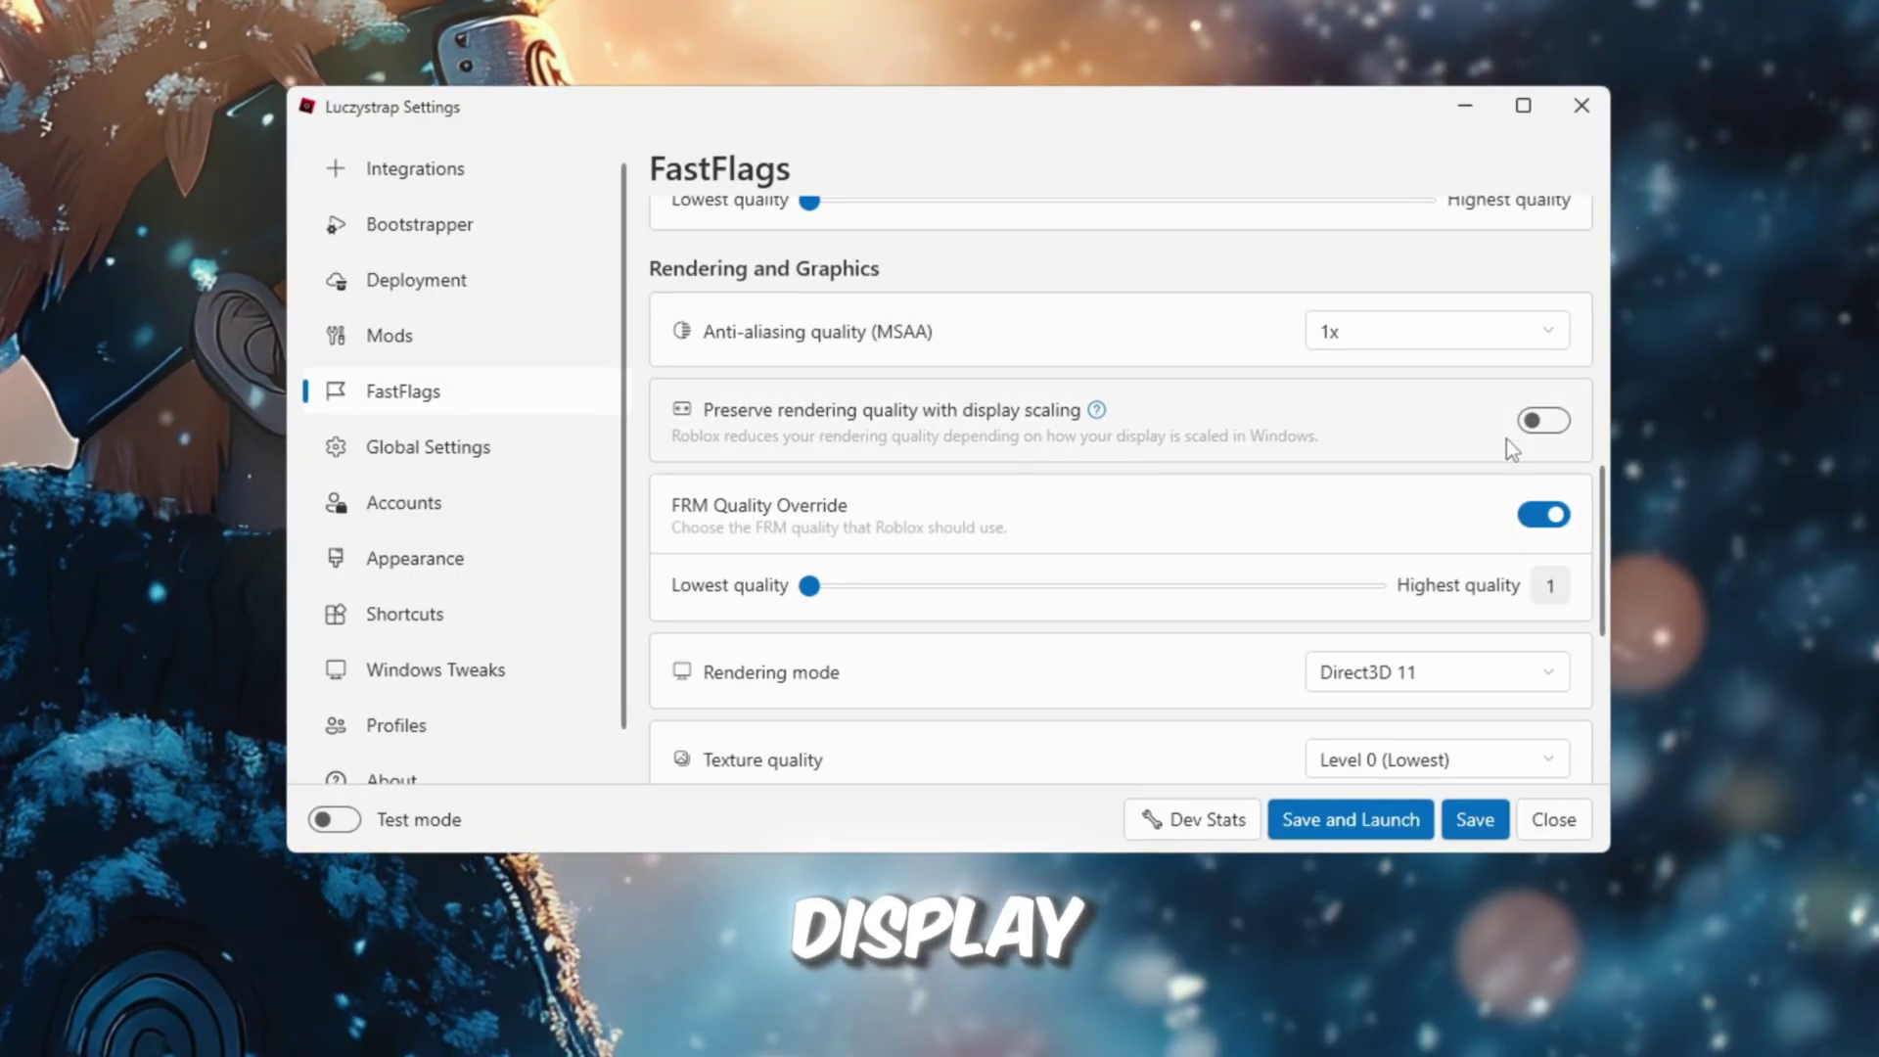
{"action": "left_click", "coordinate": [1542, 421]}
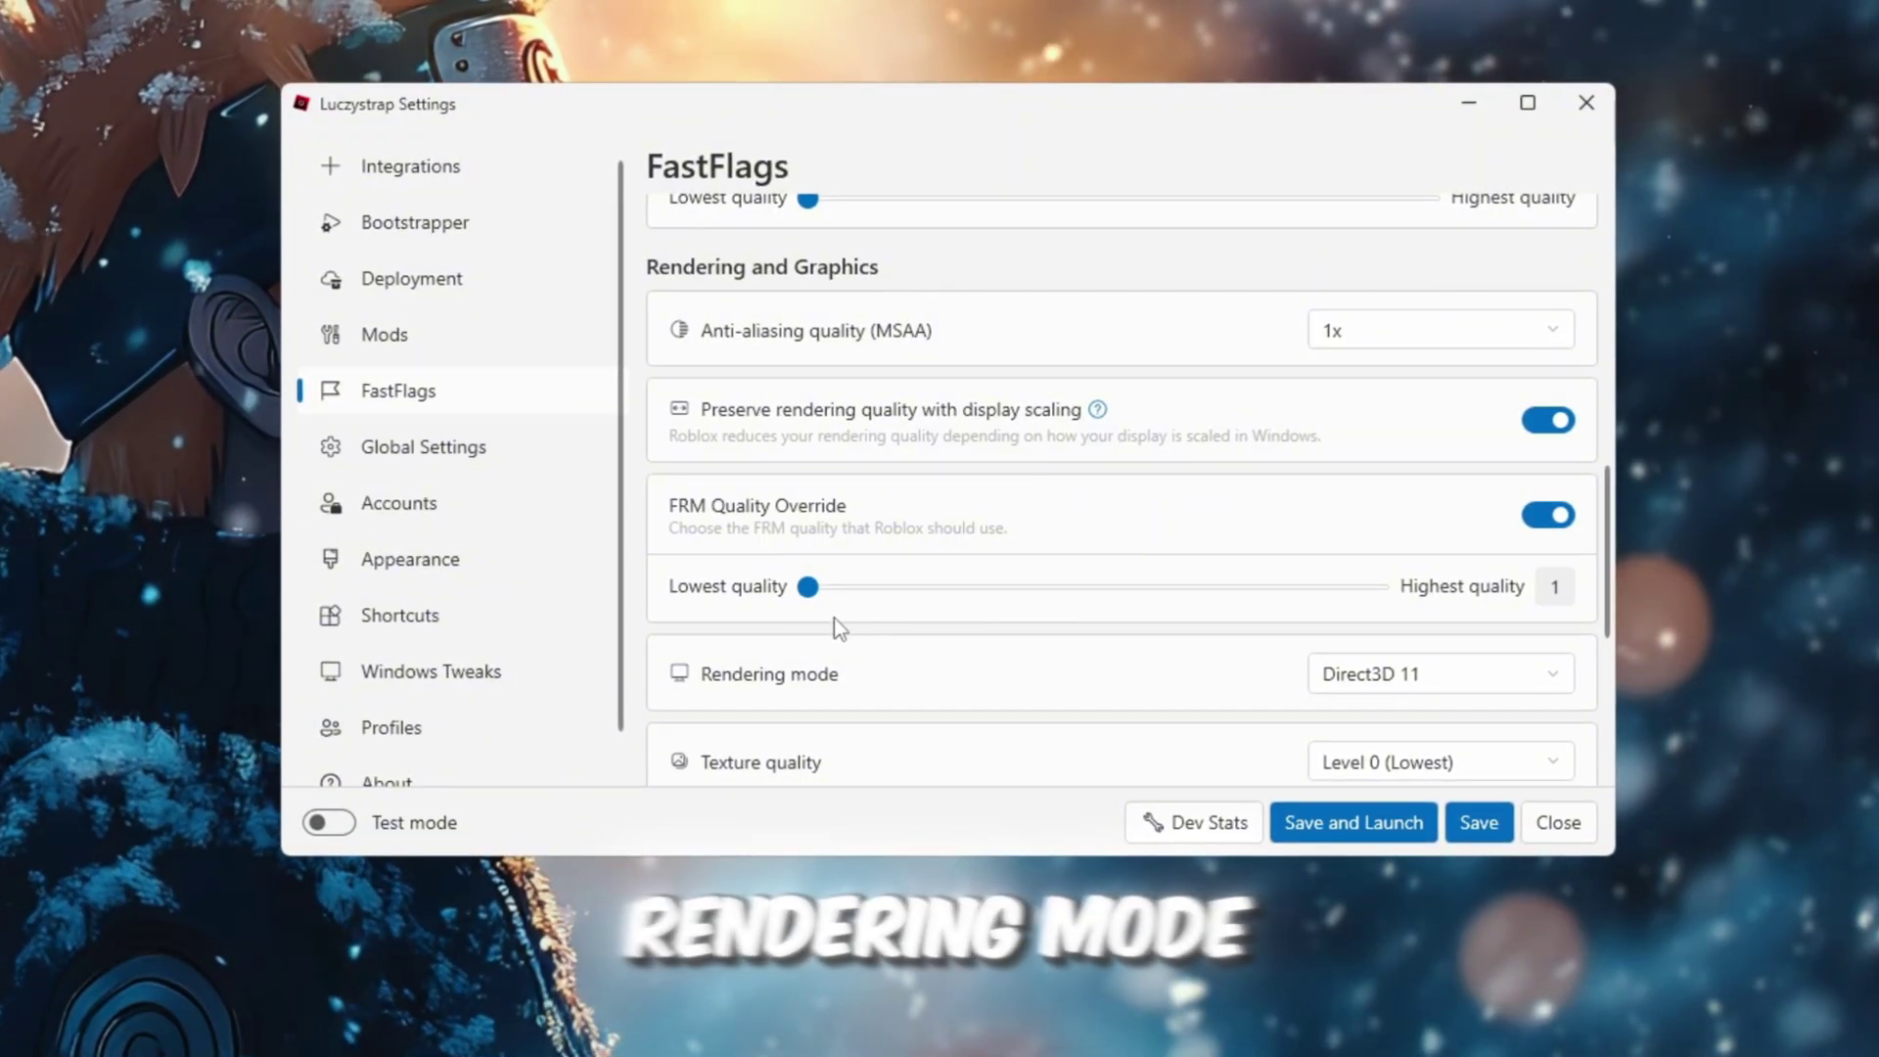
Step: Keep the rendering mode set to Direct3D 11
{"action": "scroll", "coordinate": [1075, 660], "scroll_direction": "down", "scroll_amount": 5}
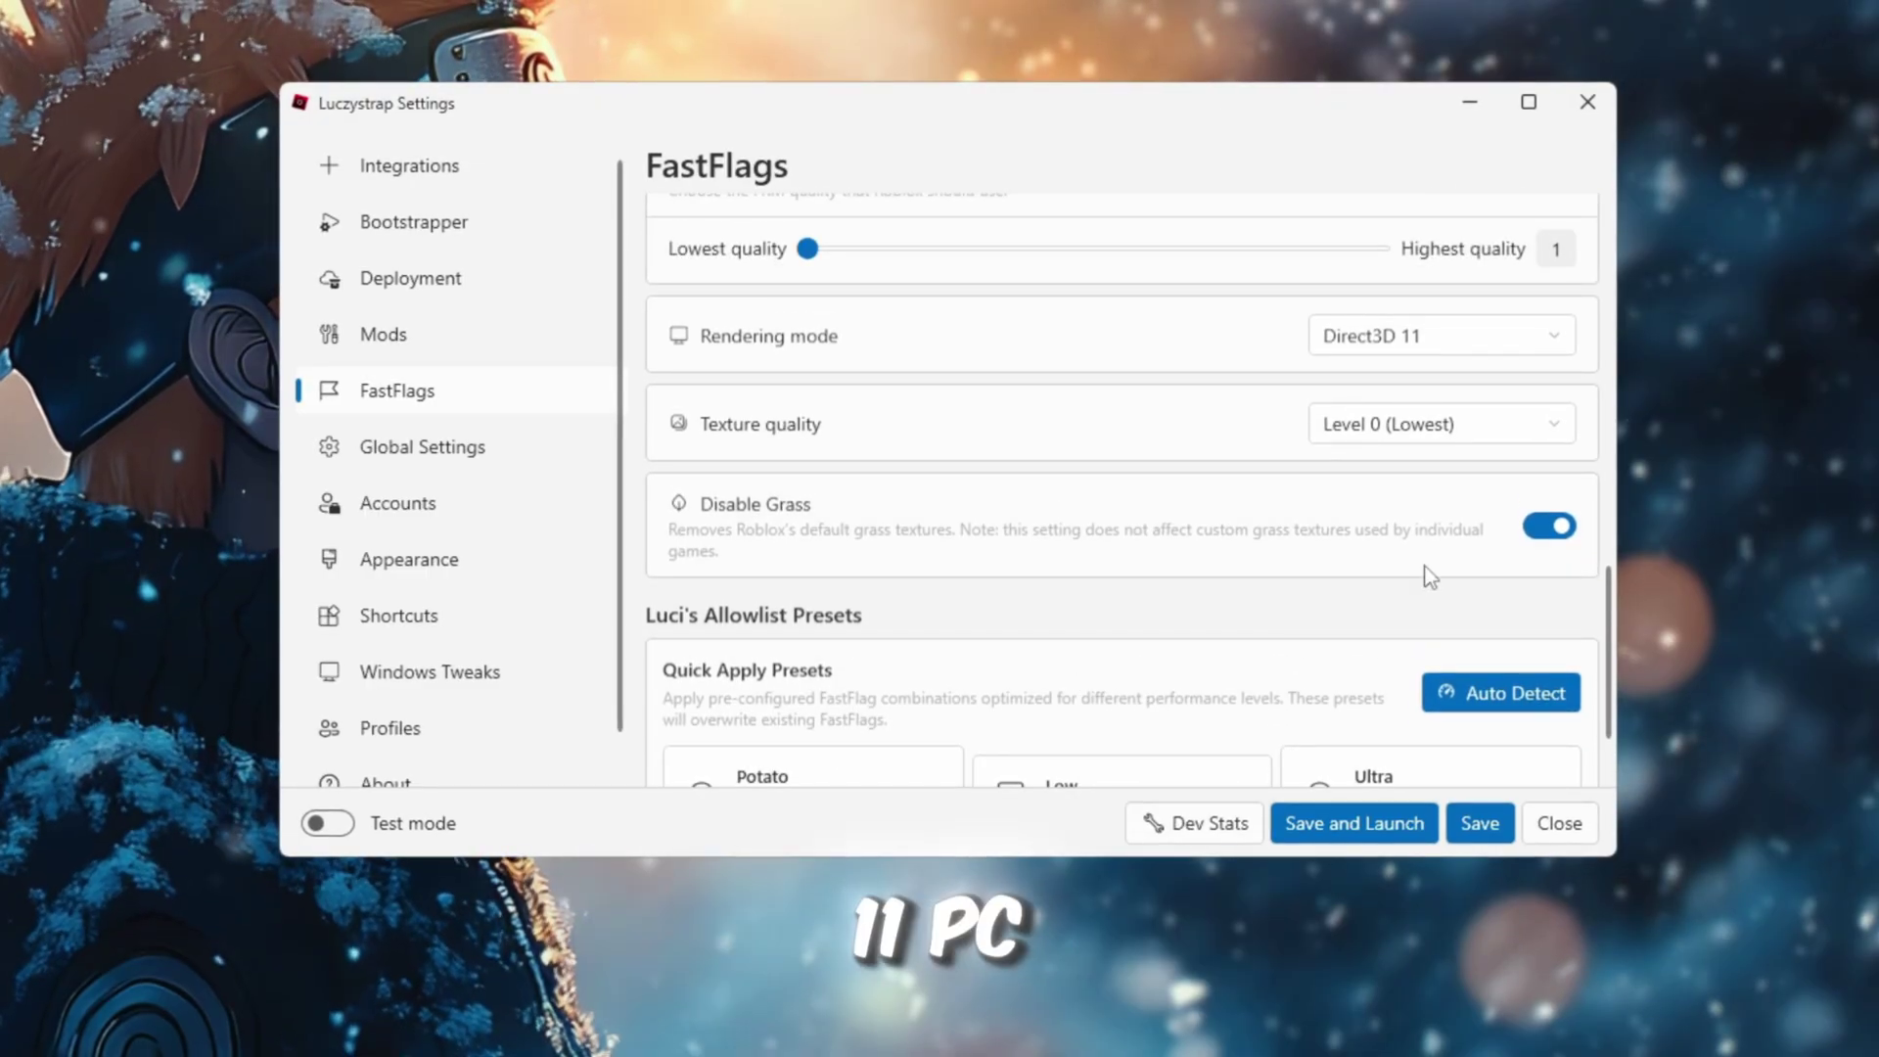
{"action": "left_click", "coordinate": [1488, 335]}
{"action": "scroll", "coordinate": [1492, 340], "scroll_direction": "down", "scroll_amount": 1}
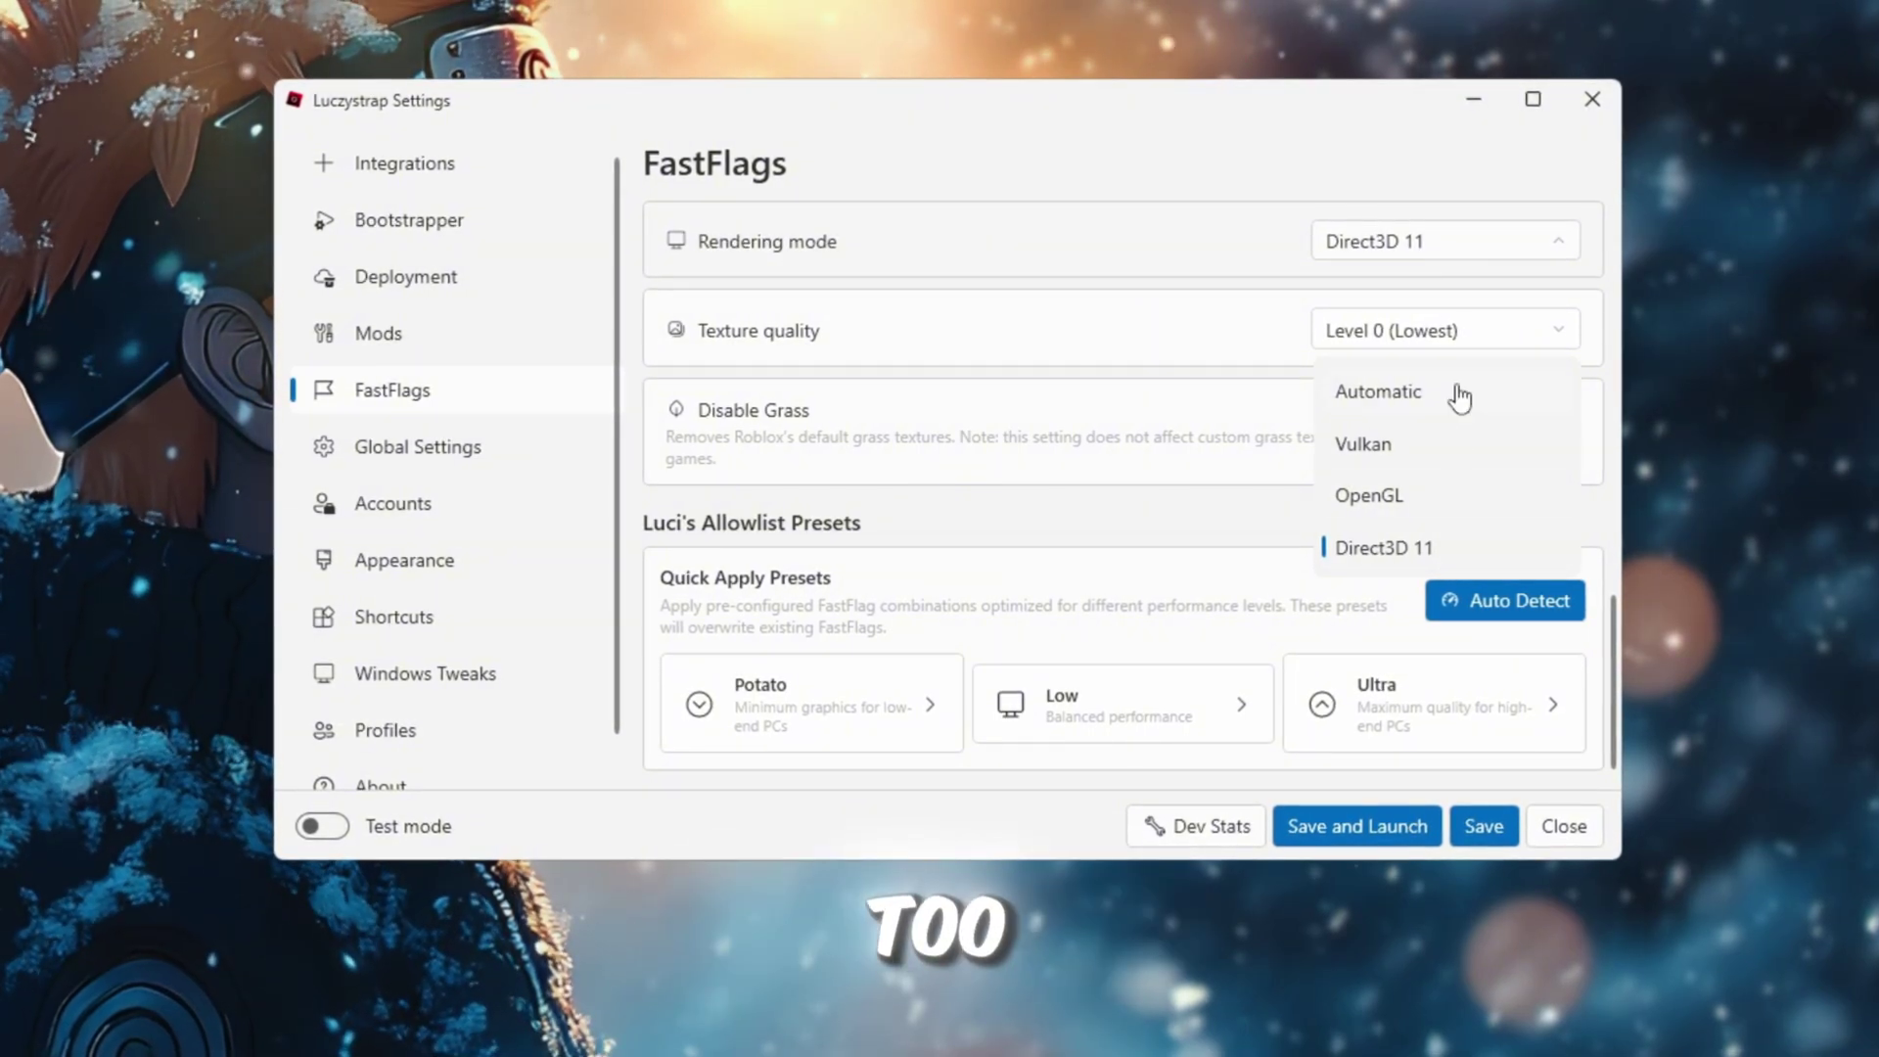
{"action": "left_click", "coordinate": [1449, 552]}
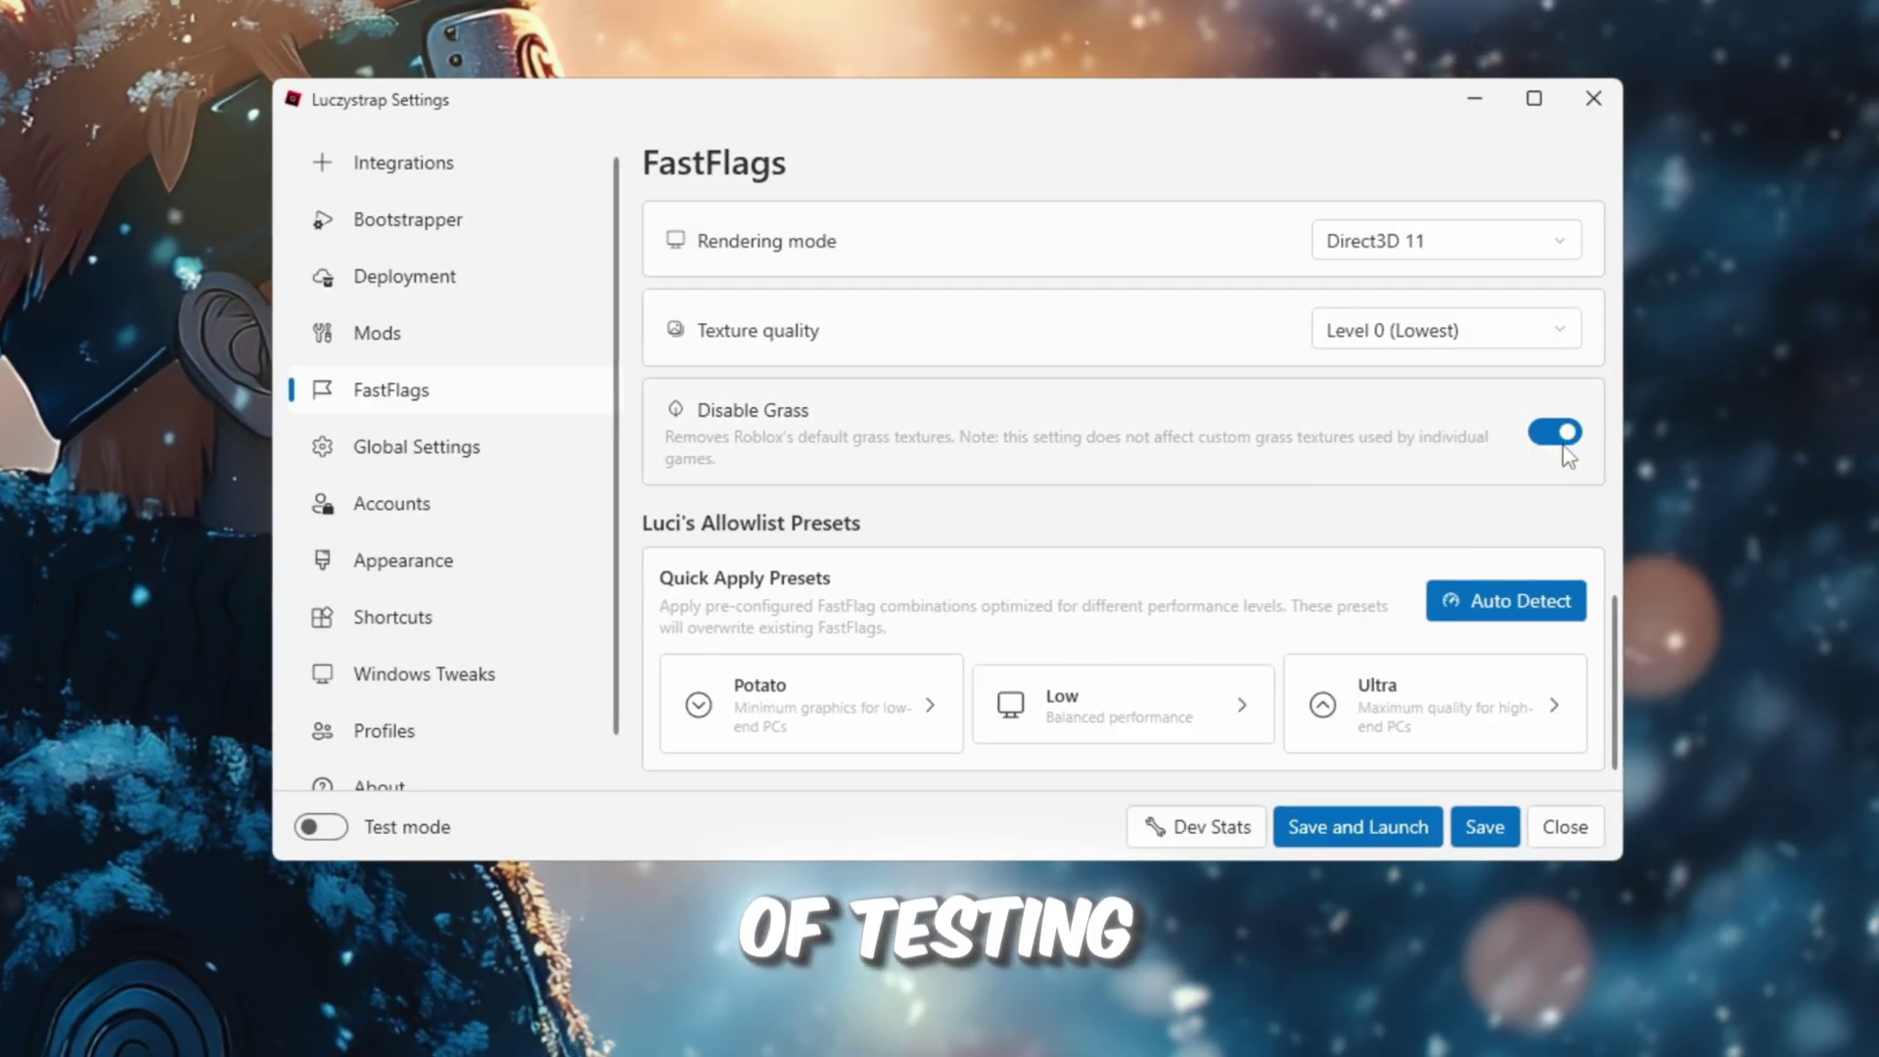
Step: Set texture quality to Level 0 (Lowest) and switch on Disable Grass
{"action": "scroll", "coordinate": [1586, 421], "scroll_direction": "up", "scroll_amount": 1}
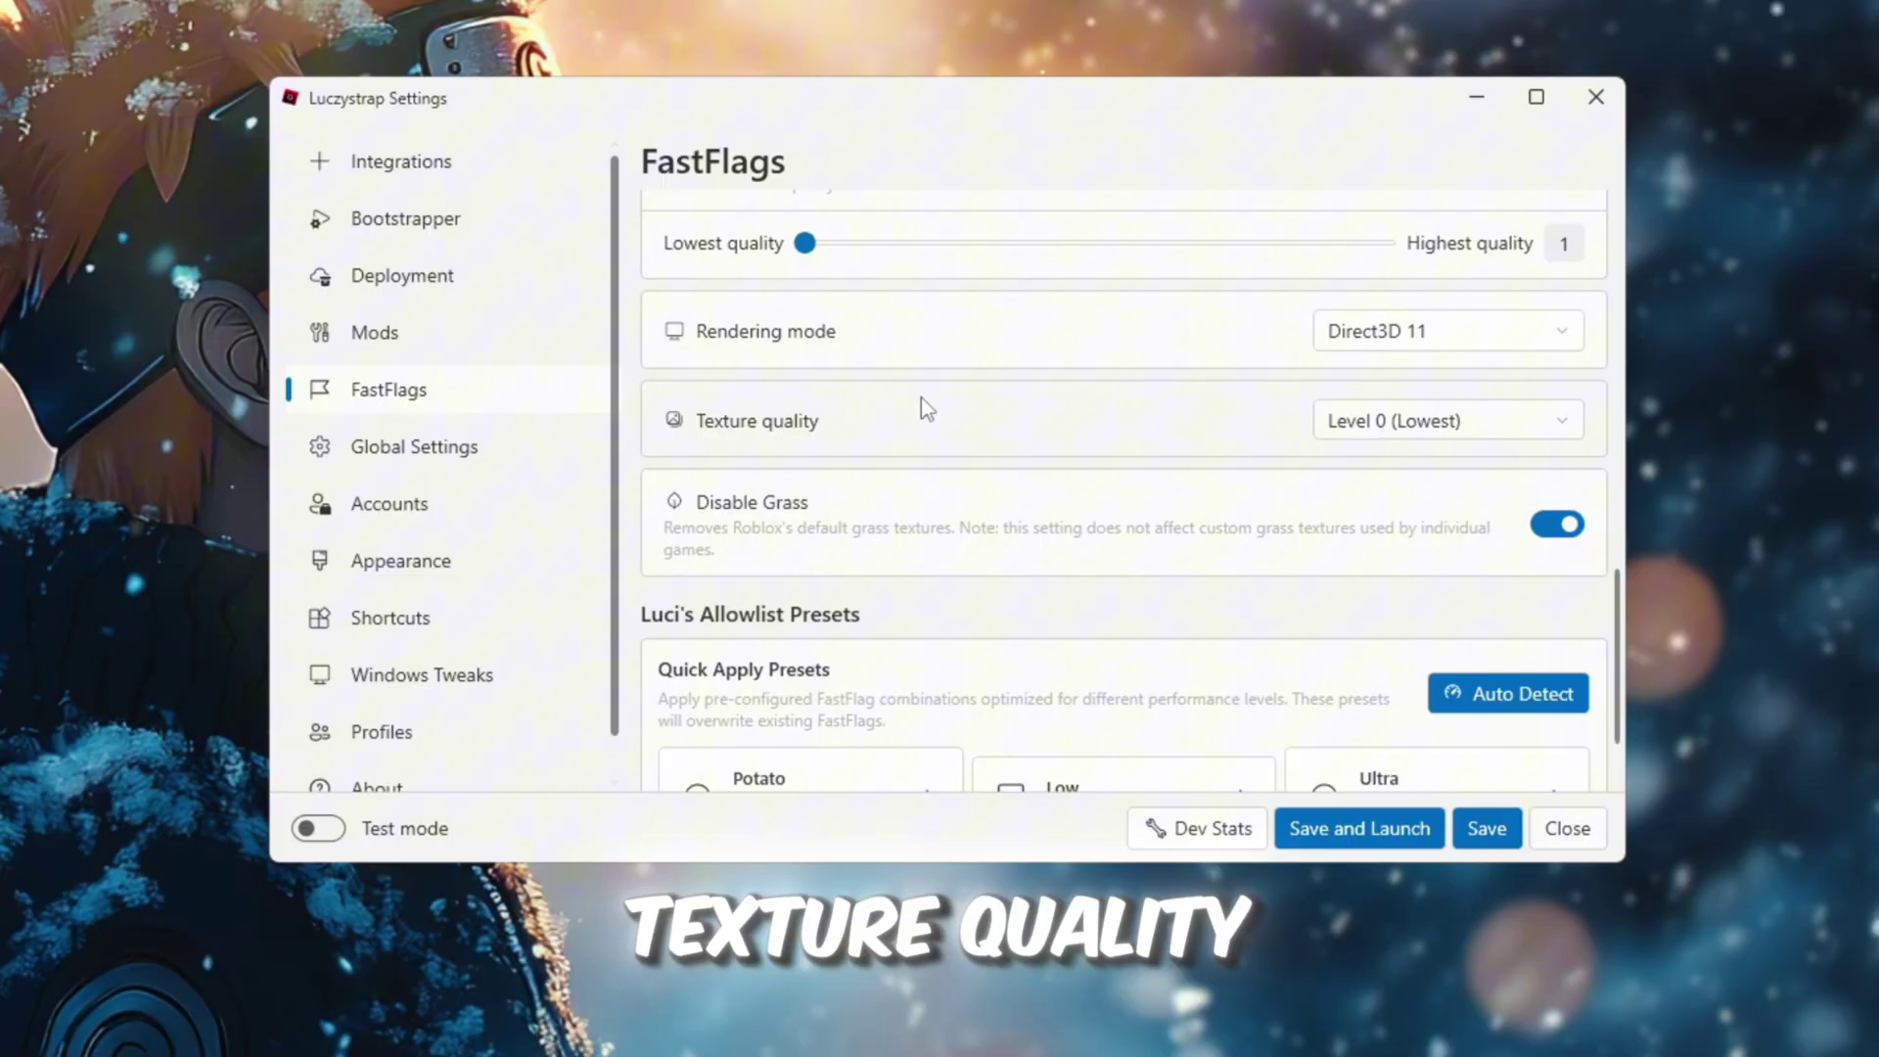
{"action": "scroll", "coordinate": [806, 477], "scroll_direction": "up", "scroll_amount": 1}
{"action": "left_click", "coordinate": [1429, 507]}
{"action": "left_click", "coordinate": [1420, 532]}
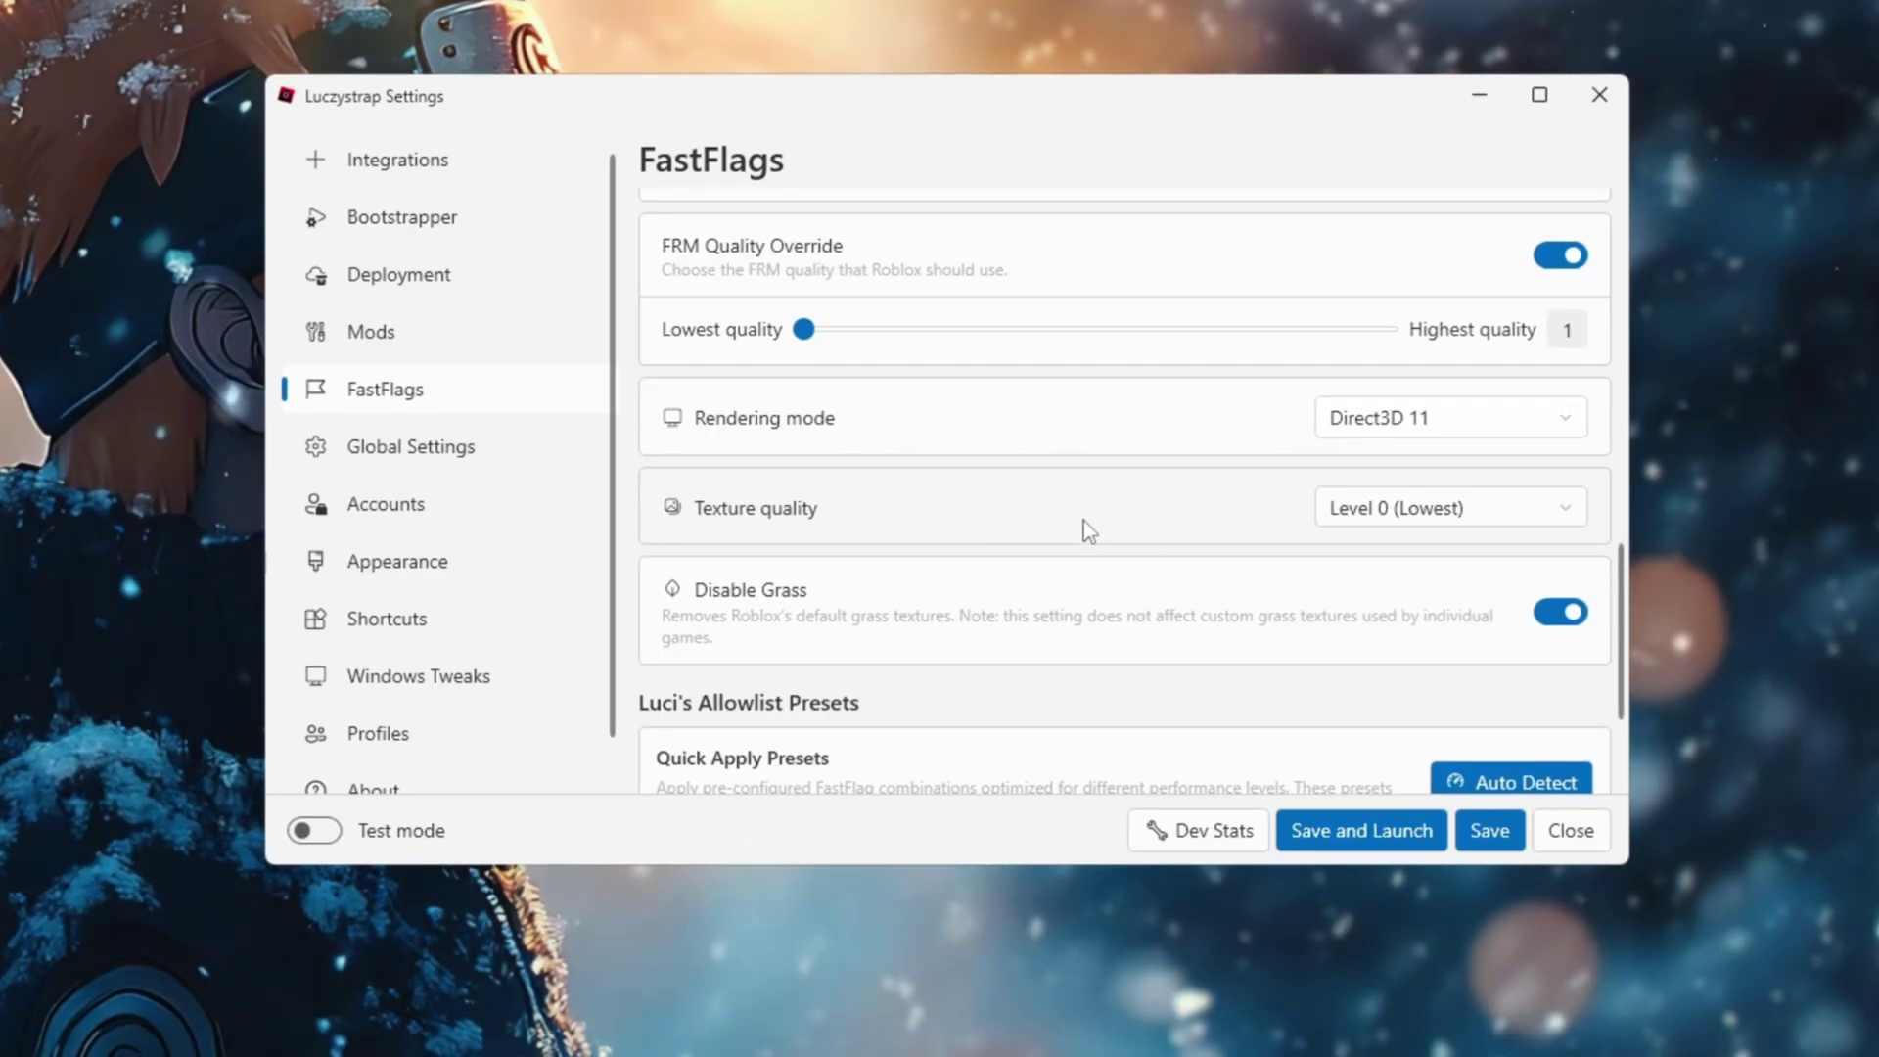
{"action": "scroll", "coordinate": [972, 517], "scroll_direction": "down", "scroll_amount": 2}
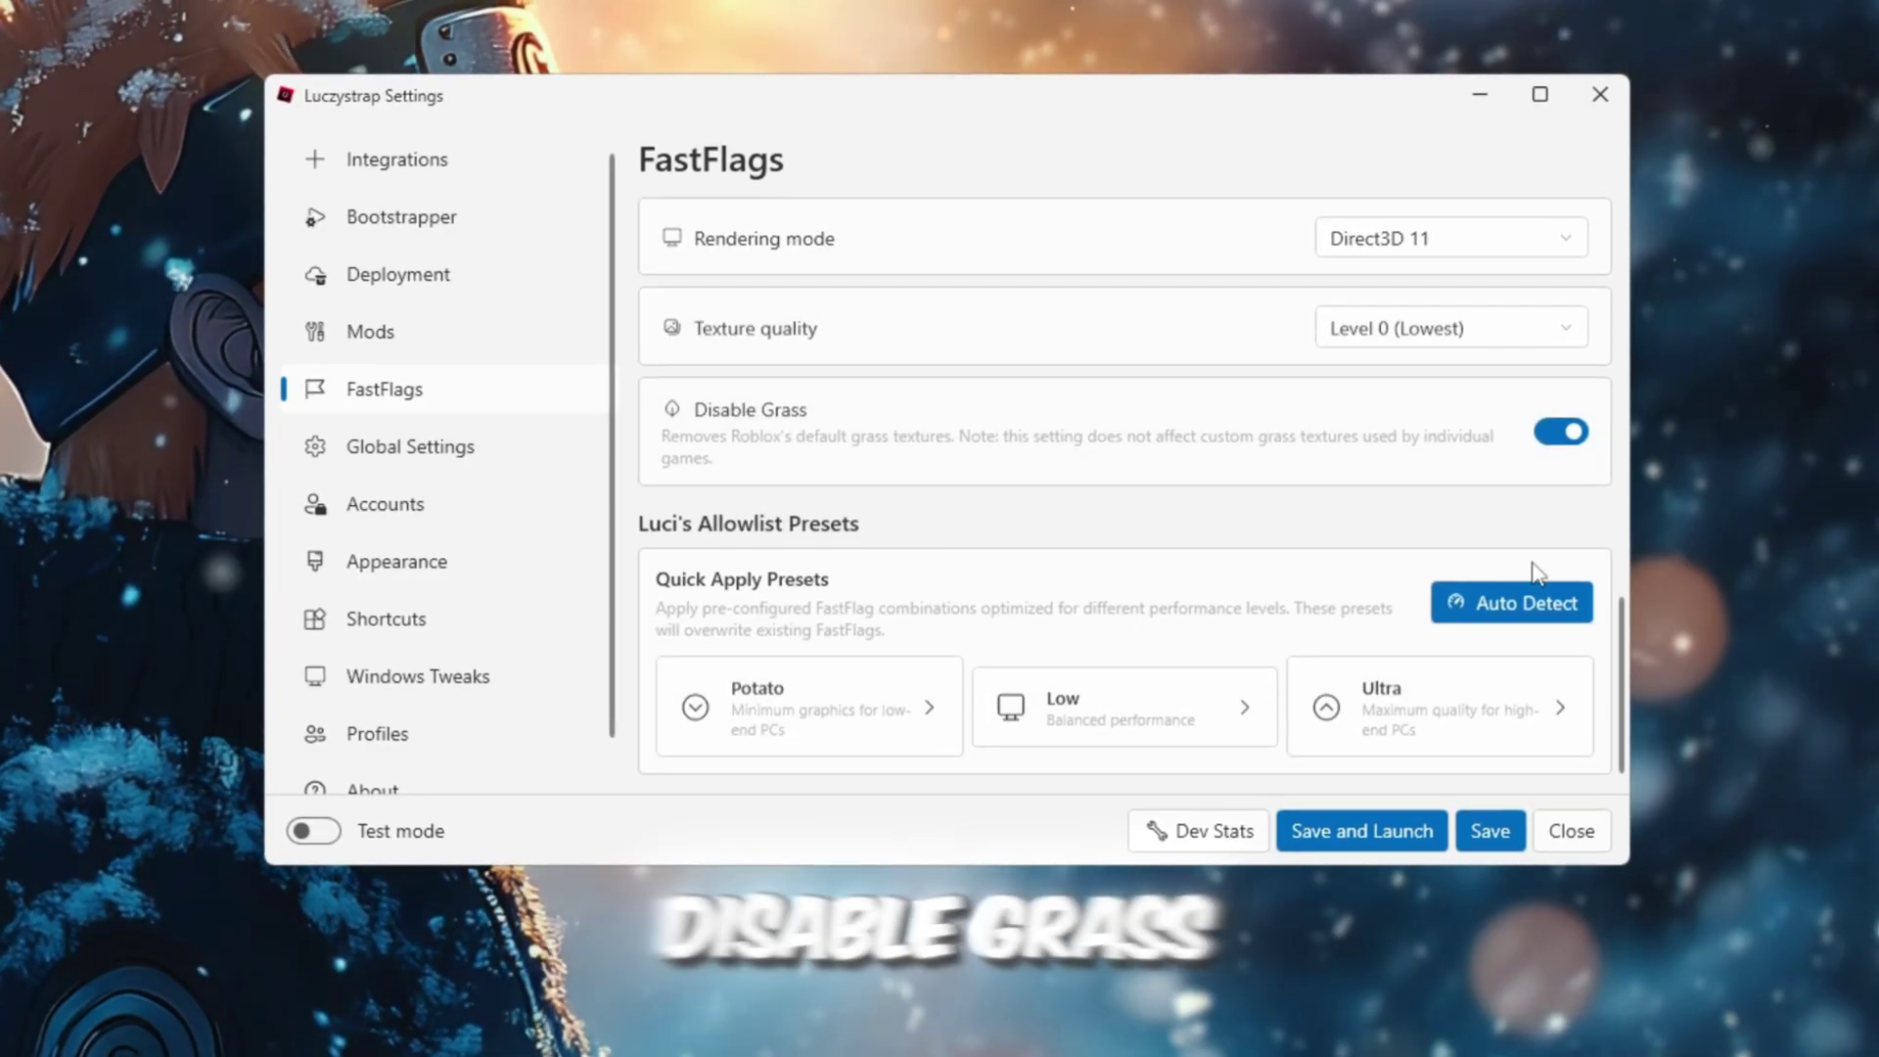
{"action": "left_click", "coordinate": [1556, 441]}
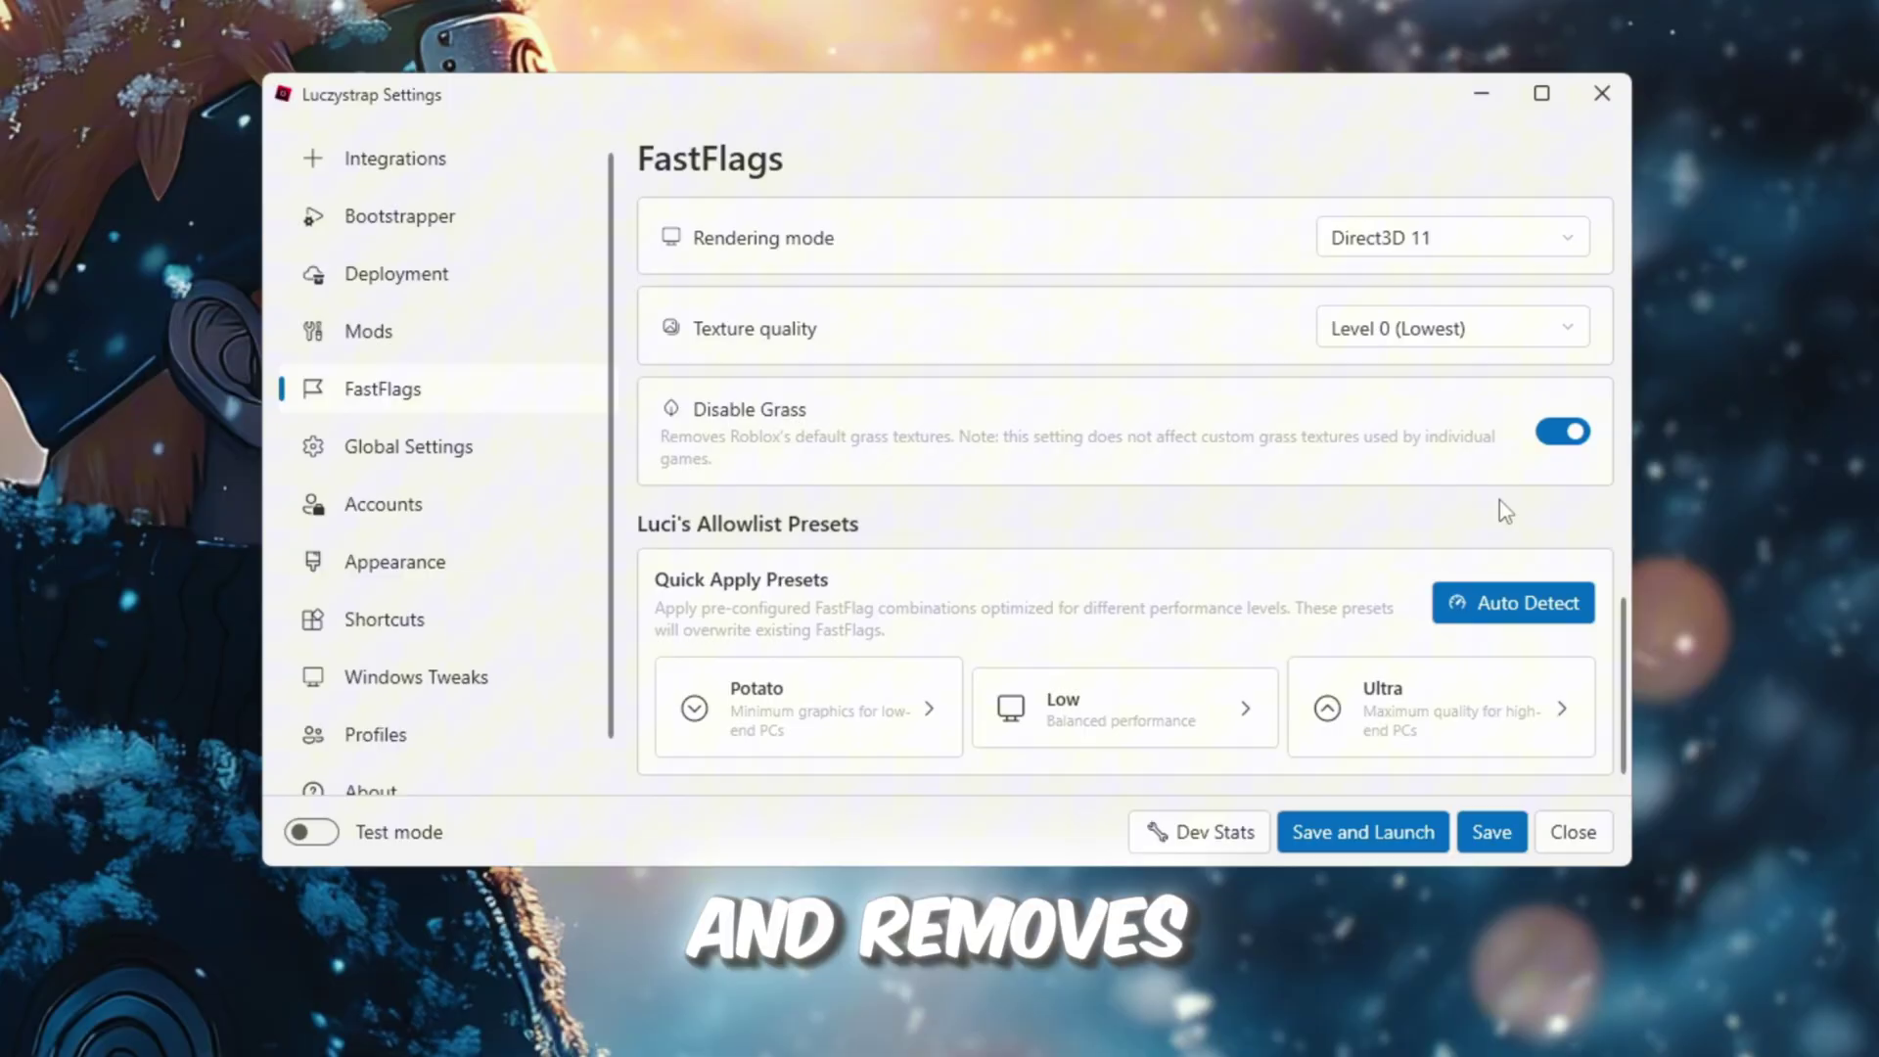
Step: Check the Global Settings page: framerate limit 9999 and graphics quality 1
{"action": "left_click", "coordinate": [409, 446]}
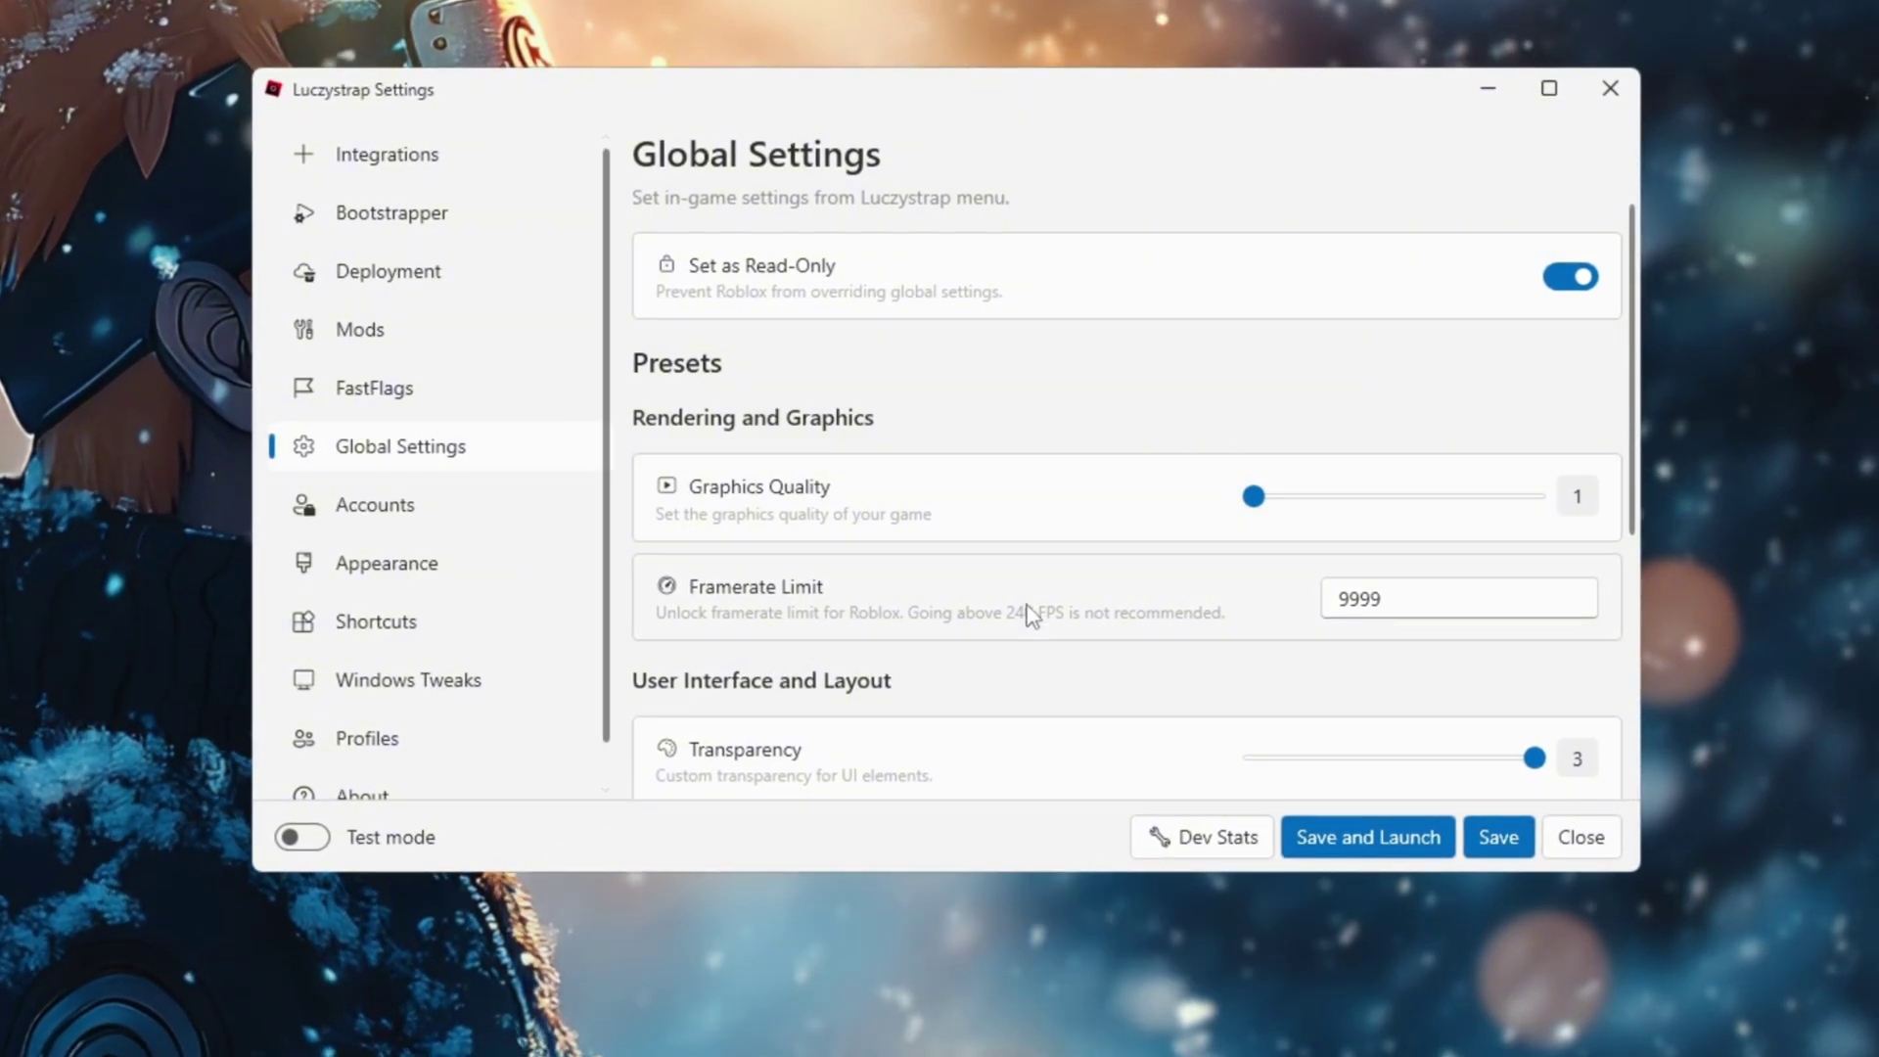
{"action": "left_click", "coordinate": [1488, 595]}
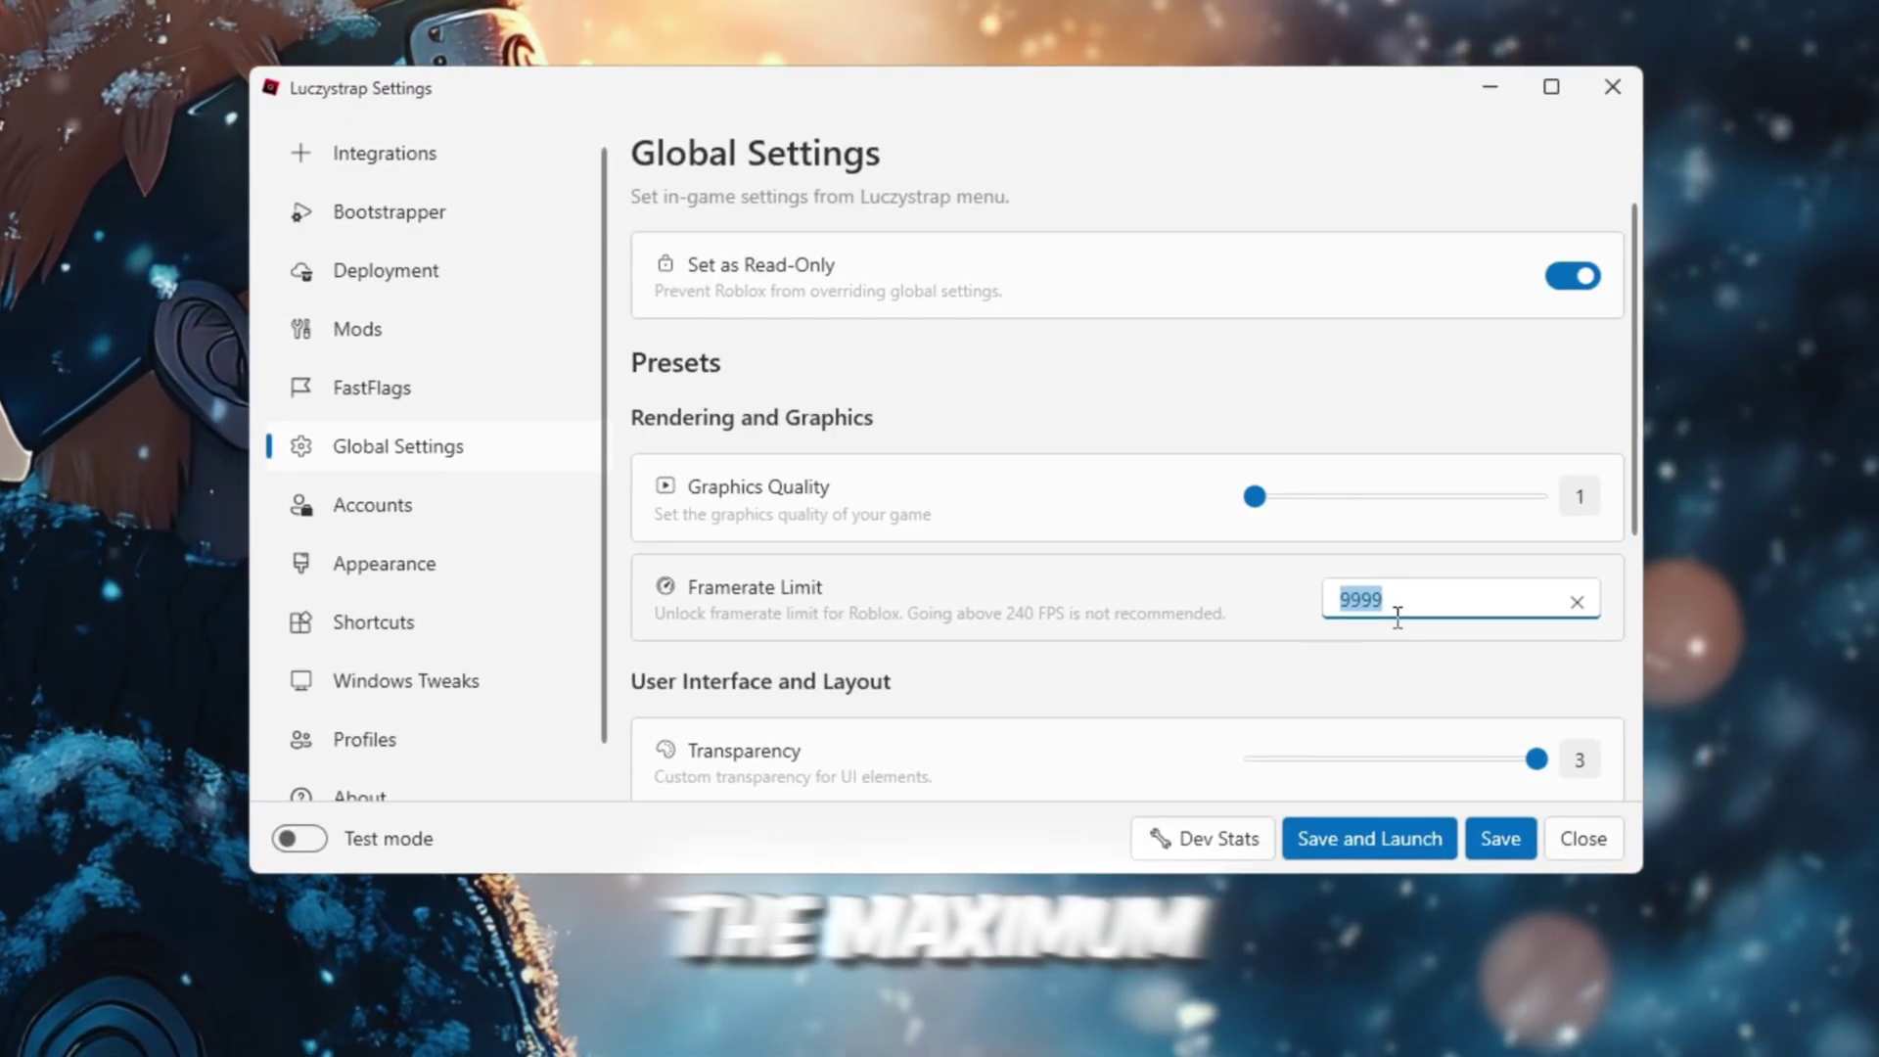
{"action": "scroll", "coordinate": [1099, 608], "scroll_direction": "down", "scroll_amount": 3}
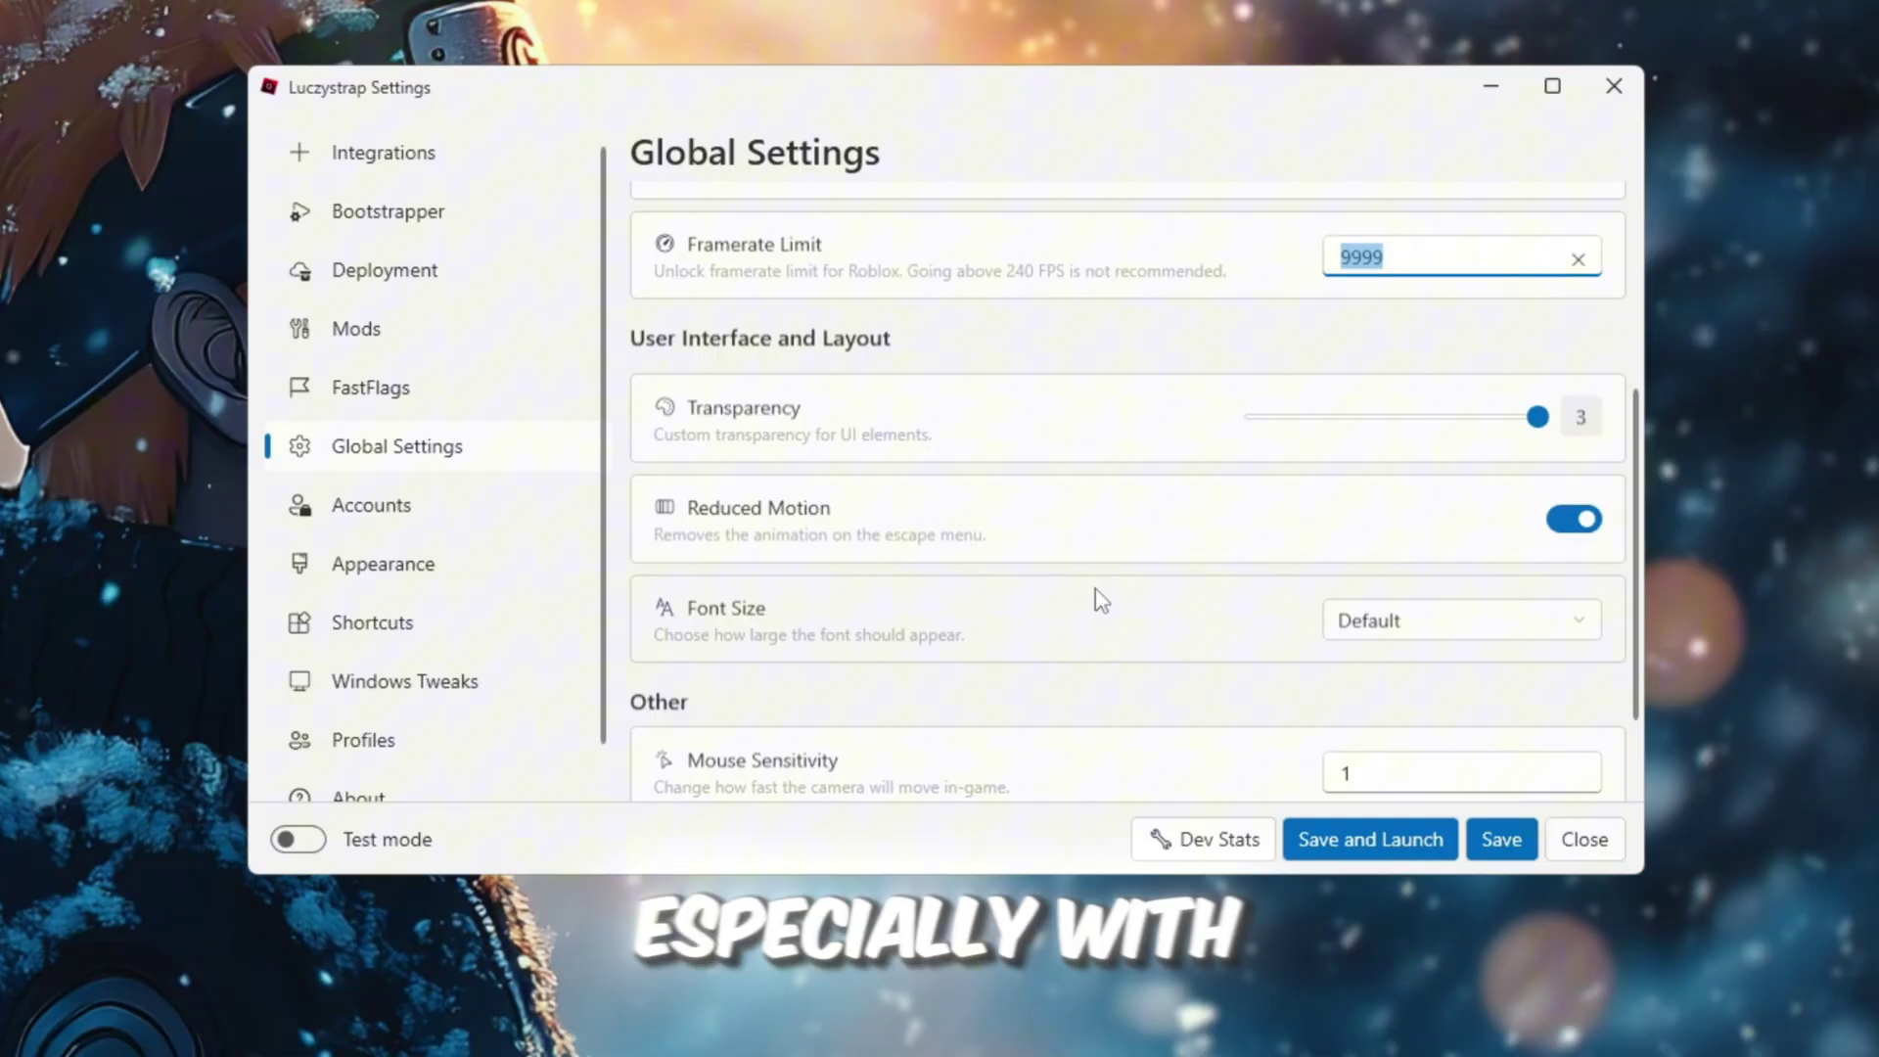
{"action": "scroll", "coordinate": [1099, 601], "scroll_direction": "down", "scroll_amount": 1}
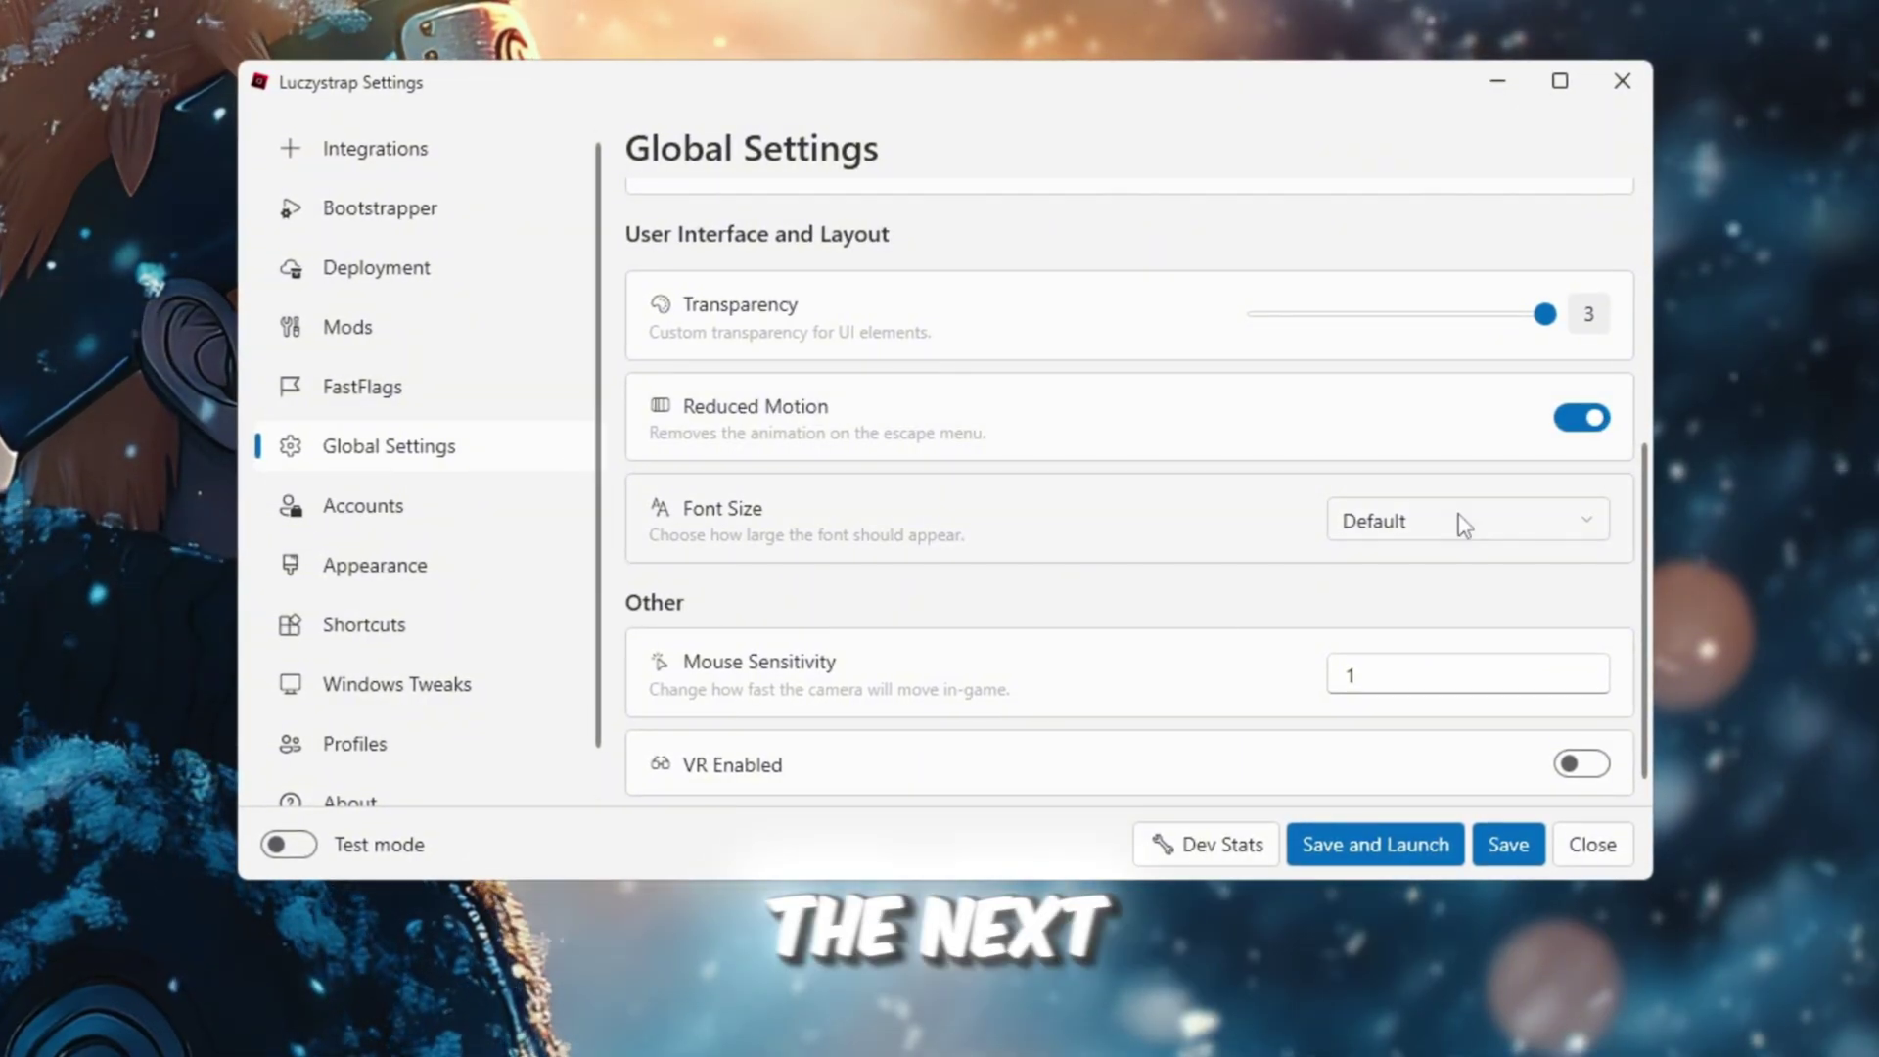
{"action": "scroll", "coordinate": [1141, 522], "scroll_direction": "down", "scroll_amount": 1}
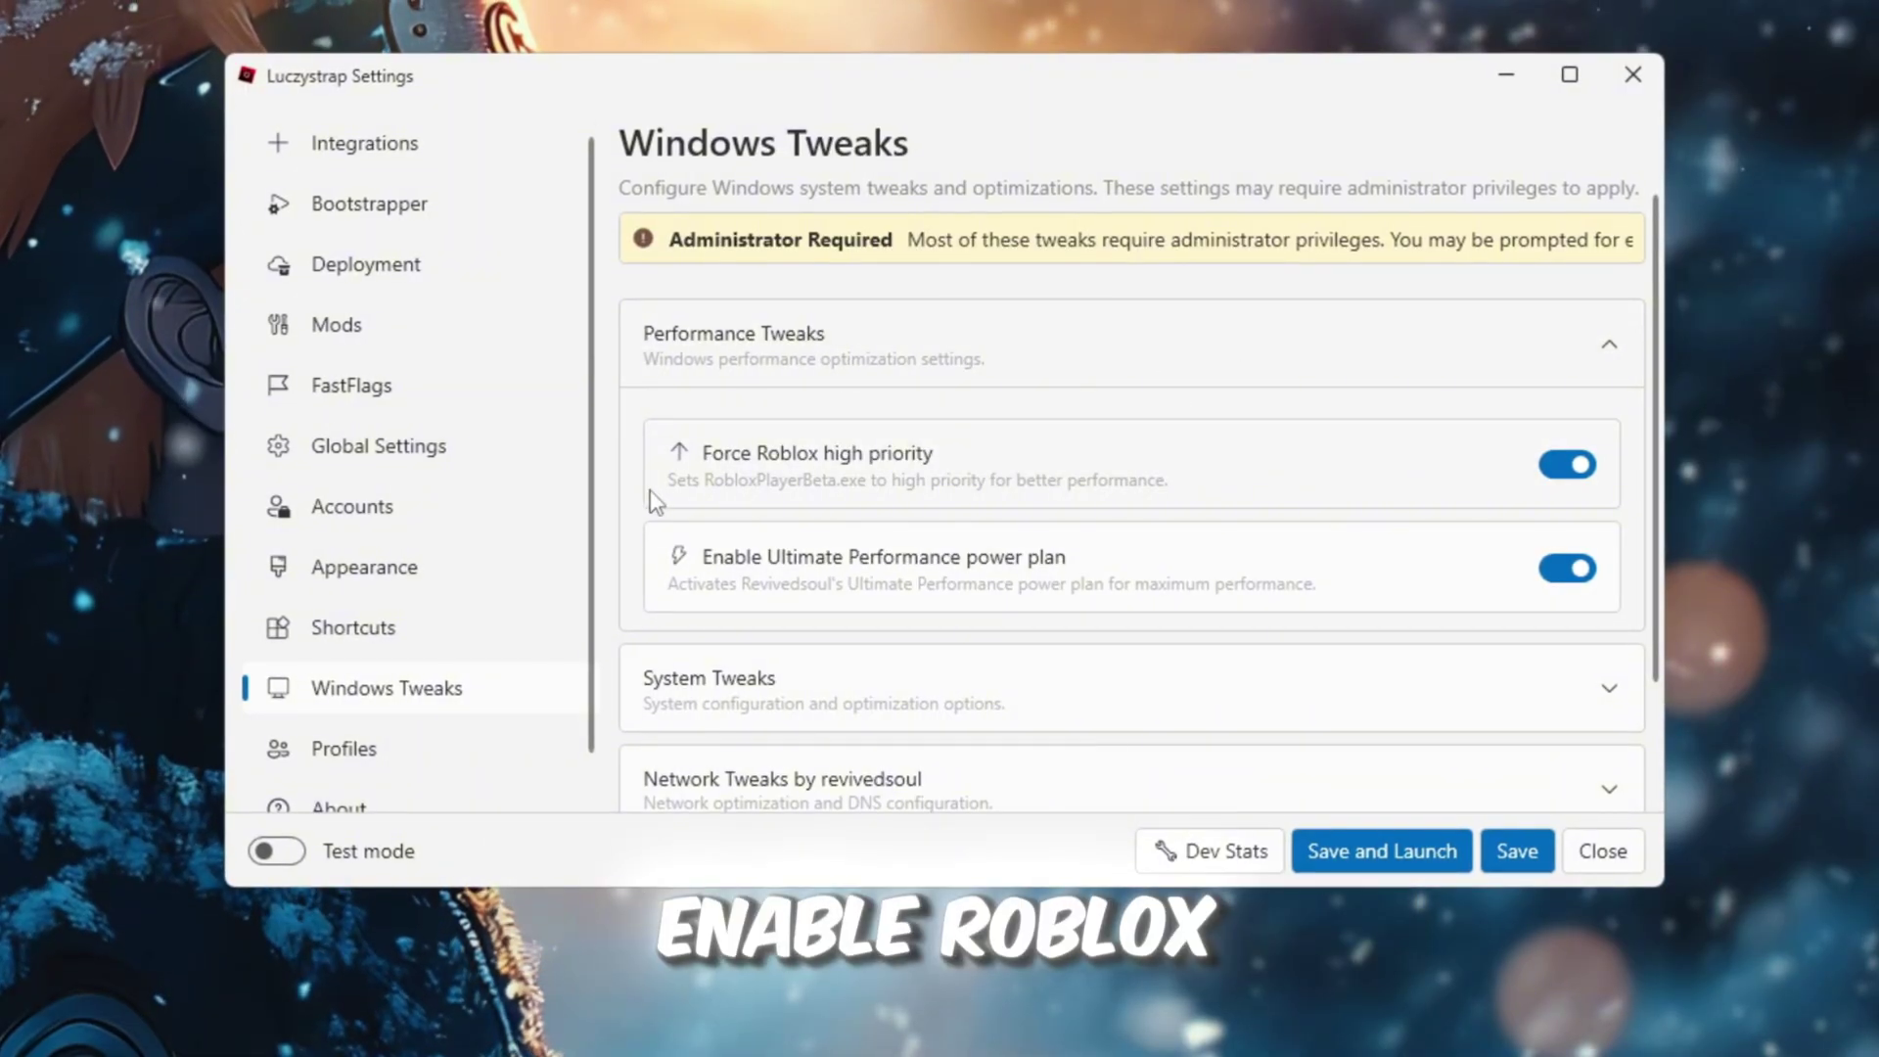
Step: Keep Force Roblox high priority and the Ultimate Performance power plan switched on
{"action": "left_click", "coordinate": [1569, 464]}
{"action": "left_click", "coordinate": [1572, 466]}
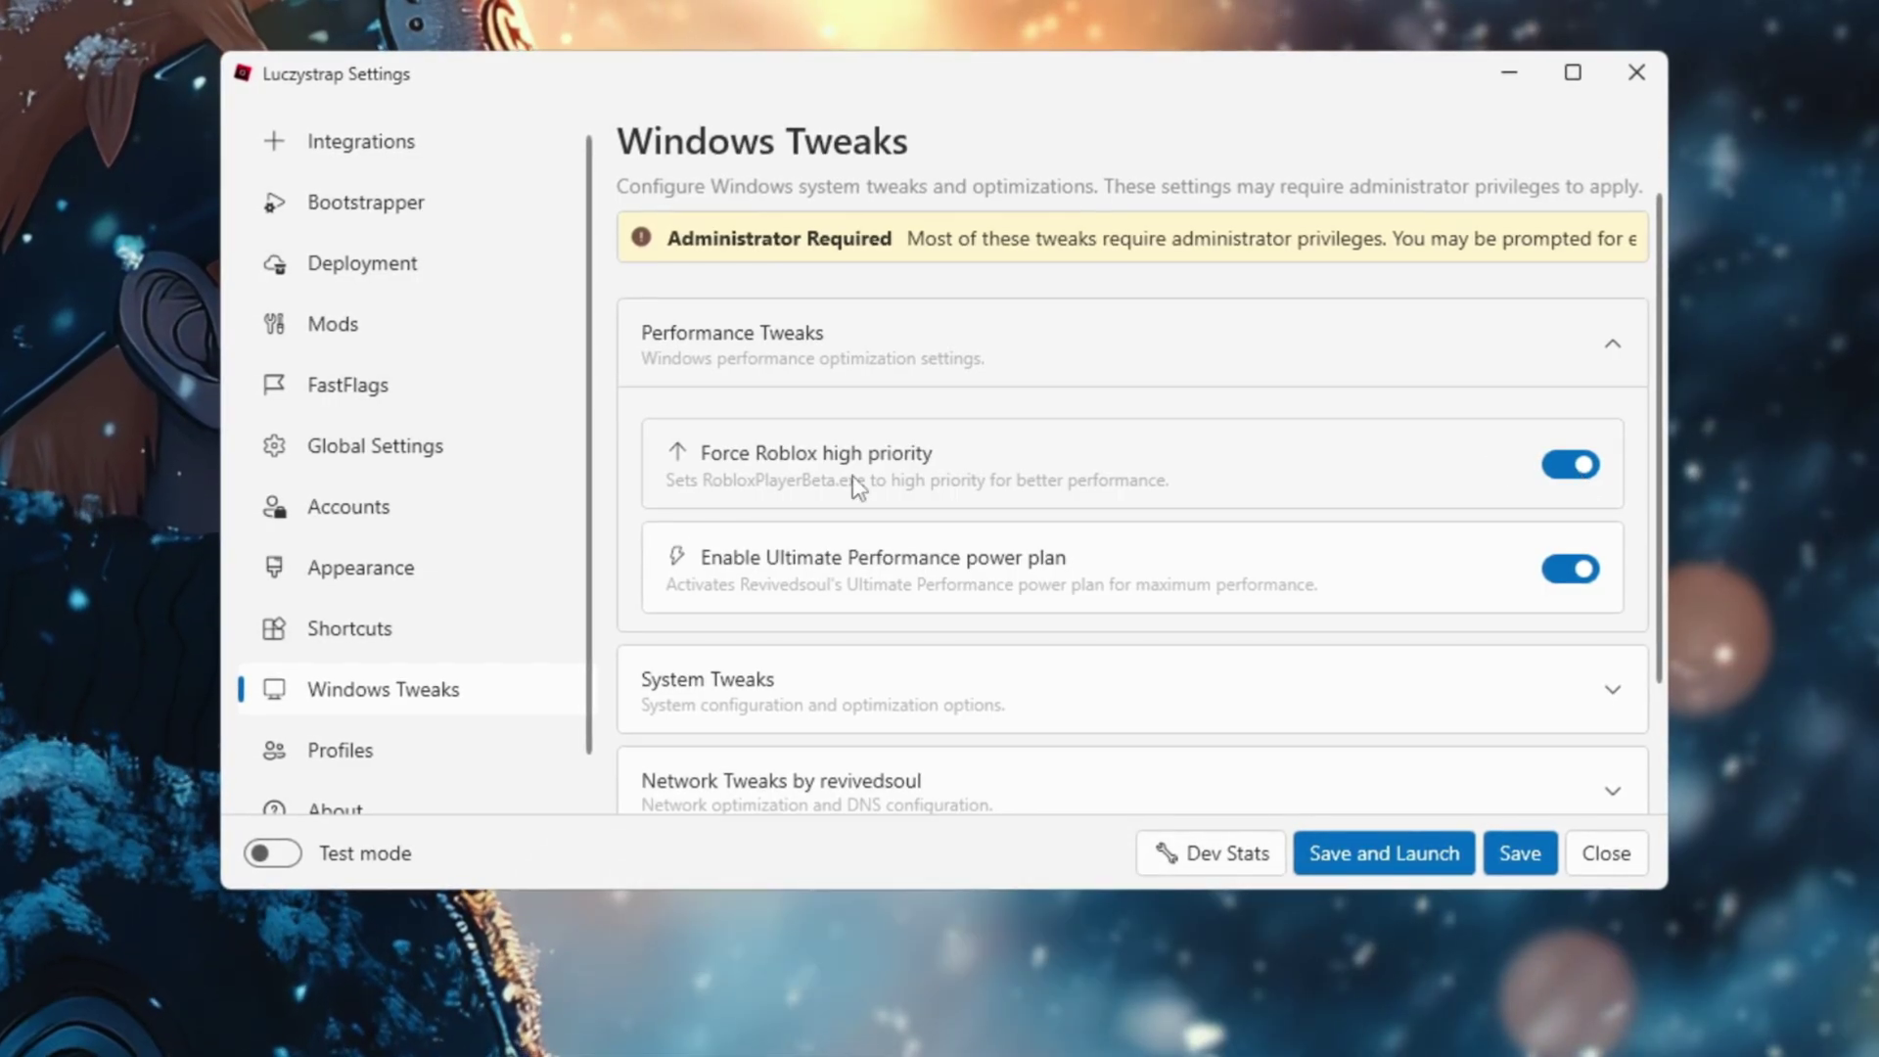
{"action": "left_click", "coordinate": [1572, 577]}
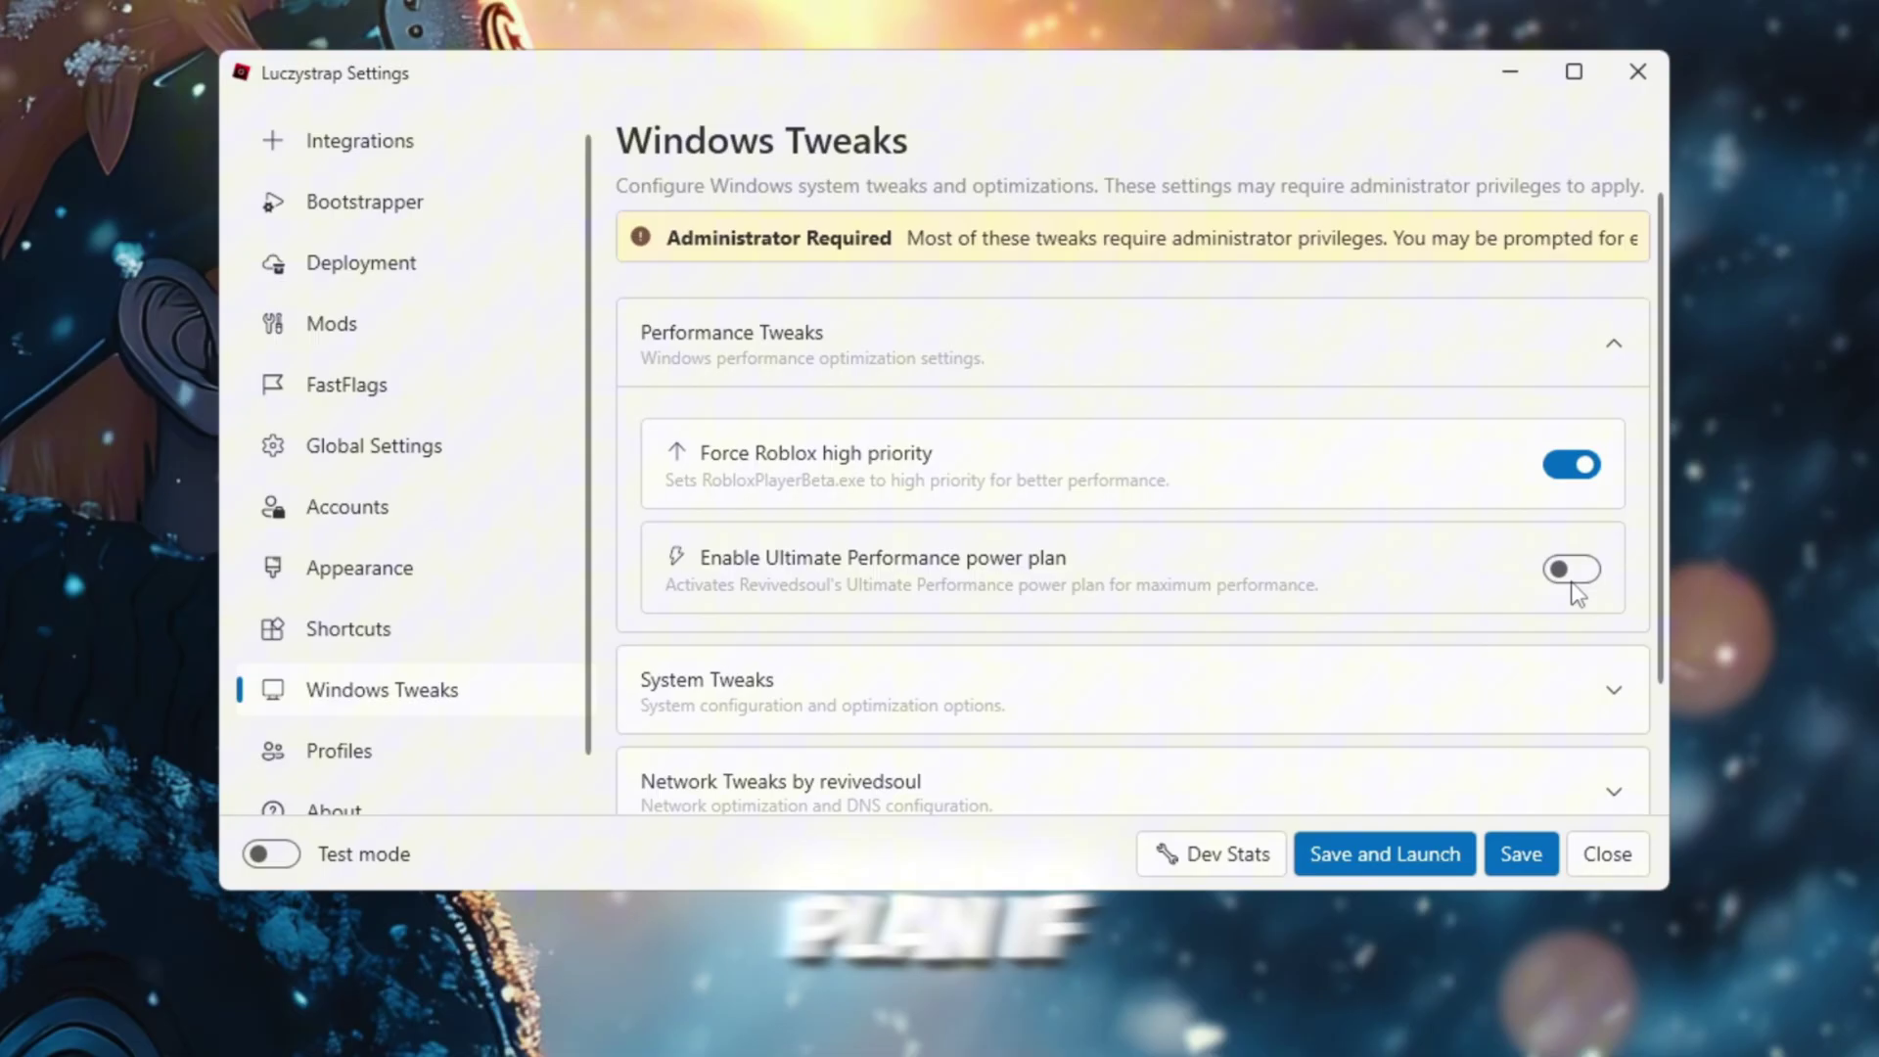
{"action": "left_click", "coordinate": [1572, 578]}
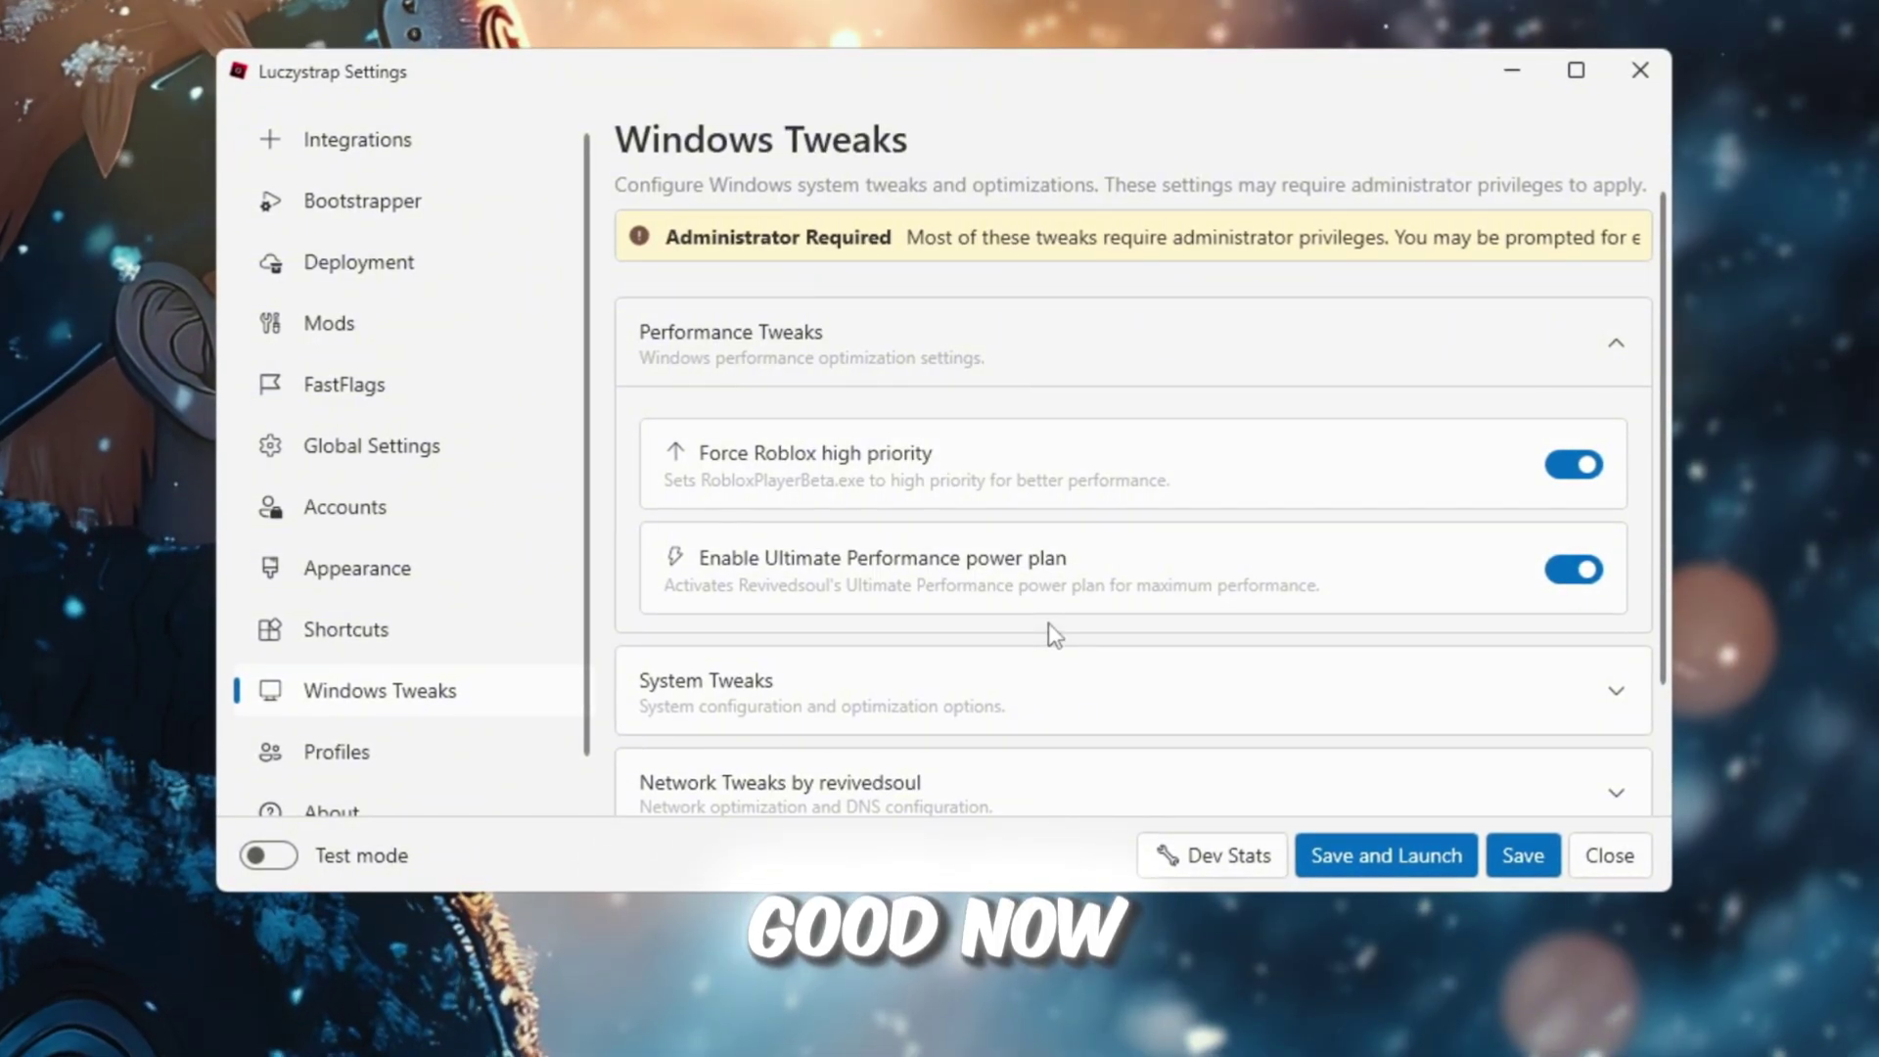
{"action": "scroll", "coordinate": [1273, 553], "scroll_direction": "down", "scroll_amount": 2}
Step: Expand System Tweaks and toggle the Disable CPU core parking setting
{"action": "left_click", "coordinate": [1070, 568]}
{"action": "scroll", "coordinate": [1067, 563], "scroll_direction": "down", "scroll_amount": 3}
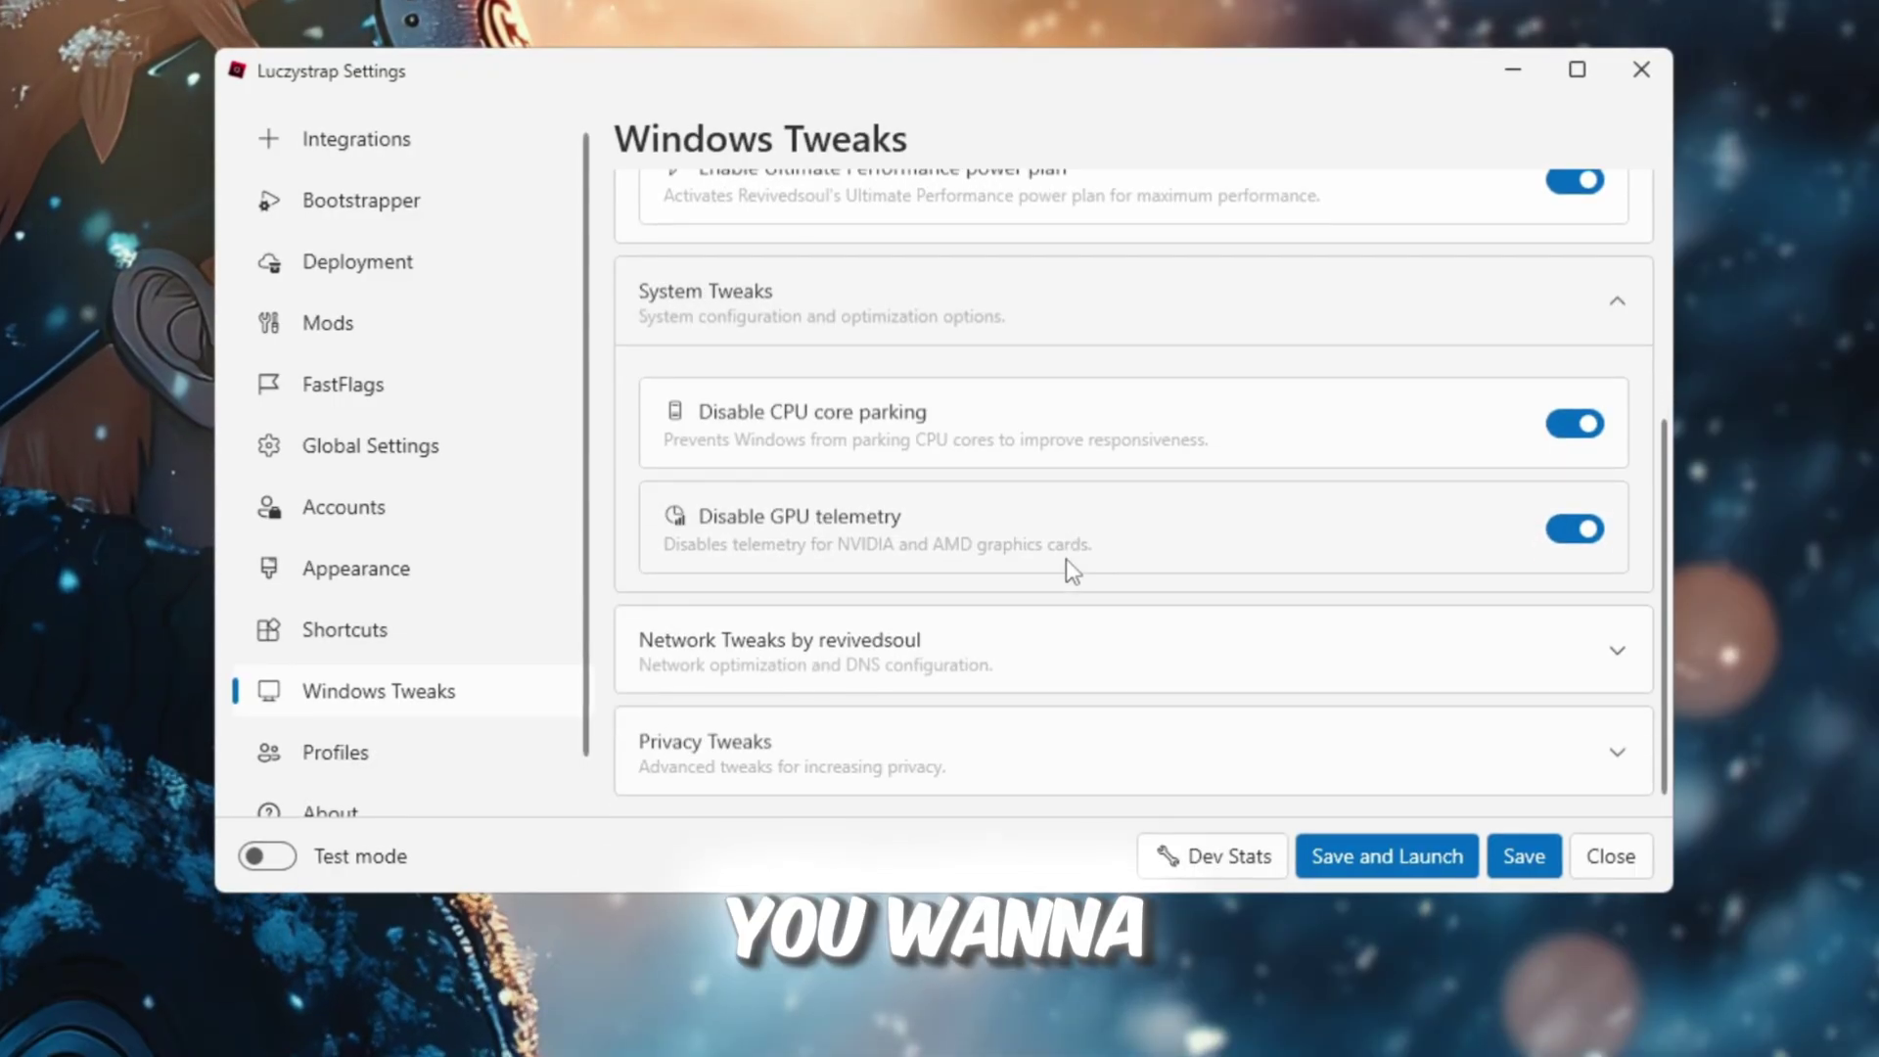
{"action": "left_click", "coordinate": [1577, 431]}
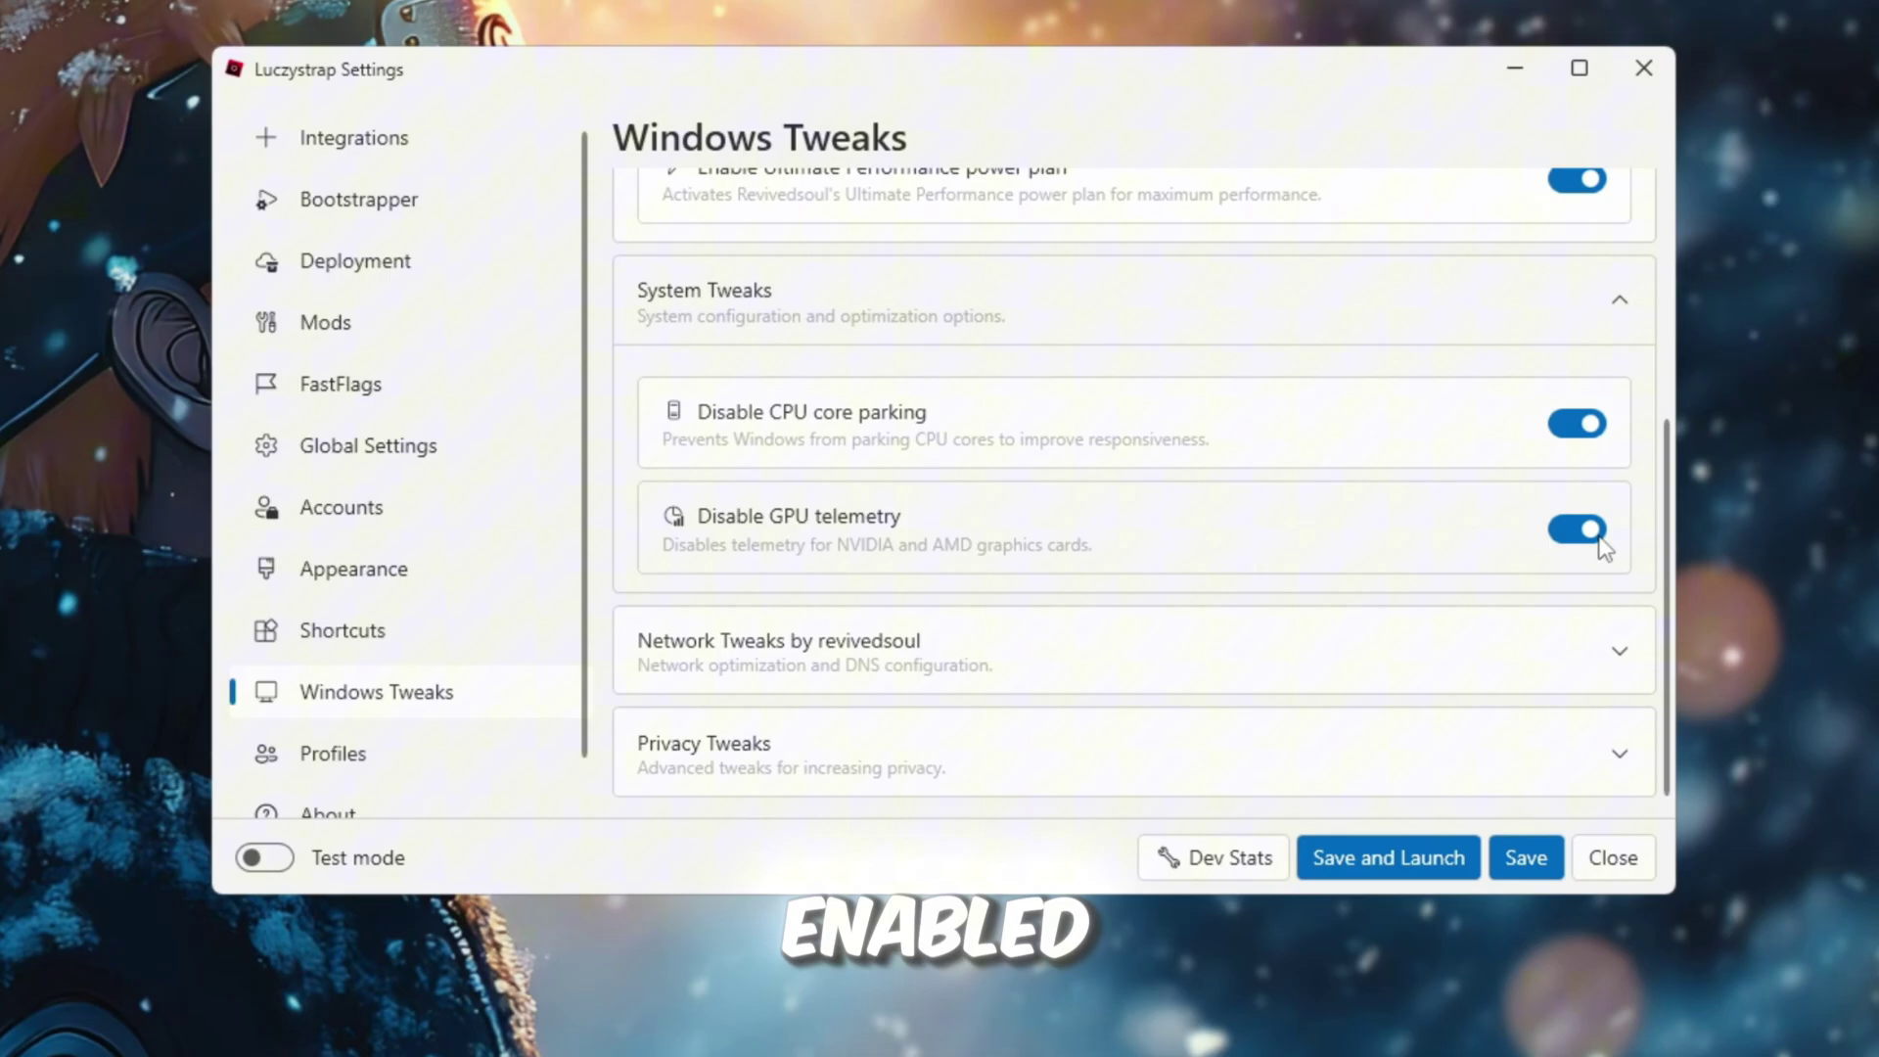
Step: Keep Cloudflare DNS (1.1.1.1) on under Network Tweaks, then expand Privacy Tweaks
{"action": "left_click", "coordinate": [1179, 656]}
{"action": "scroll", "coordinate": [1131, 601], "scroll_direction": "down", "scroll_amount": 5}
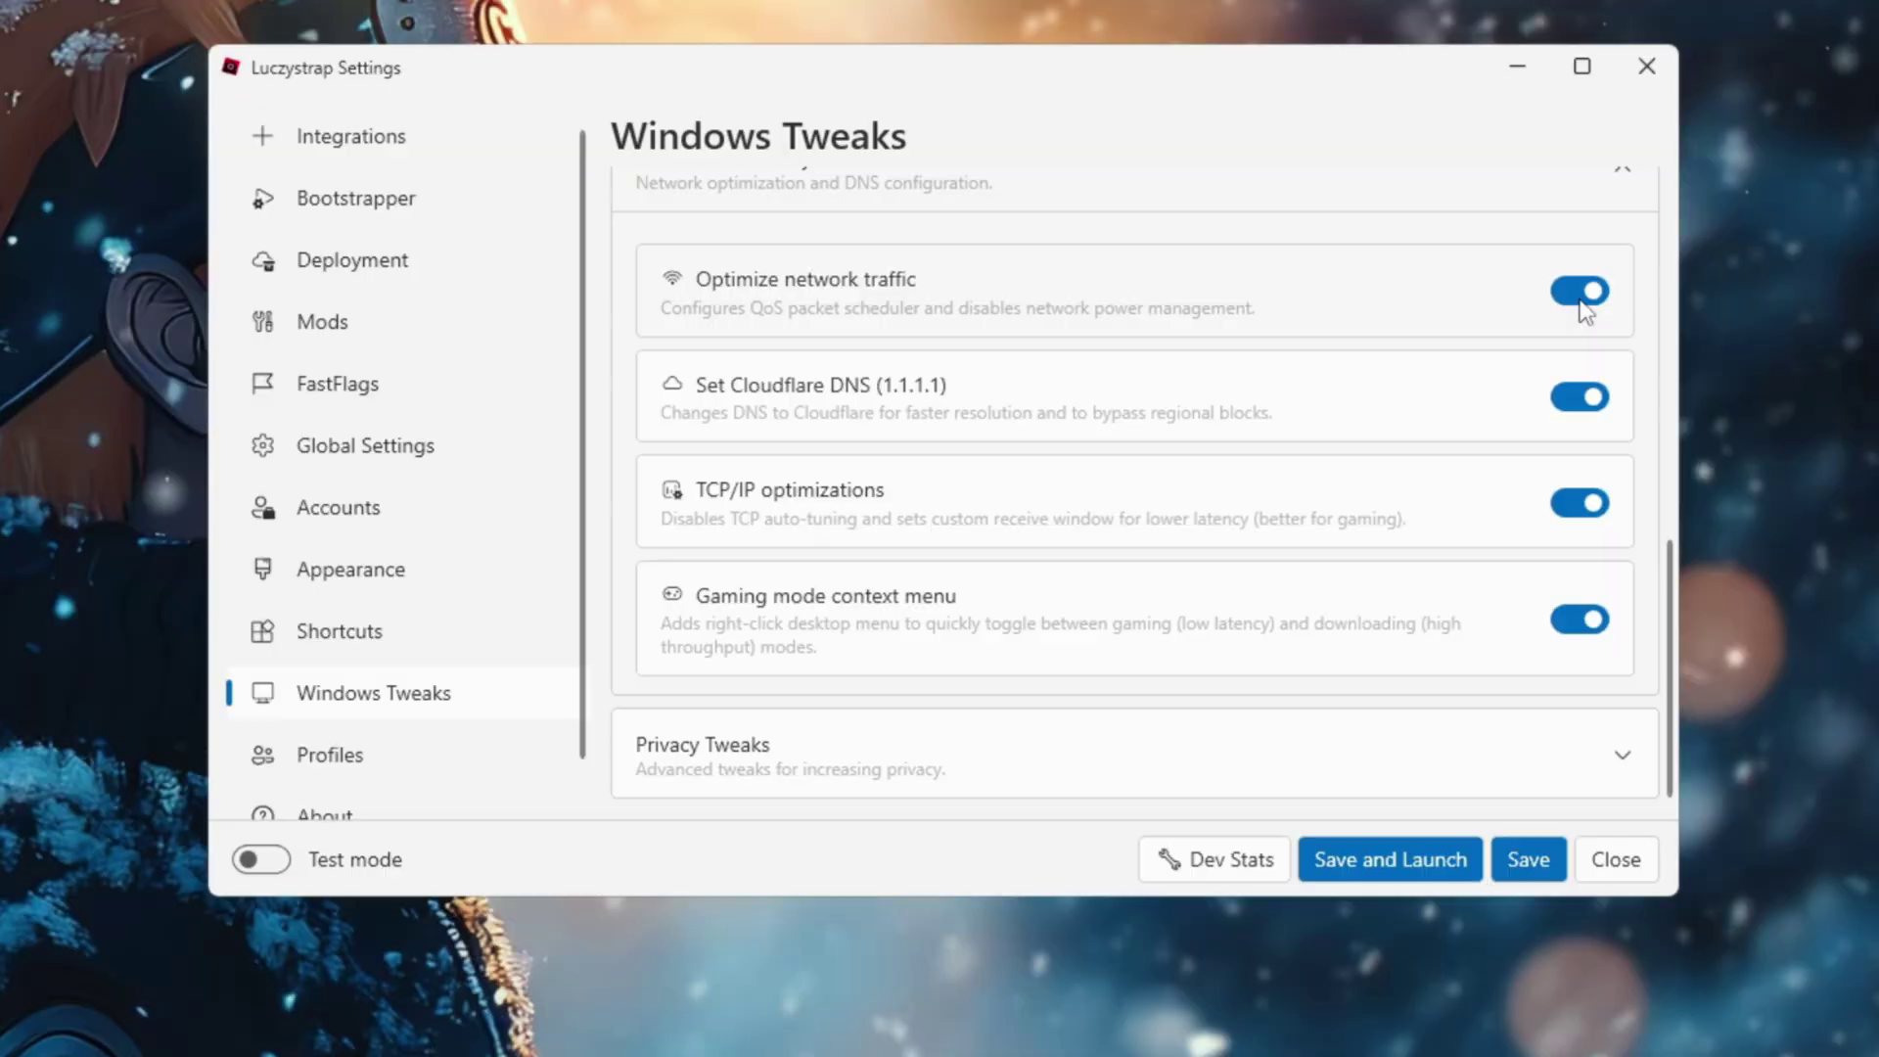
{"action": "left_click", "coordinate": [1580, 398]}
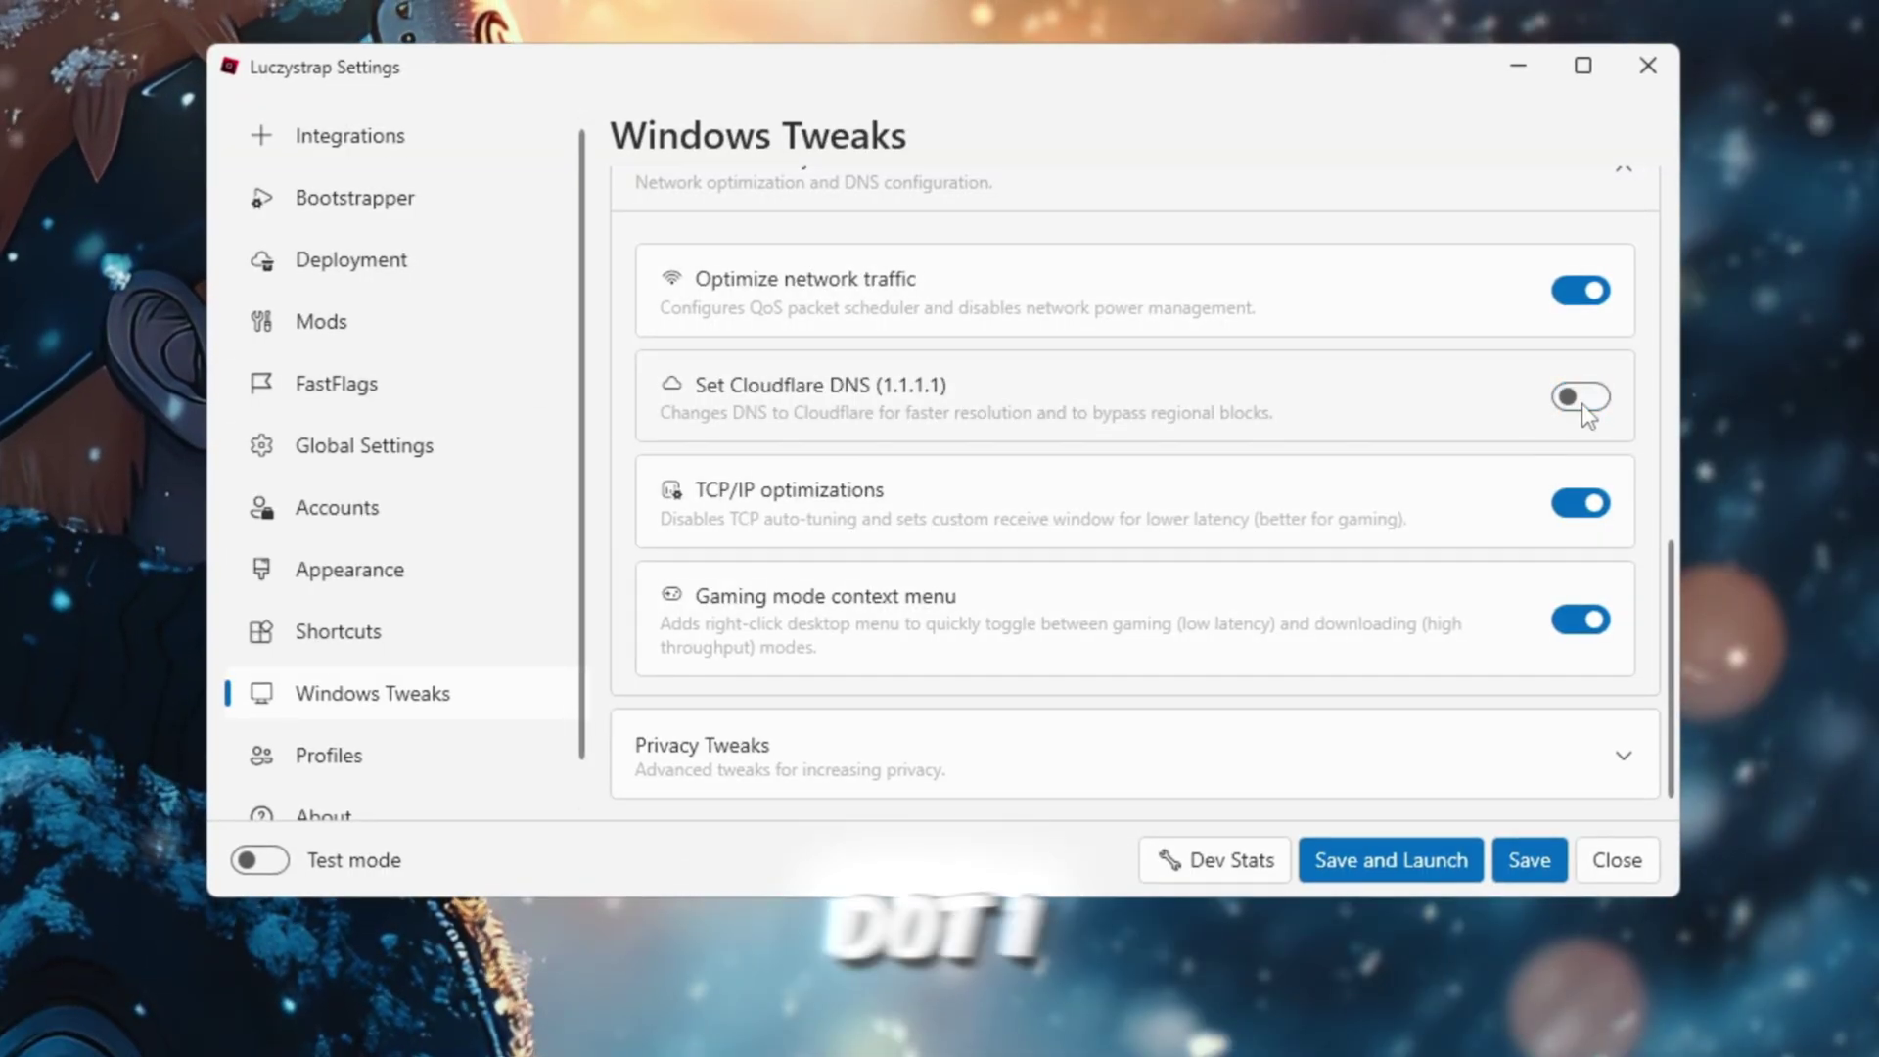
{"action": "left_click", "coordinate": [1579, 398]}
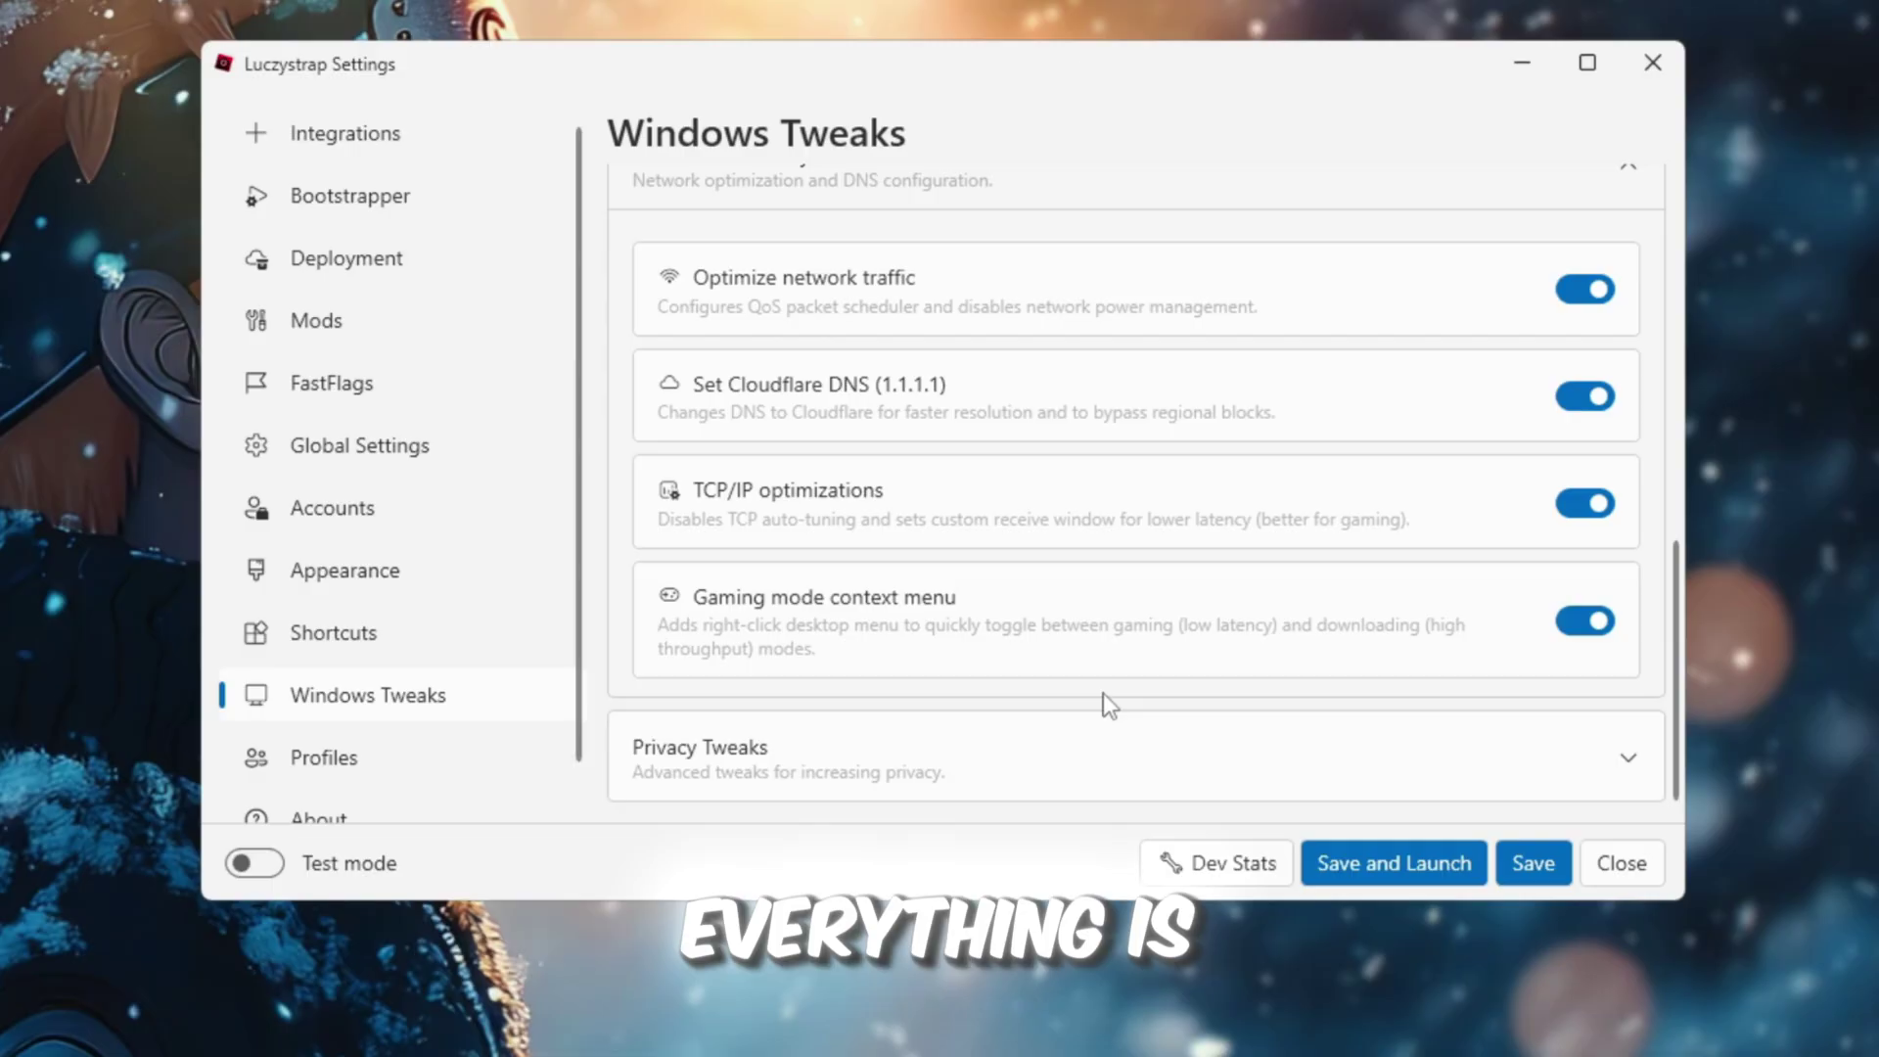
{"action": "left_click", "coordinate": [1212, 724]}
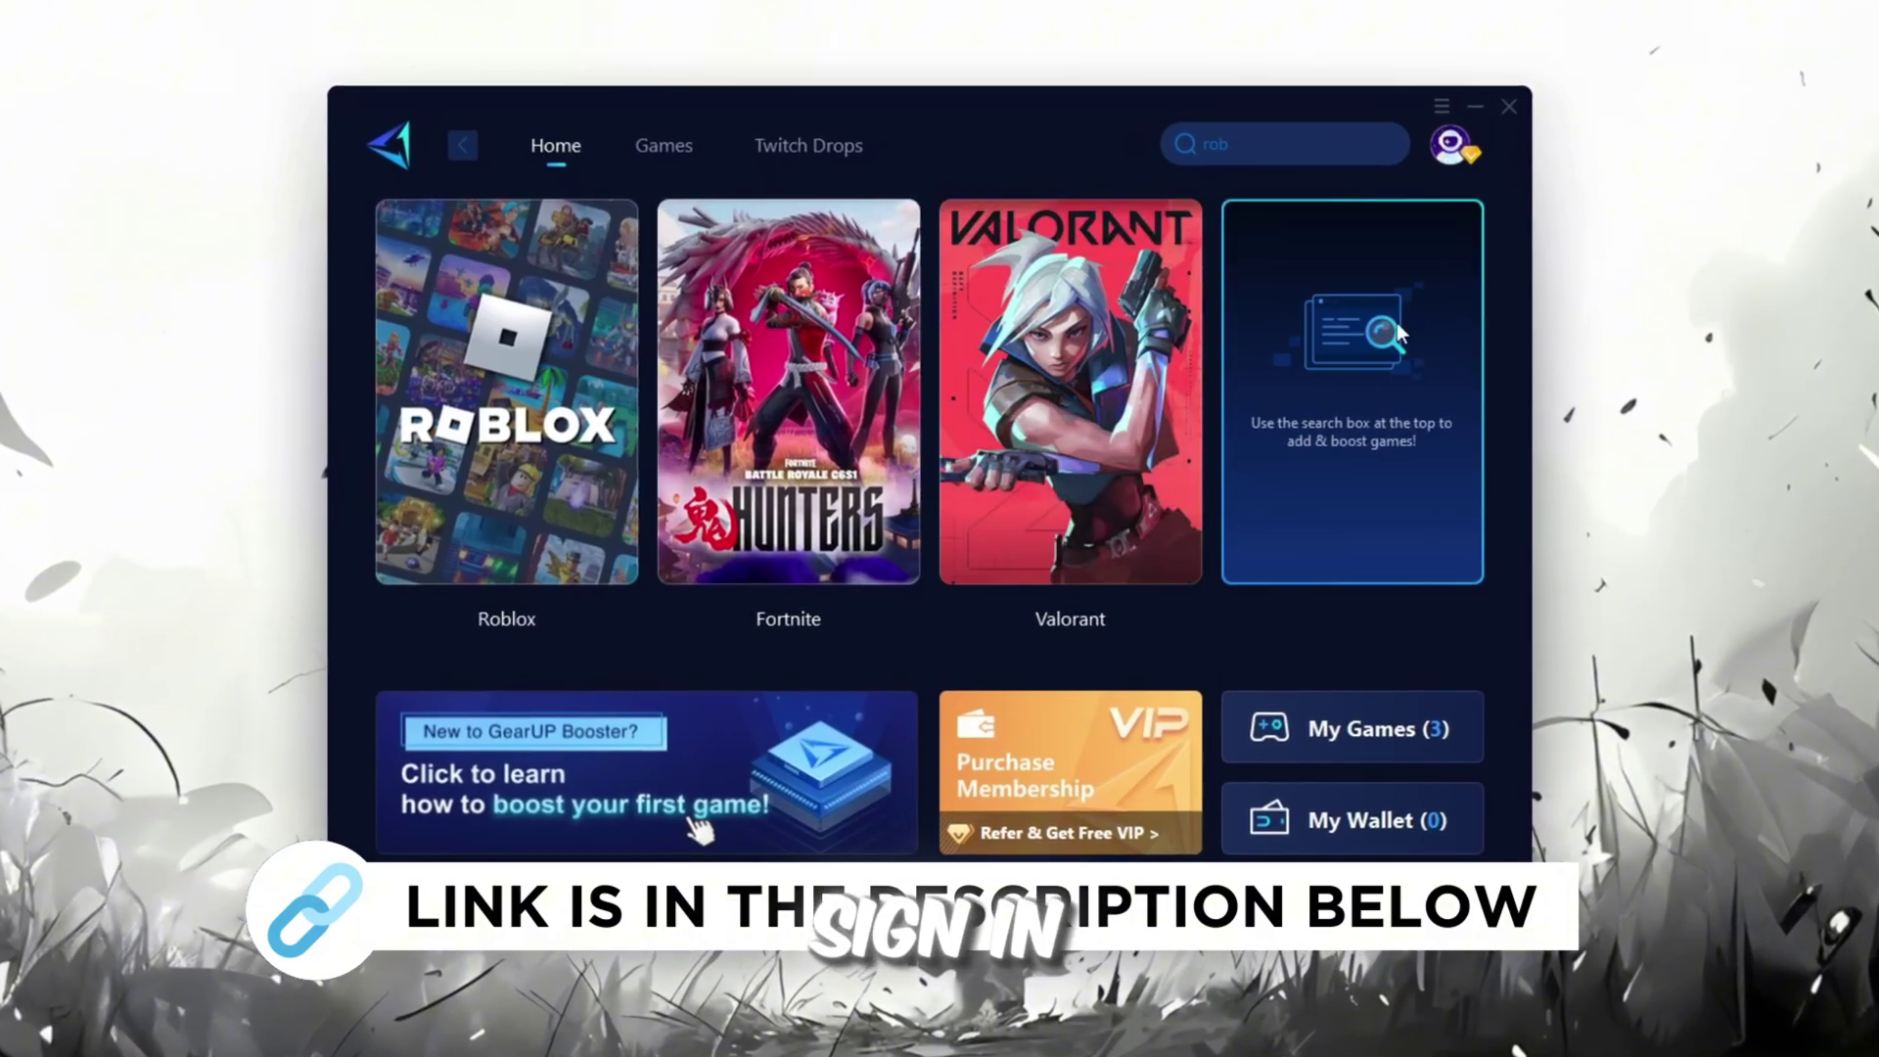
Step: Browse the Games catalogue, then return to the Home page
{"action": "mouse_move", "coordinate": [1444, 152]}
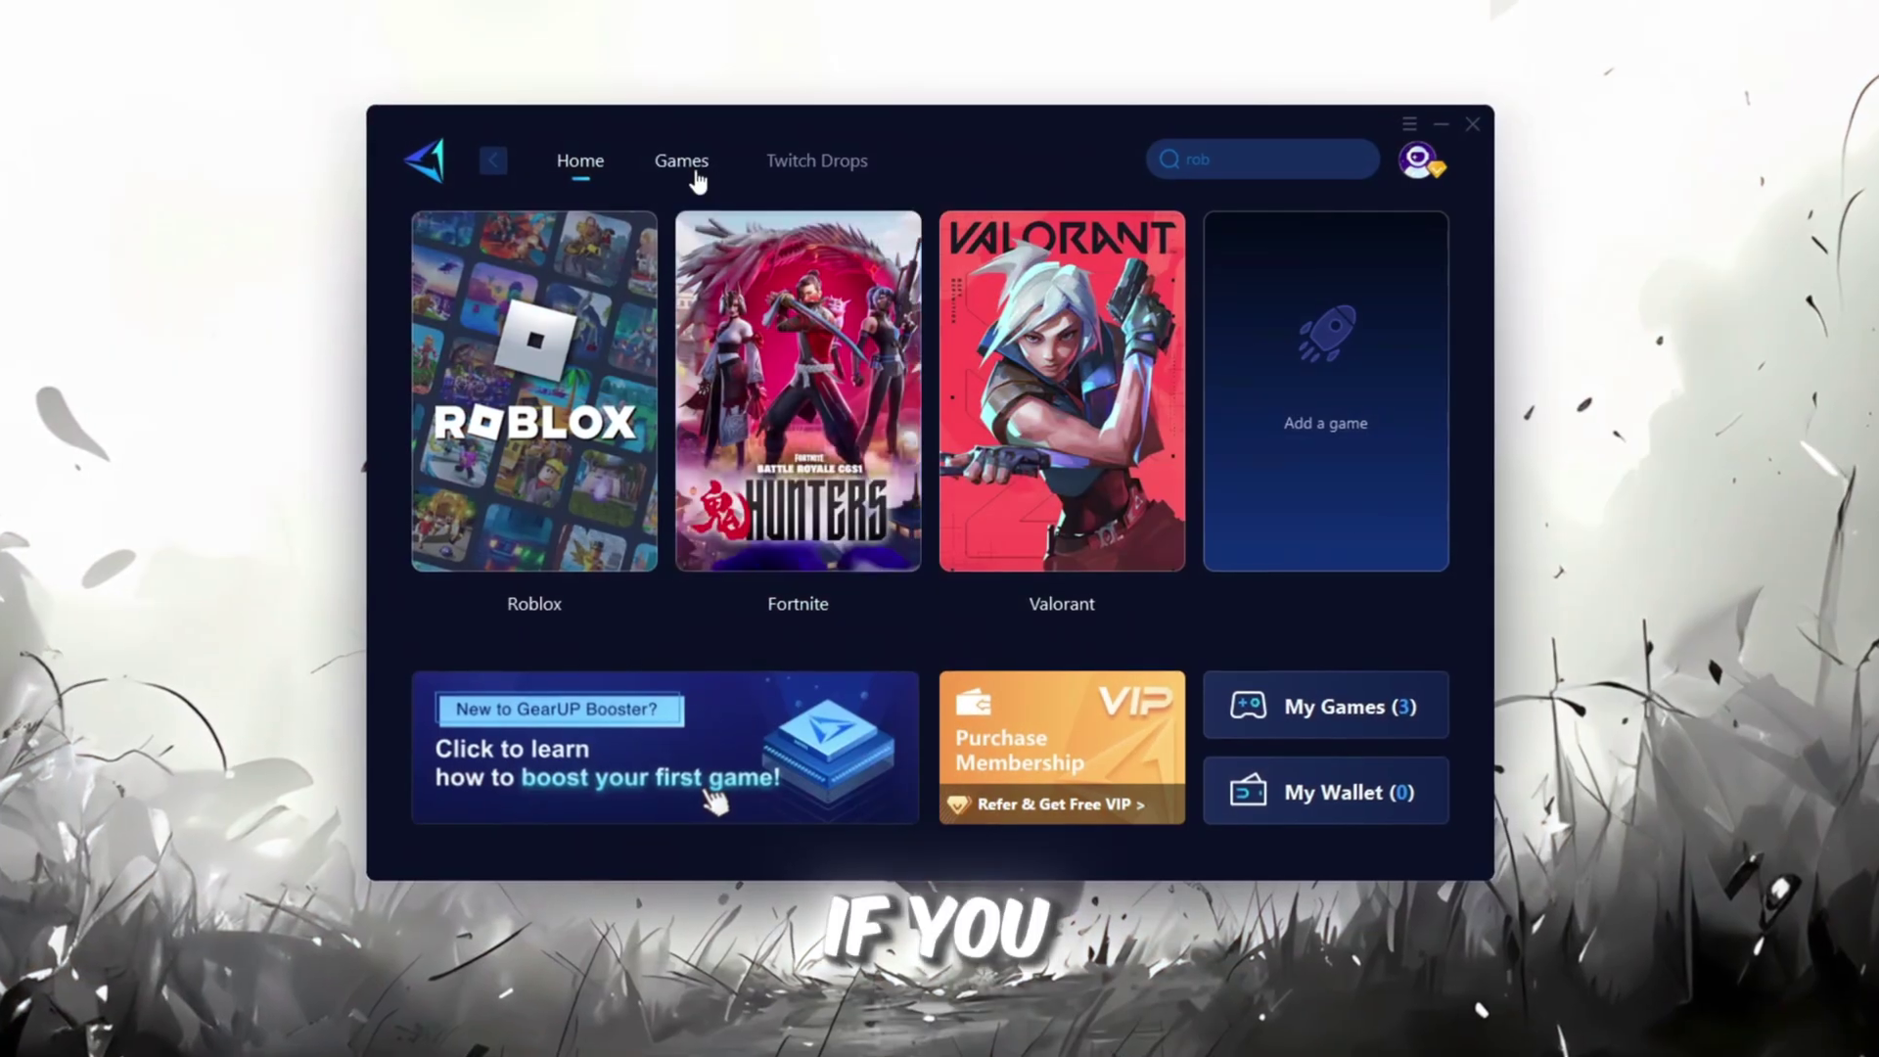
{"action": "left_click", "coordinate": [648, 133]}
{"action": "scroll", "coordinate": [903, 511], "scroll_direction": "down", "scroll_amount": 3}
{"action": "scroll", "coordinate": [908, 502], "scroll_direction": "down", "scroll_amount": 3}
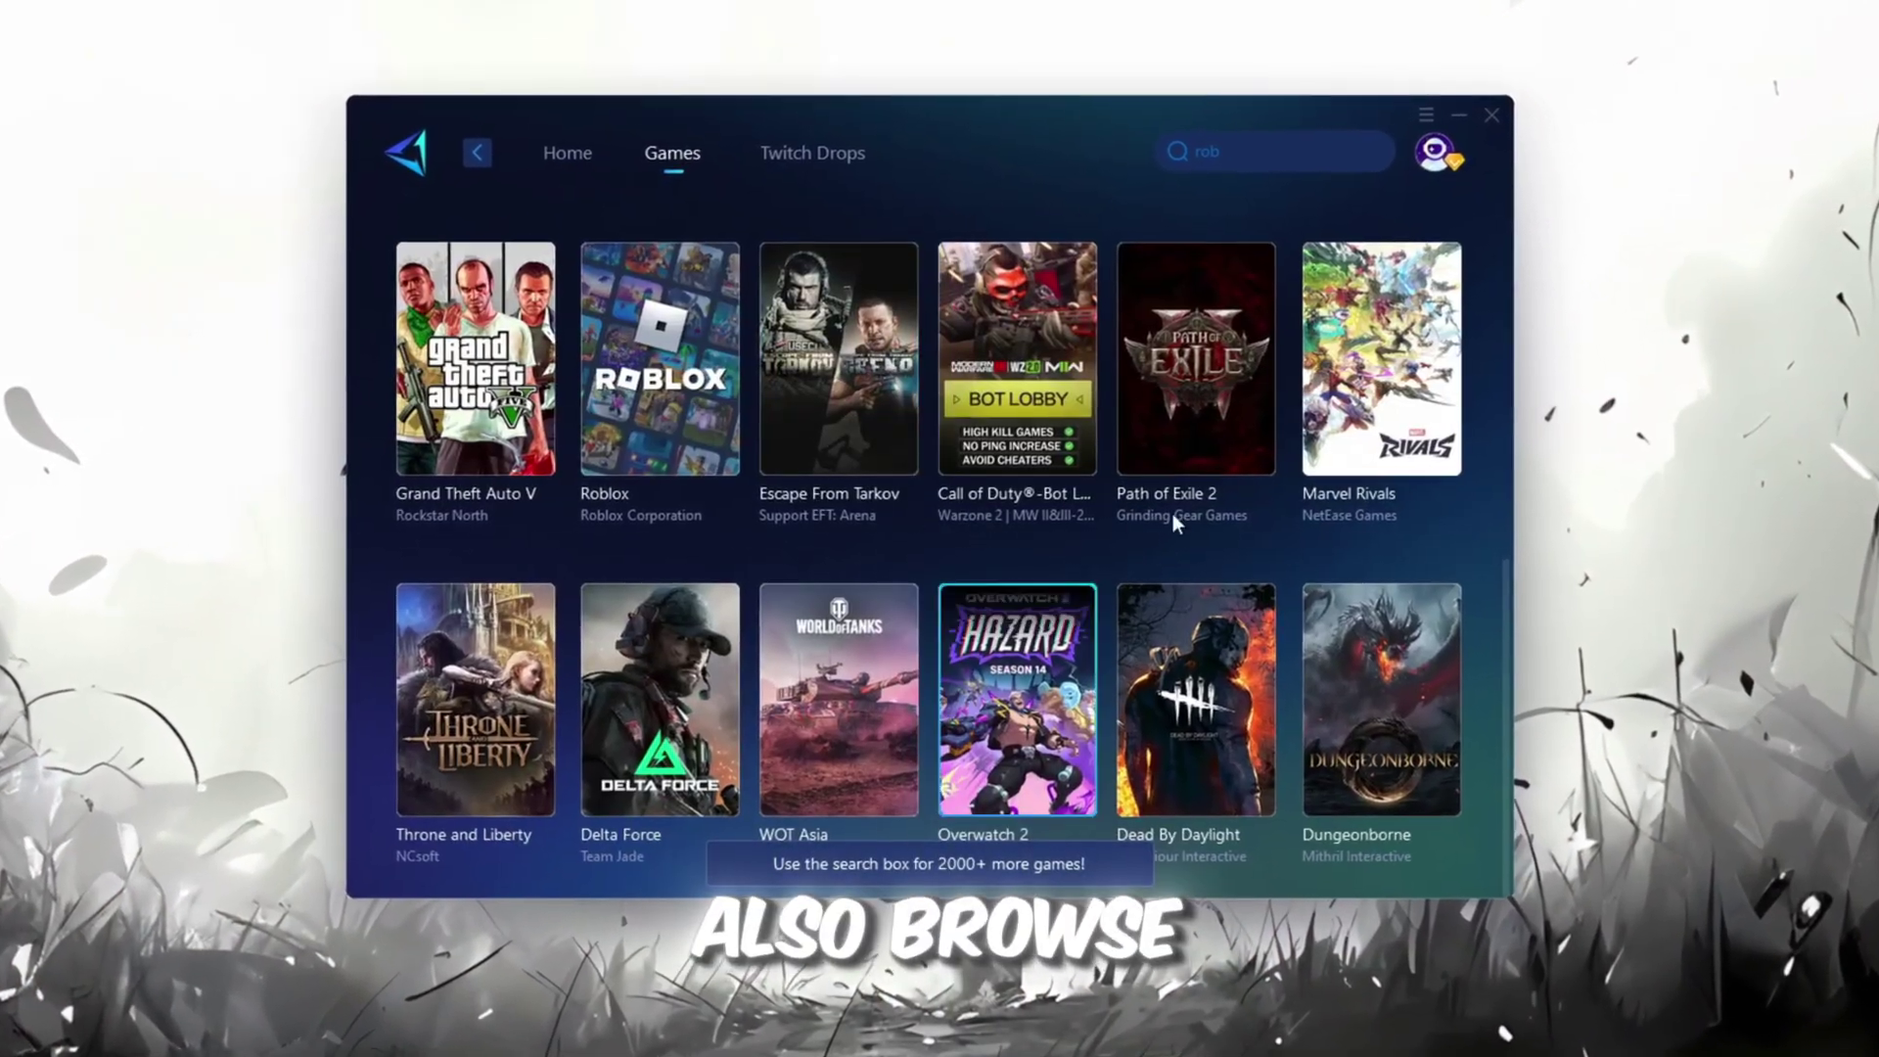
{"action": "scroll", "coordinate": [912, 293], "scroll_direction": "up", "scroll_amount": 7}
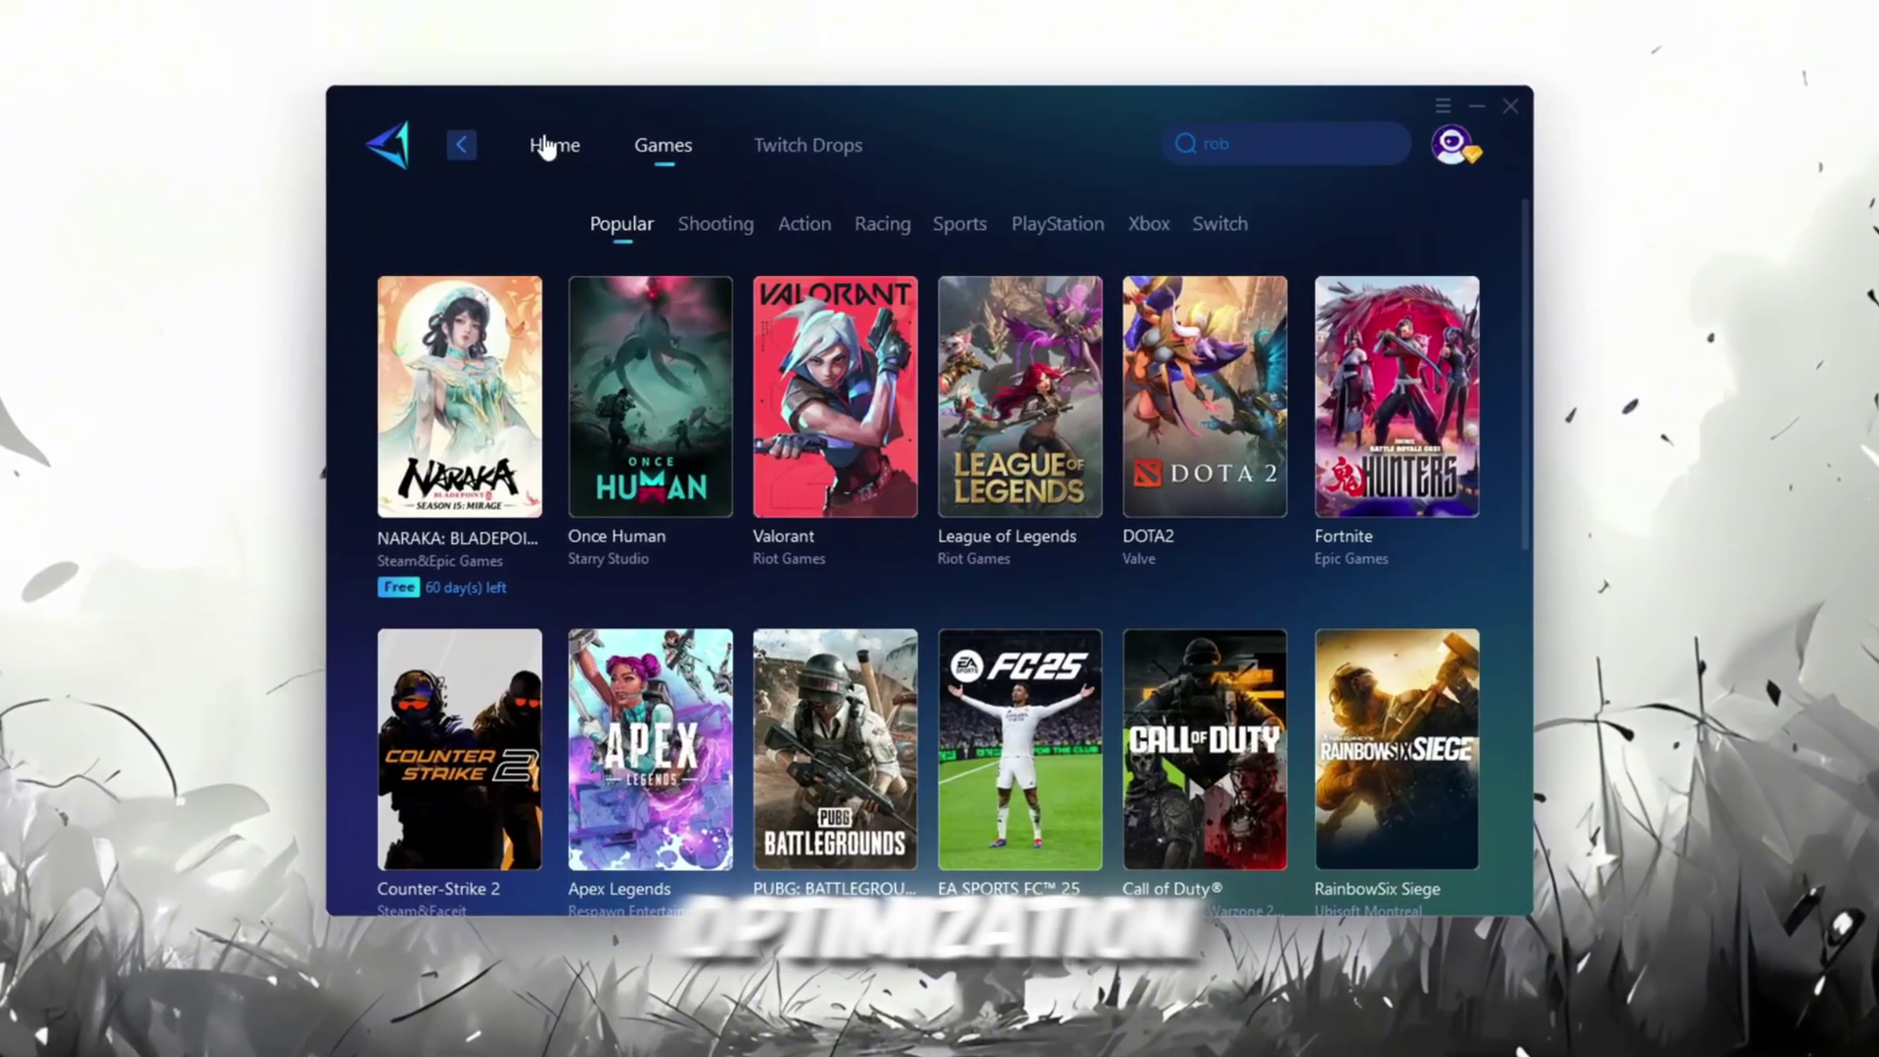
{"action": "left_click", "coordinate": [561, 149]}
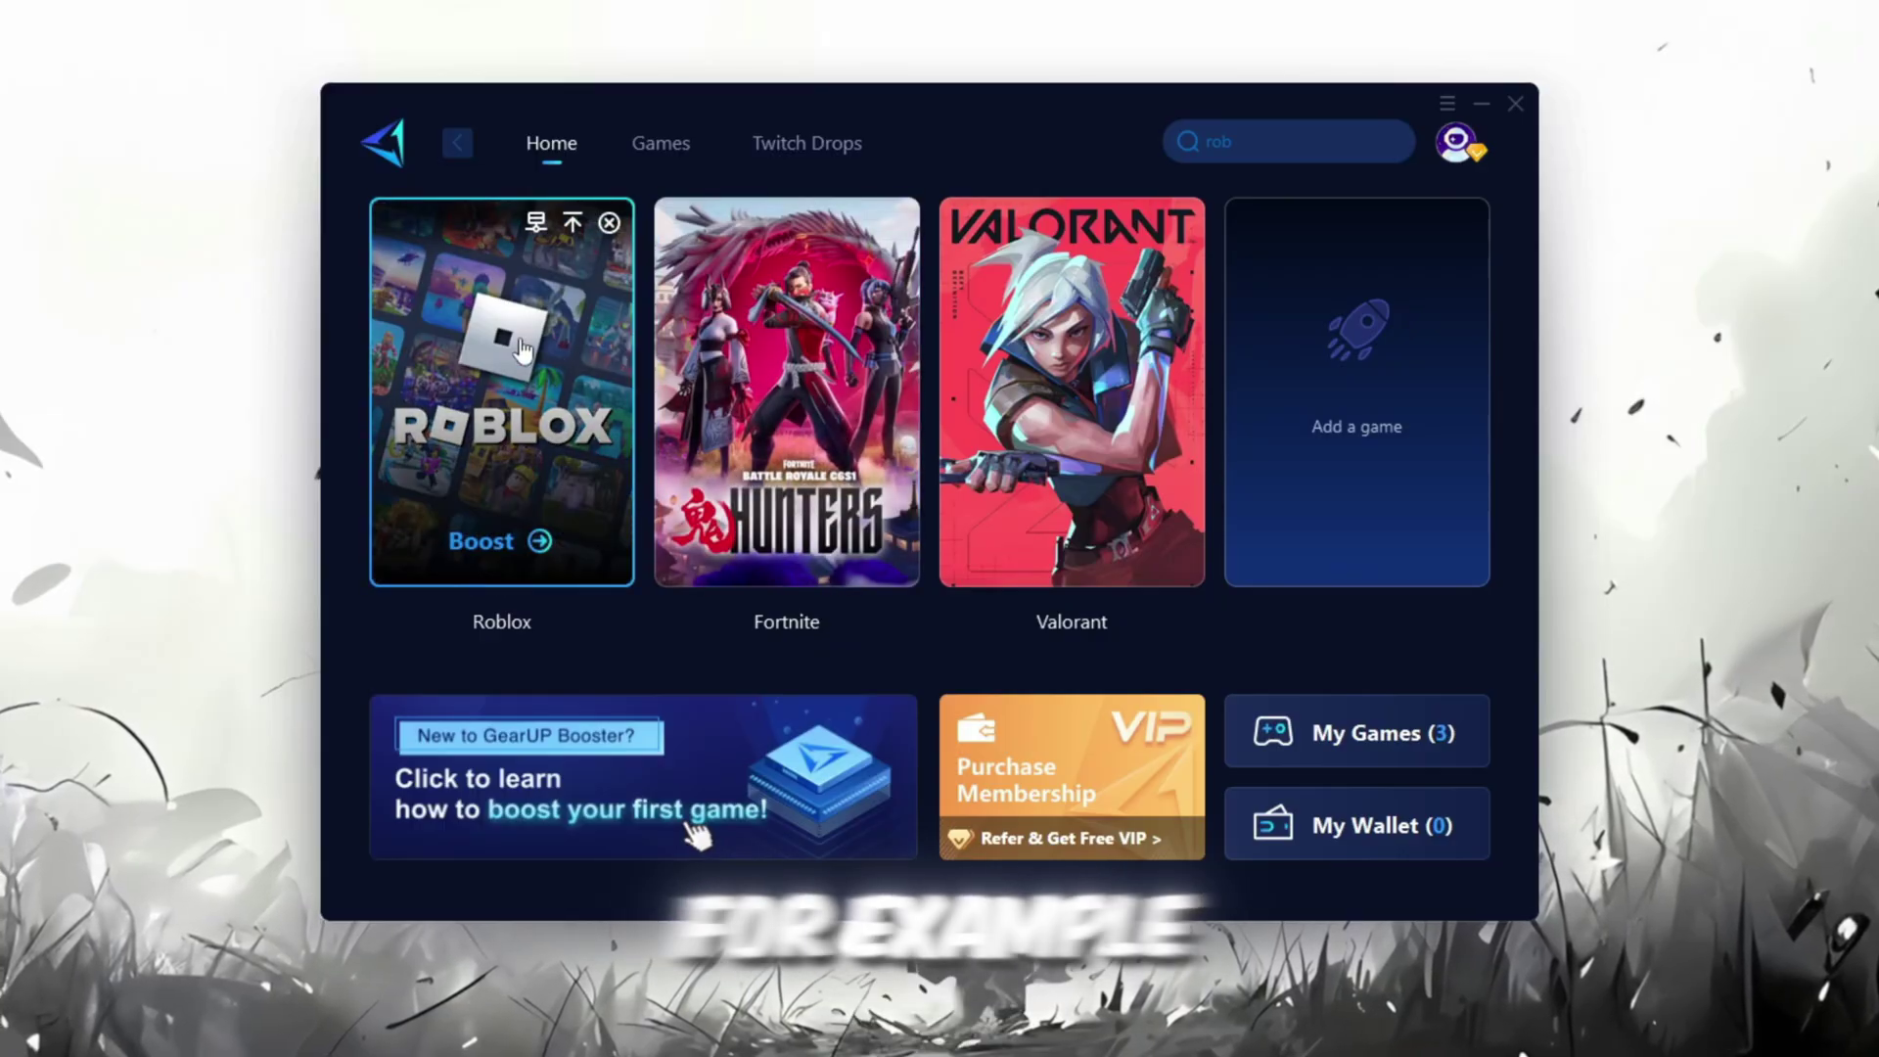
Step: Start the Roblox boost, viewing region and node lists but leaving both on Auto
{"action": "left_click", "coordinate": [497, 544]}
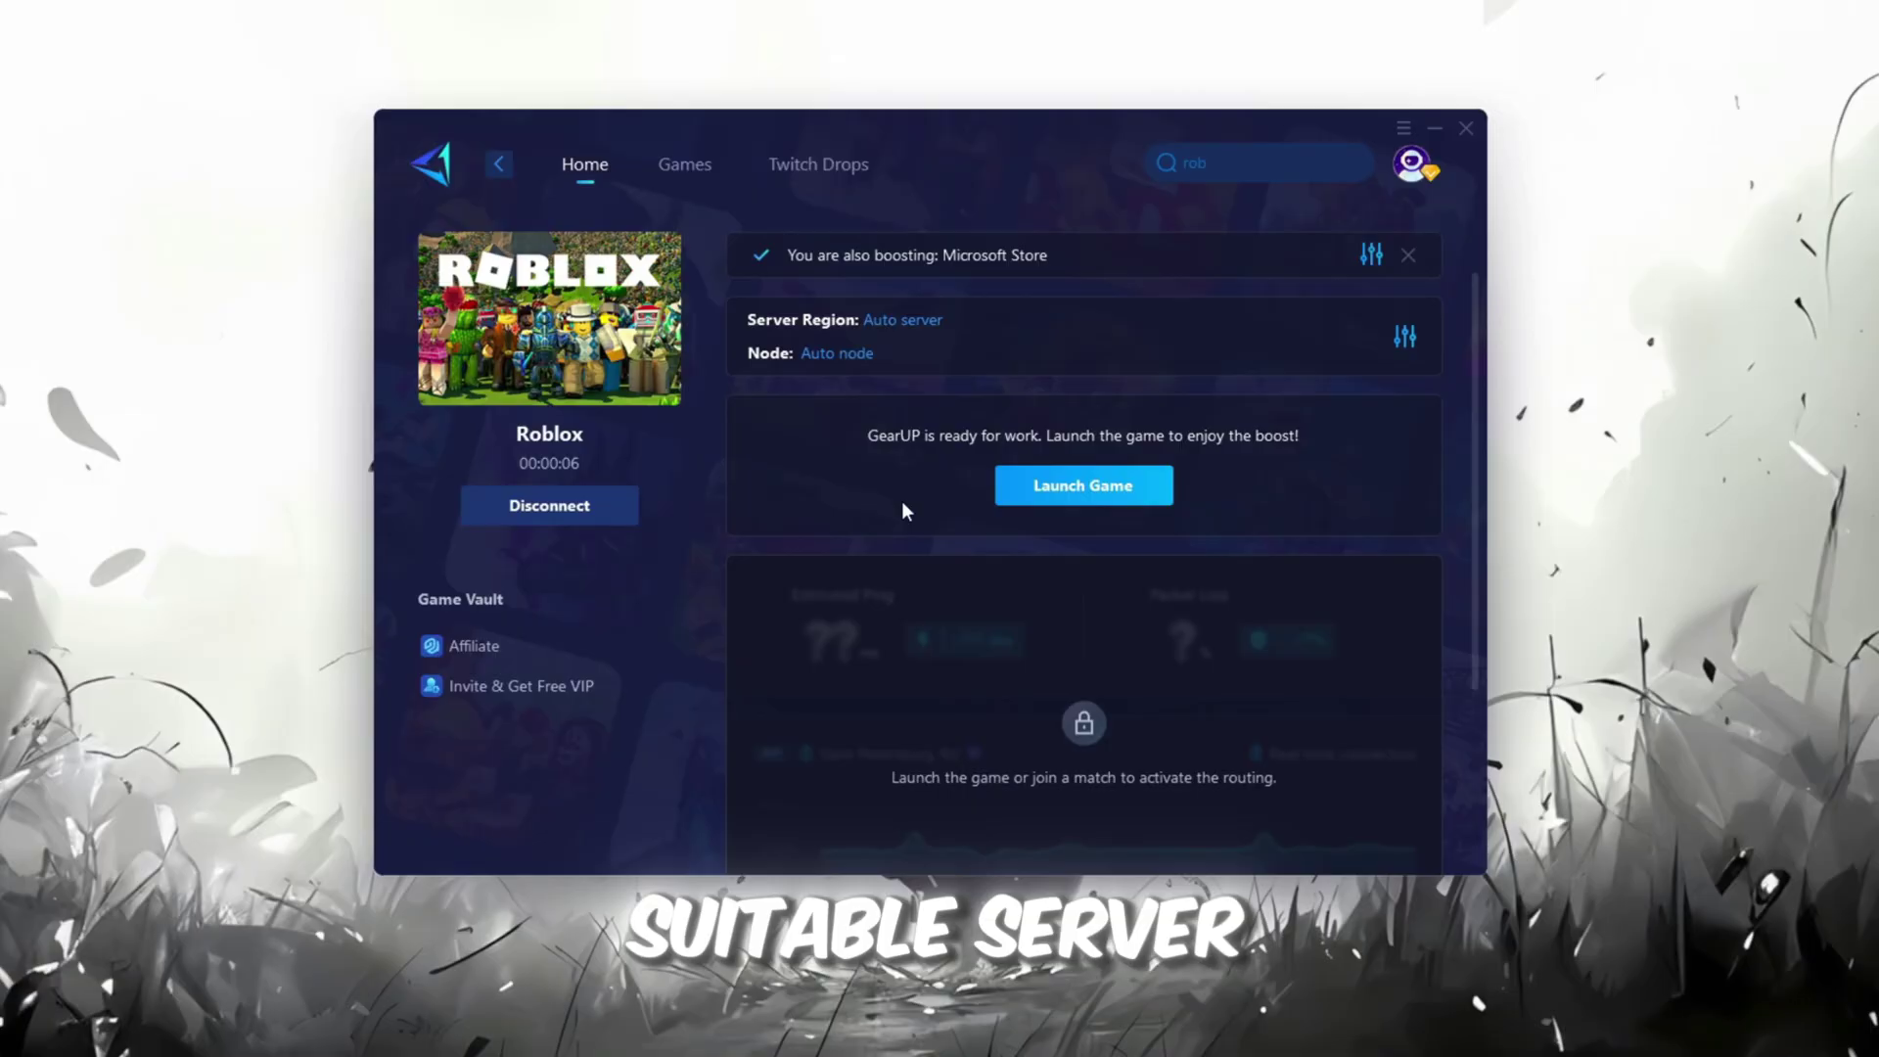
{"action": "left_click", "coordinate": [902, 323]}
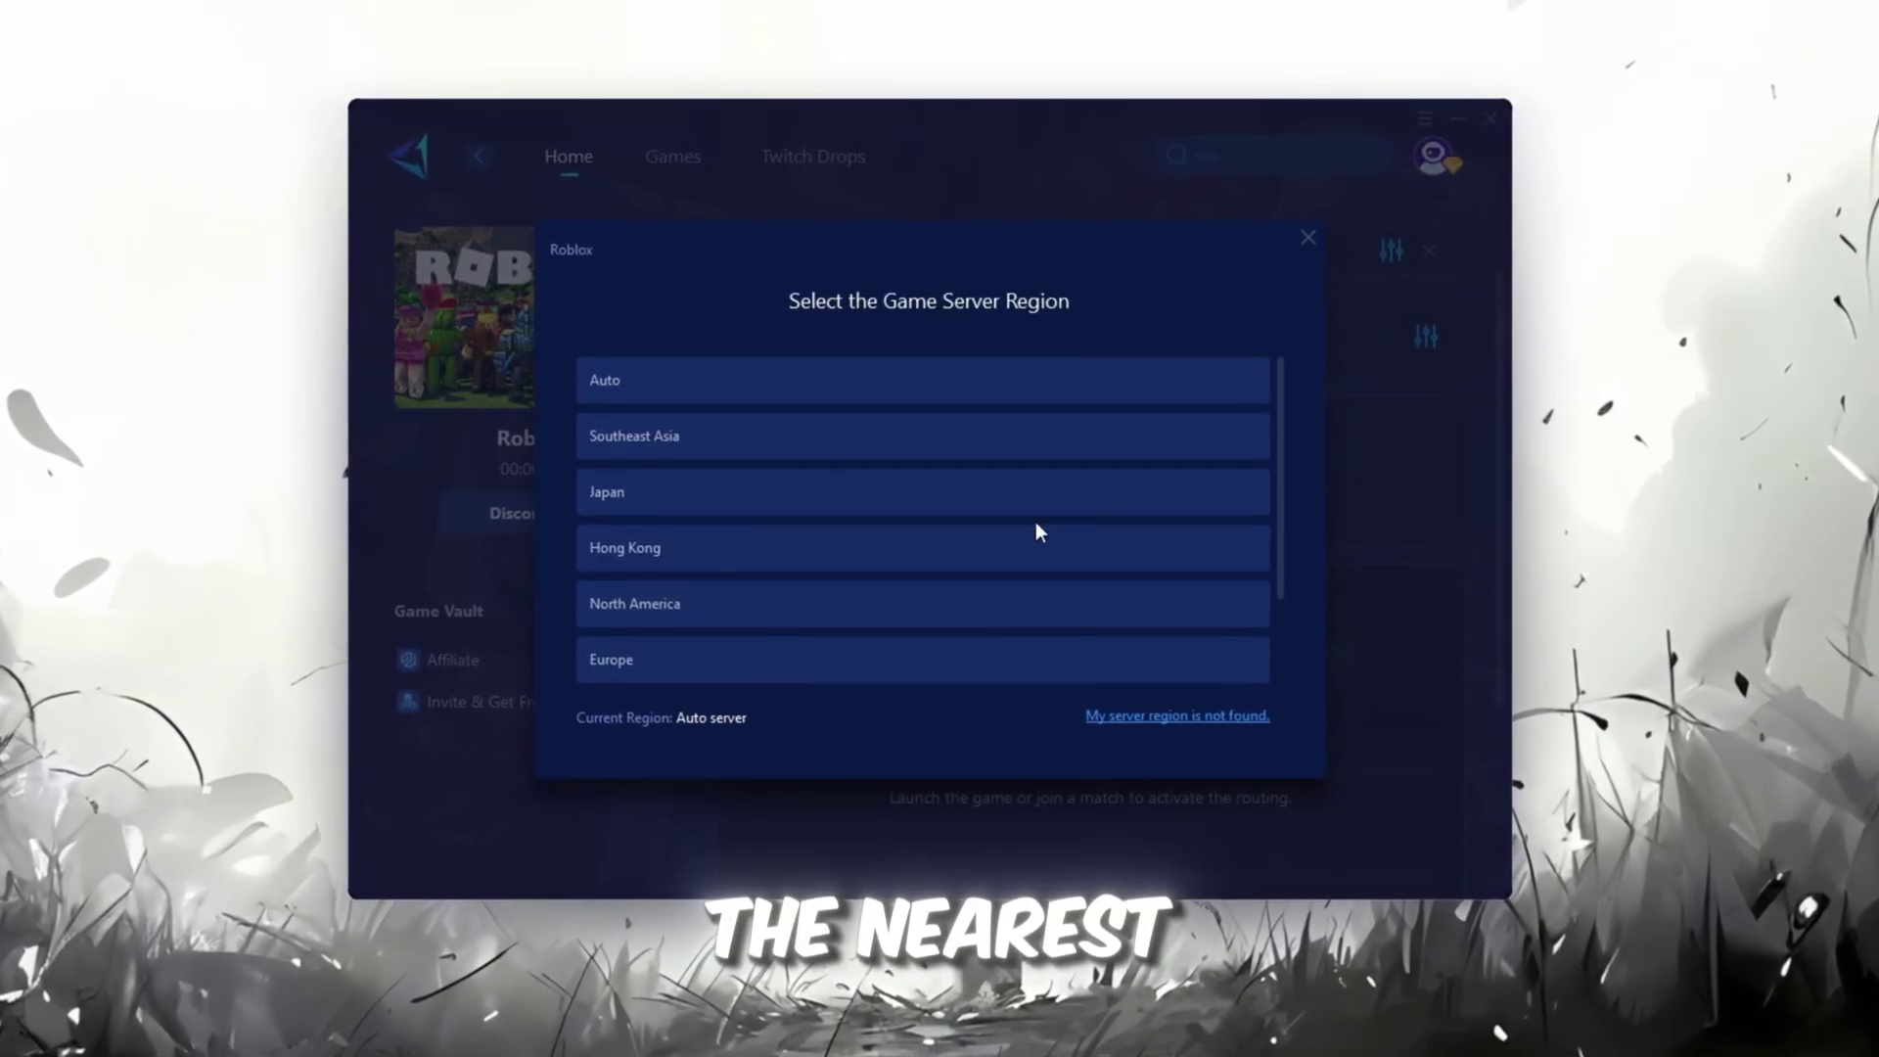
{"action": "scroll", "coordinate": [979, 489], "scroll_direction": "down", "scroll_amount": 1}
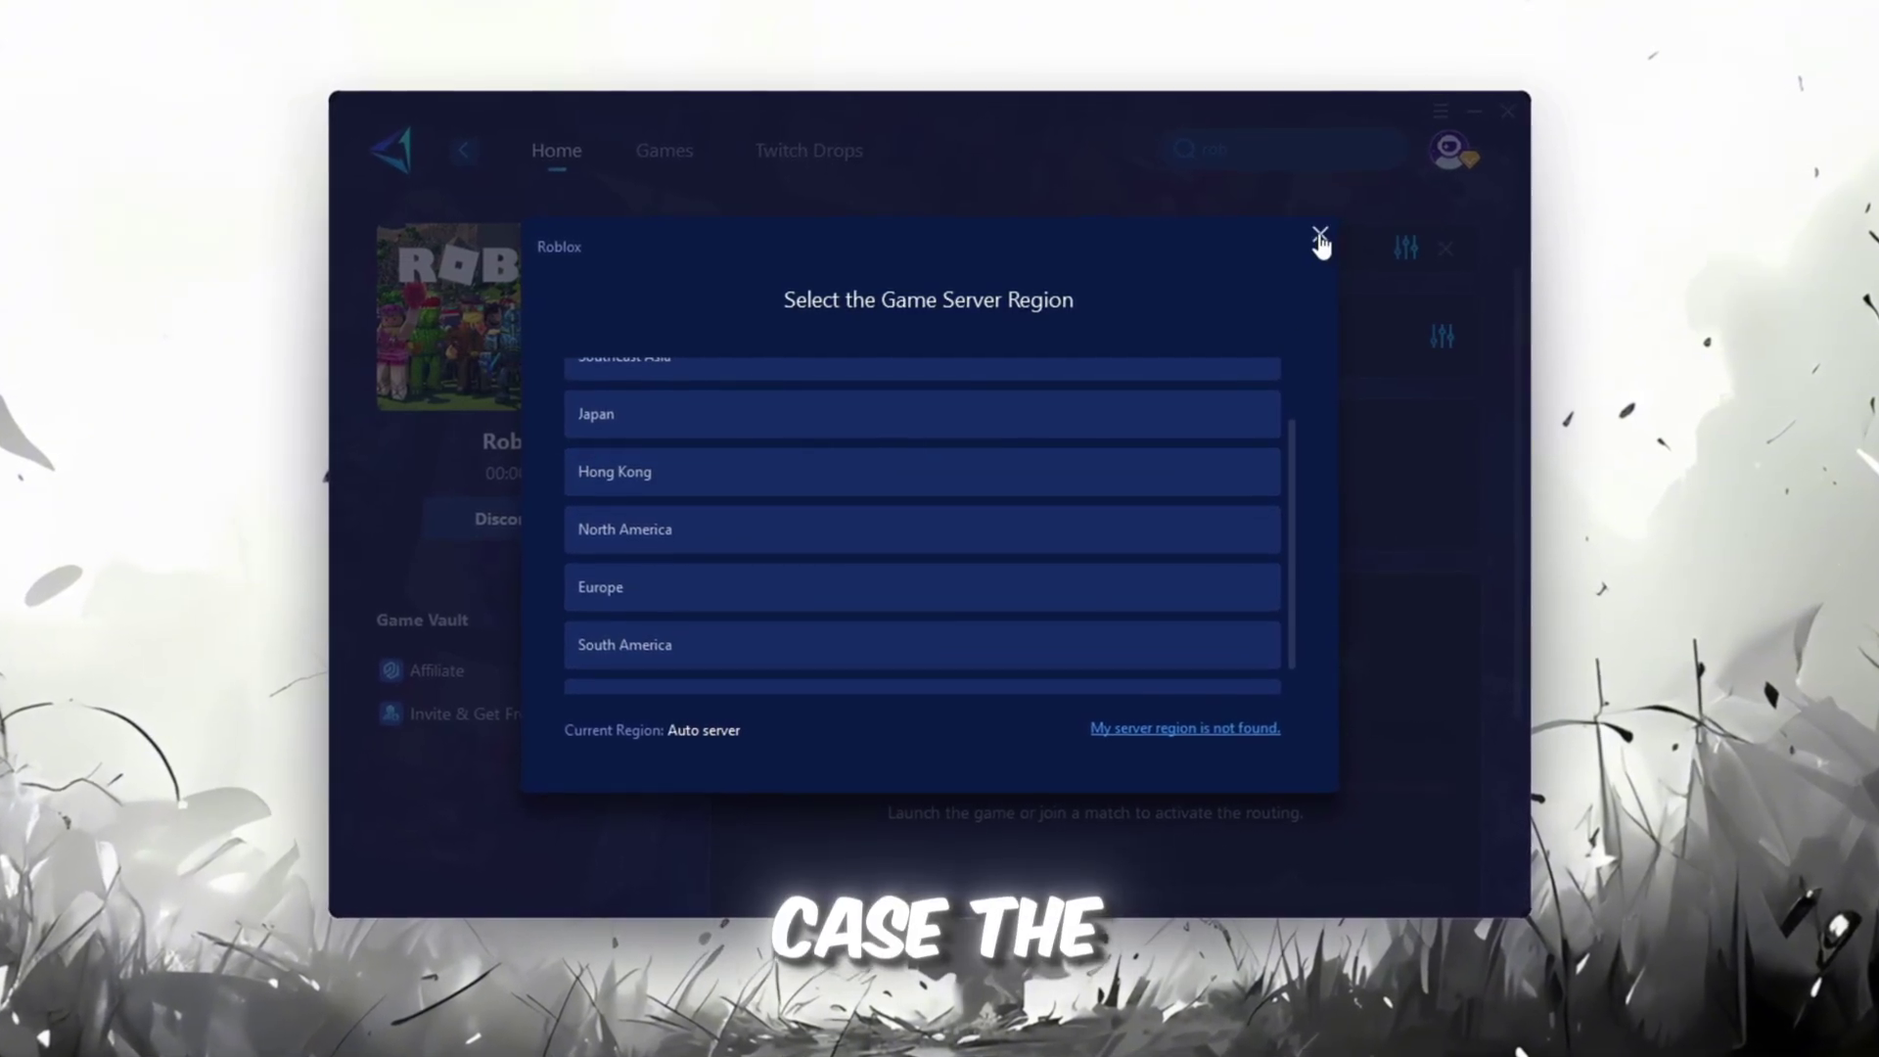
{"action": "left_click", "coordinate": [1320, 238]}
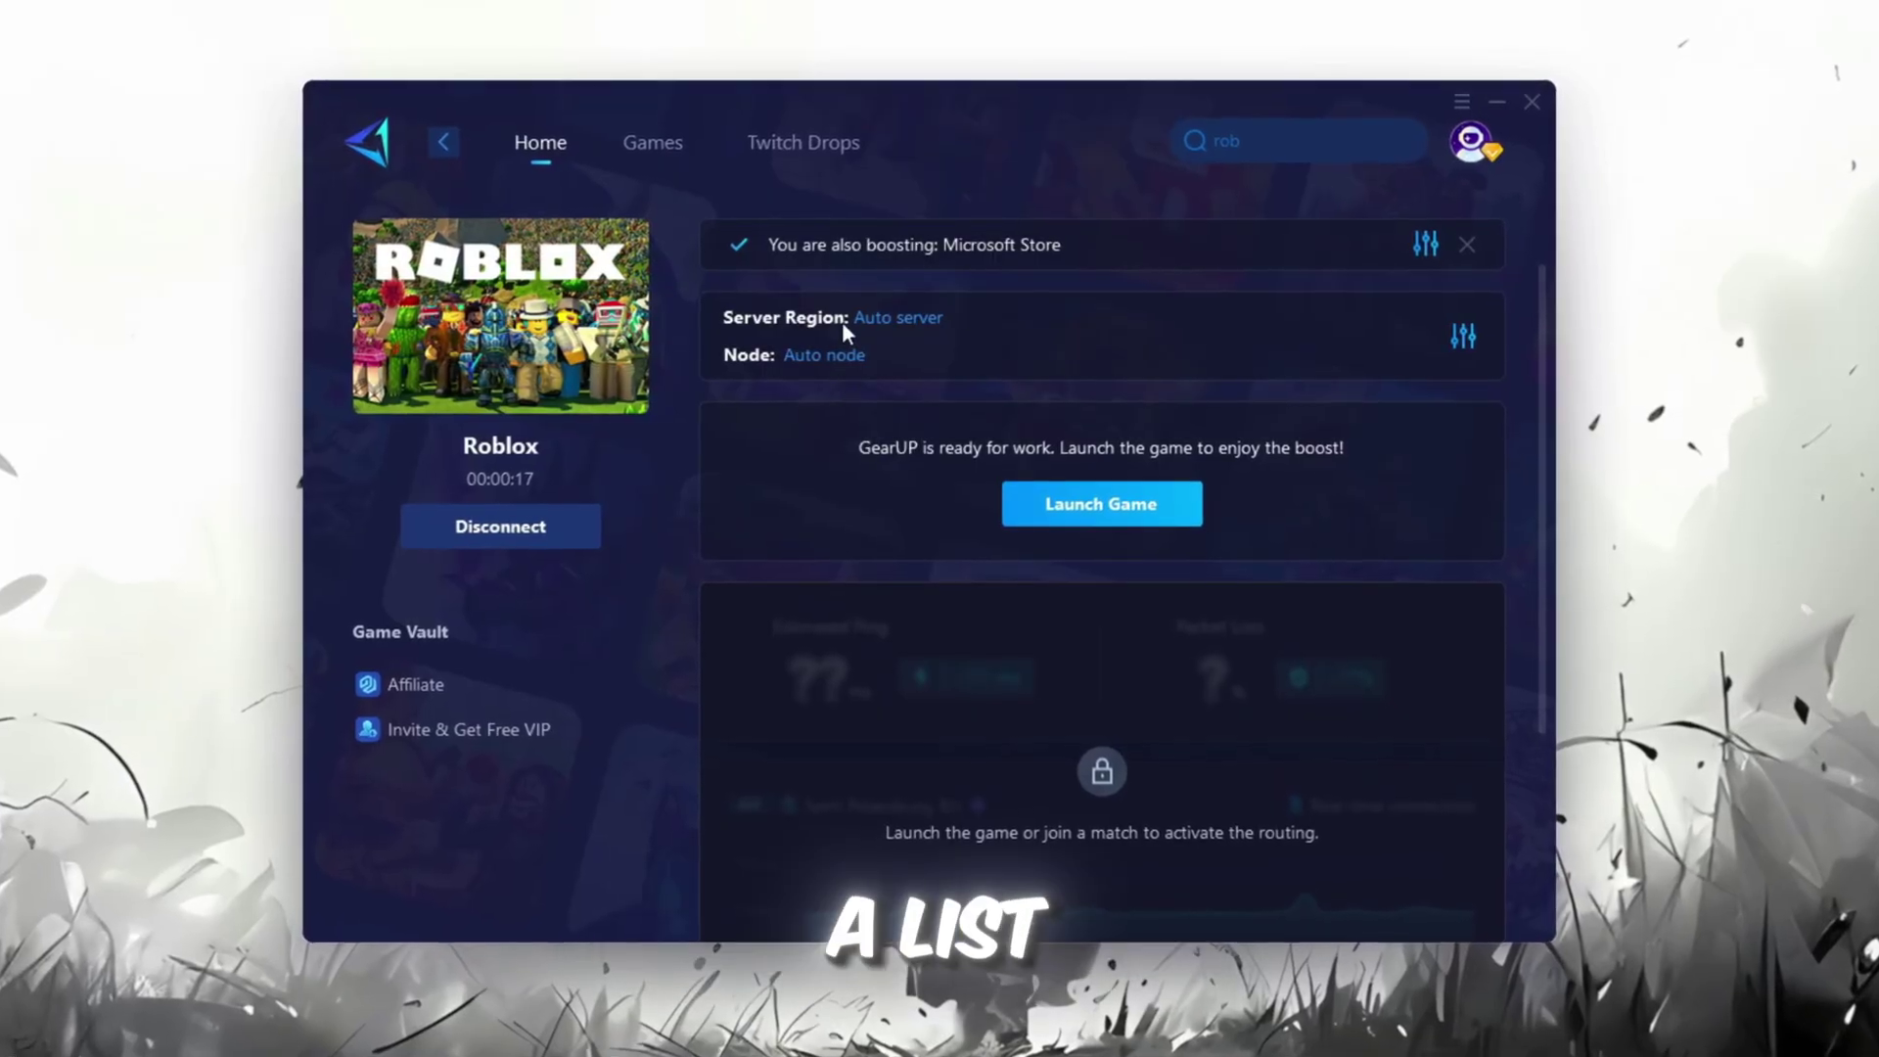
{"action": "left_click", "coordinate": [848, 355]}
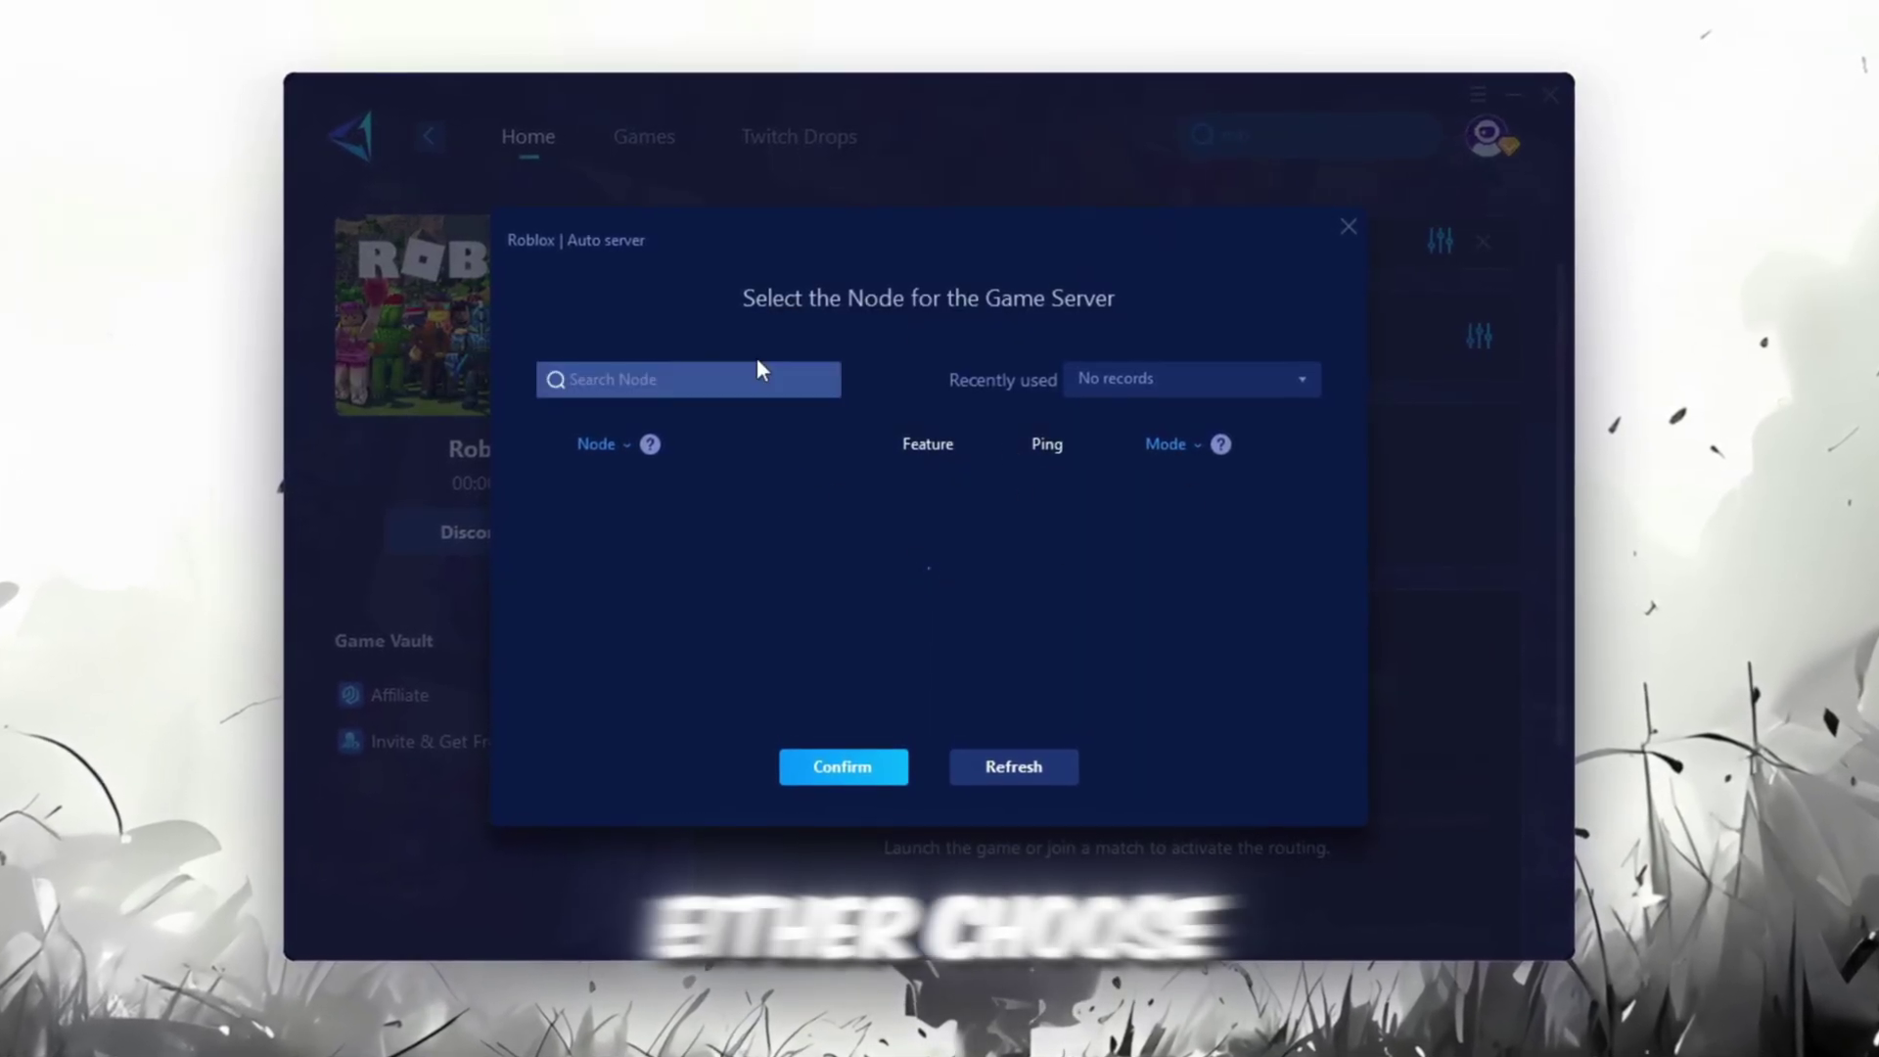
{"action": "scroll", "coordinate": [936, 537], "scroll_direction": "down", "scroll_amount": 3}
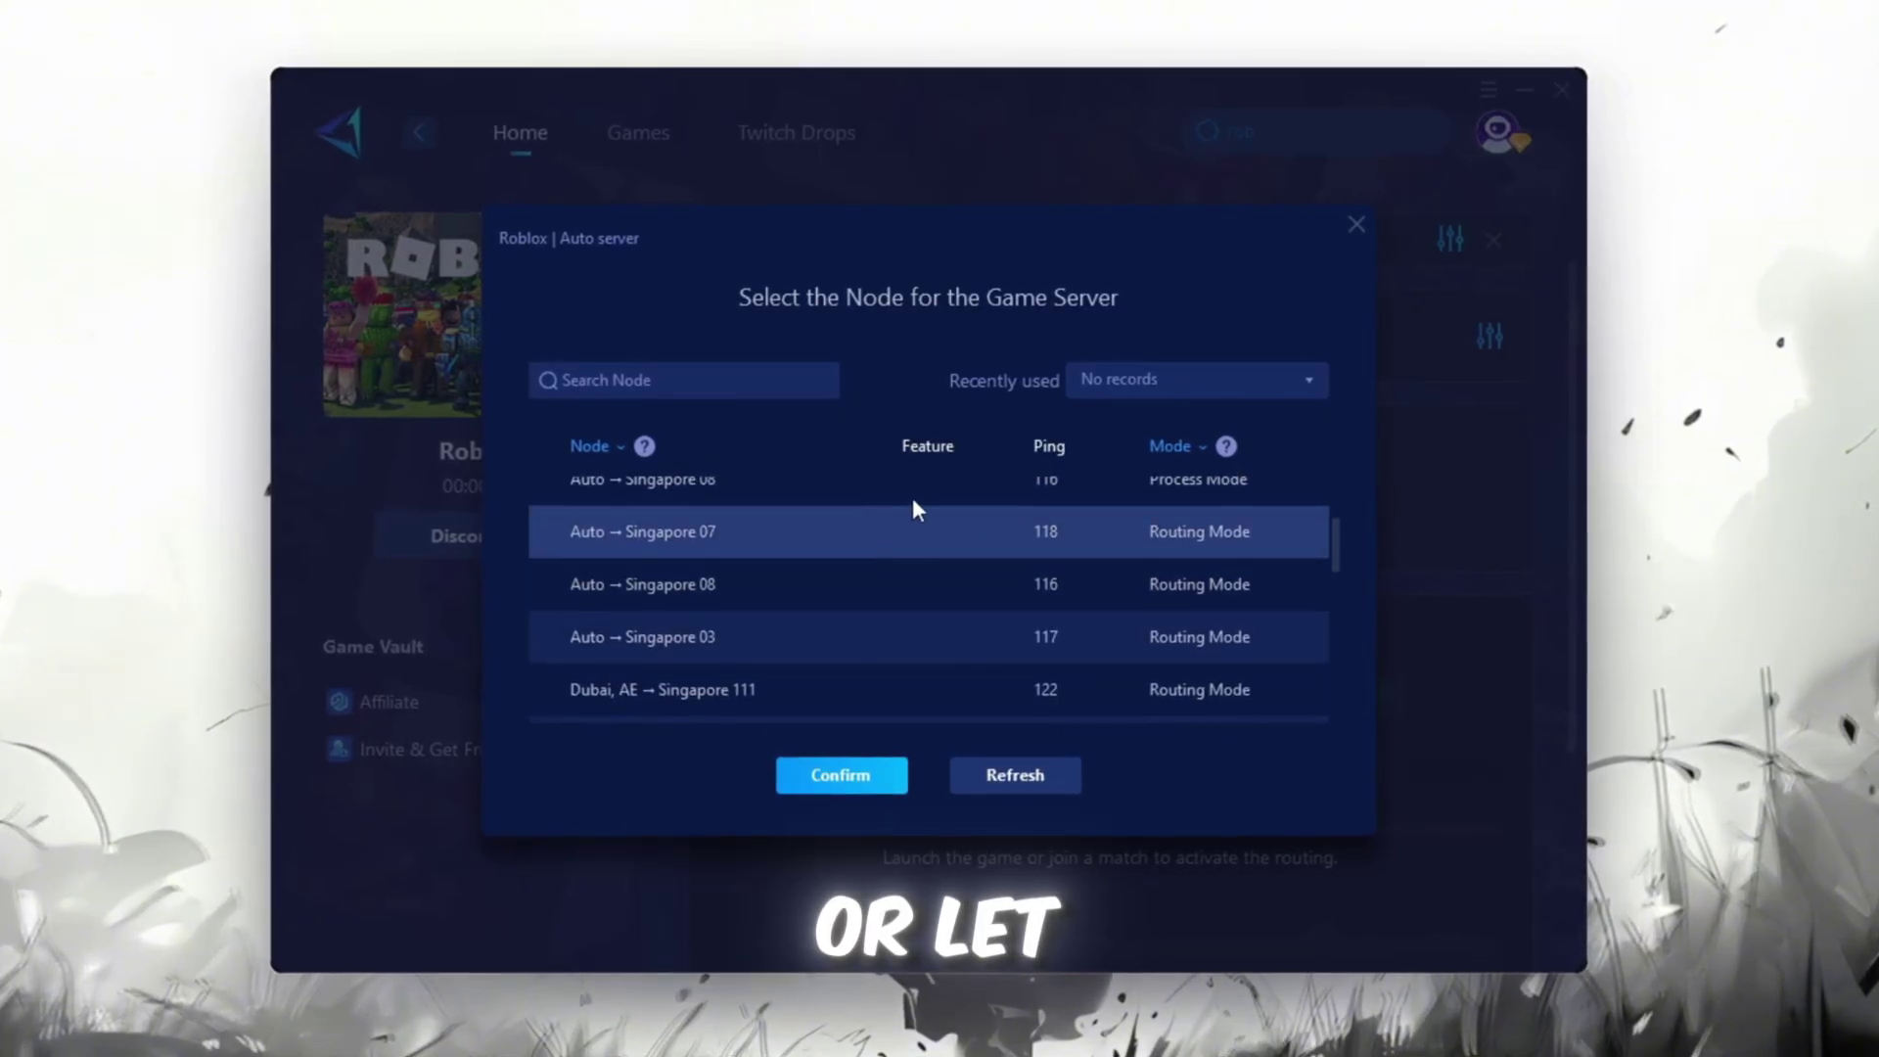
{"action": "left_click", "coordinate": [1359, 226]}
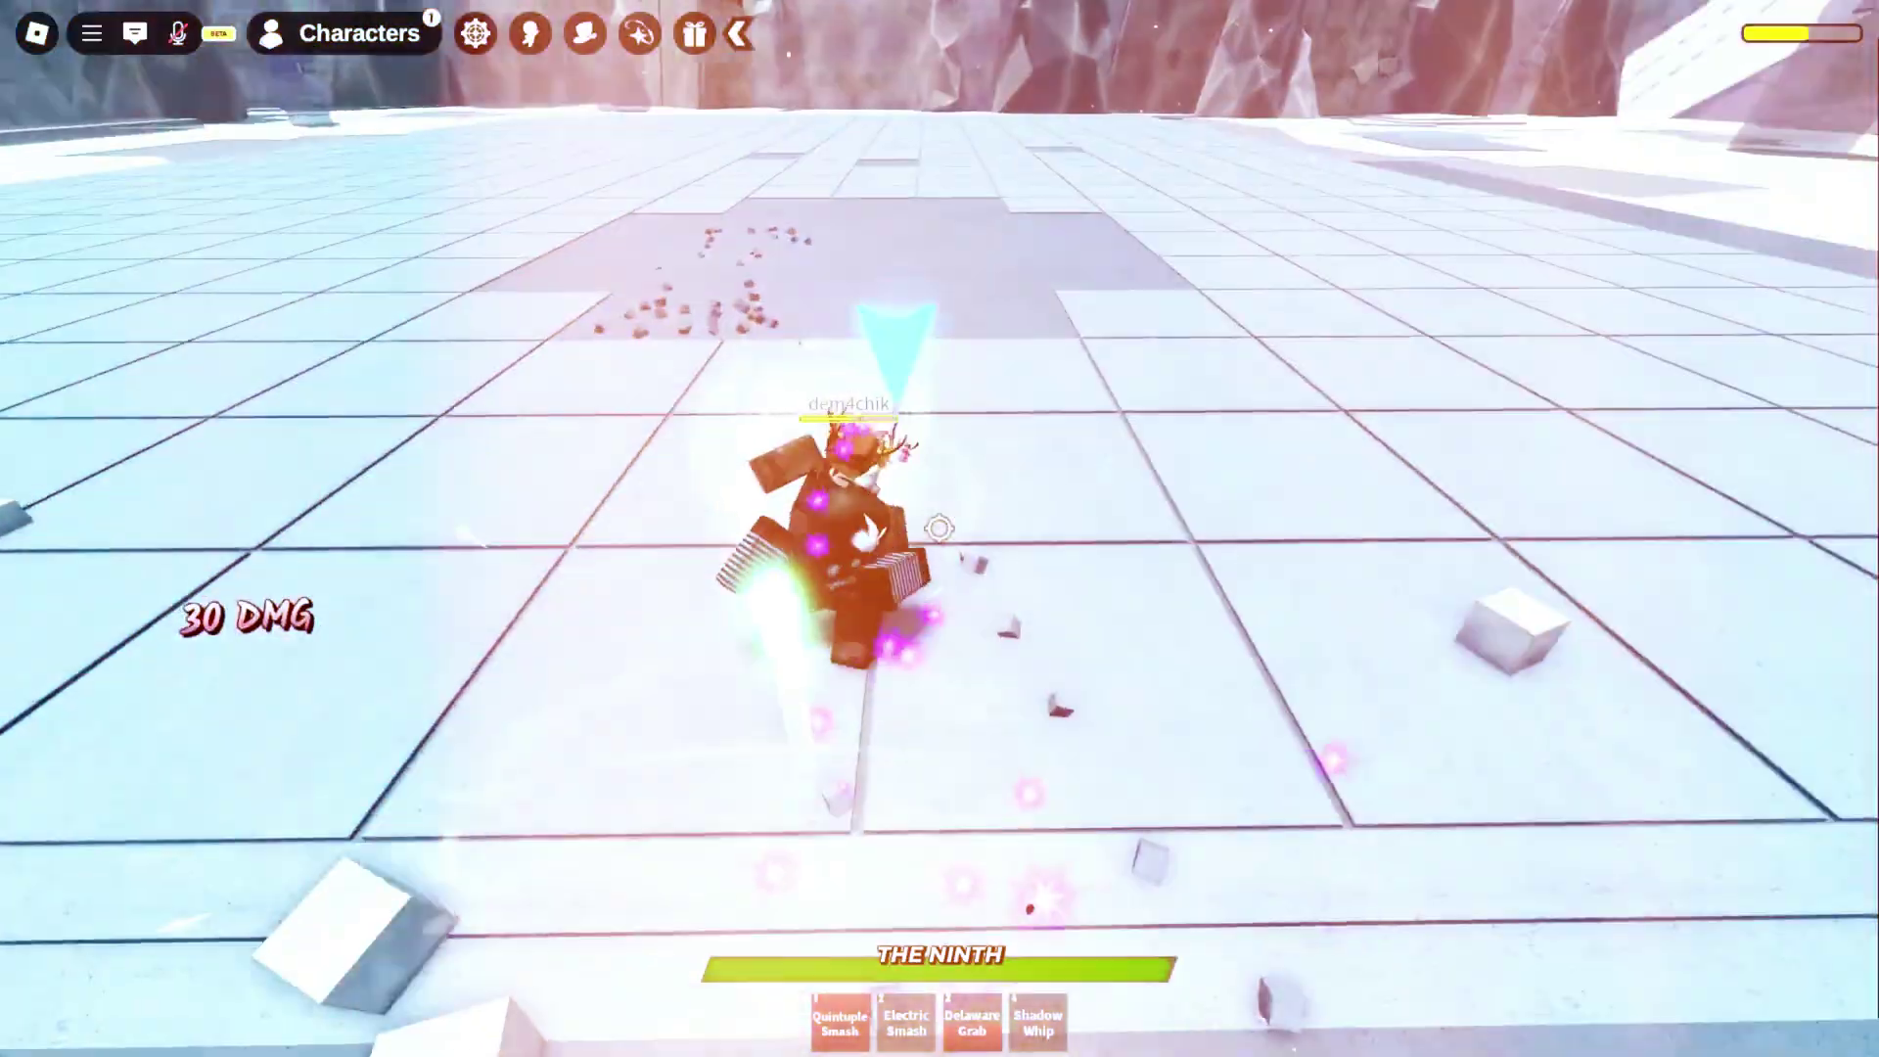
Step: Chain skill keys 1, 3 and 3 into an arena combo, then scroll the numbered tool folders
{"action": "key", "text": "1"}
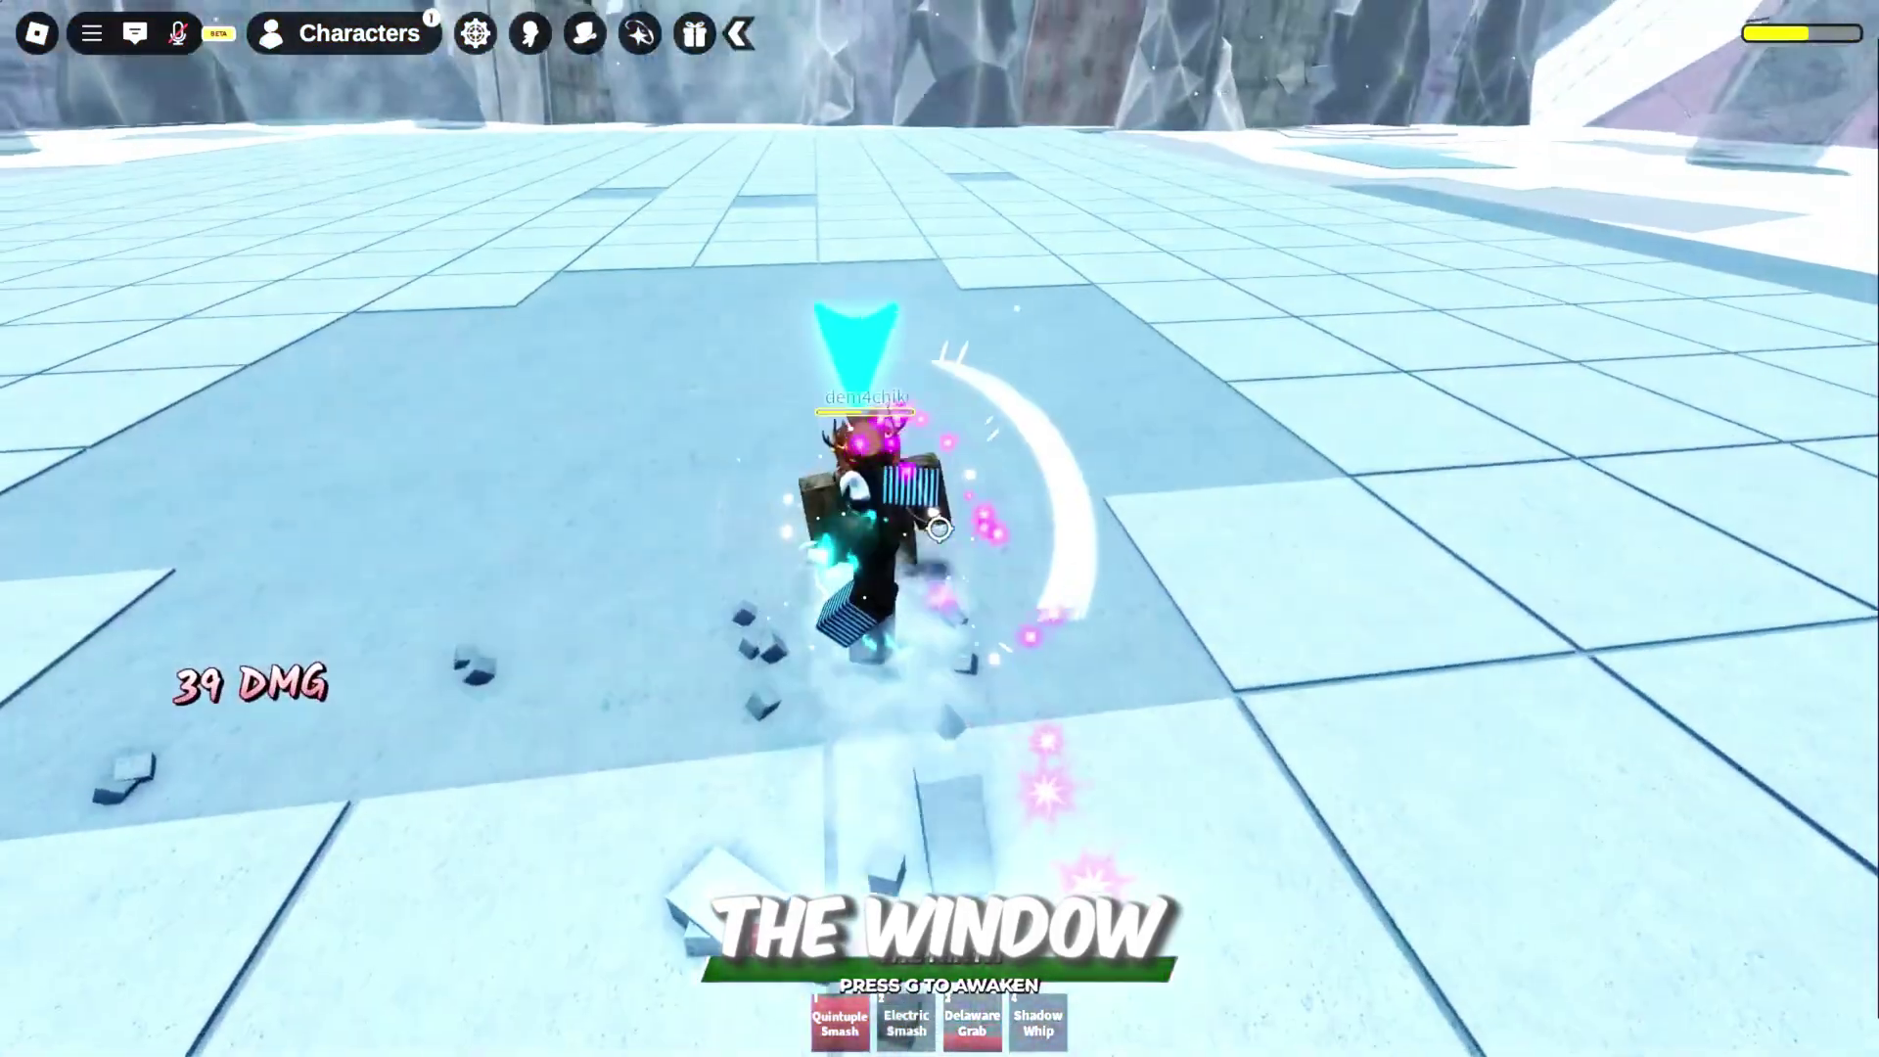
{"action": "key", "text": "3"}
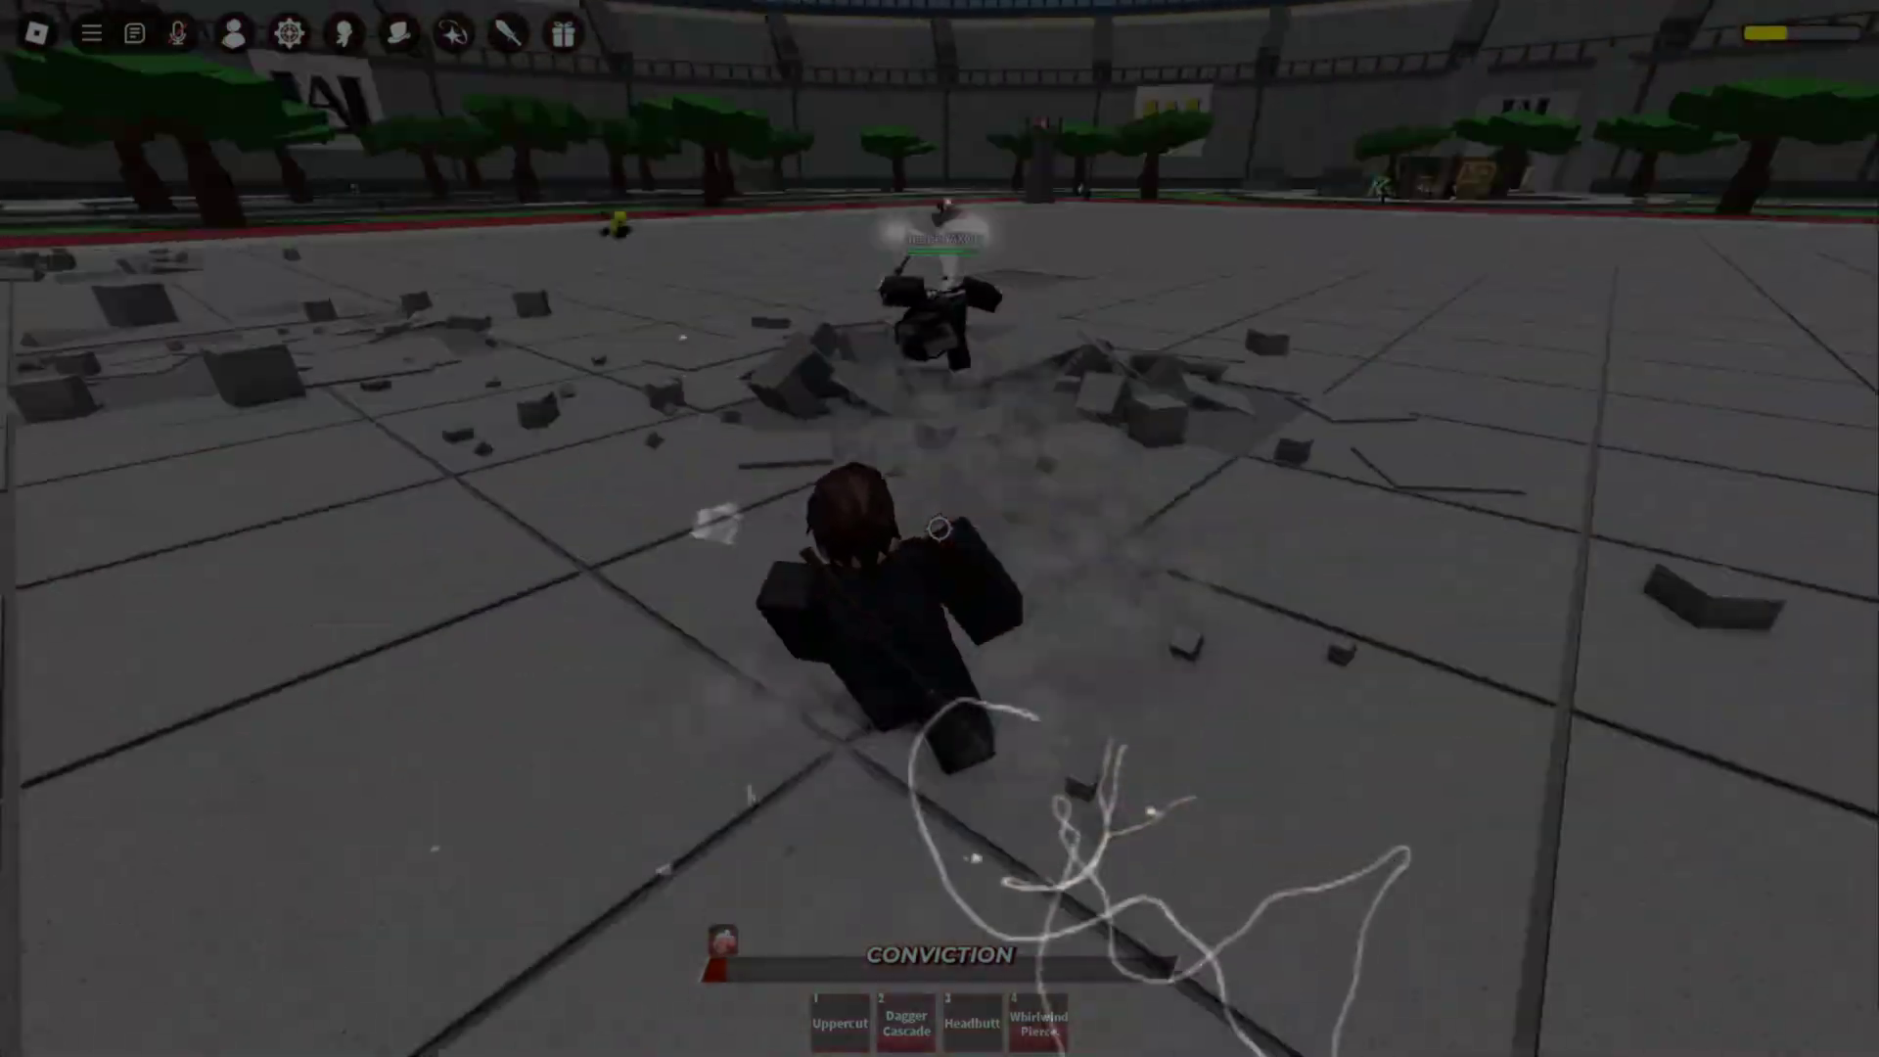
{"action": "key", "text": "3"}
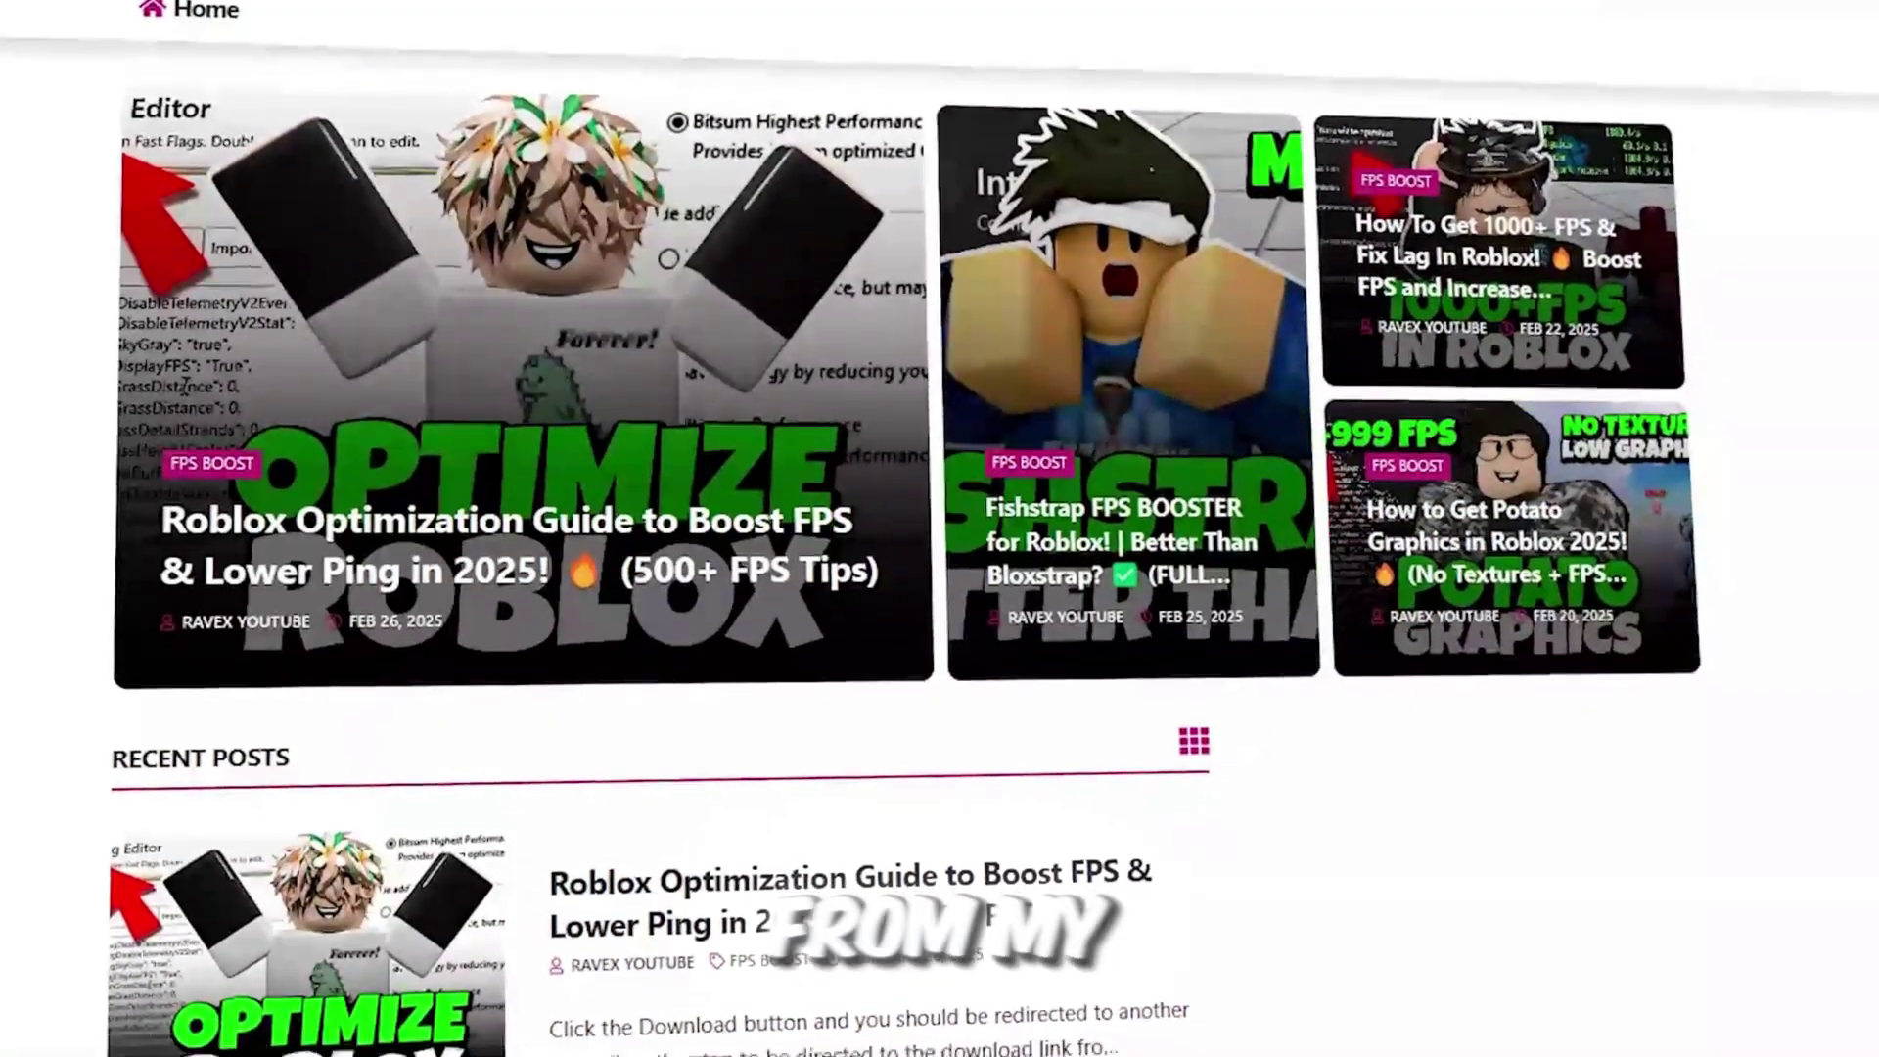
{"action": "scroll", "coordinate": [497, 485], "scroll_direction": "down", "scroll_amount": 3}
{"action": "scroll", "coordinate": [646, 529], "scroll_direction": "down", "scroll_amount": 10}
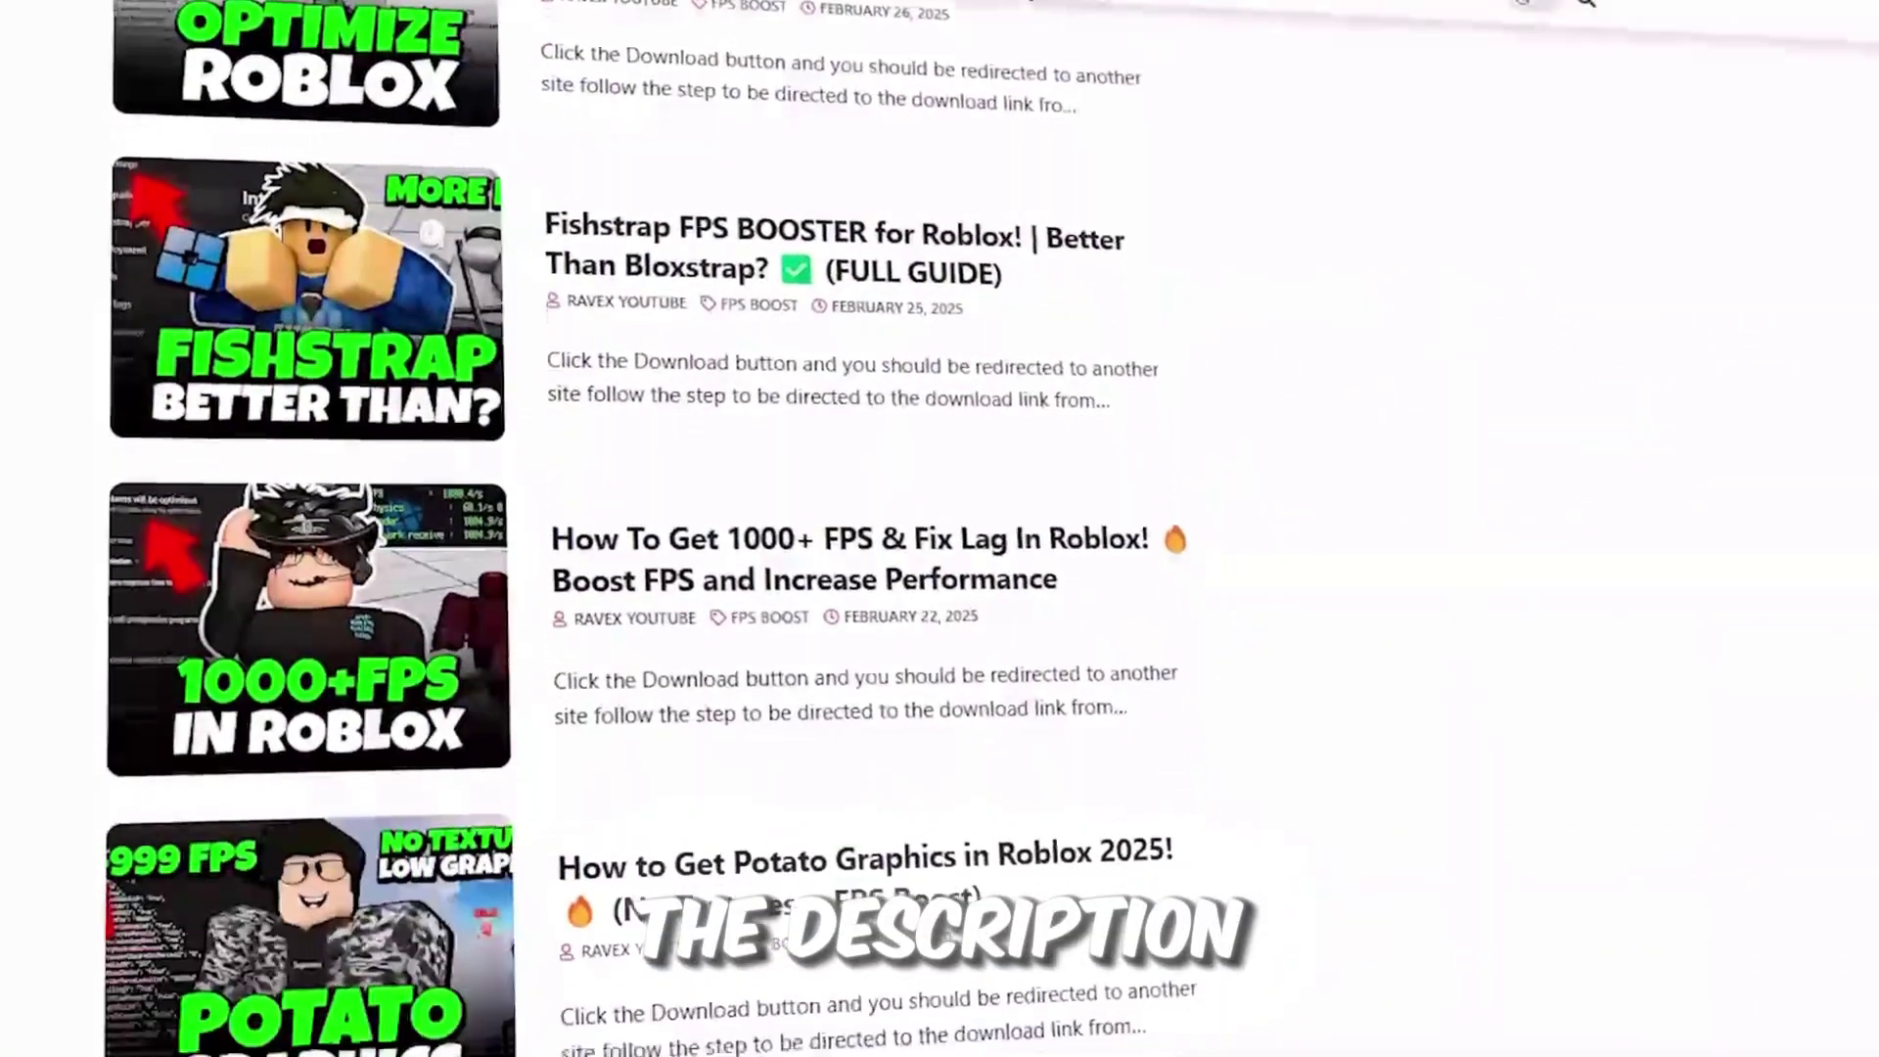
{"action": "scroll", "coordinate": [646, 528], "scroll_direction": "down", "scroll_amount": 2}
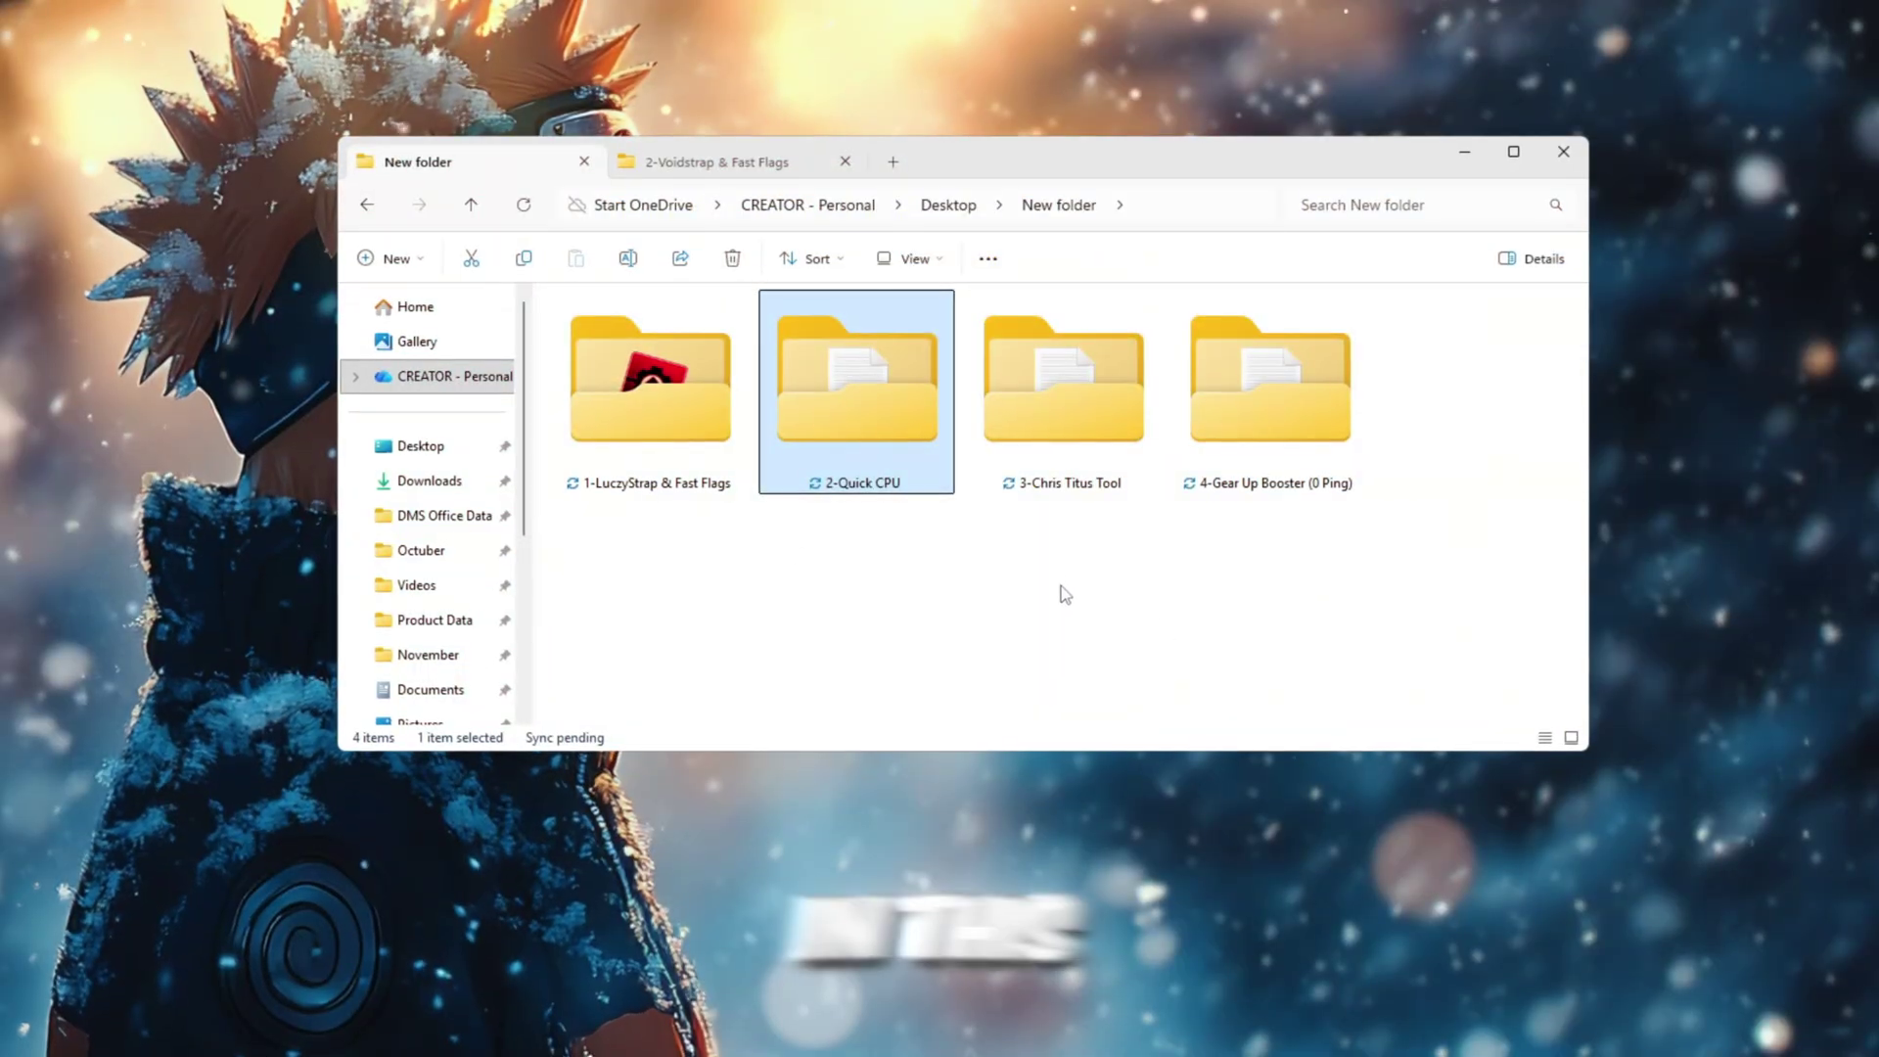
Step: Open the 2-Quick CPU folder and launch QuickCPU from the search results
{"action": "double_click", "coordinate": [872, 393]}
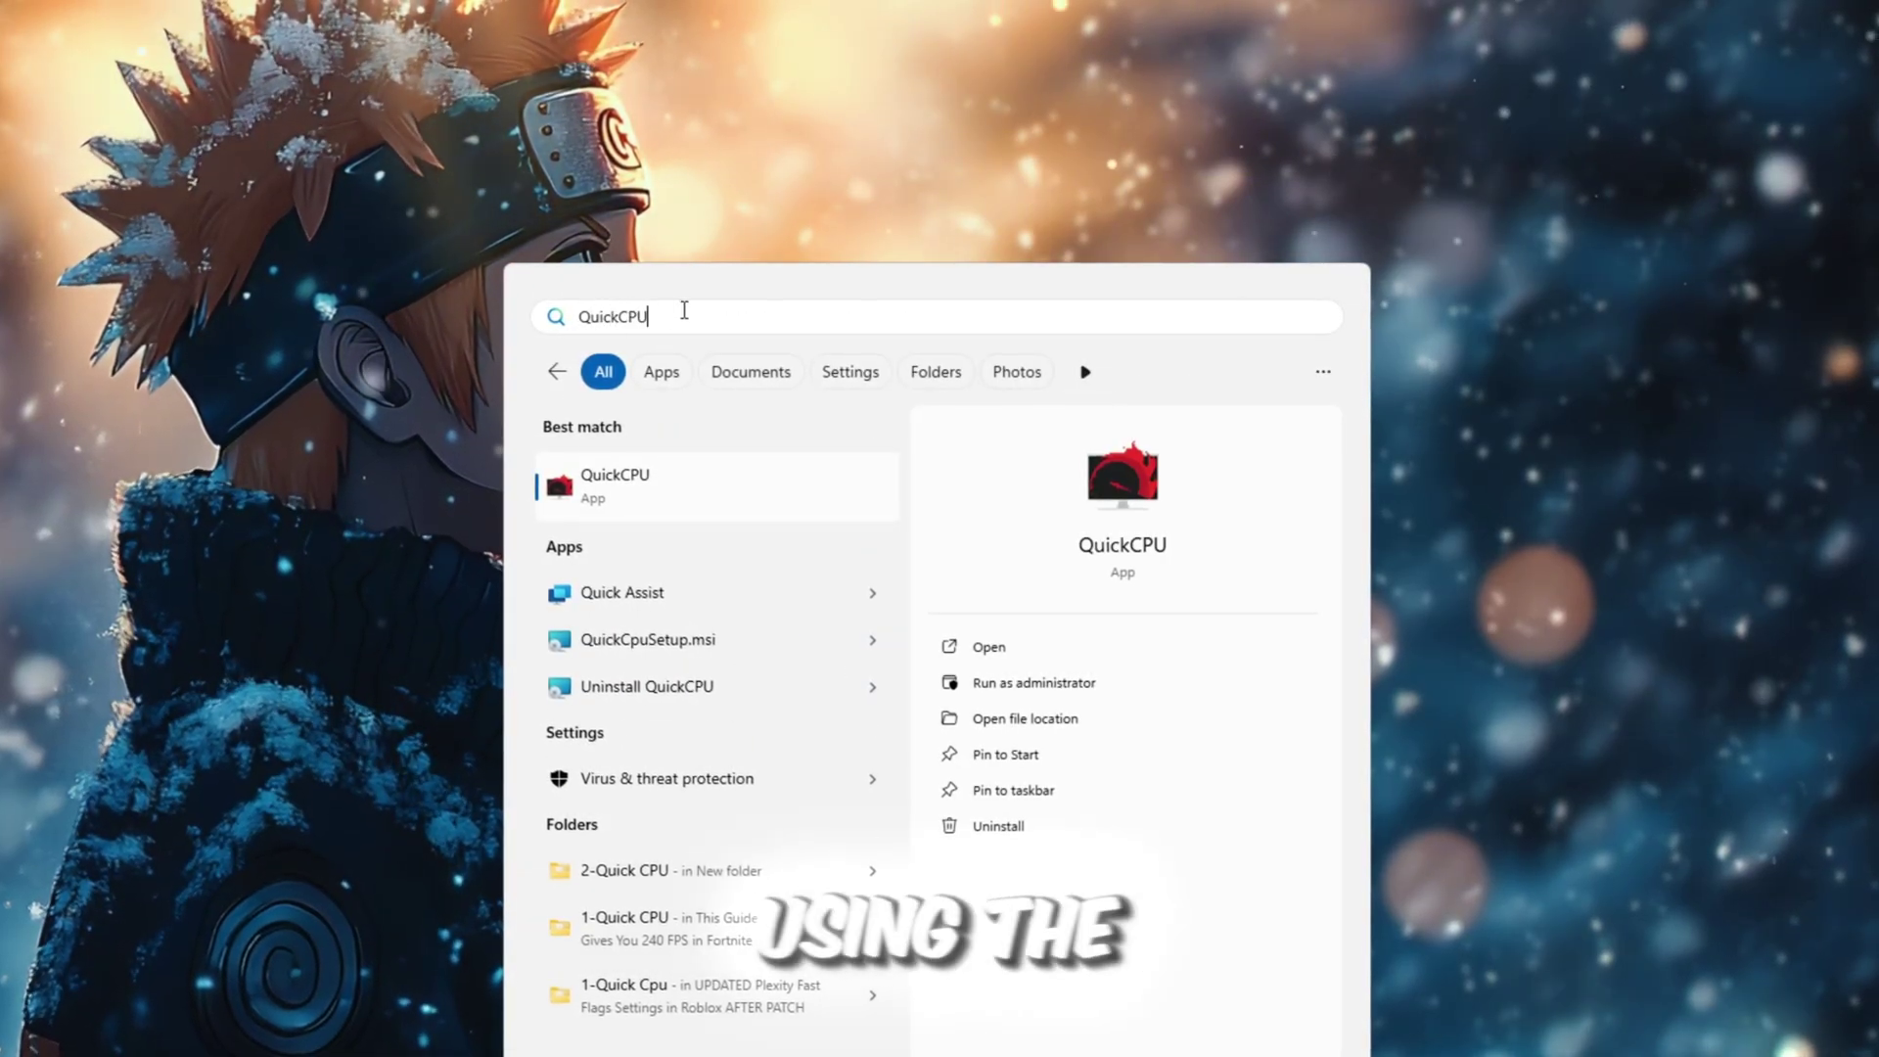
{"action": "left_click", "coordinate": [621, 490]}
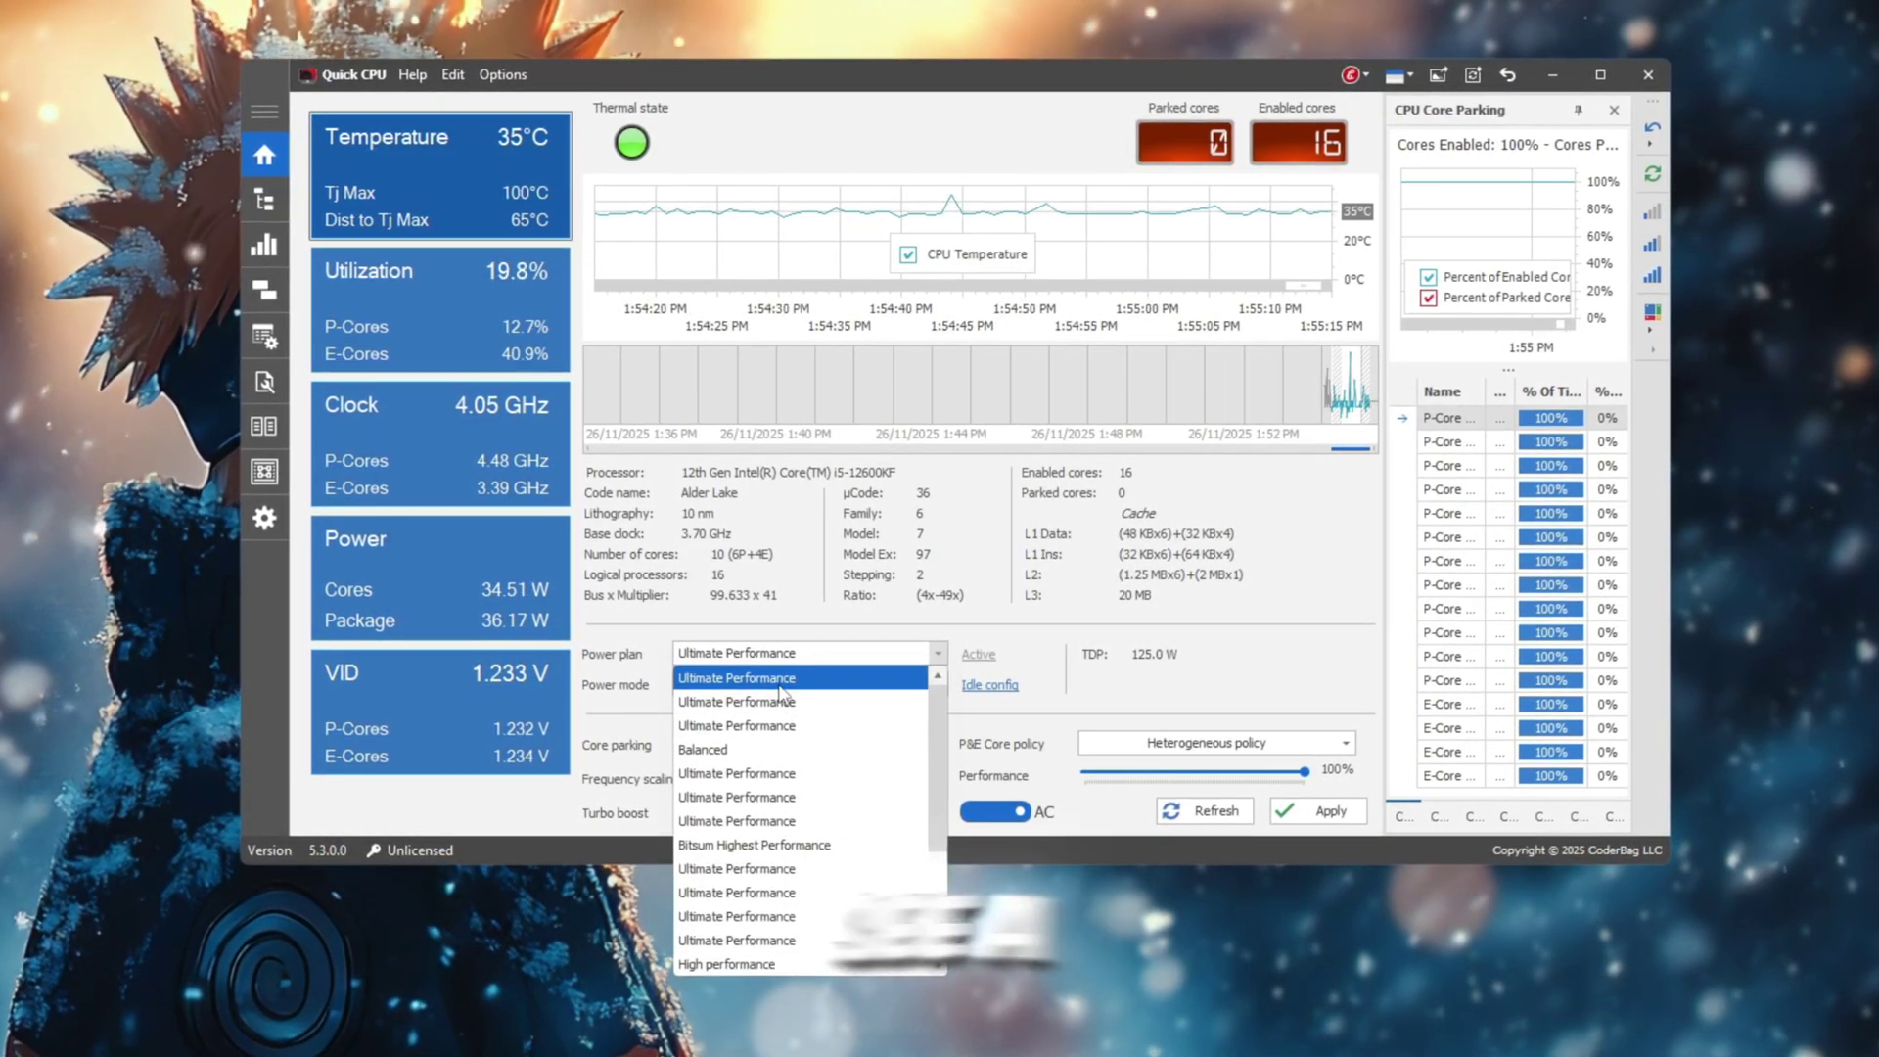
Step: Apply Ultimate Performance as the power plan, confirm, then open Advanced CPU Settings
{"action": "left_click", "coordinate": [795, 799]}
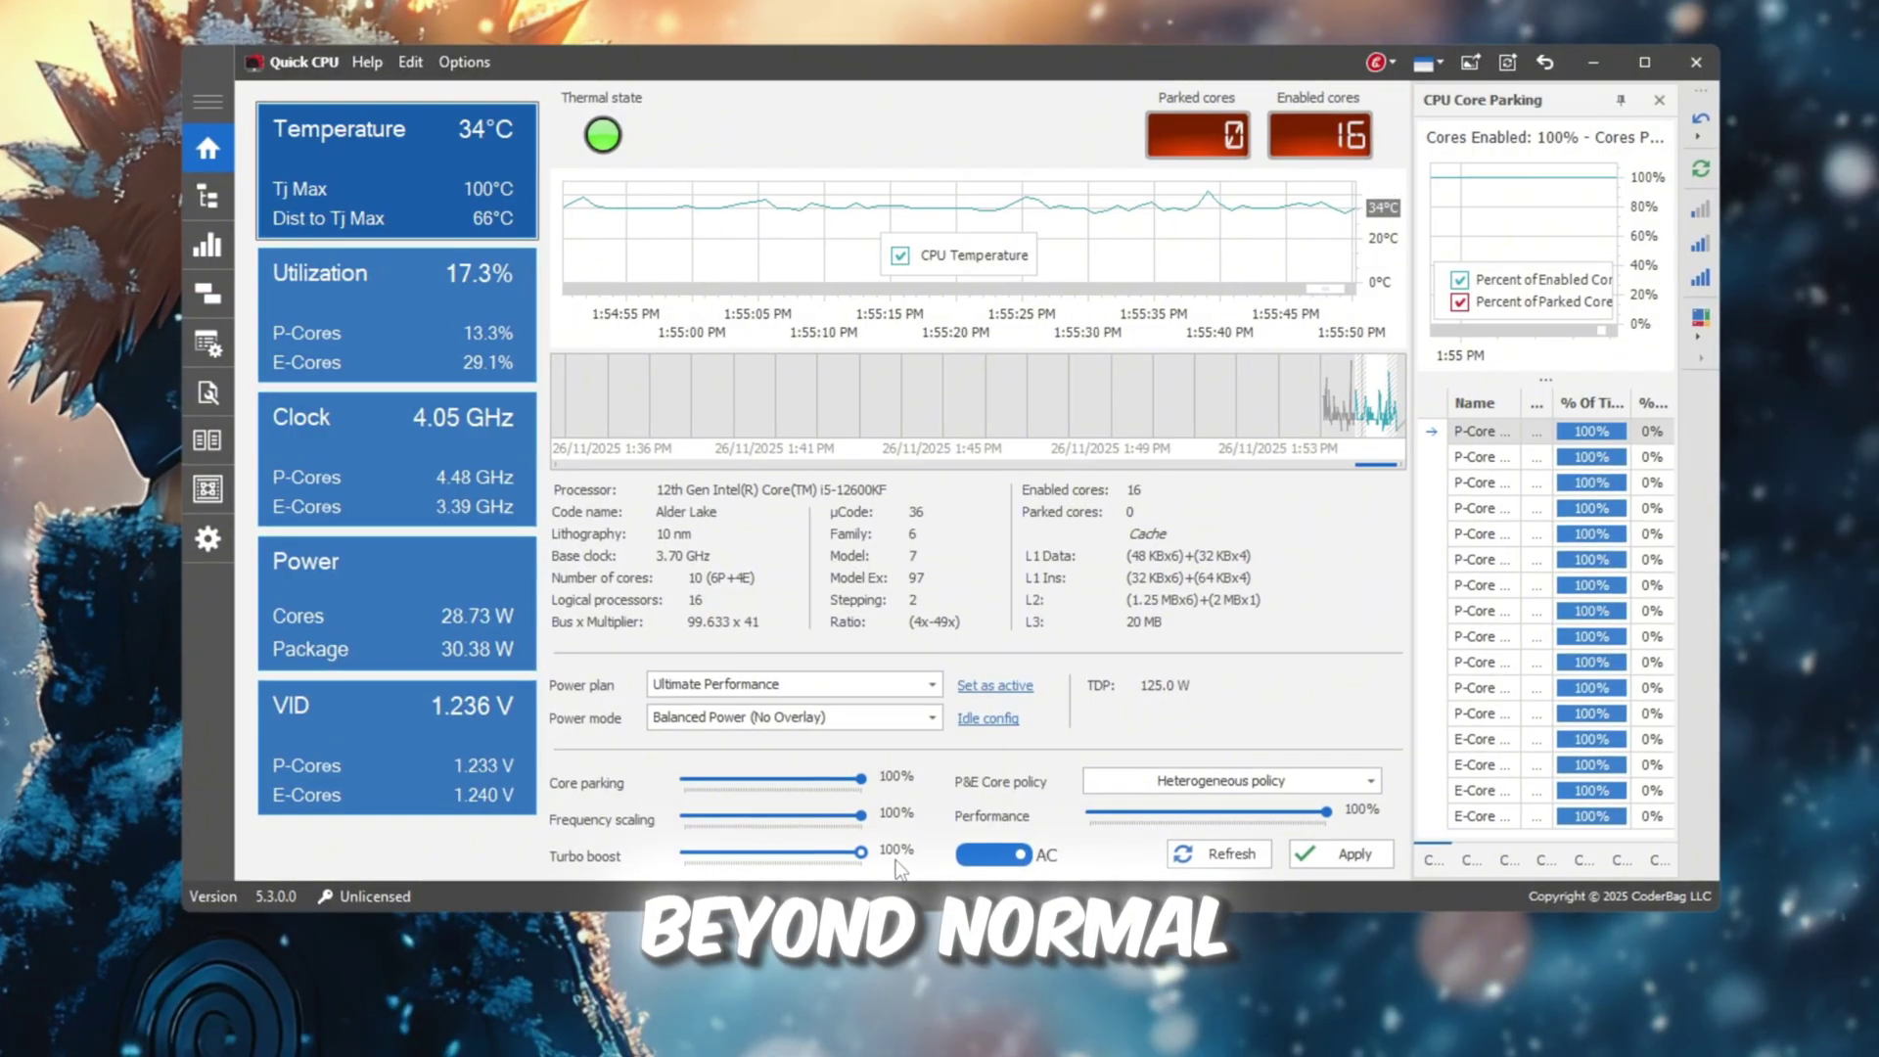
{"action": "left_click", "coordinate": [1343, 856]}
{"action": "left_click", "coordinate": [1131, 585]}
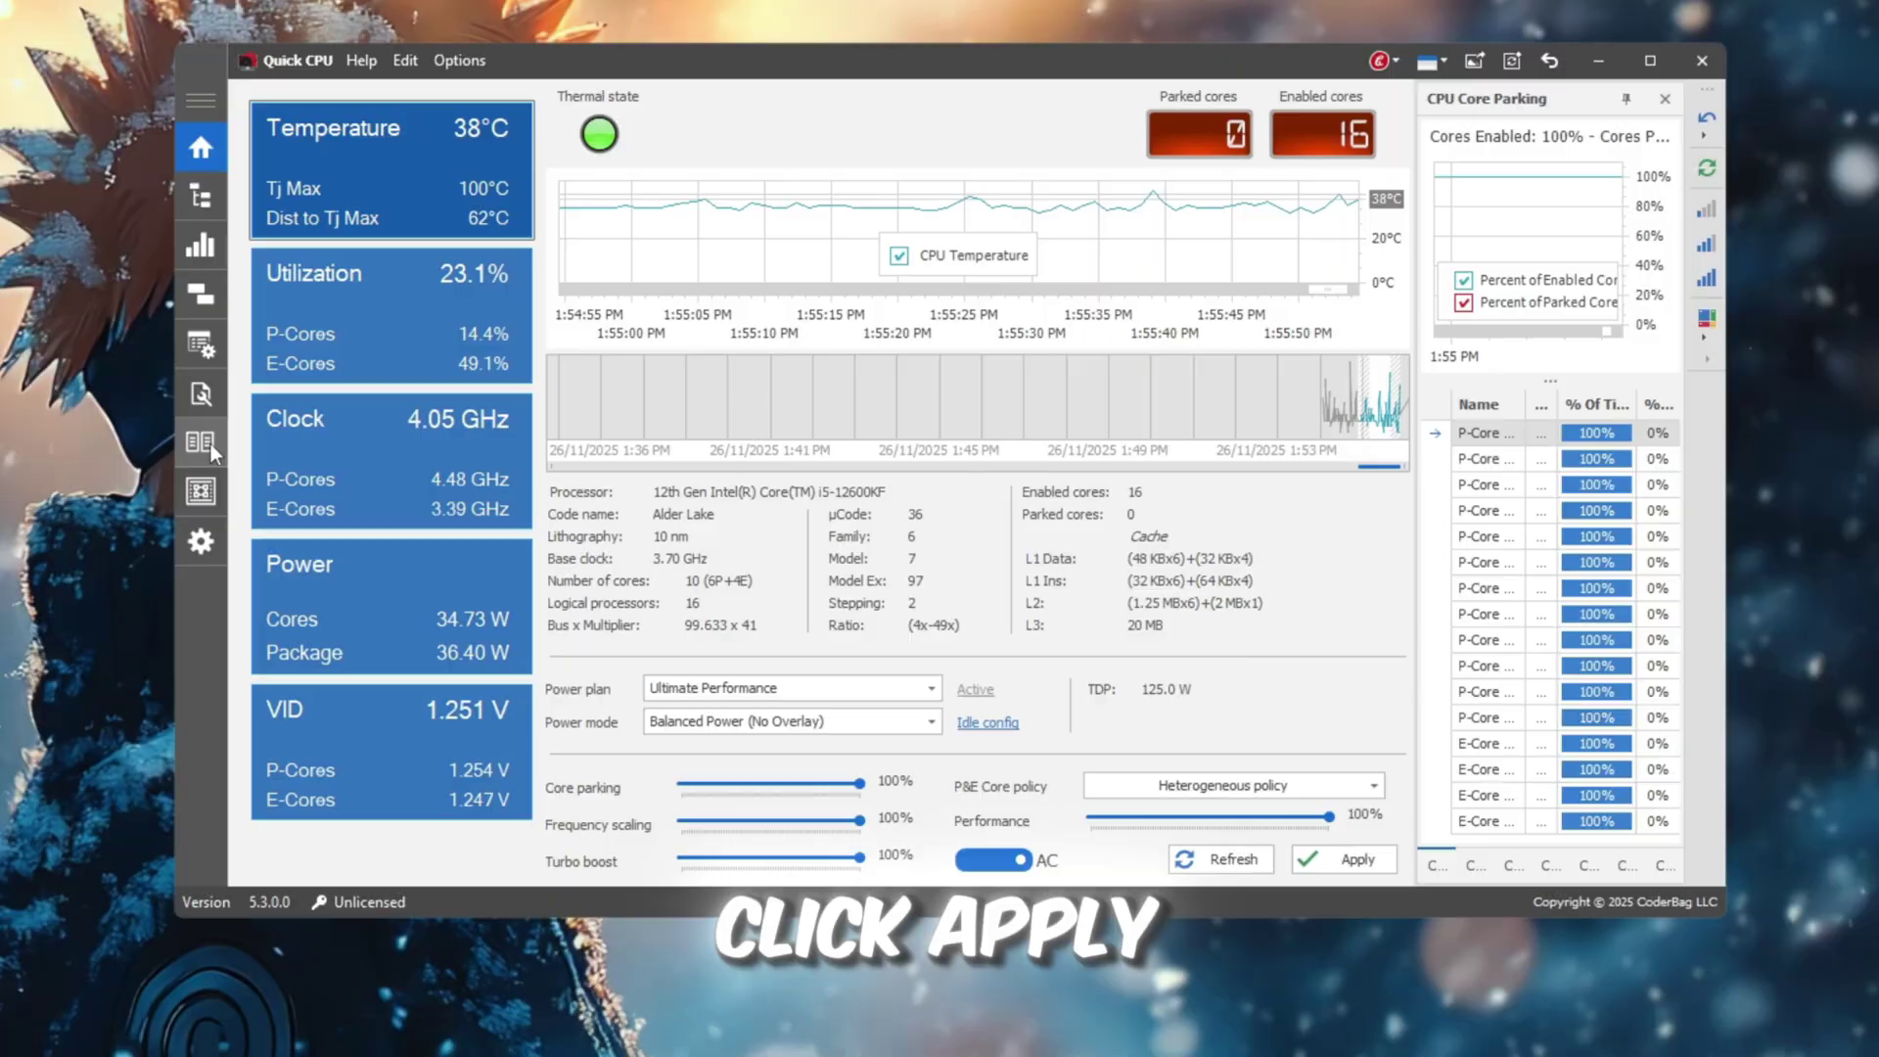
{"action": "left_click", "coordinate": [200, 486]}
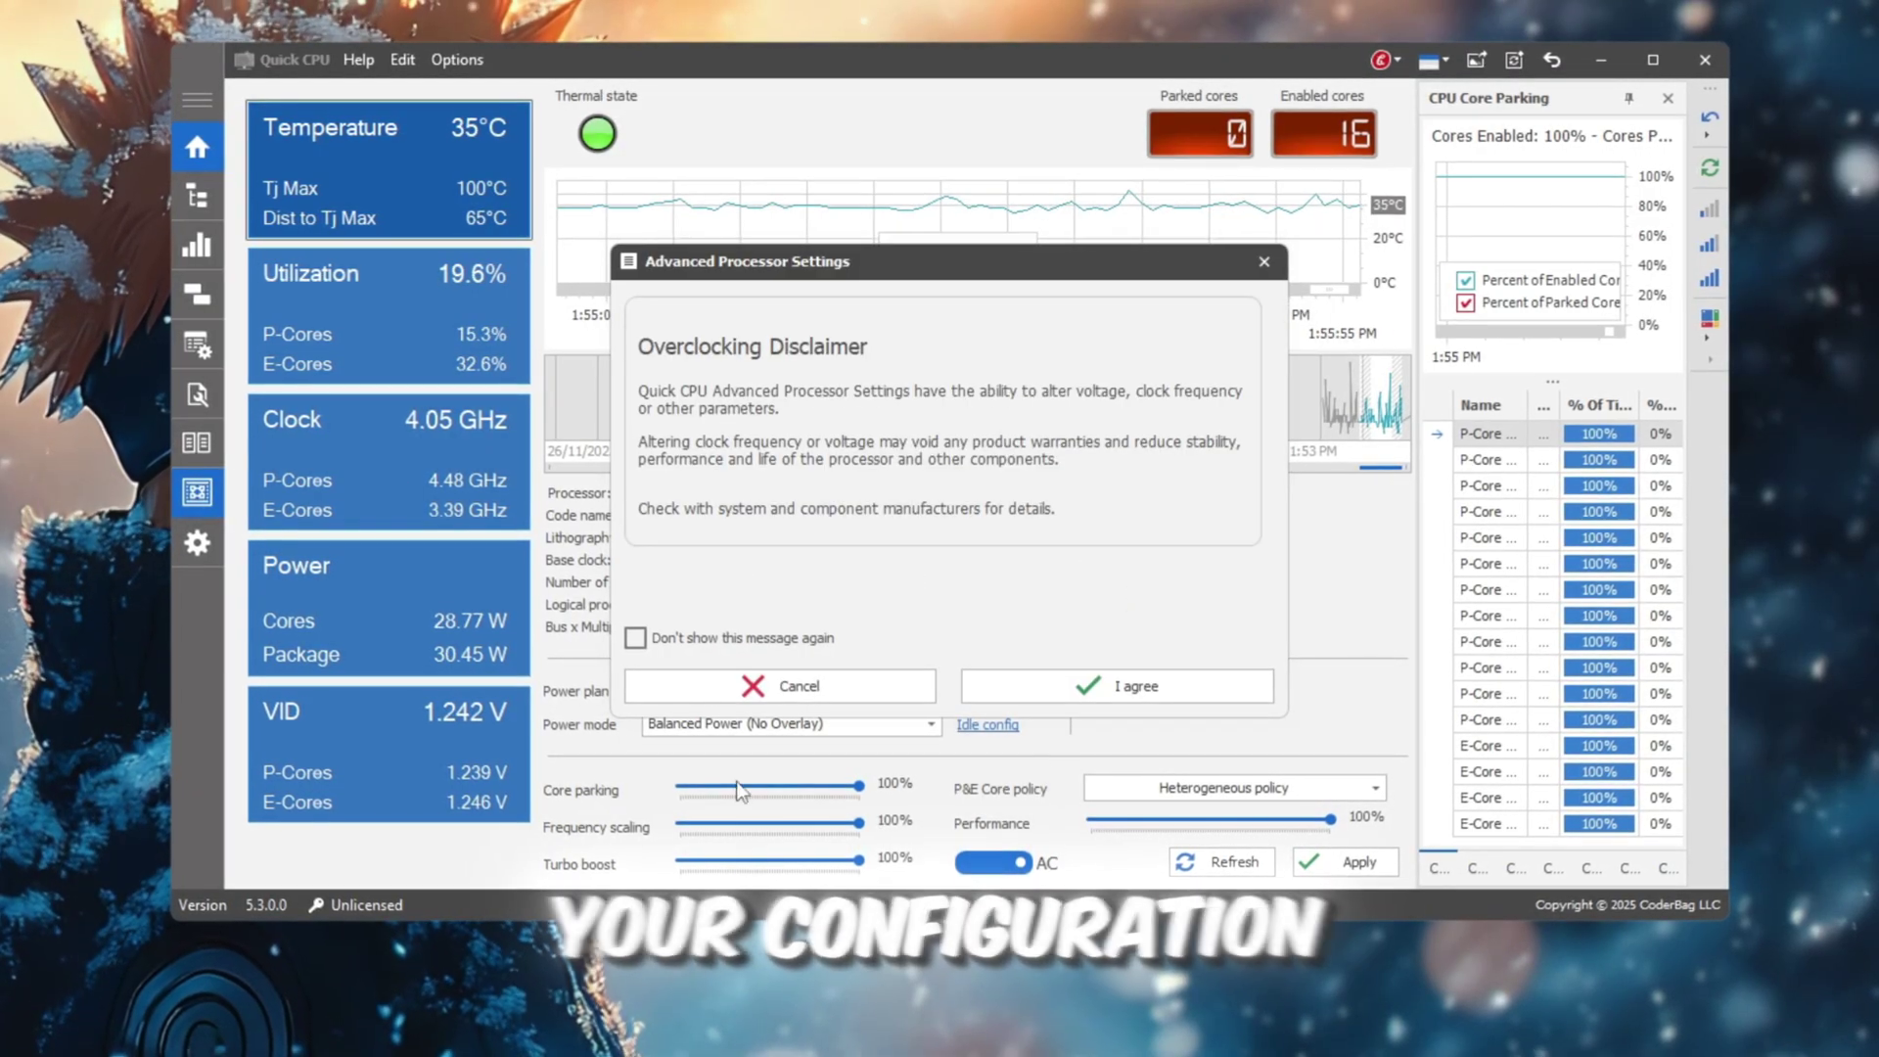
Step: Accept the disclaimer, keep Turbo Boost and Enhanced SpeedStep enabled, apply, and dismiss the no-changes message
{"action": "left_click", "coordinate": [1114, 679]}
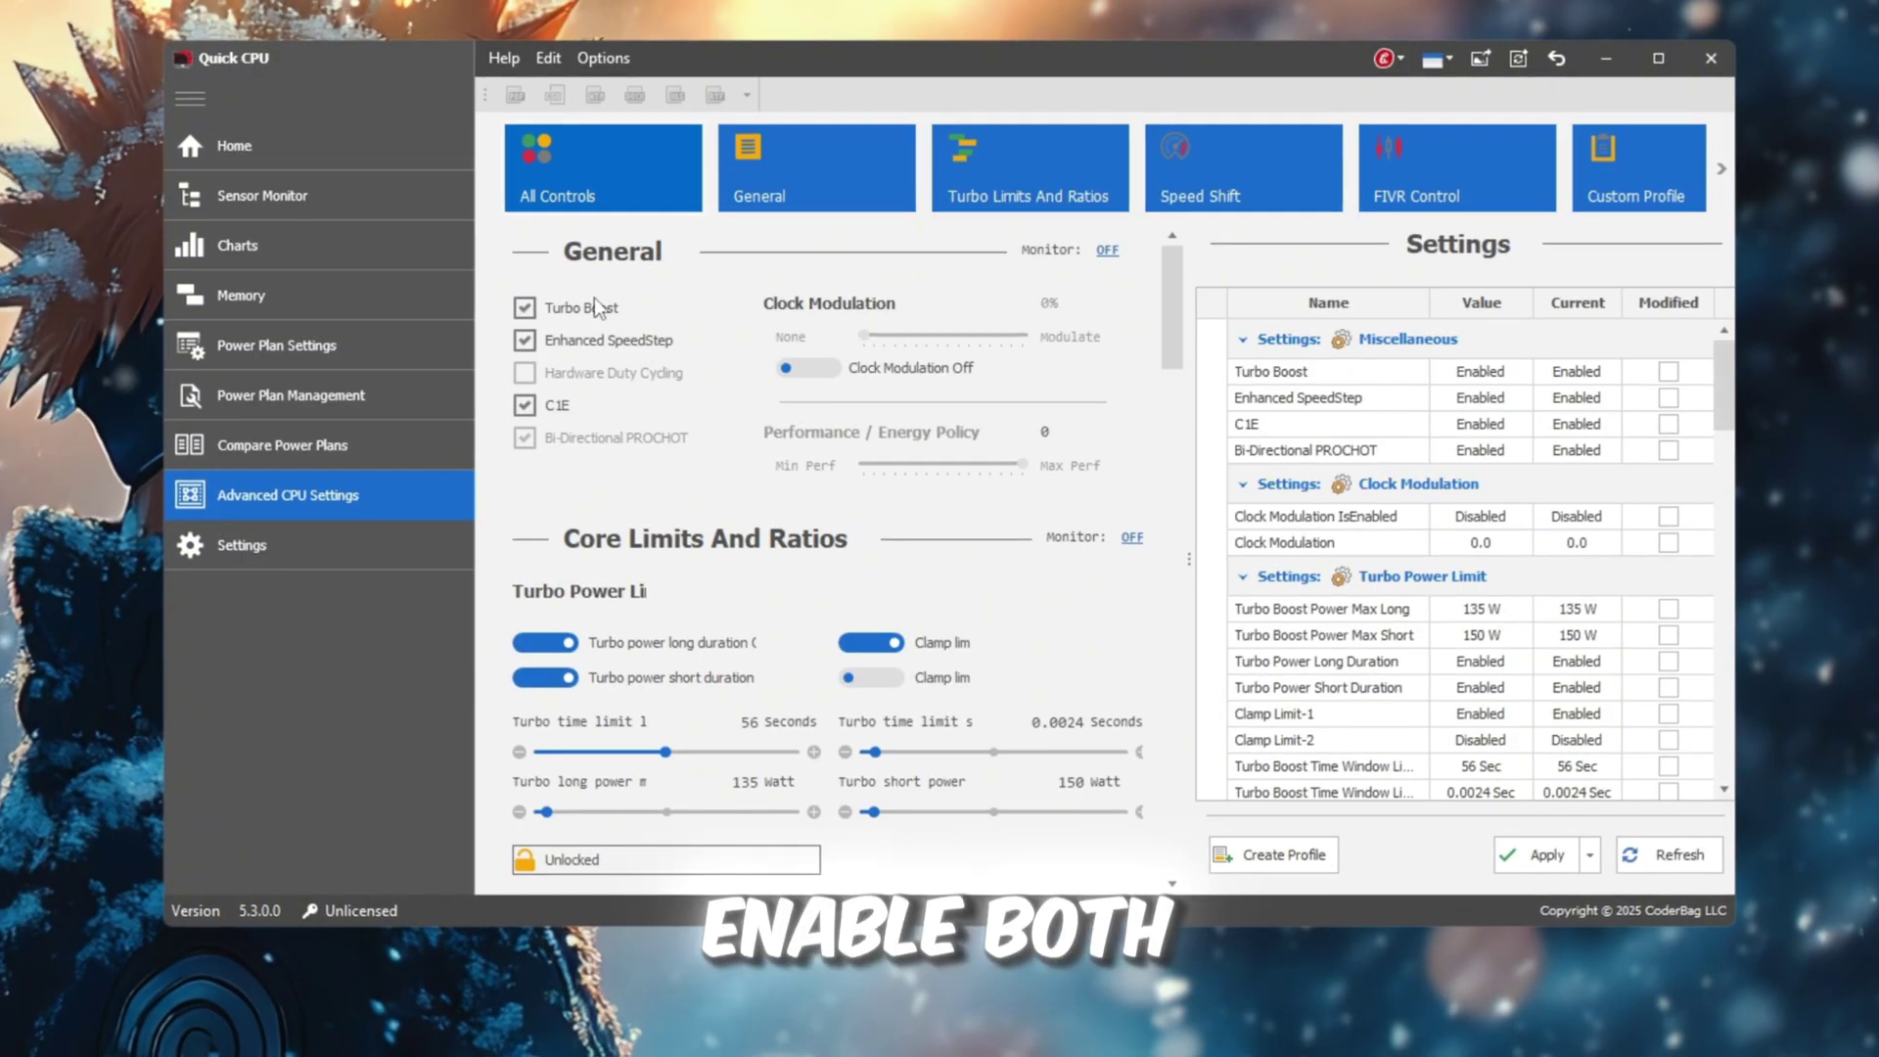
{"action": "left_click", "coordinate": [591, 313]}
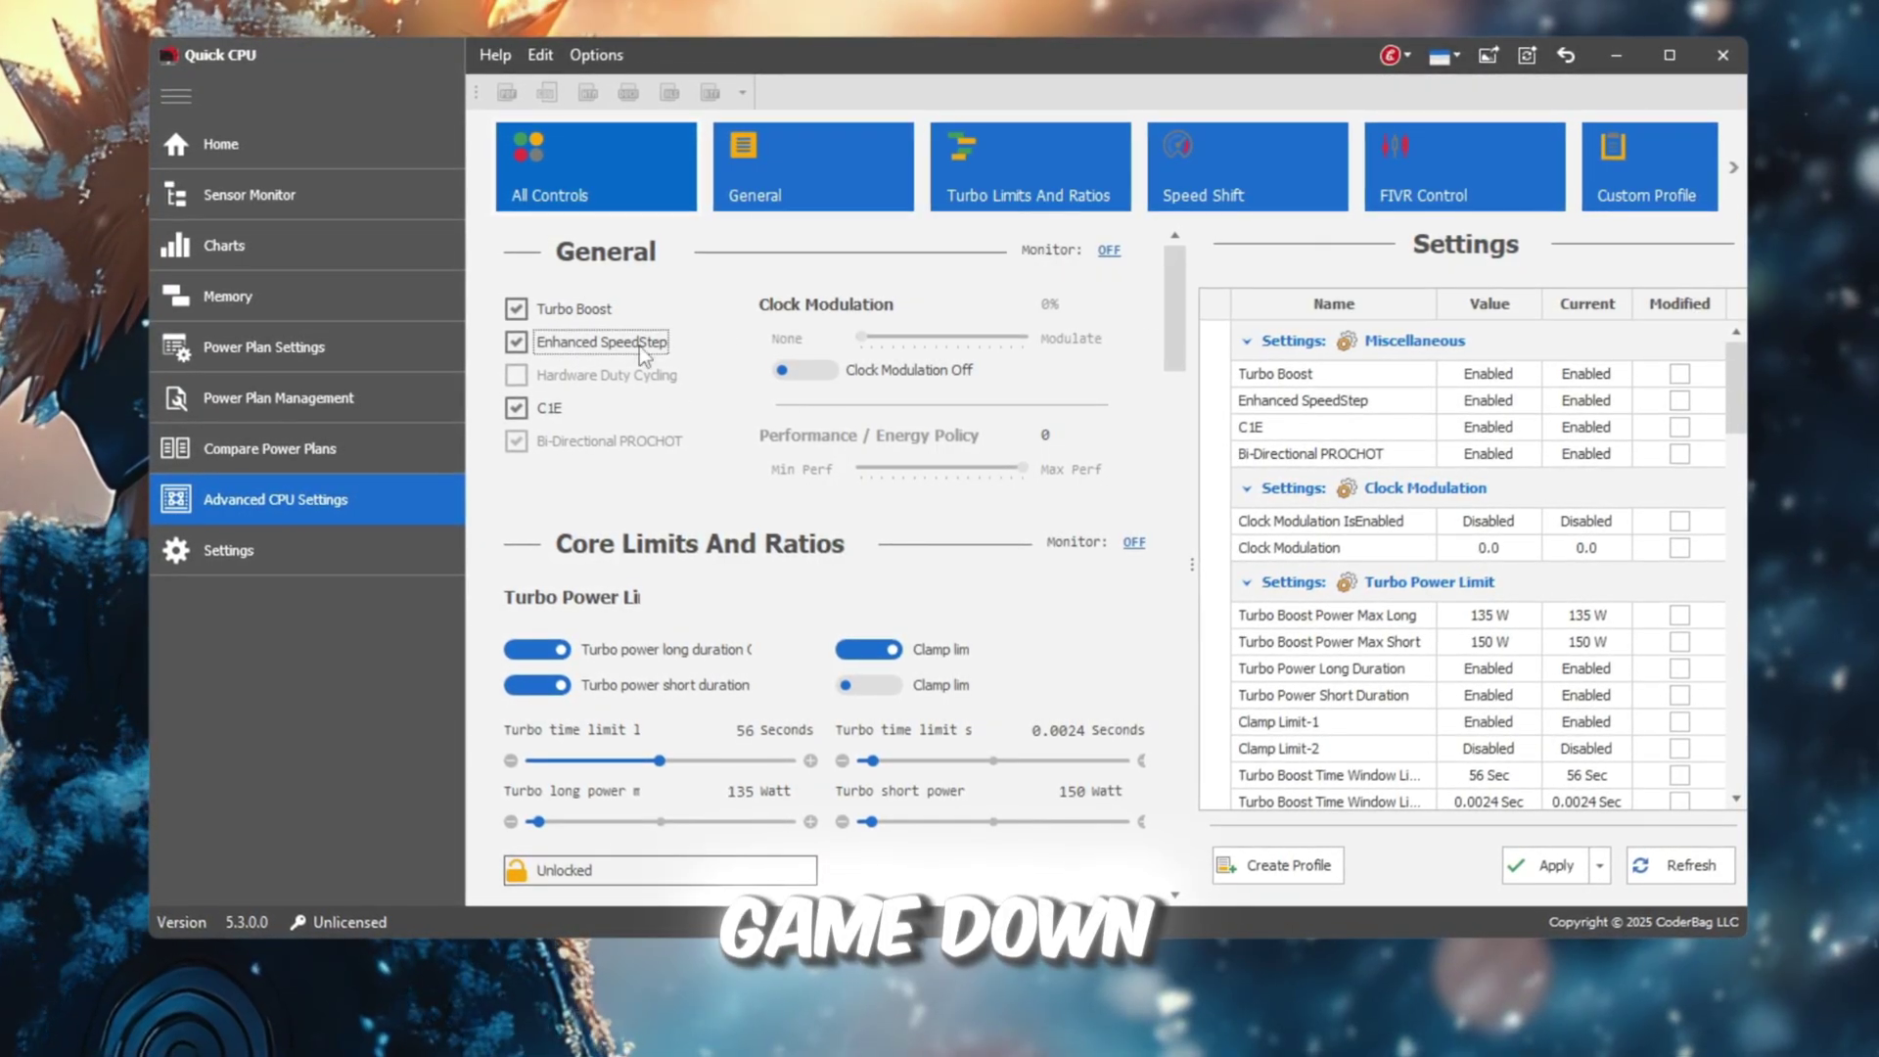
{"action": "left_click", "coordinate": [1547, 867]}
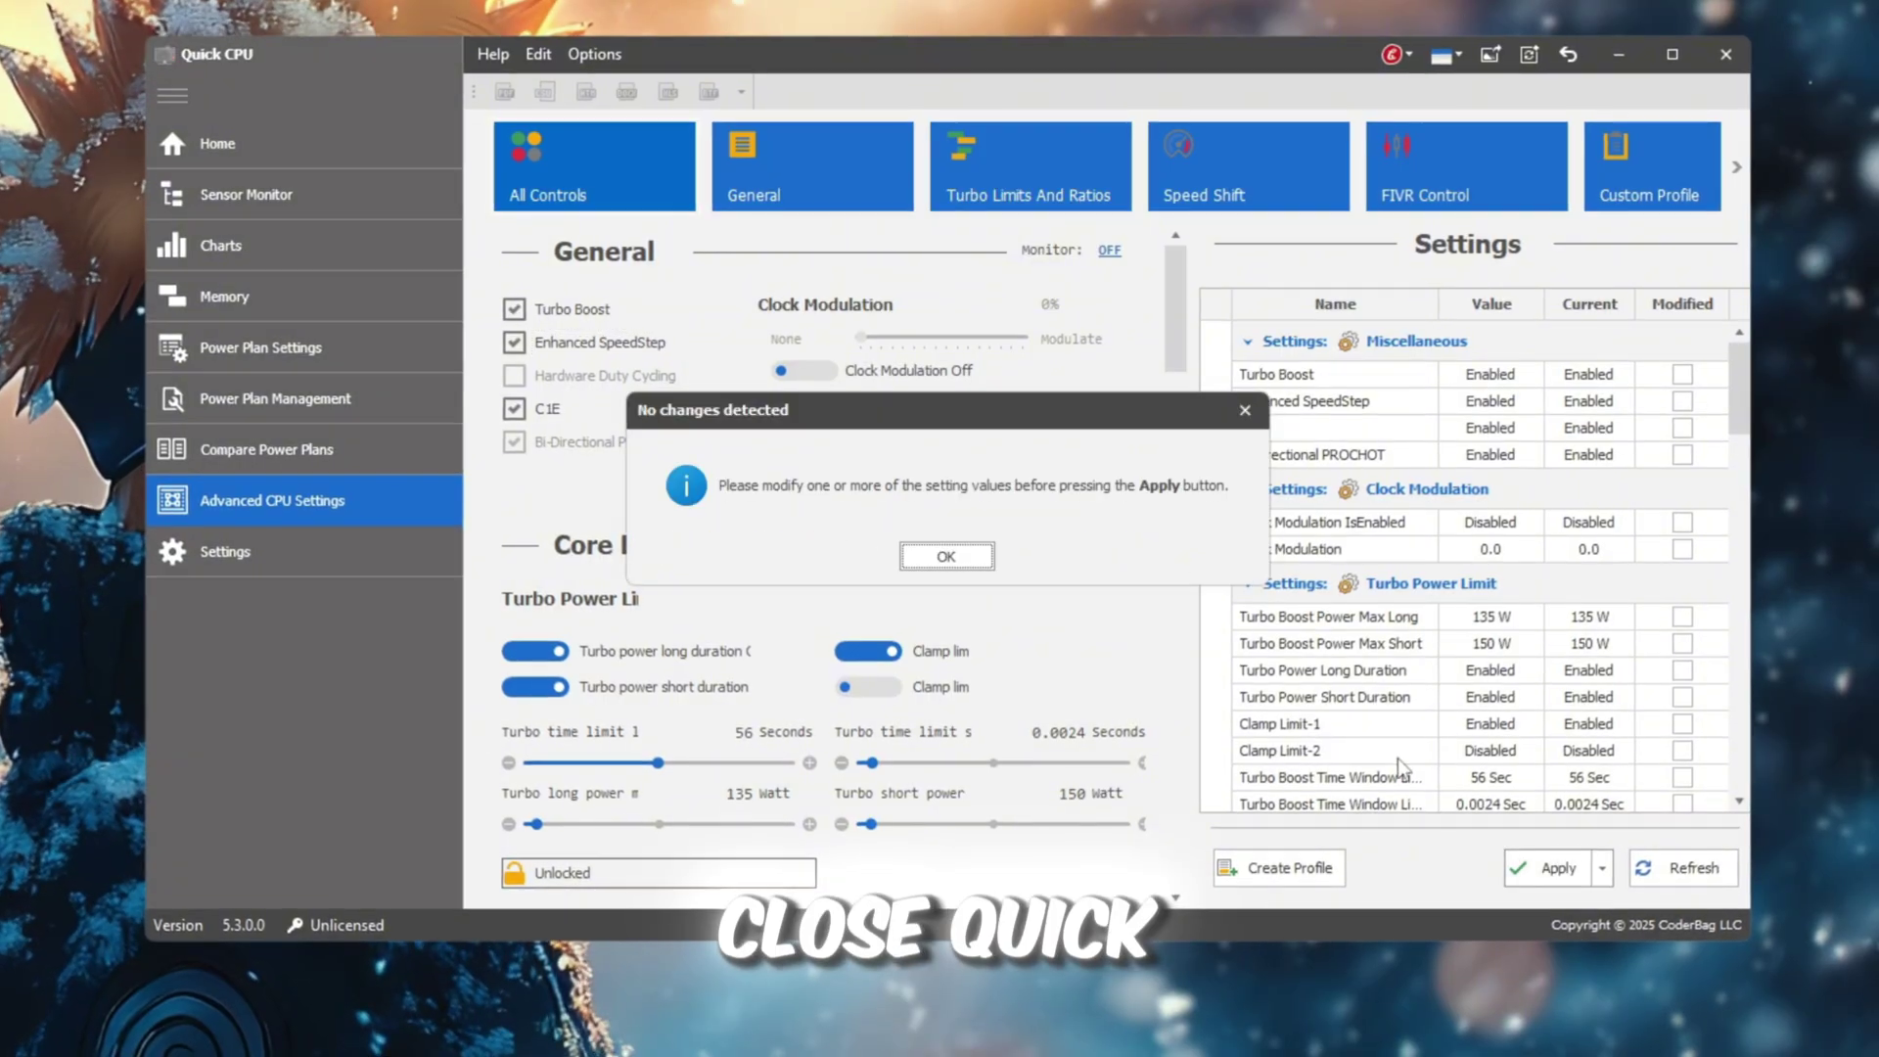
{"action": "left_click", "coordinate": [946, 557]}
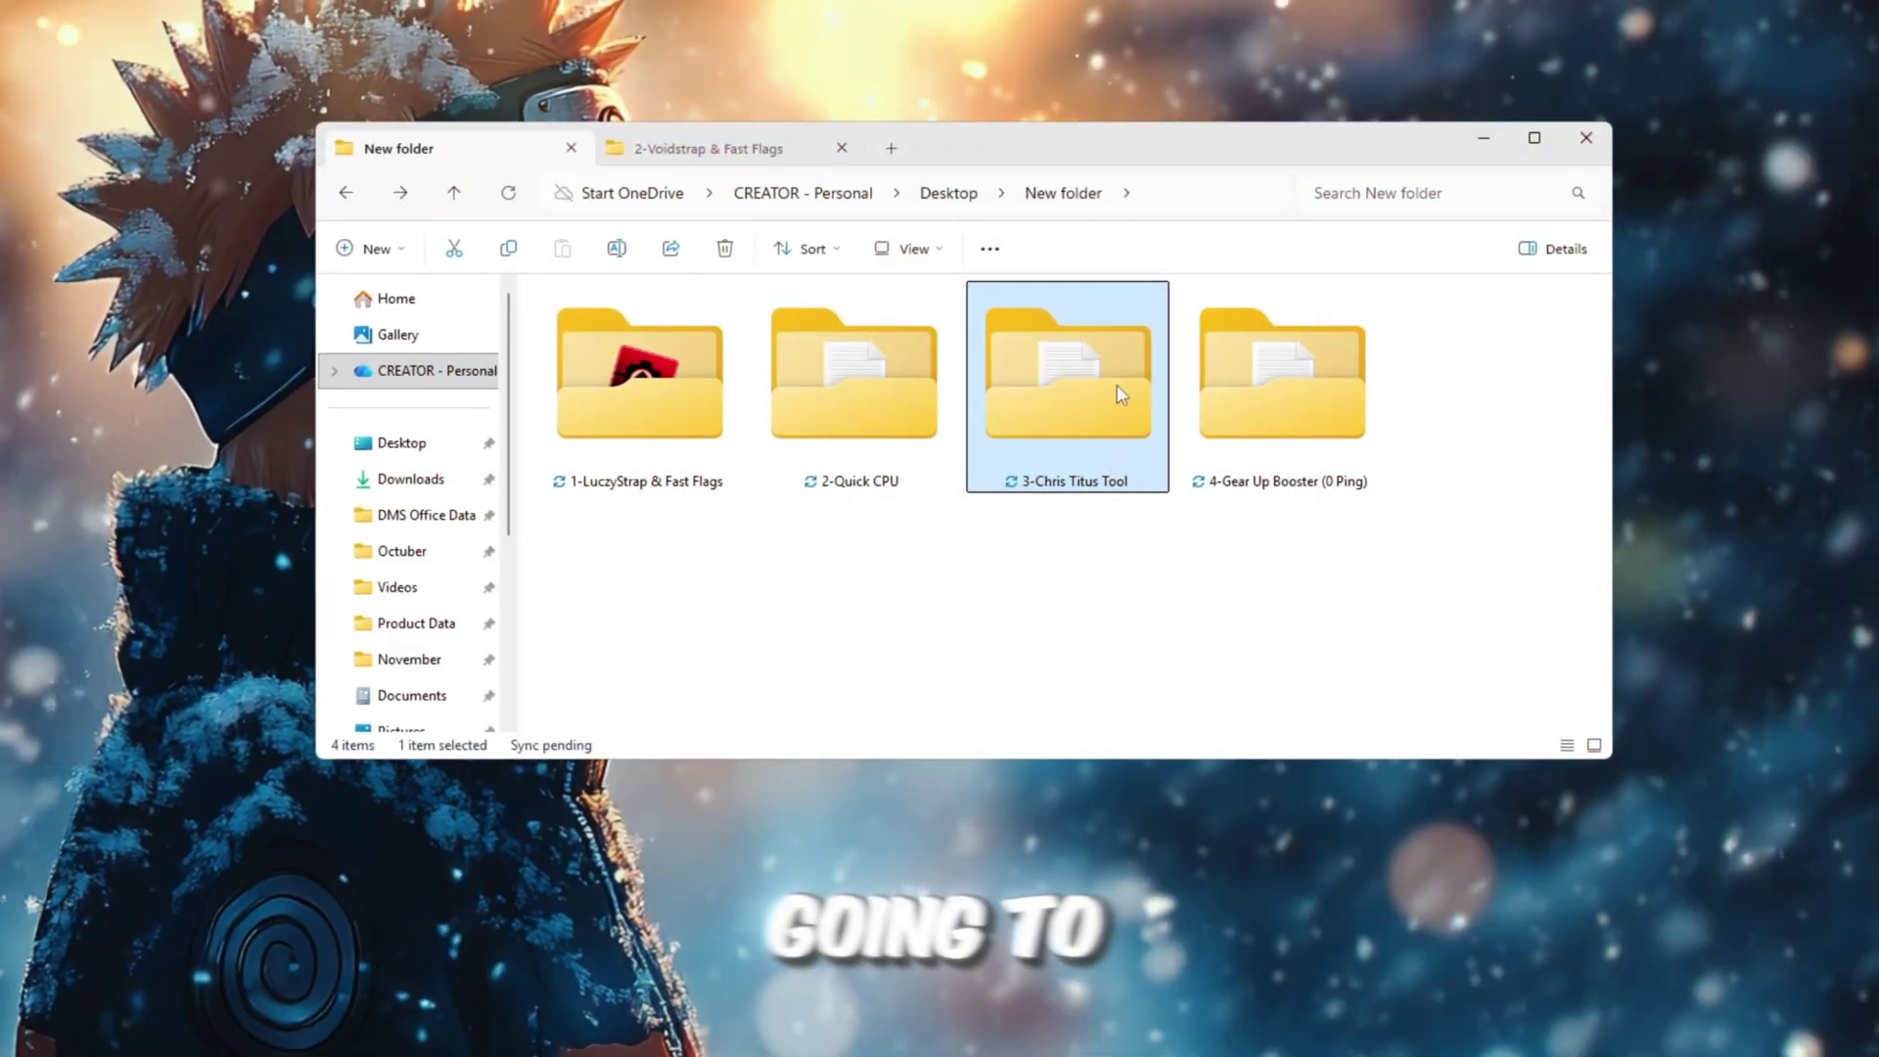
Step: Open the 3-Chris Titus Tool folder and its 'Copy & Paste this CMD in Power Shell.txt' file
{"action": "double_click", "coordinate": [1118, 386]}
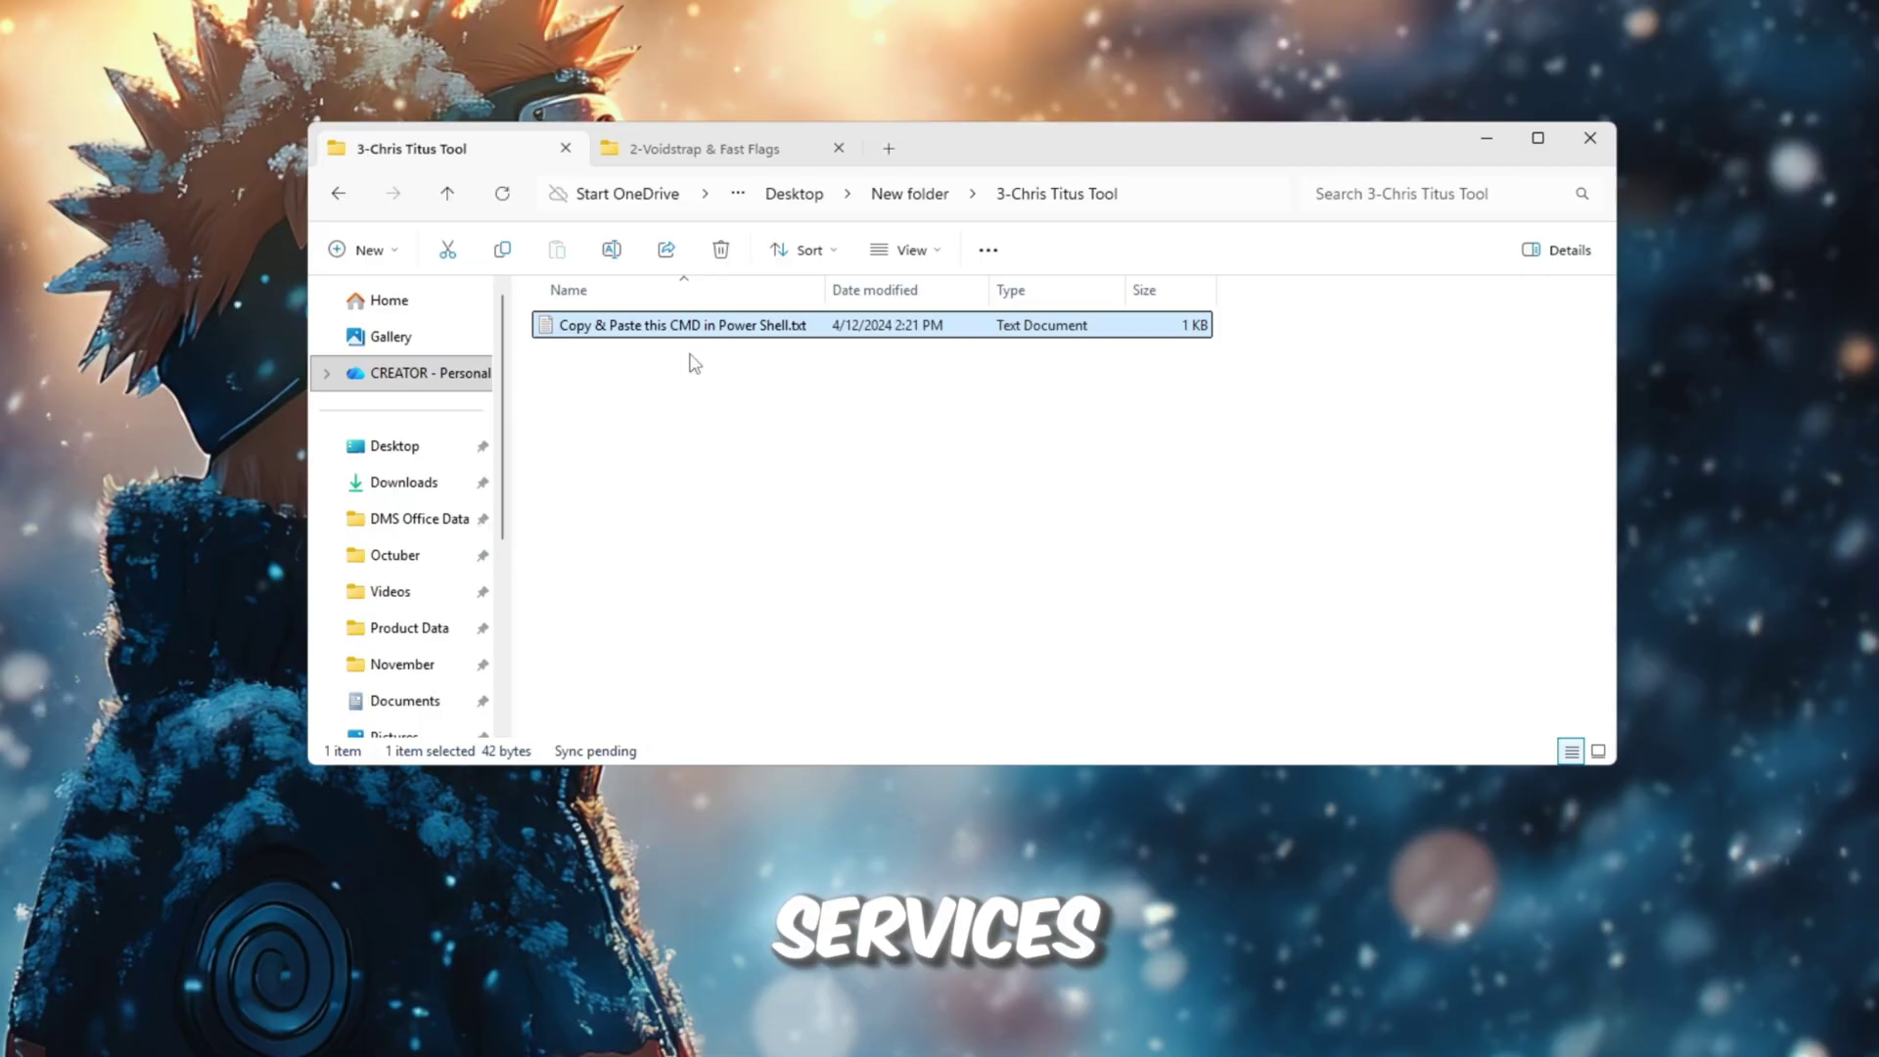
{"action": "double_click", "coordinate": [808, 328]}
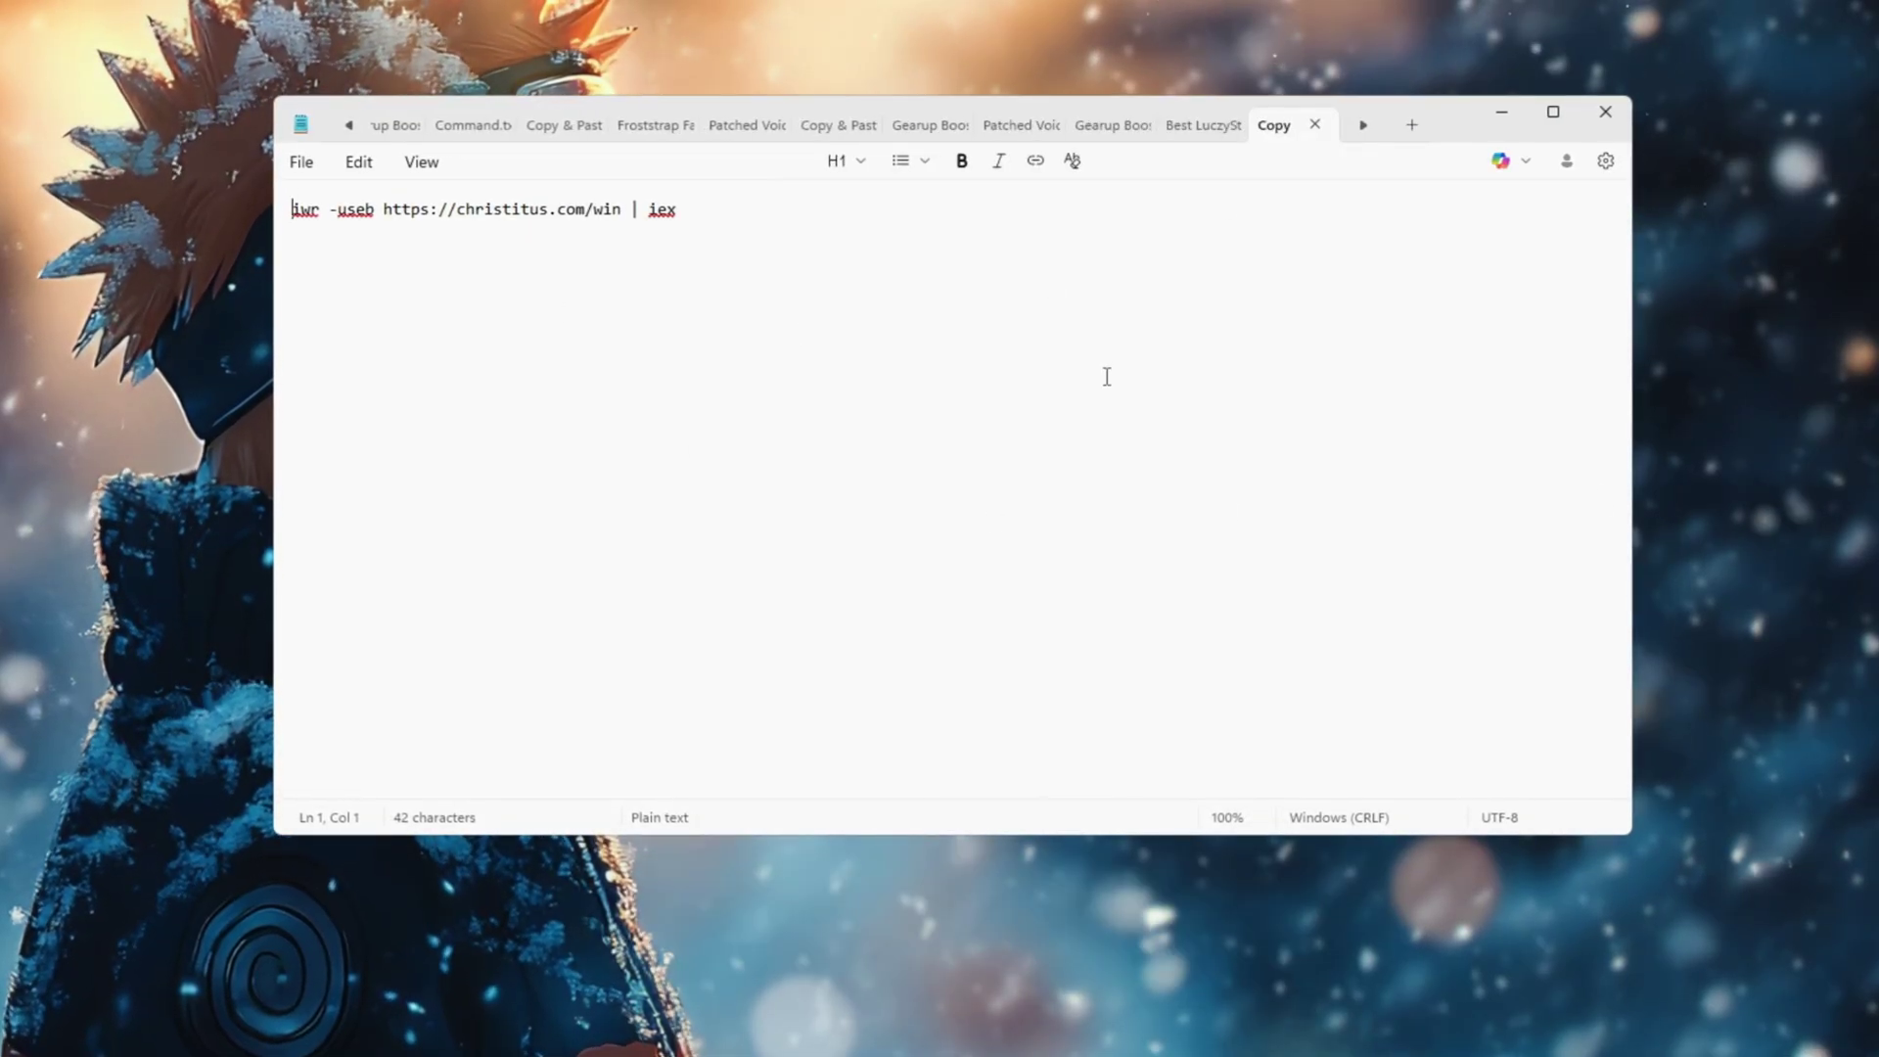
{"action": "key", "text": "ctrl+a"}
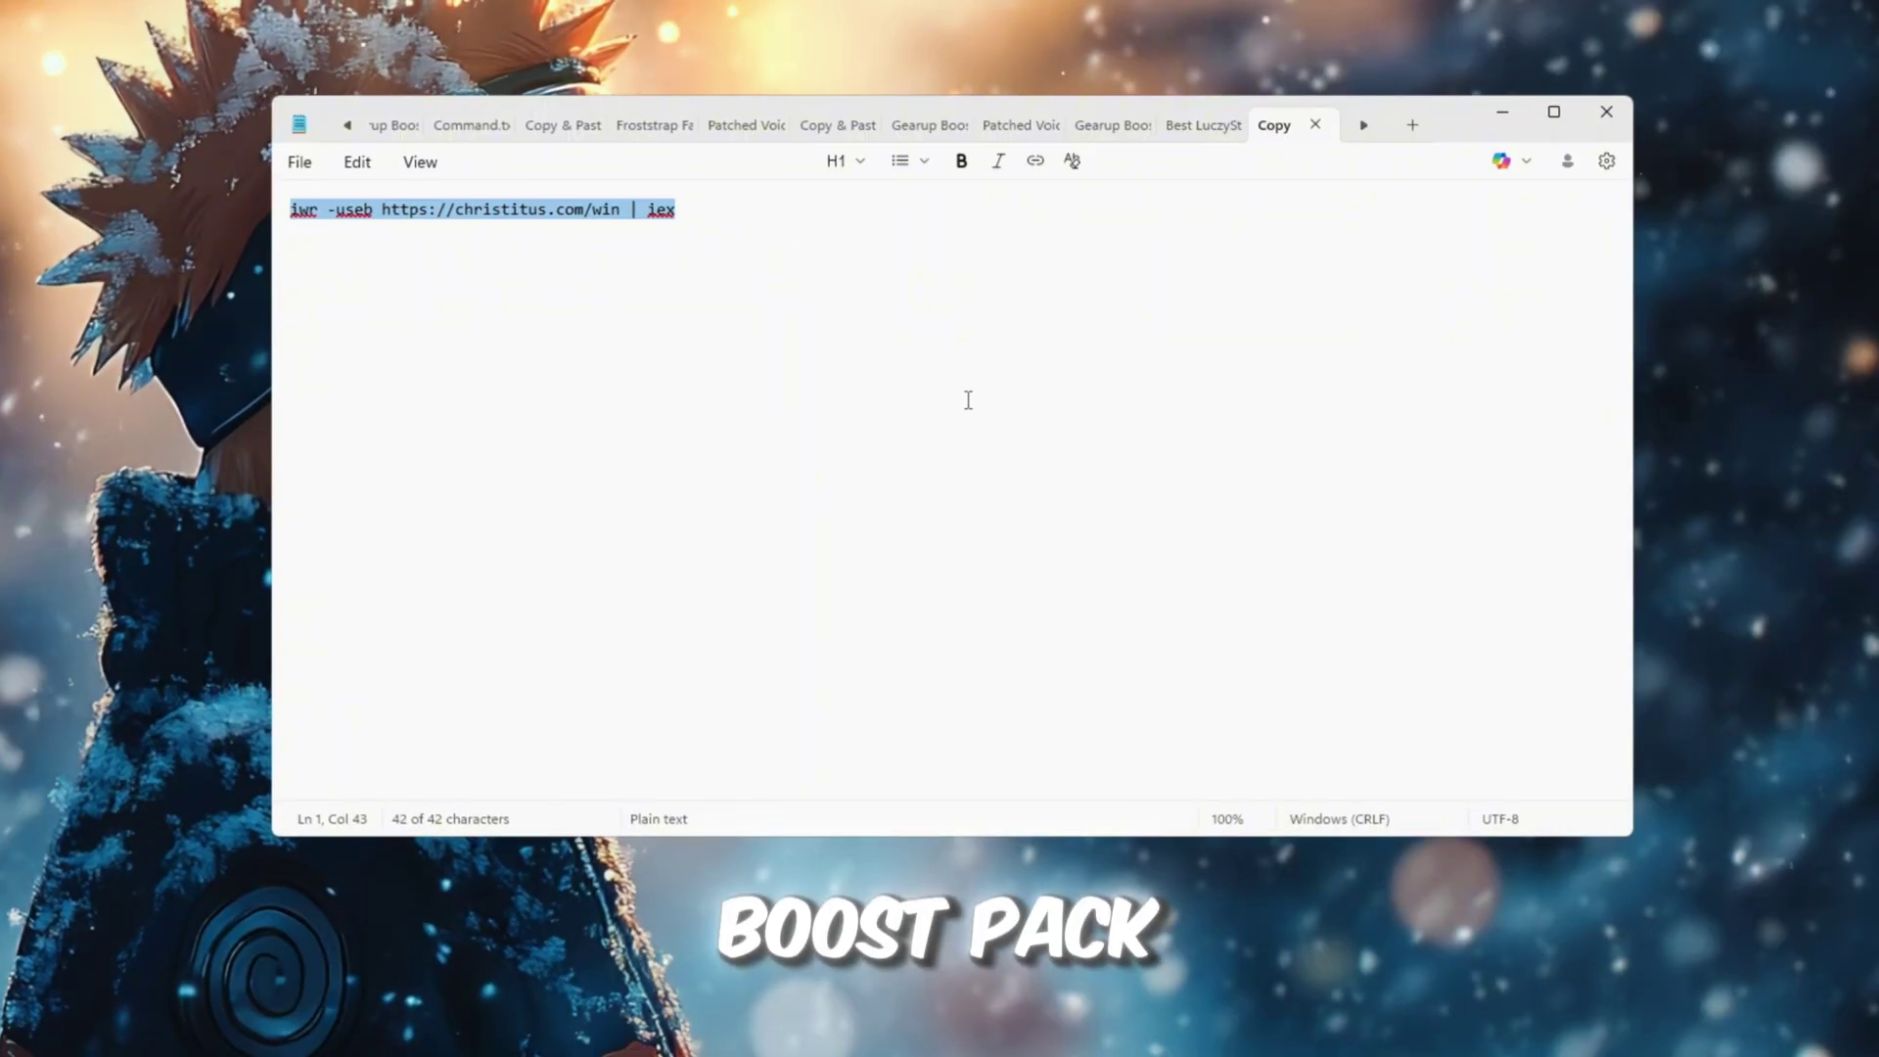
{"action": "right_click", "coordinate": [611, 218]}
{"action": "left_click", "coordinate": [725, 264]}
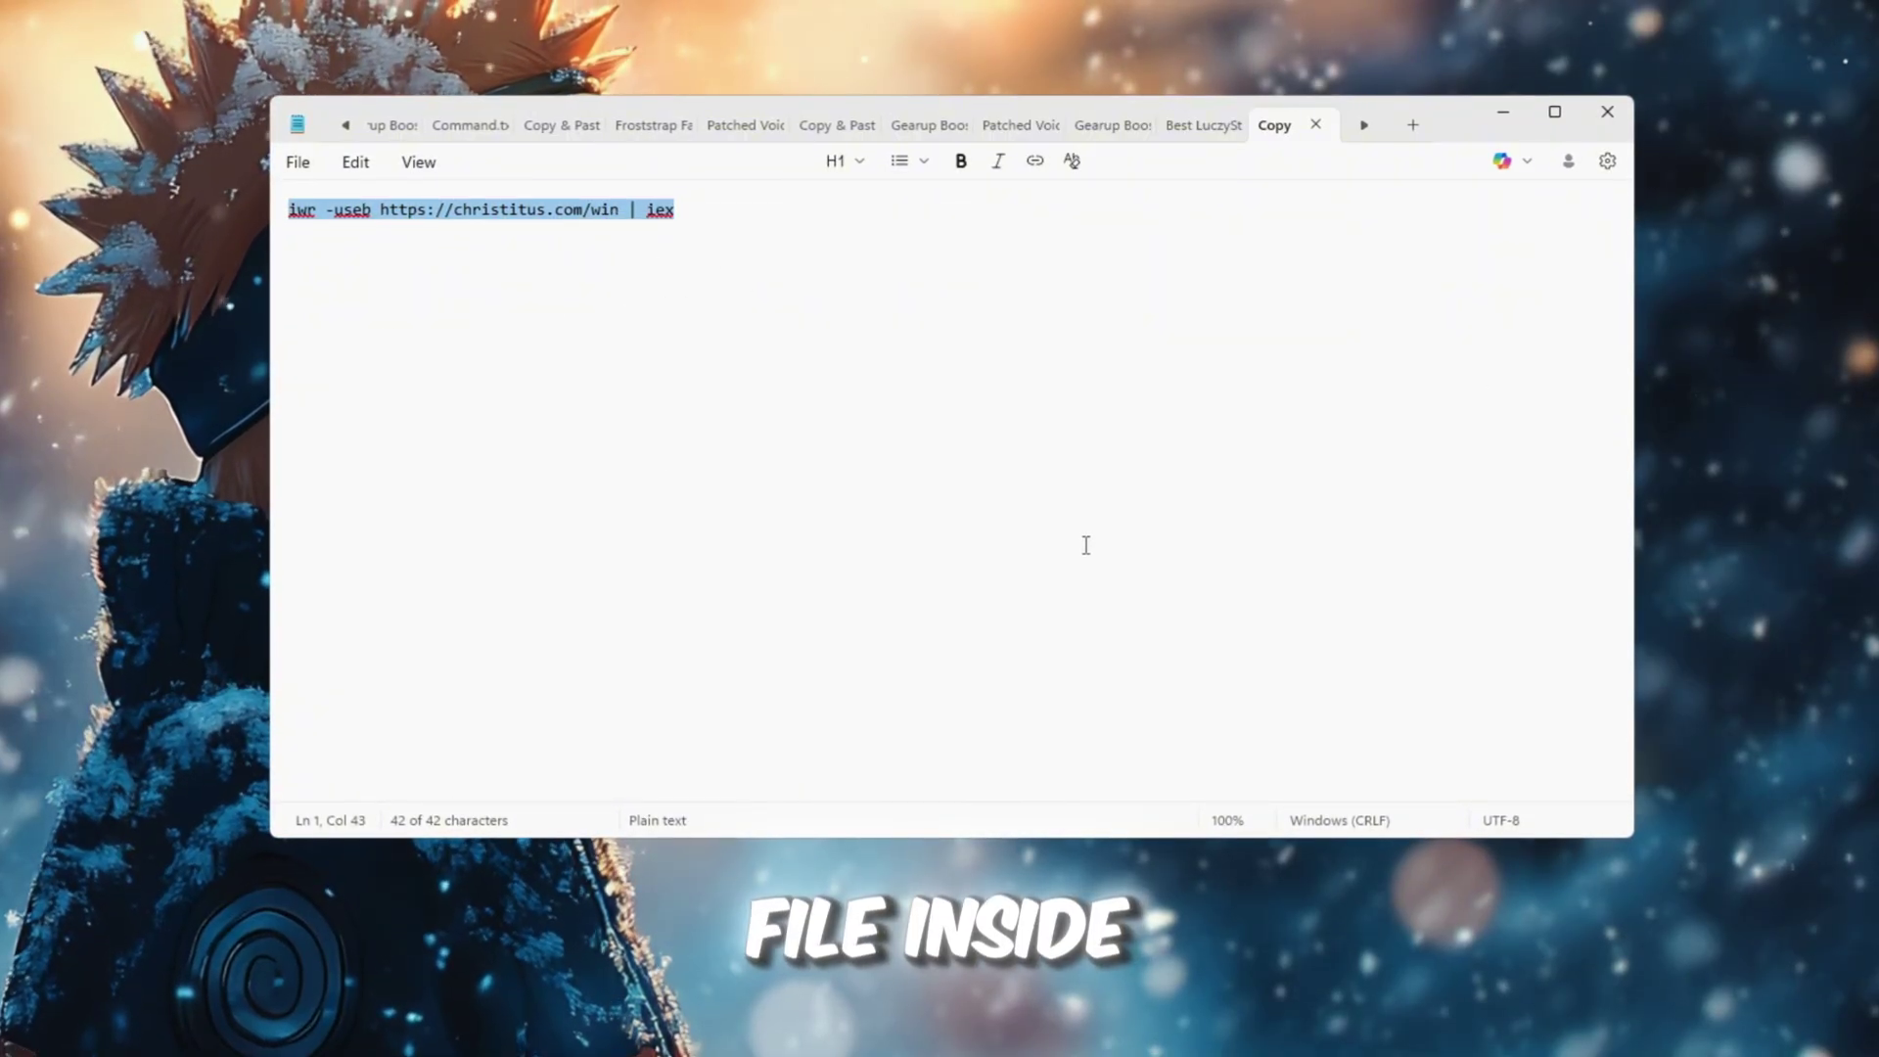
Step: Run the copied command in an administrator Windows PowerShell to launch the Chris Titus Tech Utility
{"action": "key", "text": "super"}
{"action": "type", "text": "Power"}
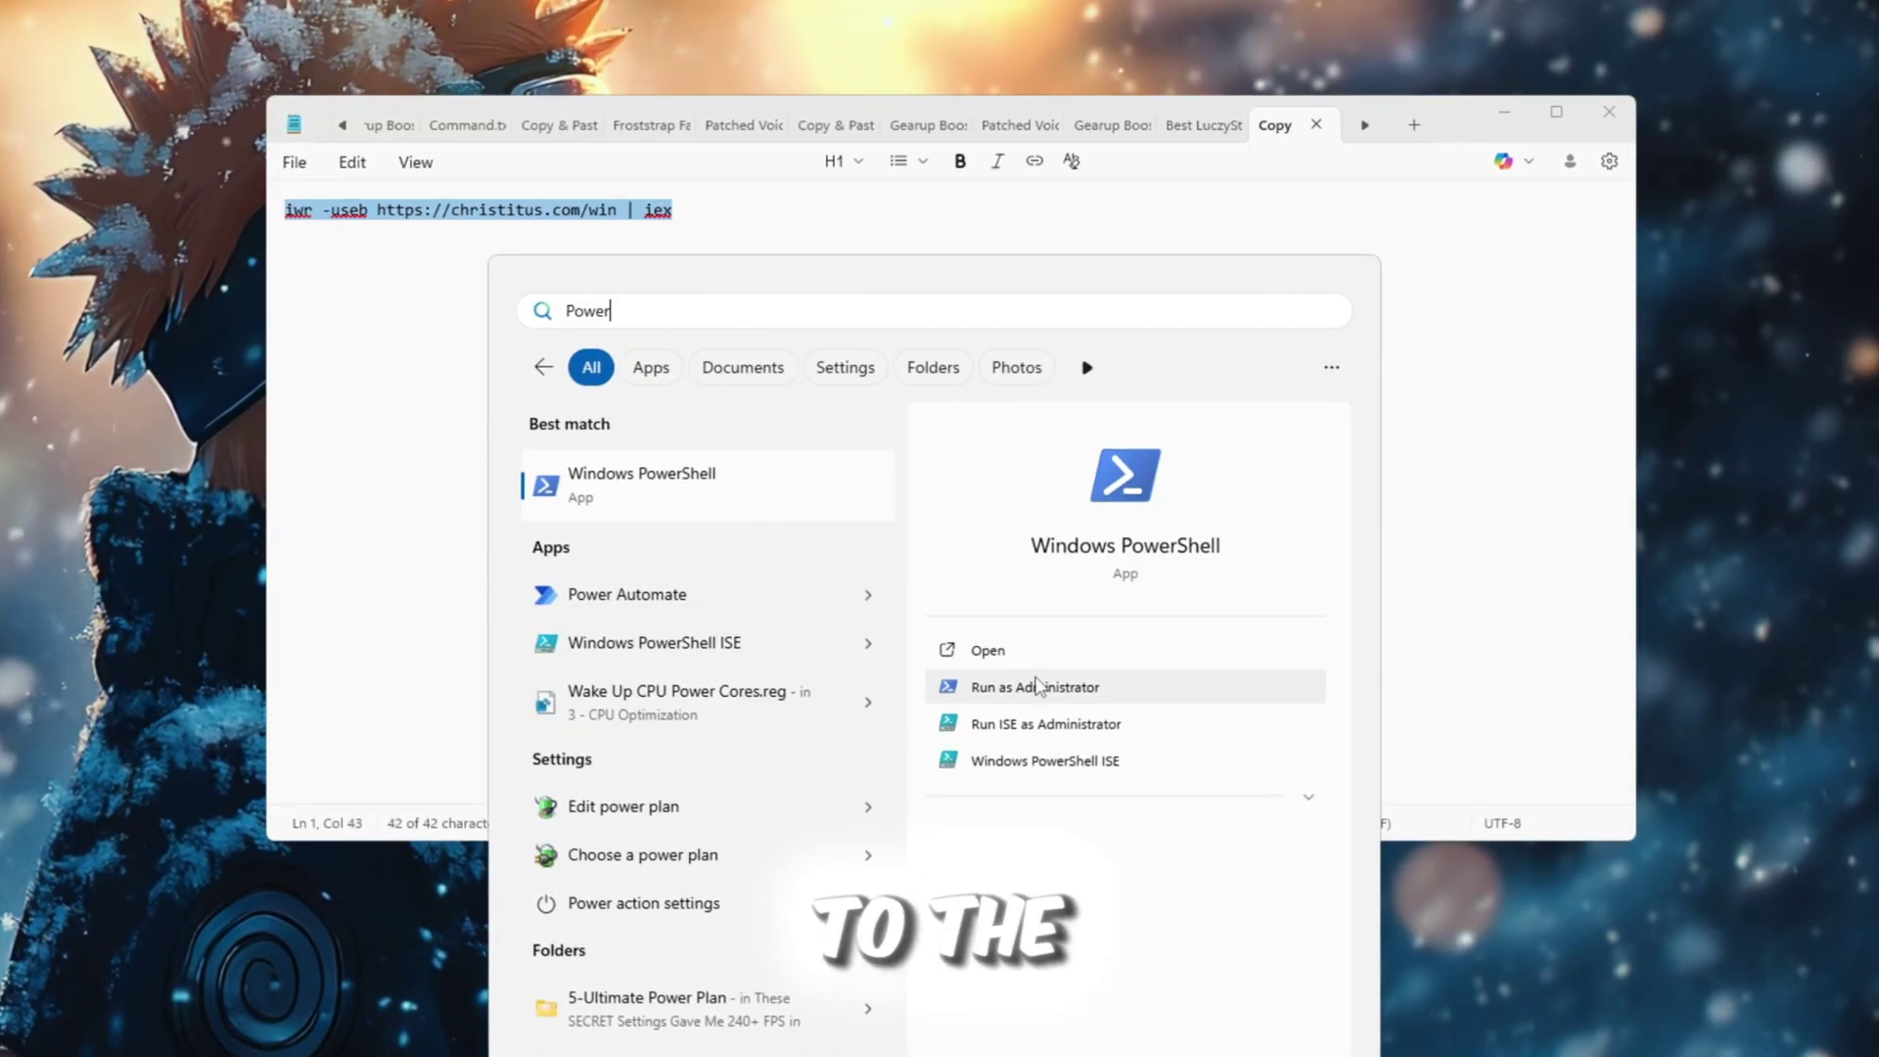
{"action": "key", "text": "ctrl+shift+Return"}
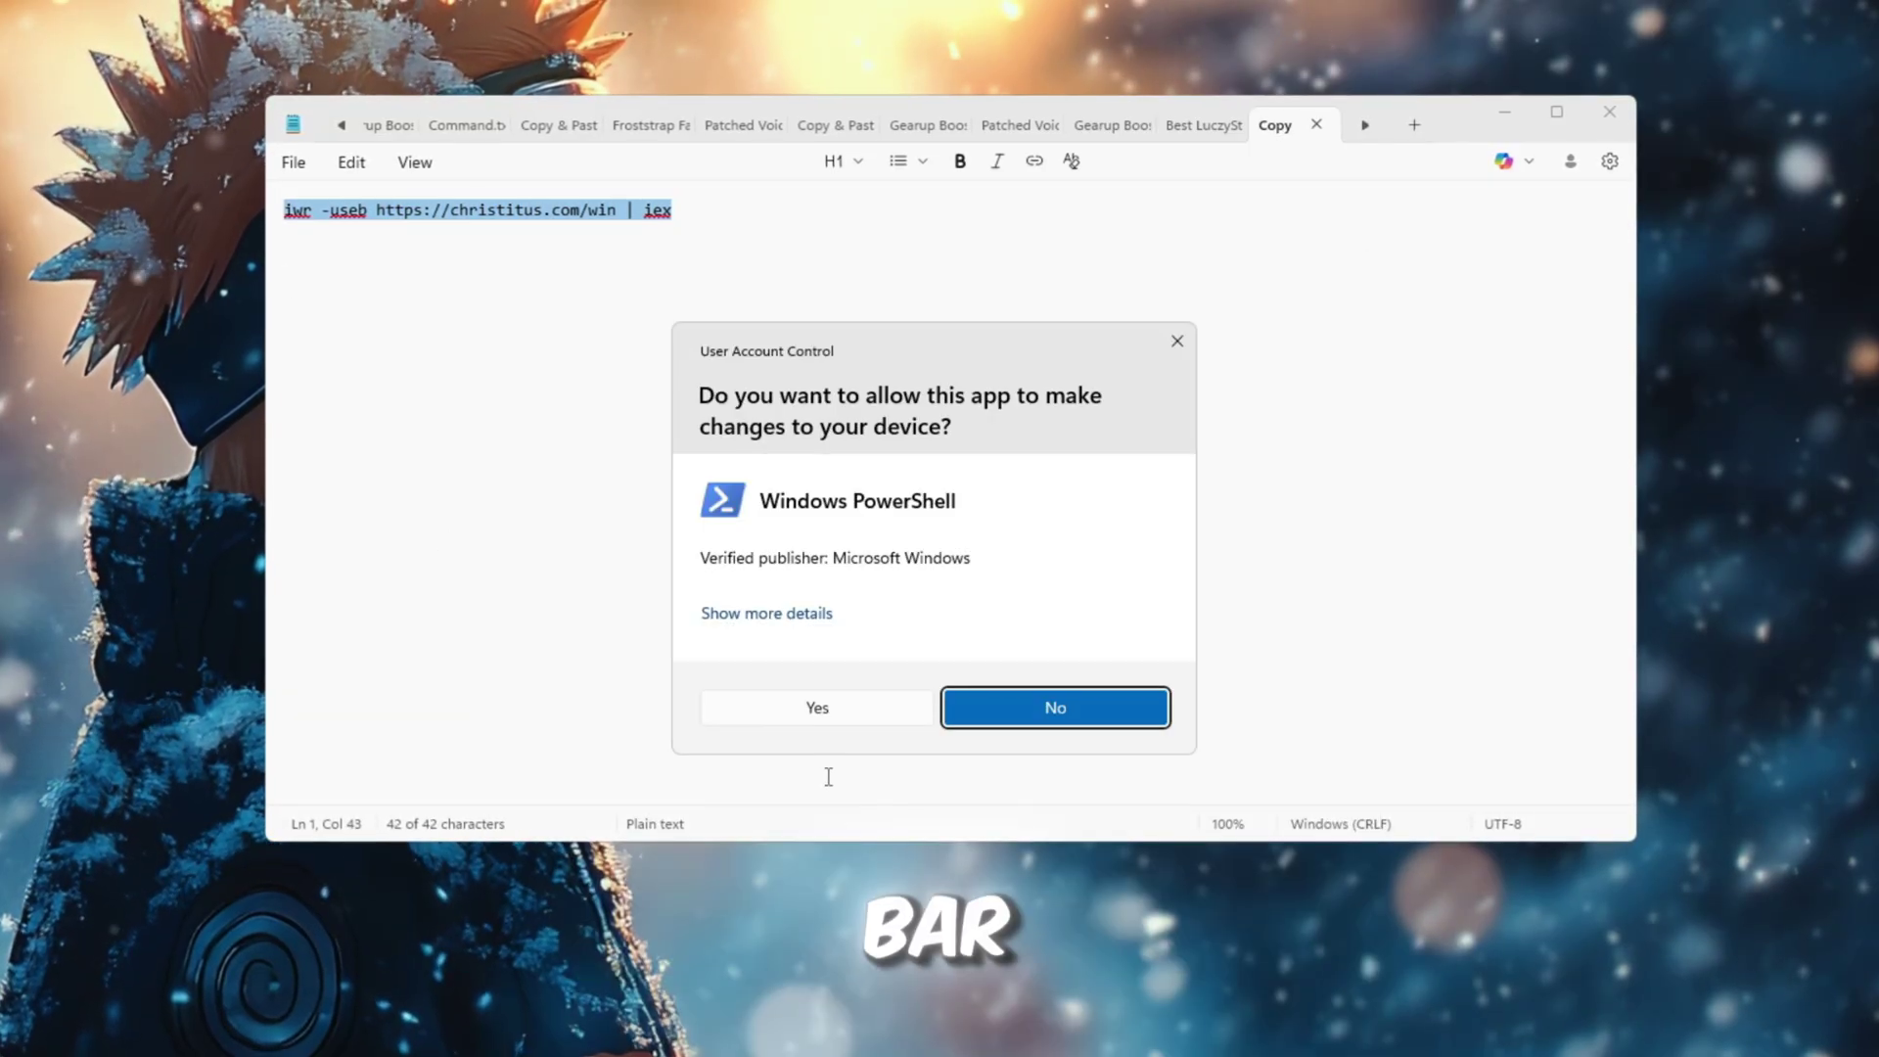
{"action": "left_click", "coordinate": [817, 708]}
{"action": "left_click_drag", "start_coordinate": [692, 65], "coordinate": [1160, 225]}
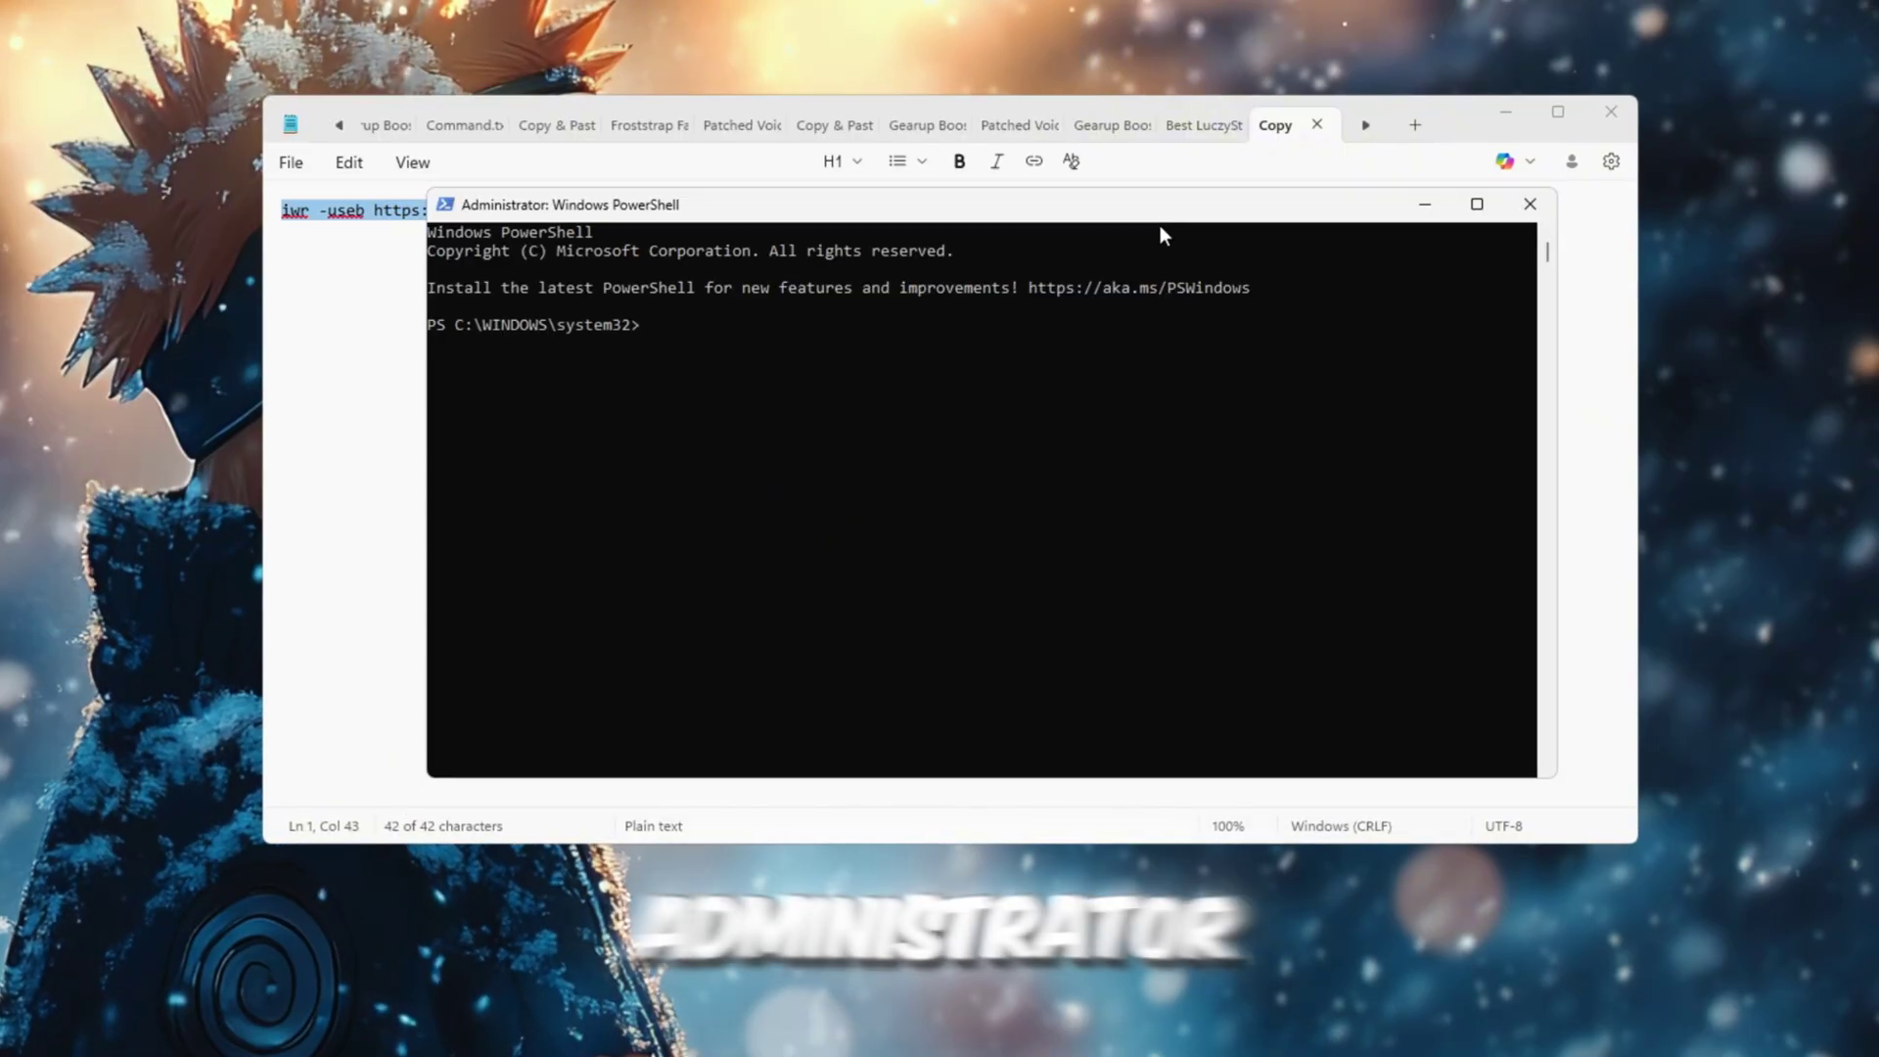
{"action": "right_click", "coordinate": [1159, 225]}
{"action": "key", "text": "Return"}
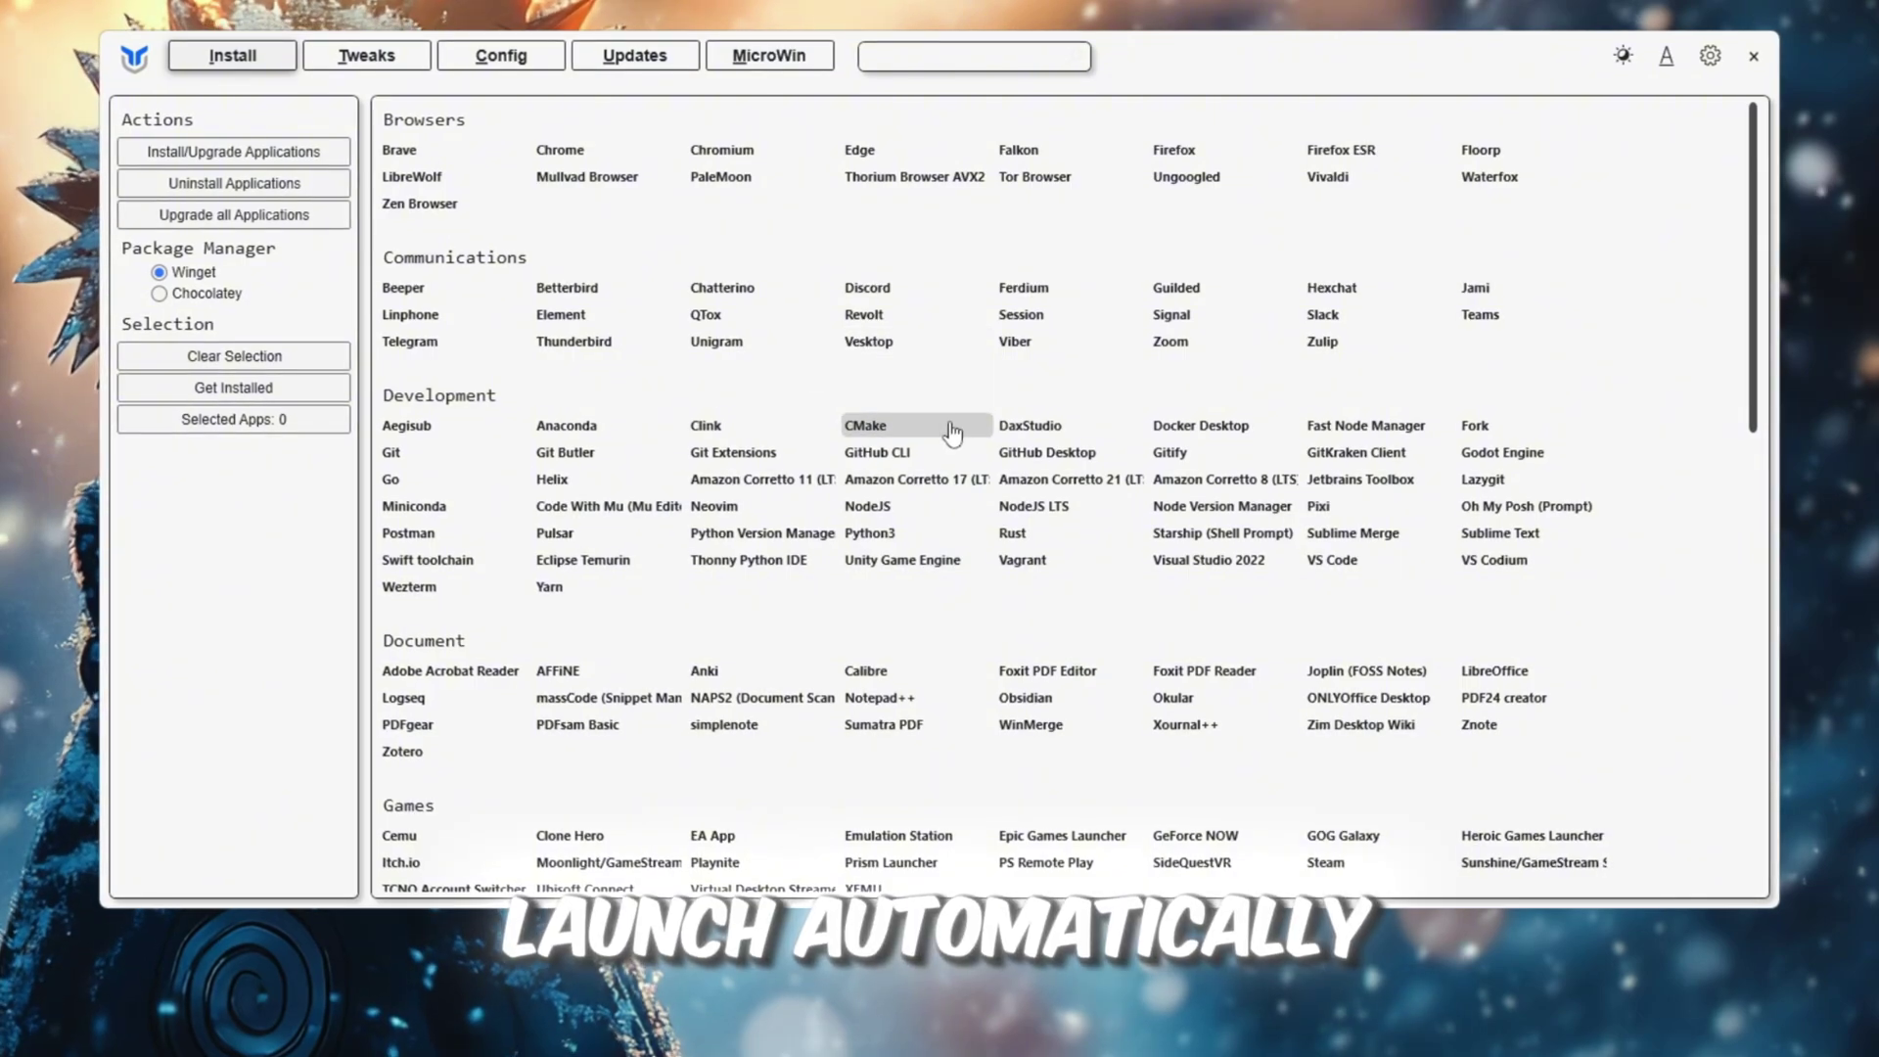
Step: On the Tweaks tab, try the Minimal preset, then choose the Standard recommended selection
{"action": "left_click", "coordinate": [392, 51]}
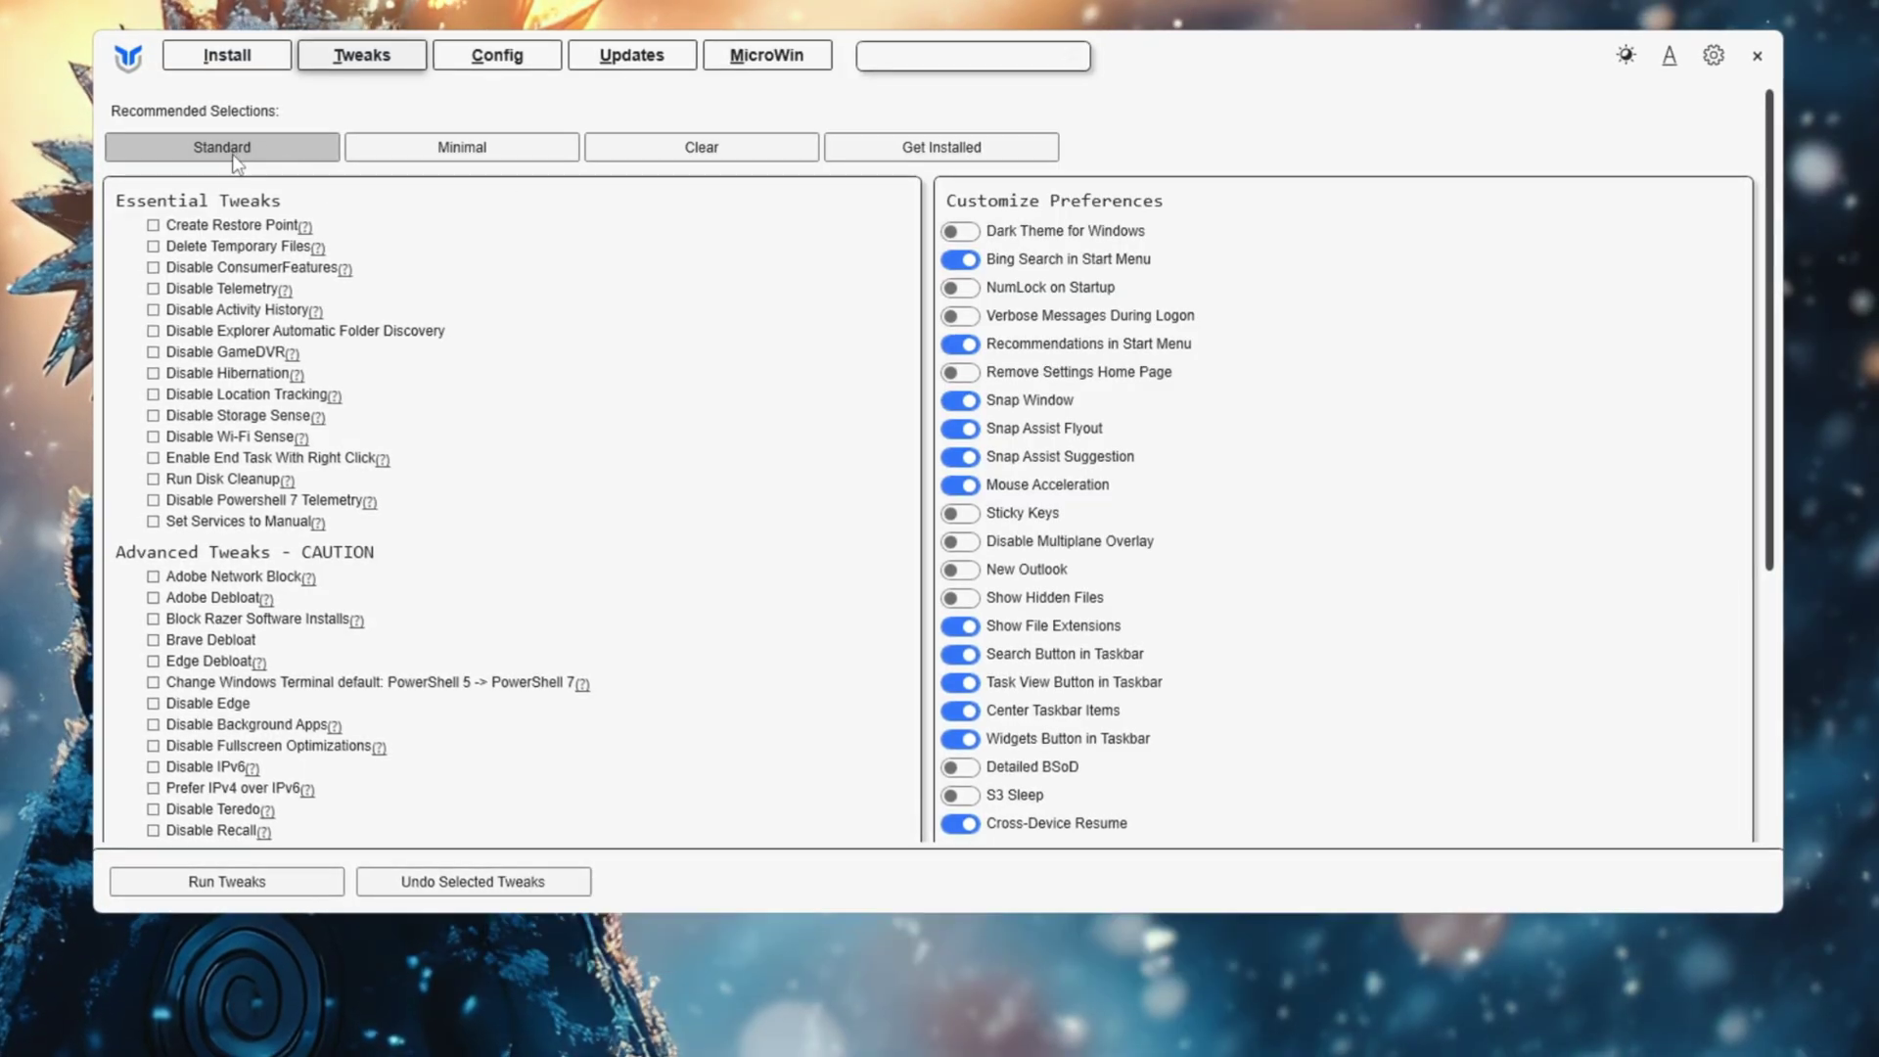
{"action": "left_click", "coordinate": [474, 155]}
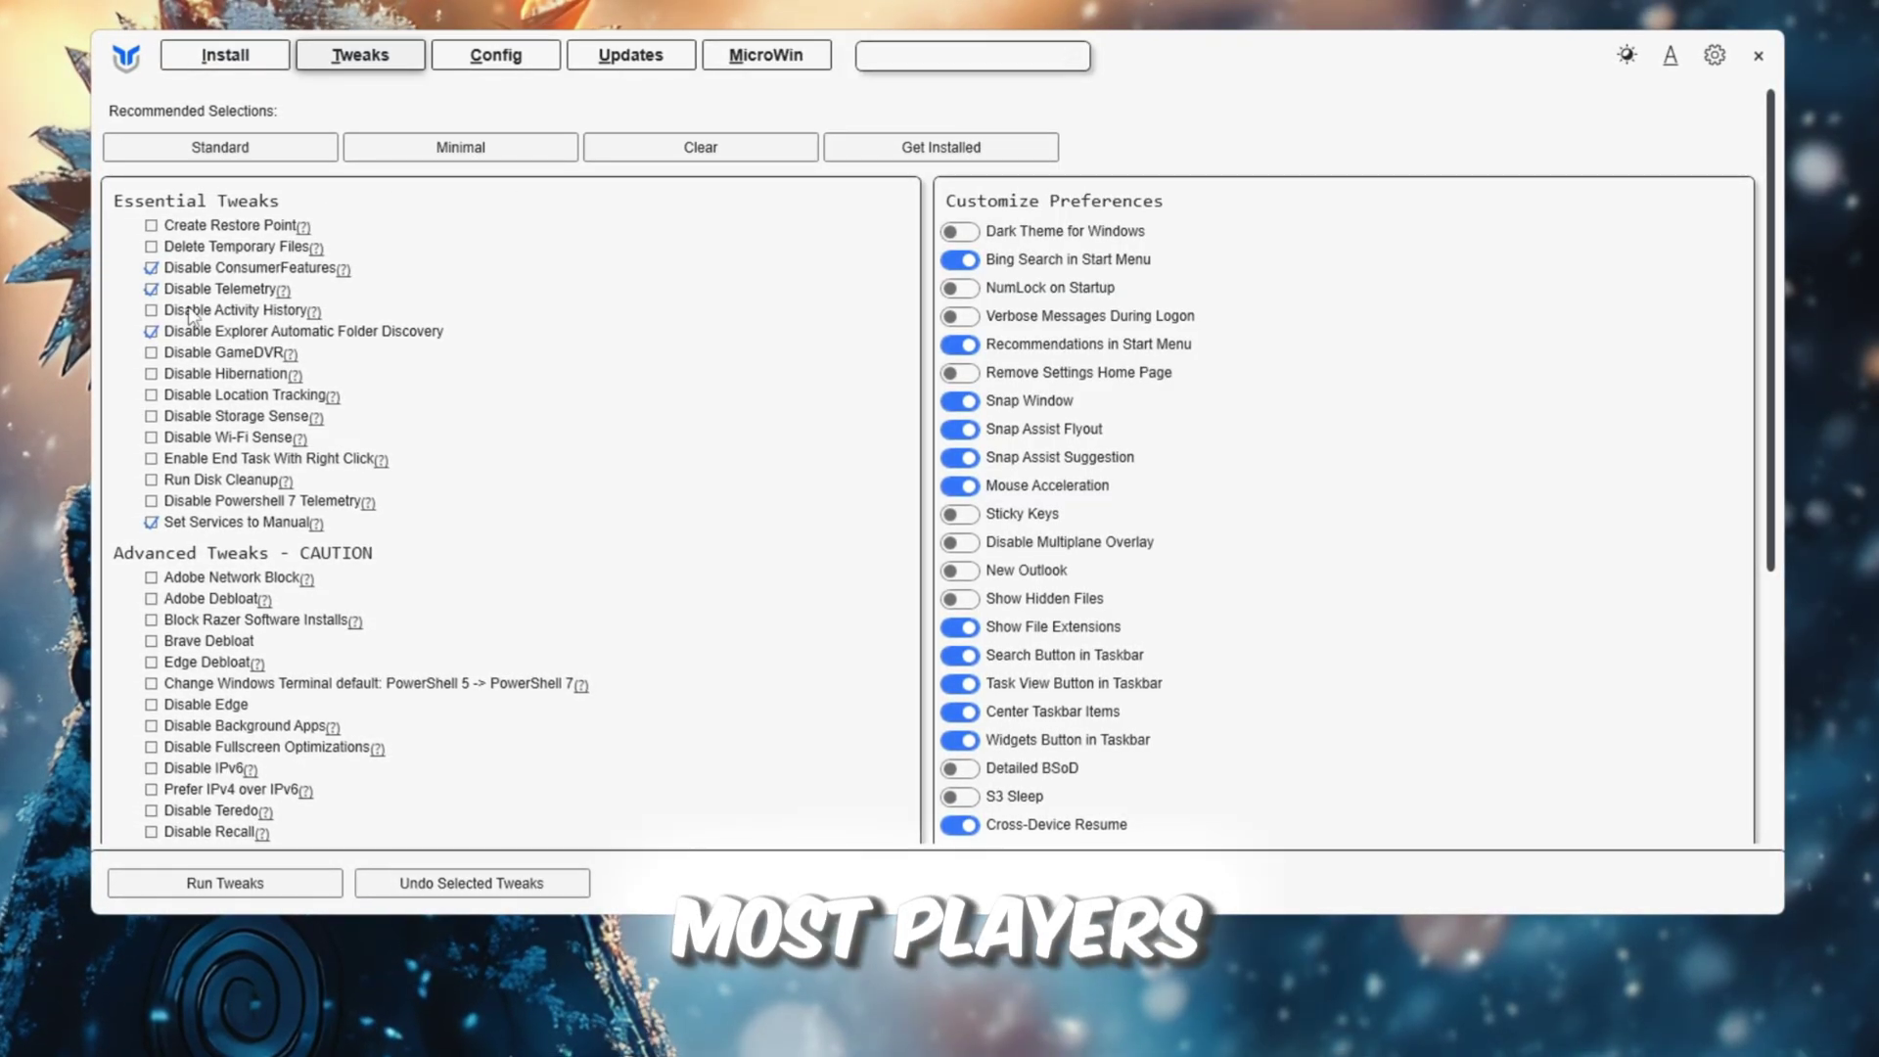
{"action": "scroll", "coordinate": [609, 410], "scroll_direction": "down", "scroll_amount": 3}
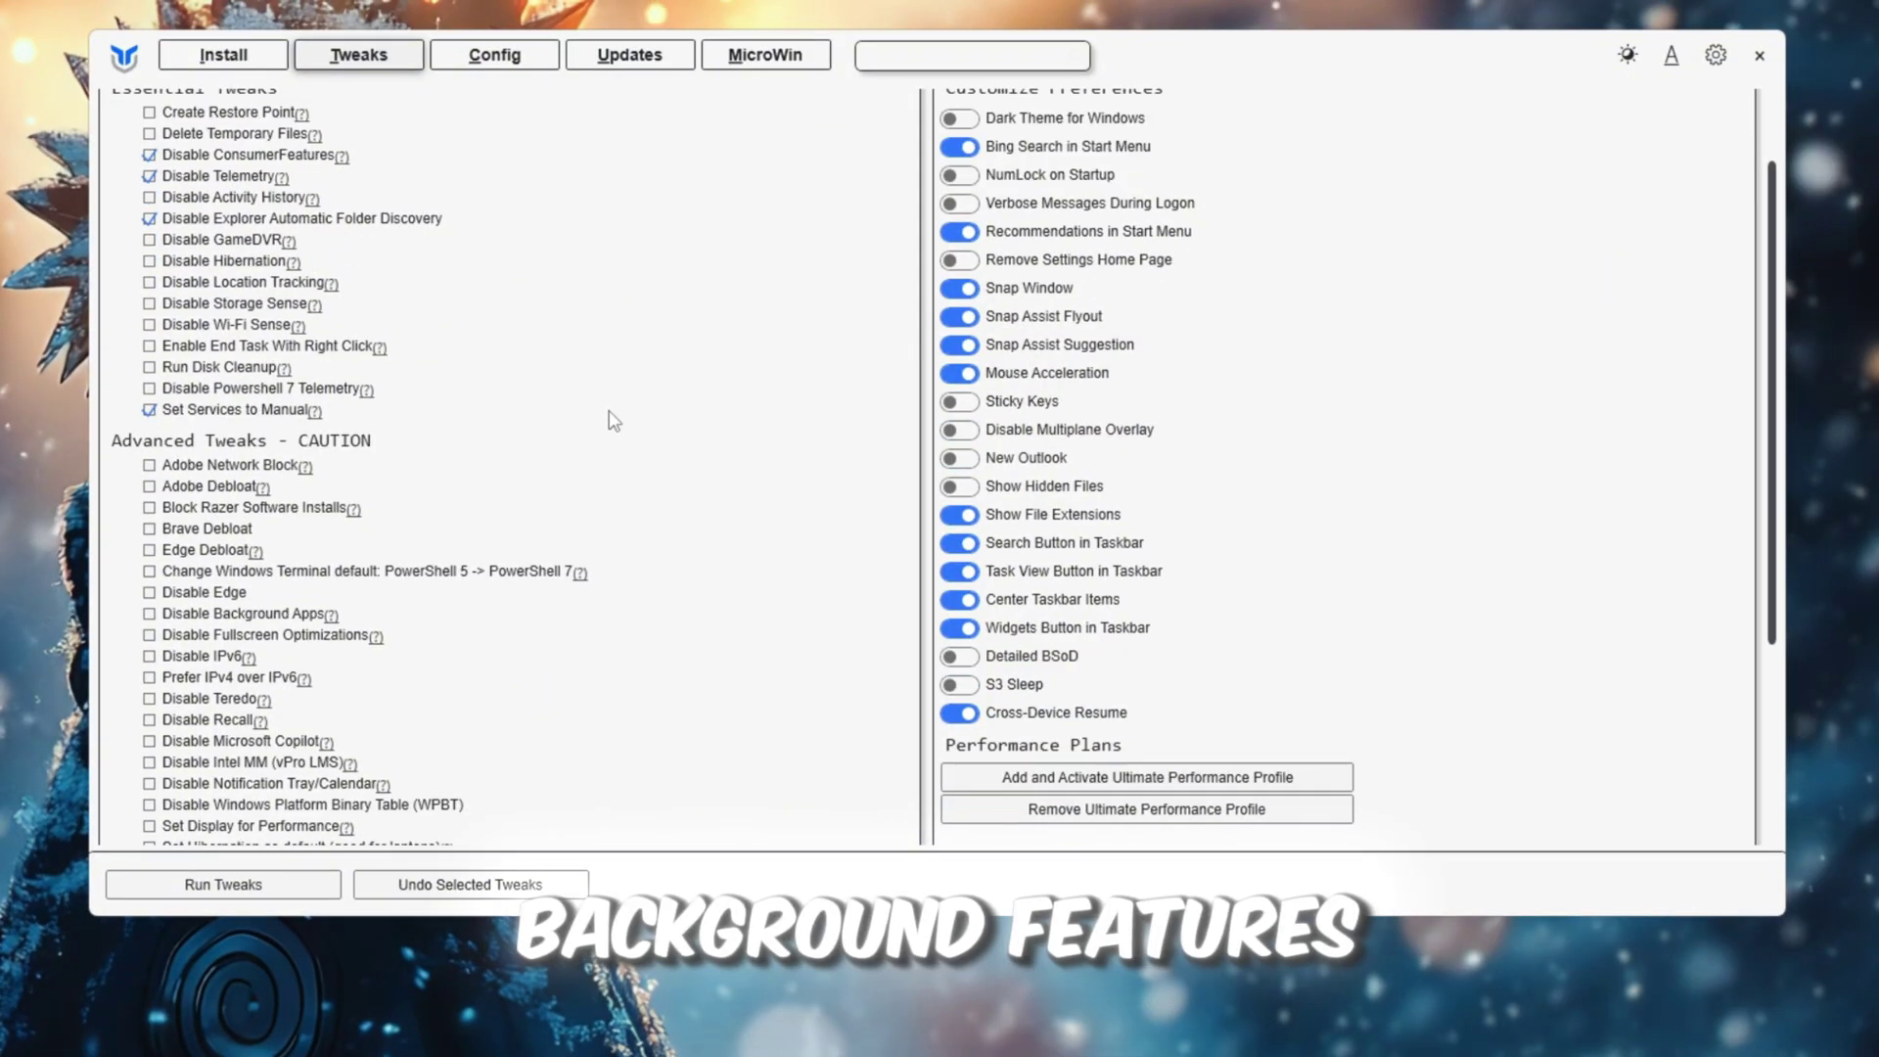
{"action": "scroll", "coordinate": [609, 409], "scroll_direction": "up", "scroll_amount": 3}
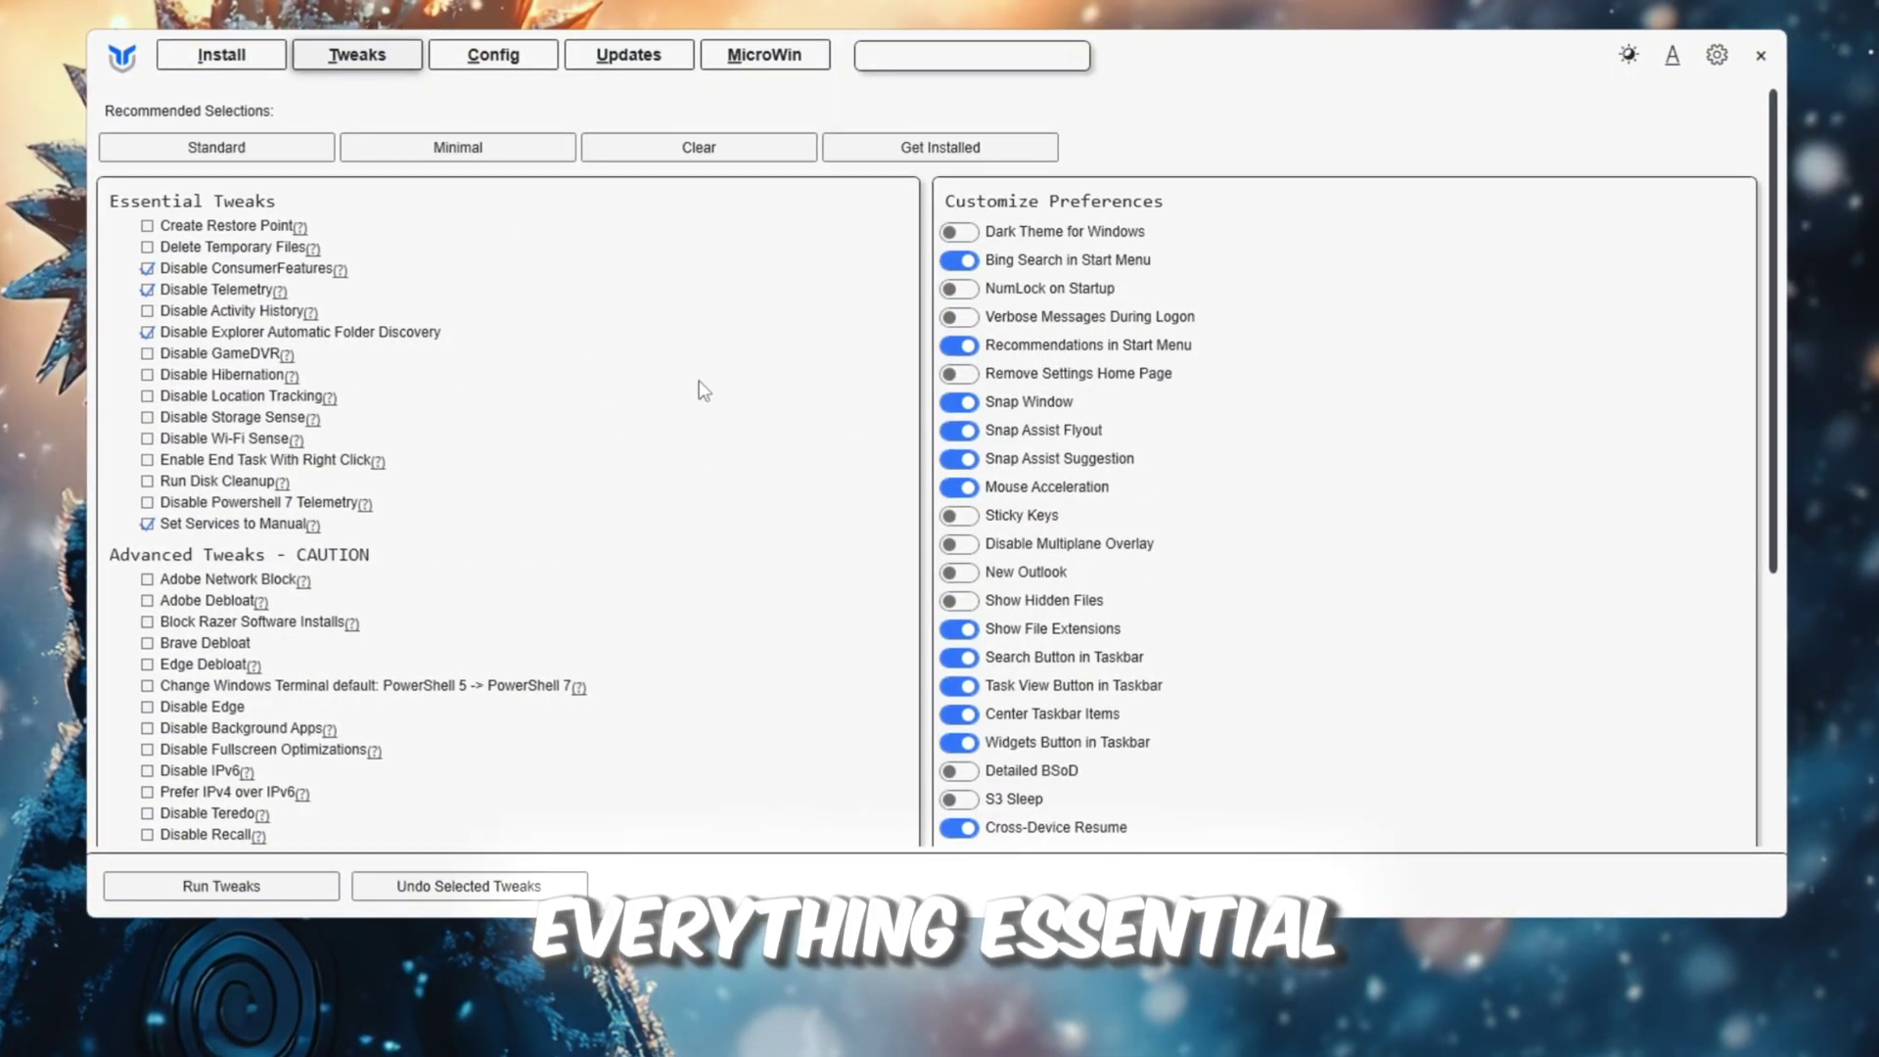
{"action": "left_click", "coordinate": [254, 149]}
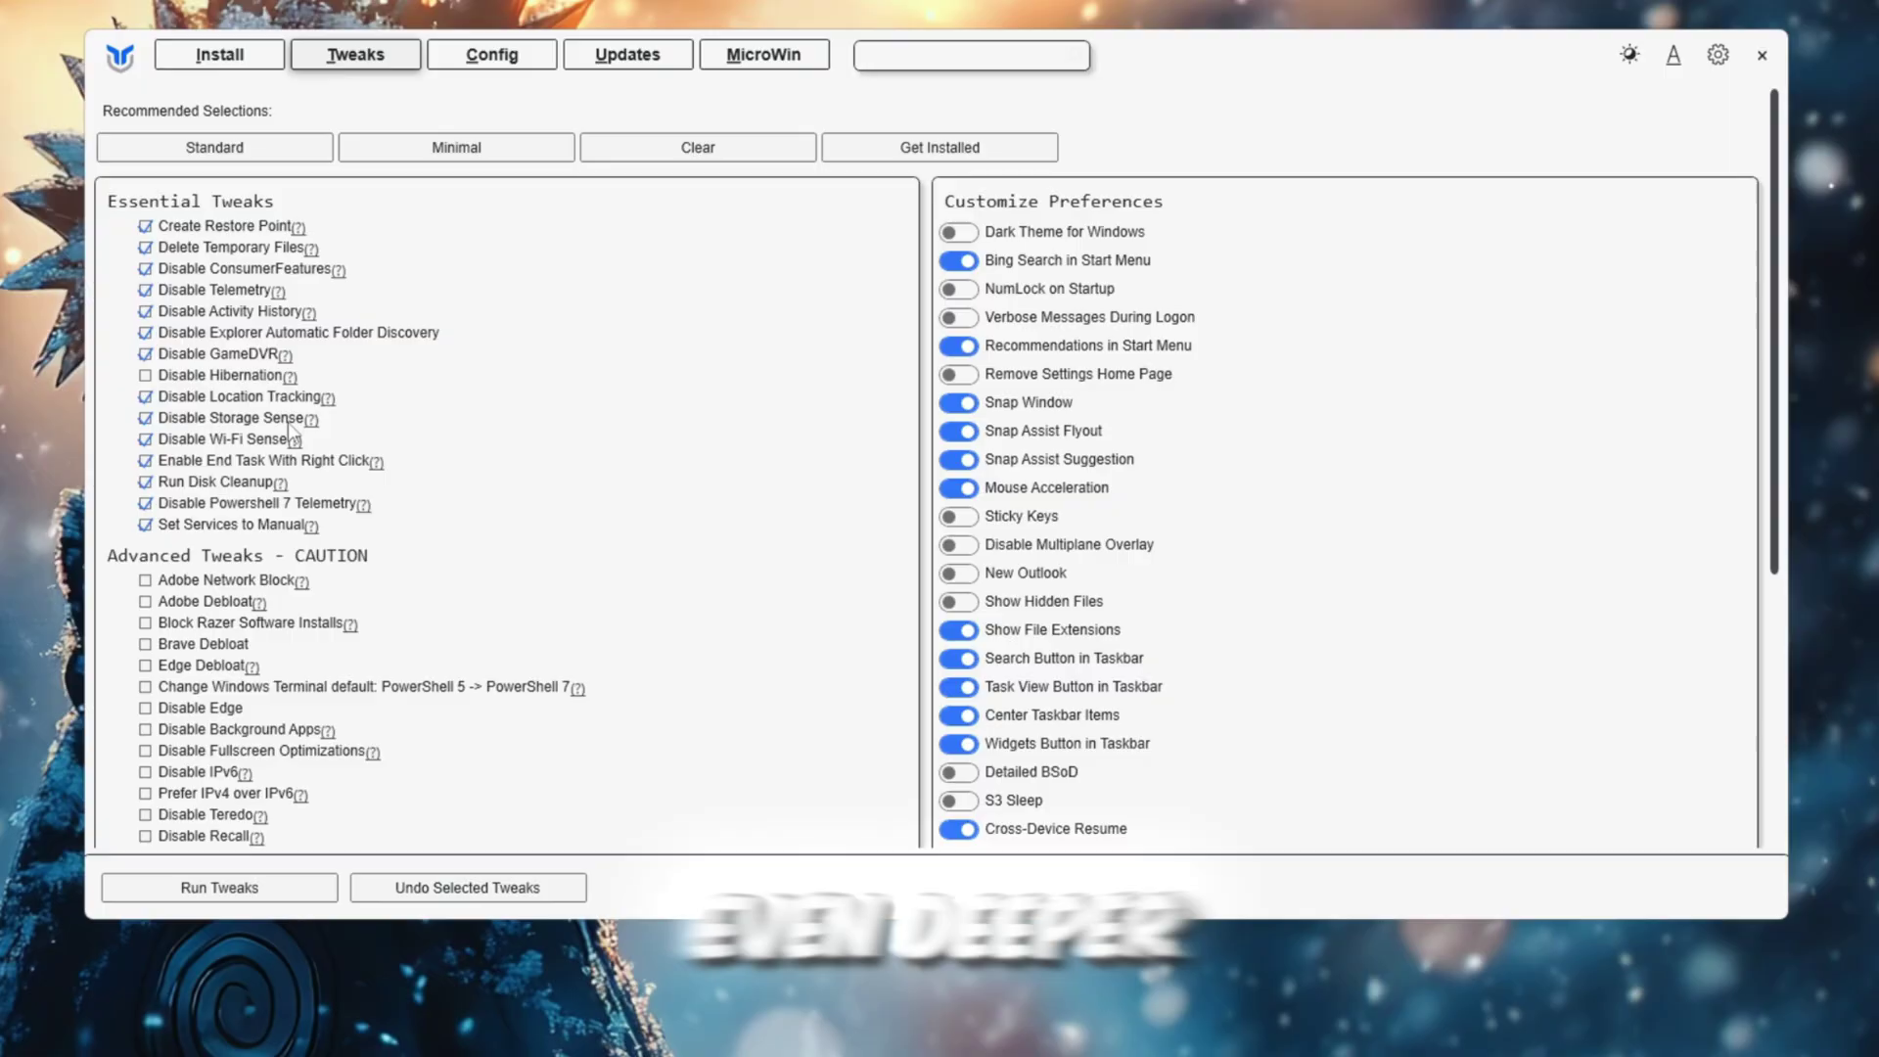
{"action": "scroll", "coordinate": [461, 261], "scroll_direction": "down", "scroll_amount": 3}
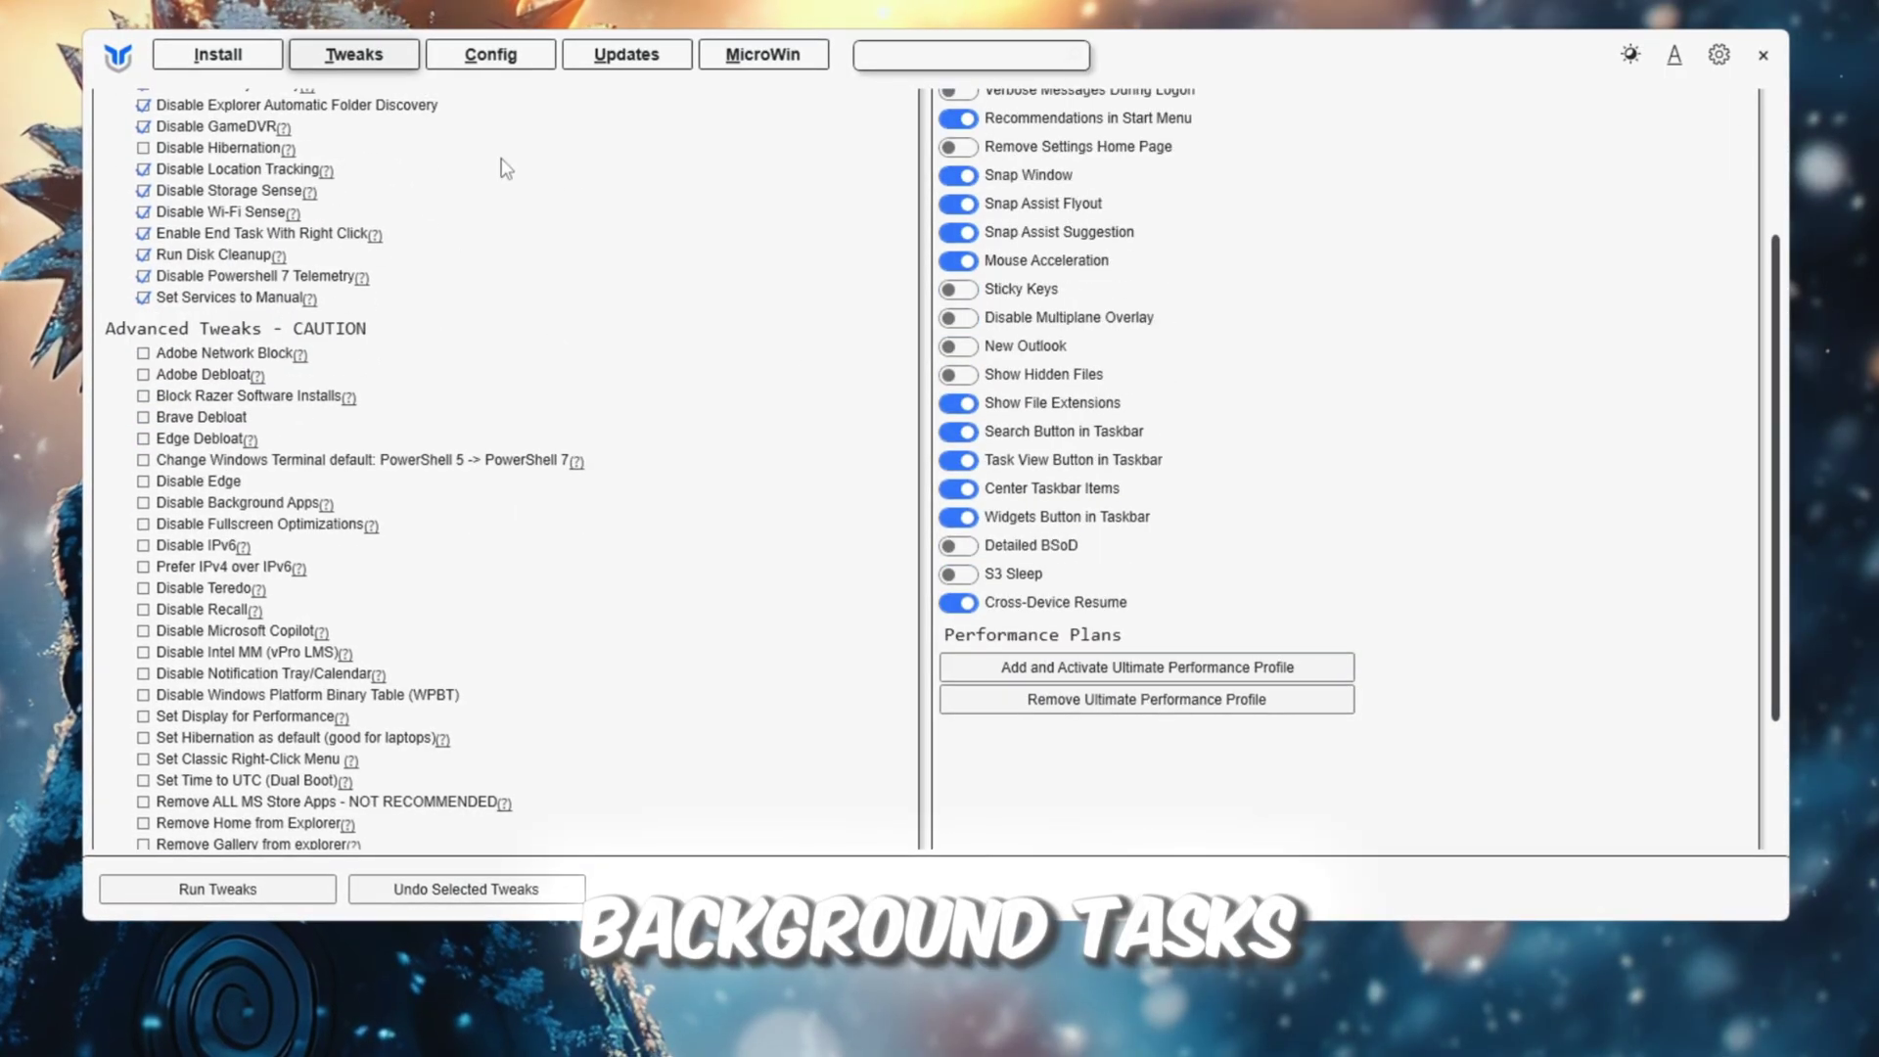
{"action": "scroll", "coordinate": [1234, 524], "scroll_direction": "up", "scroll_amount": 3}
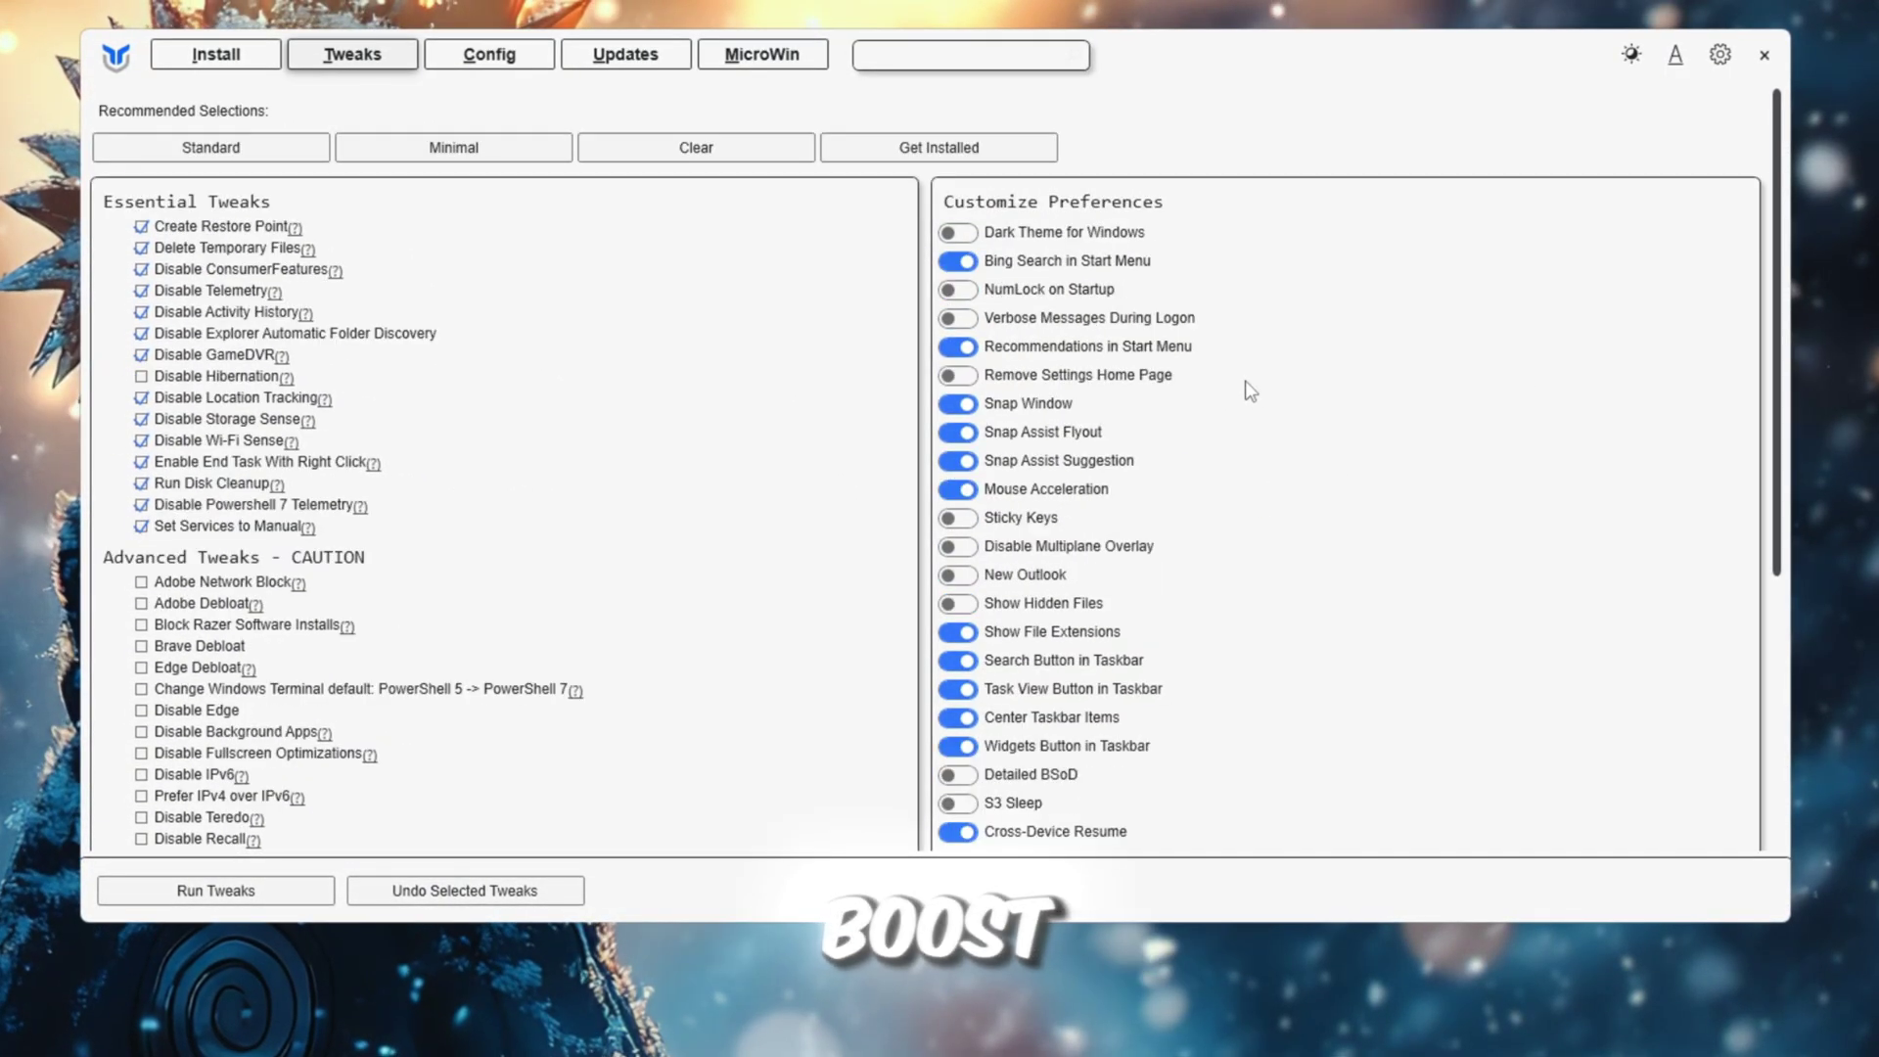